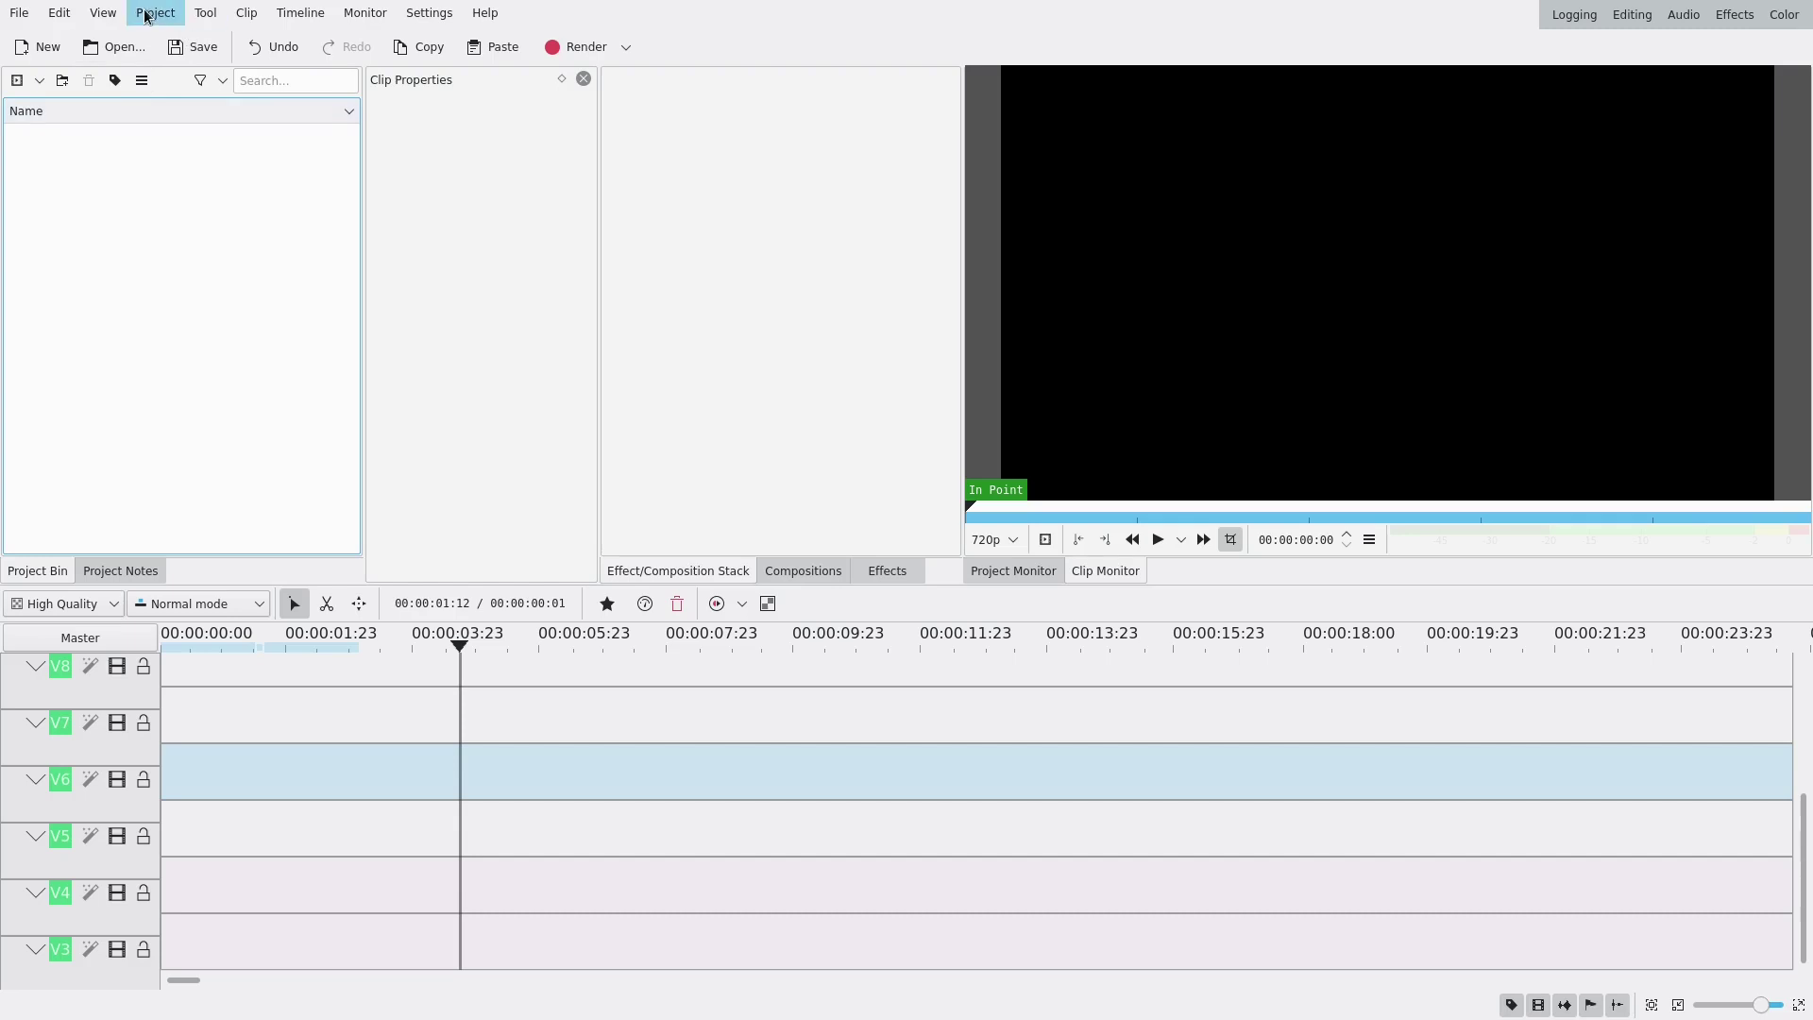
Start a new title clip with a text item reading WHAT?, replacing the placeholder.
left_click(147, 16)
left_click(180, 110)
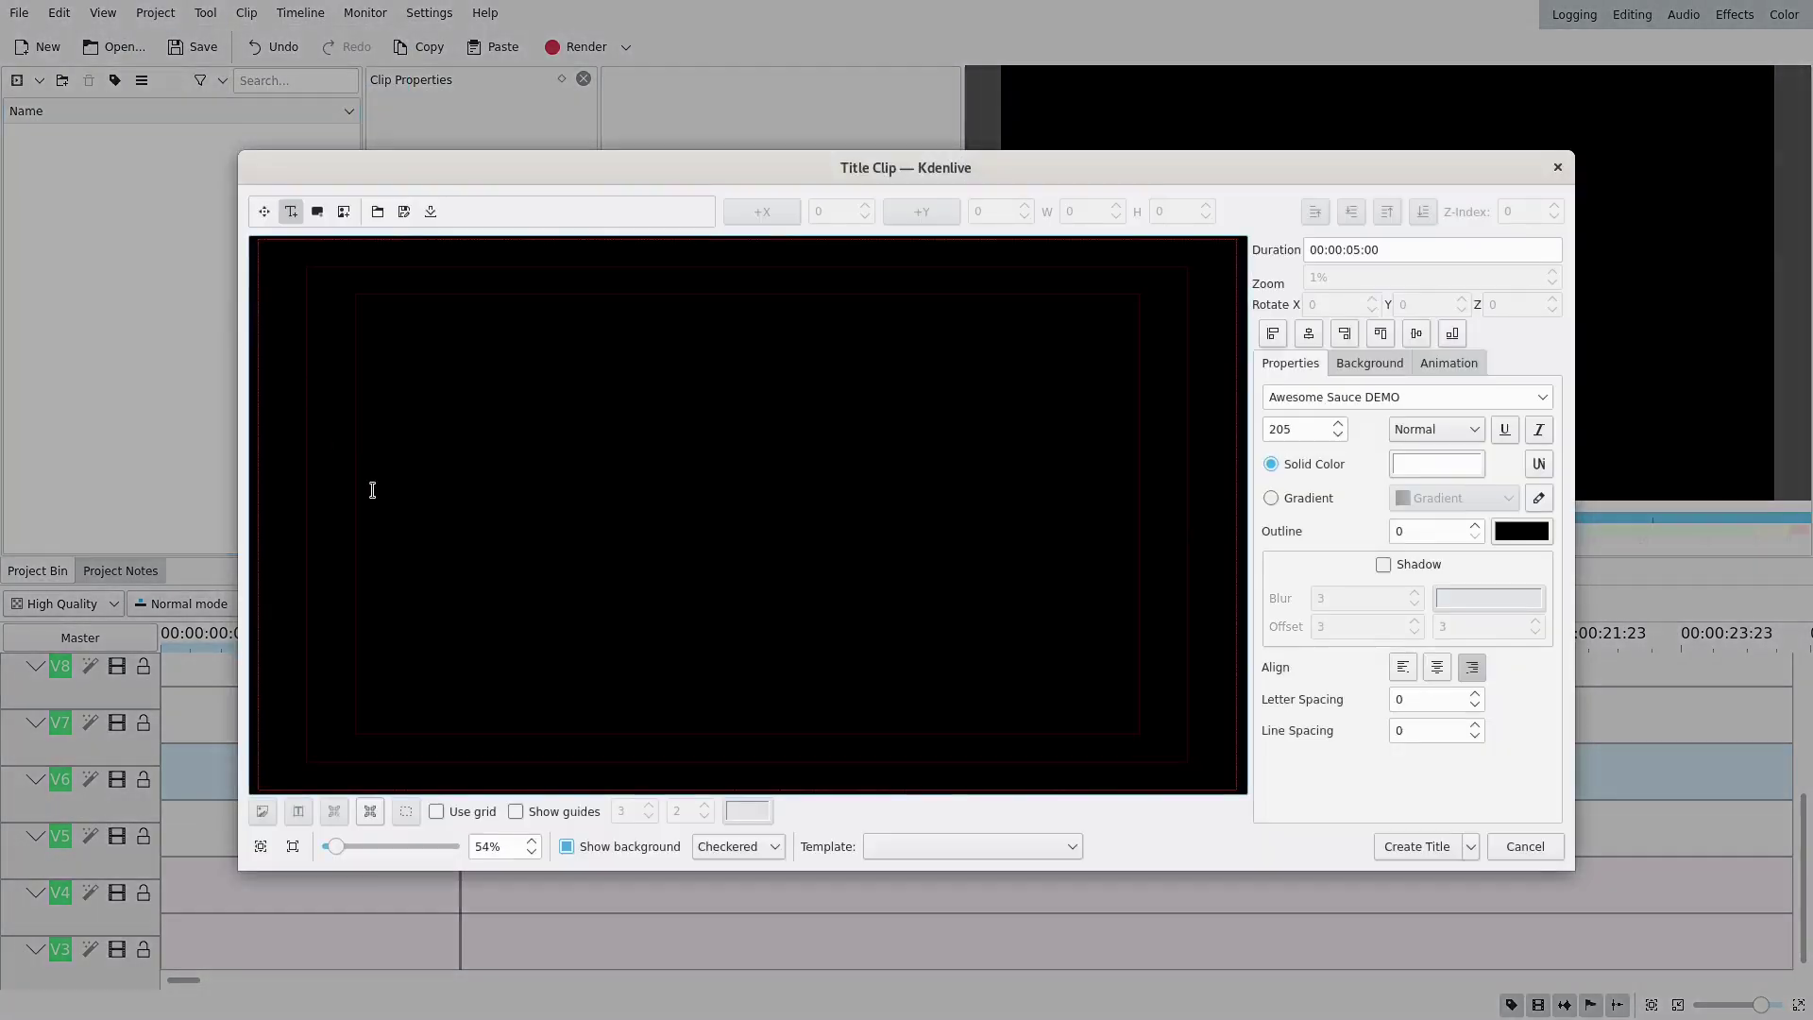
left_click(489, 548)
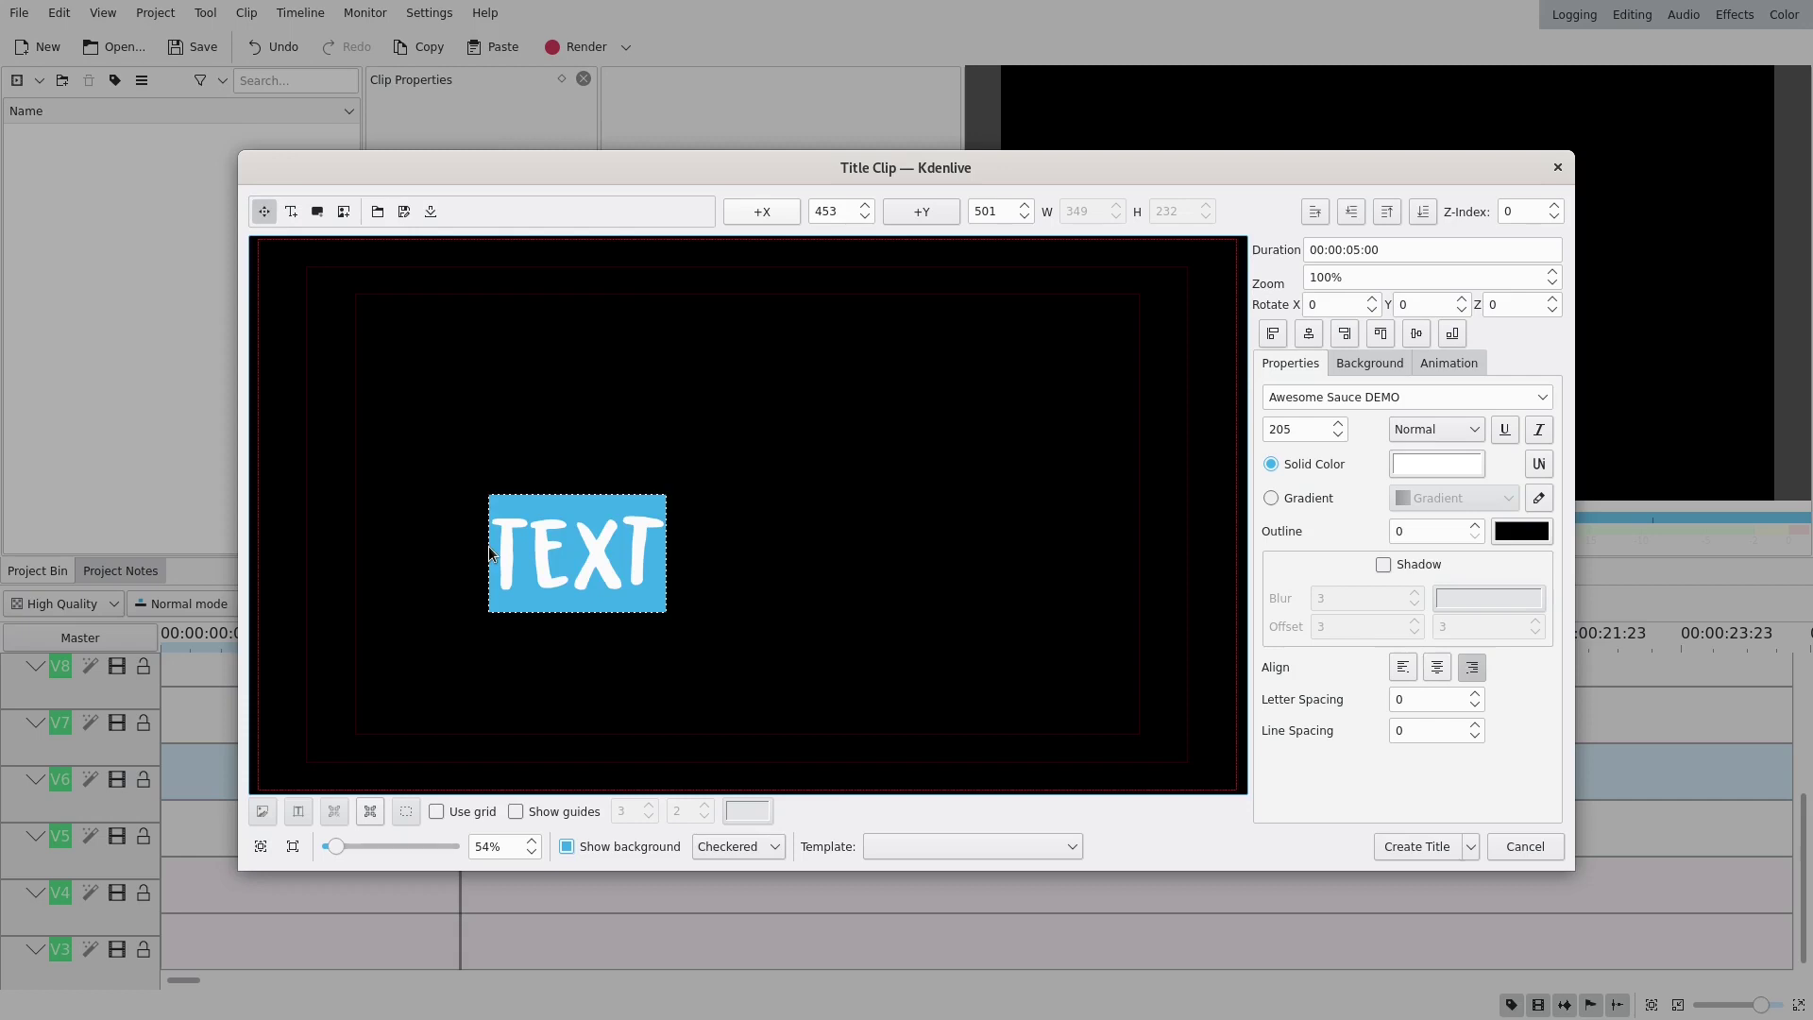
type("WHAT")
left_click_drag(661, 559, 372, 559)
key("BackSpace")
type("?")
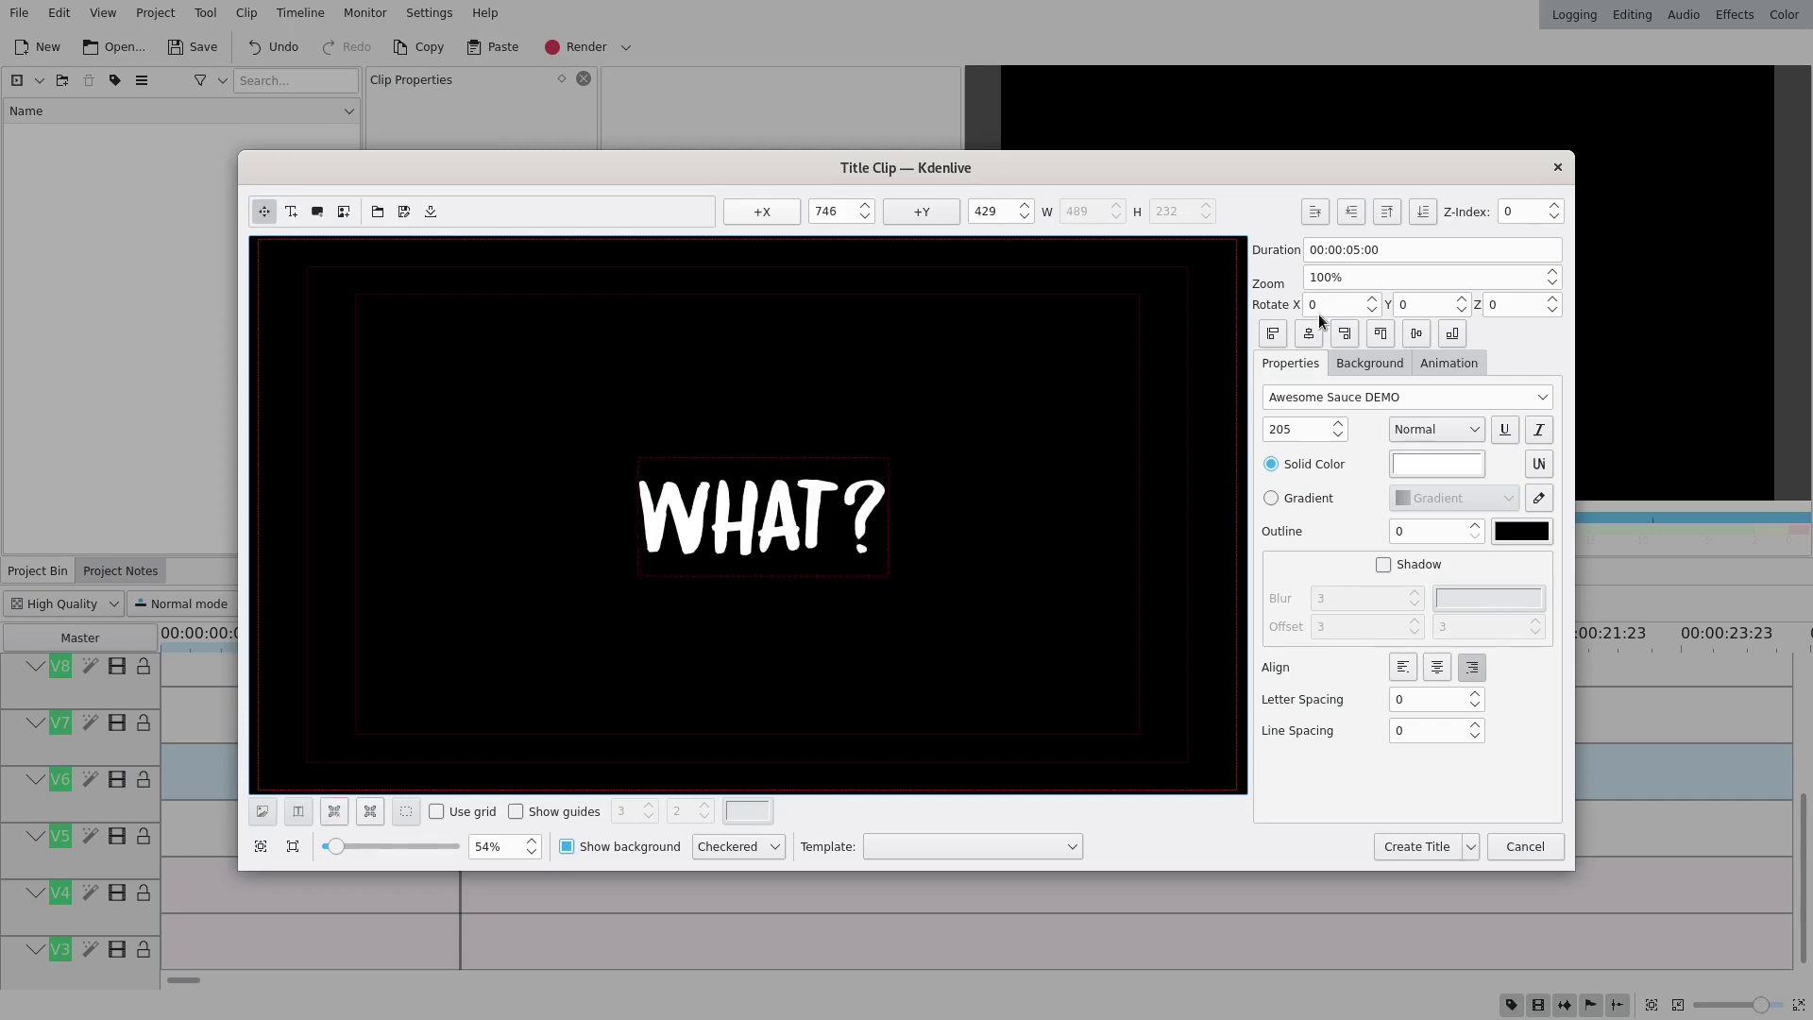
Centre WHAT? horizontally and vertically in the frame and create the title.
left_click(1308, 333)
left_click(1417, 333)
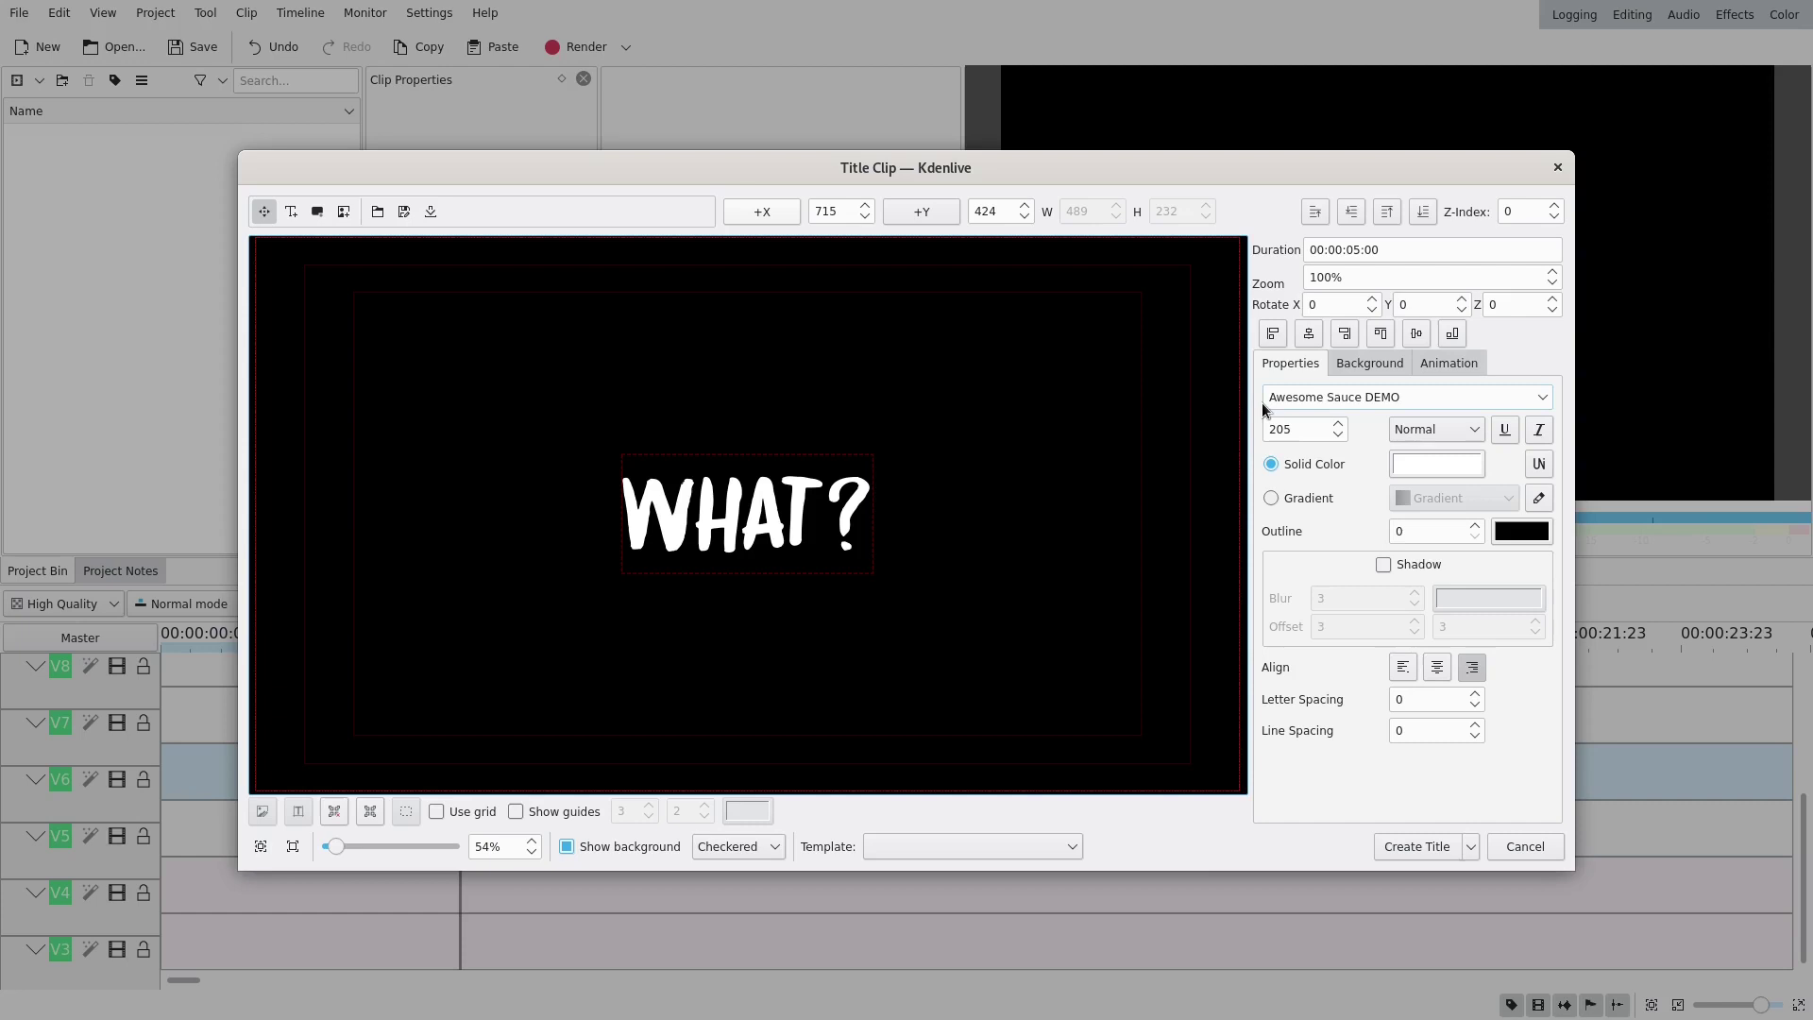
left_click(1418, 846)
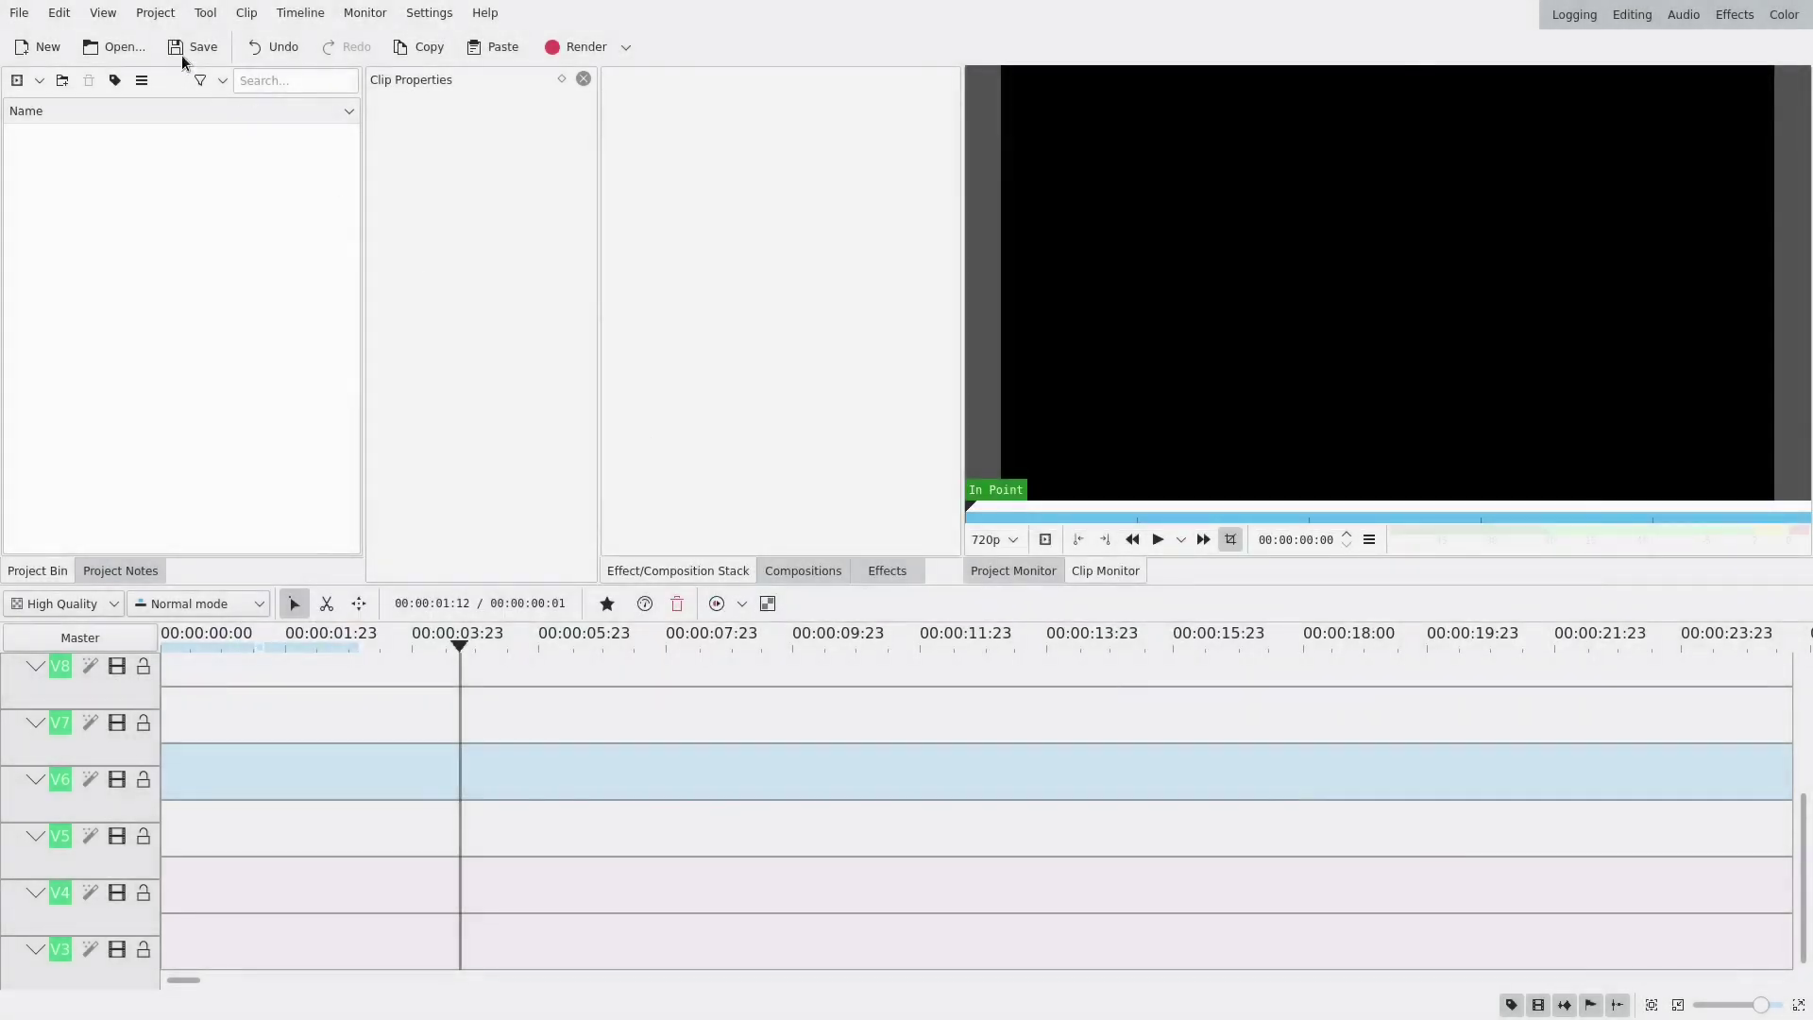
Create a second title clip reading me? and add it to the project bin.
left_click(144, 15)
left_click(188, 115)
left_click(671, 530)
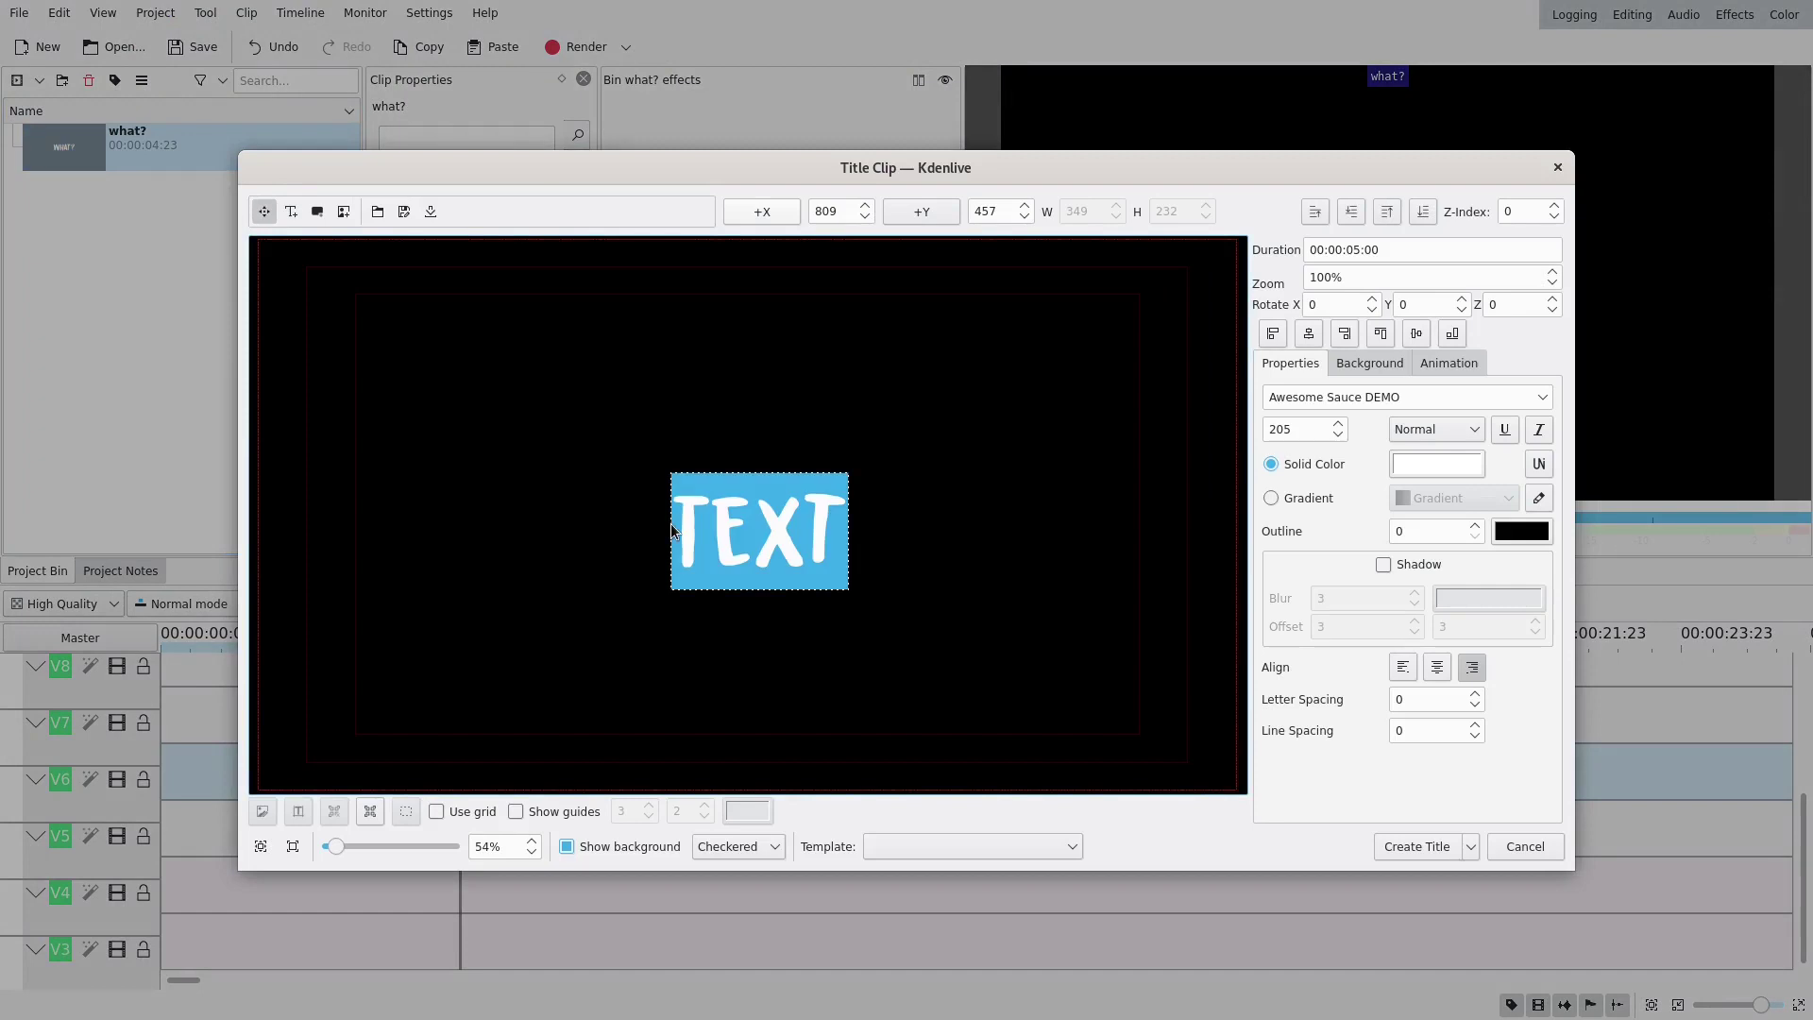
type("me?")
left_click(1418, 846)
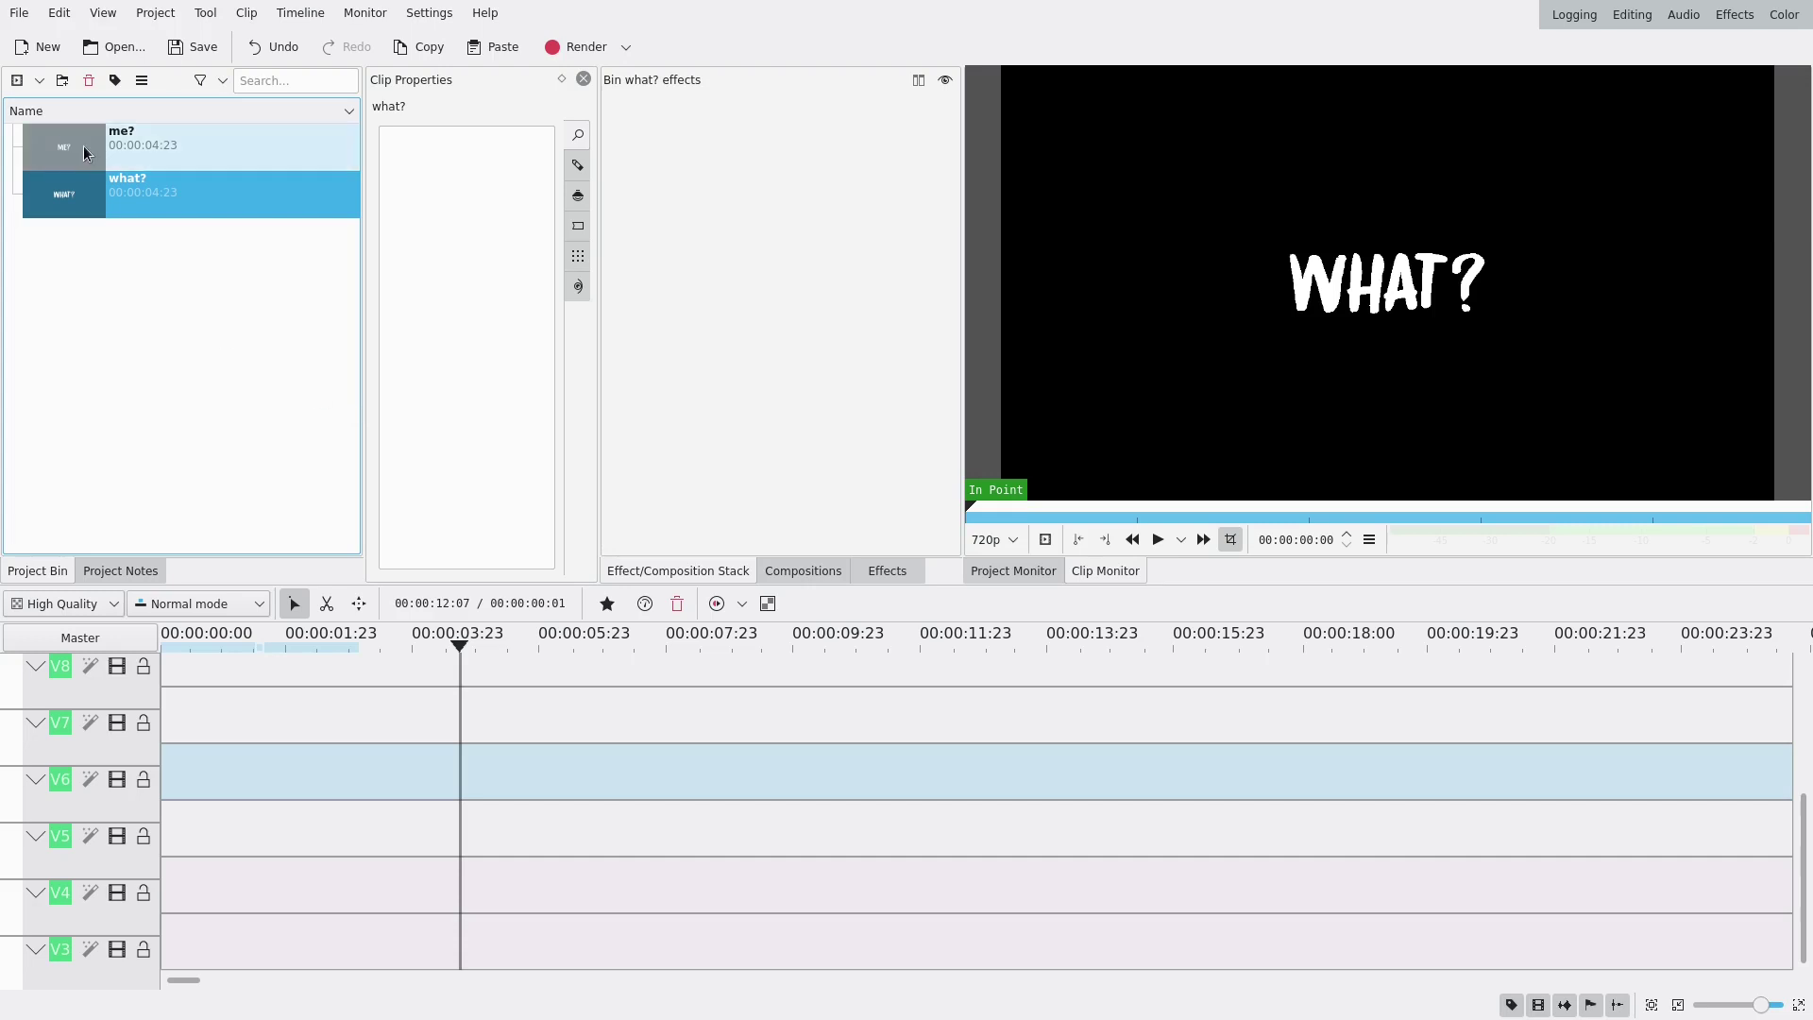
Put the what? title on track V2 and a new blue Color Clip on V1 beneath it.
left_click_drag(76, 201, 144, 850)
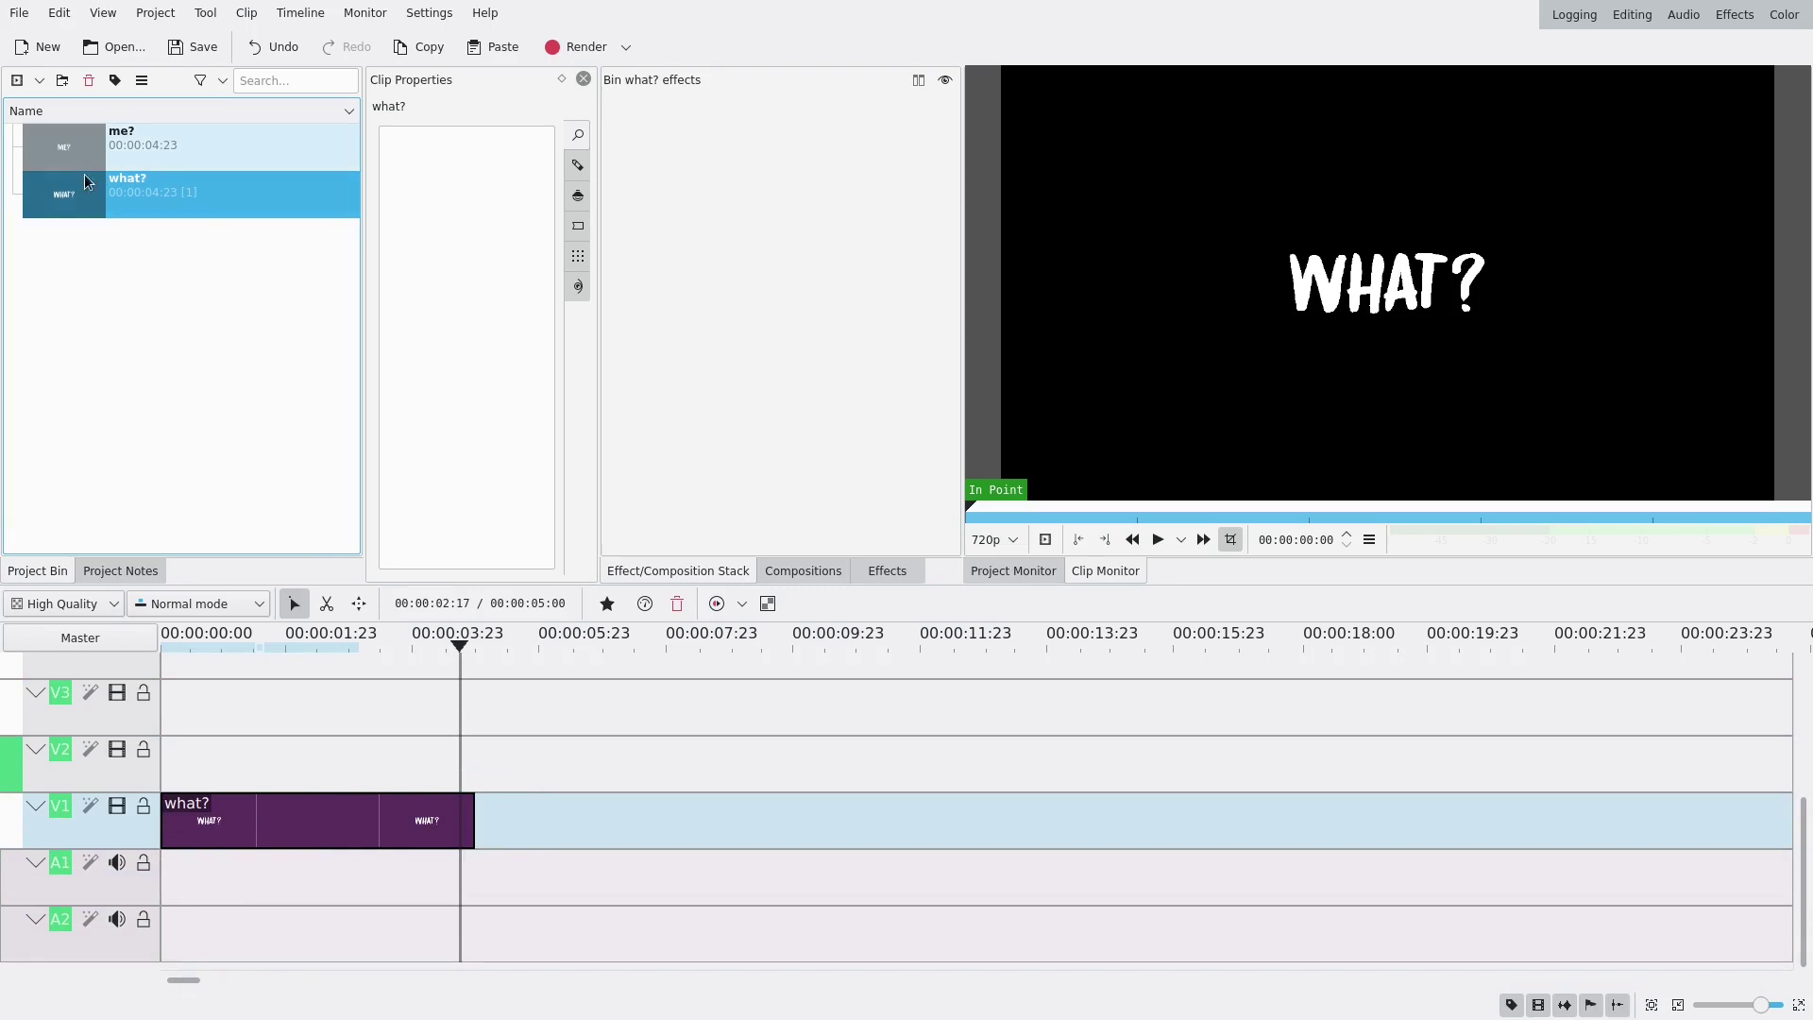
left_click_drag(242, 824, 222, 784)
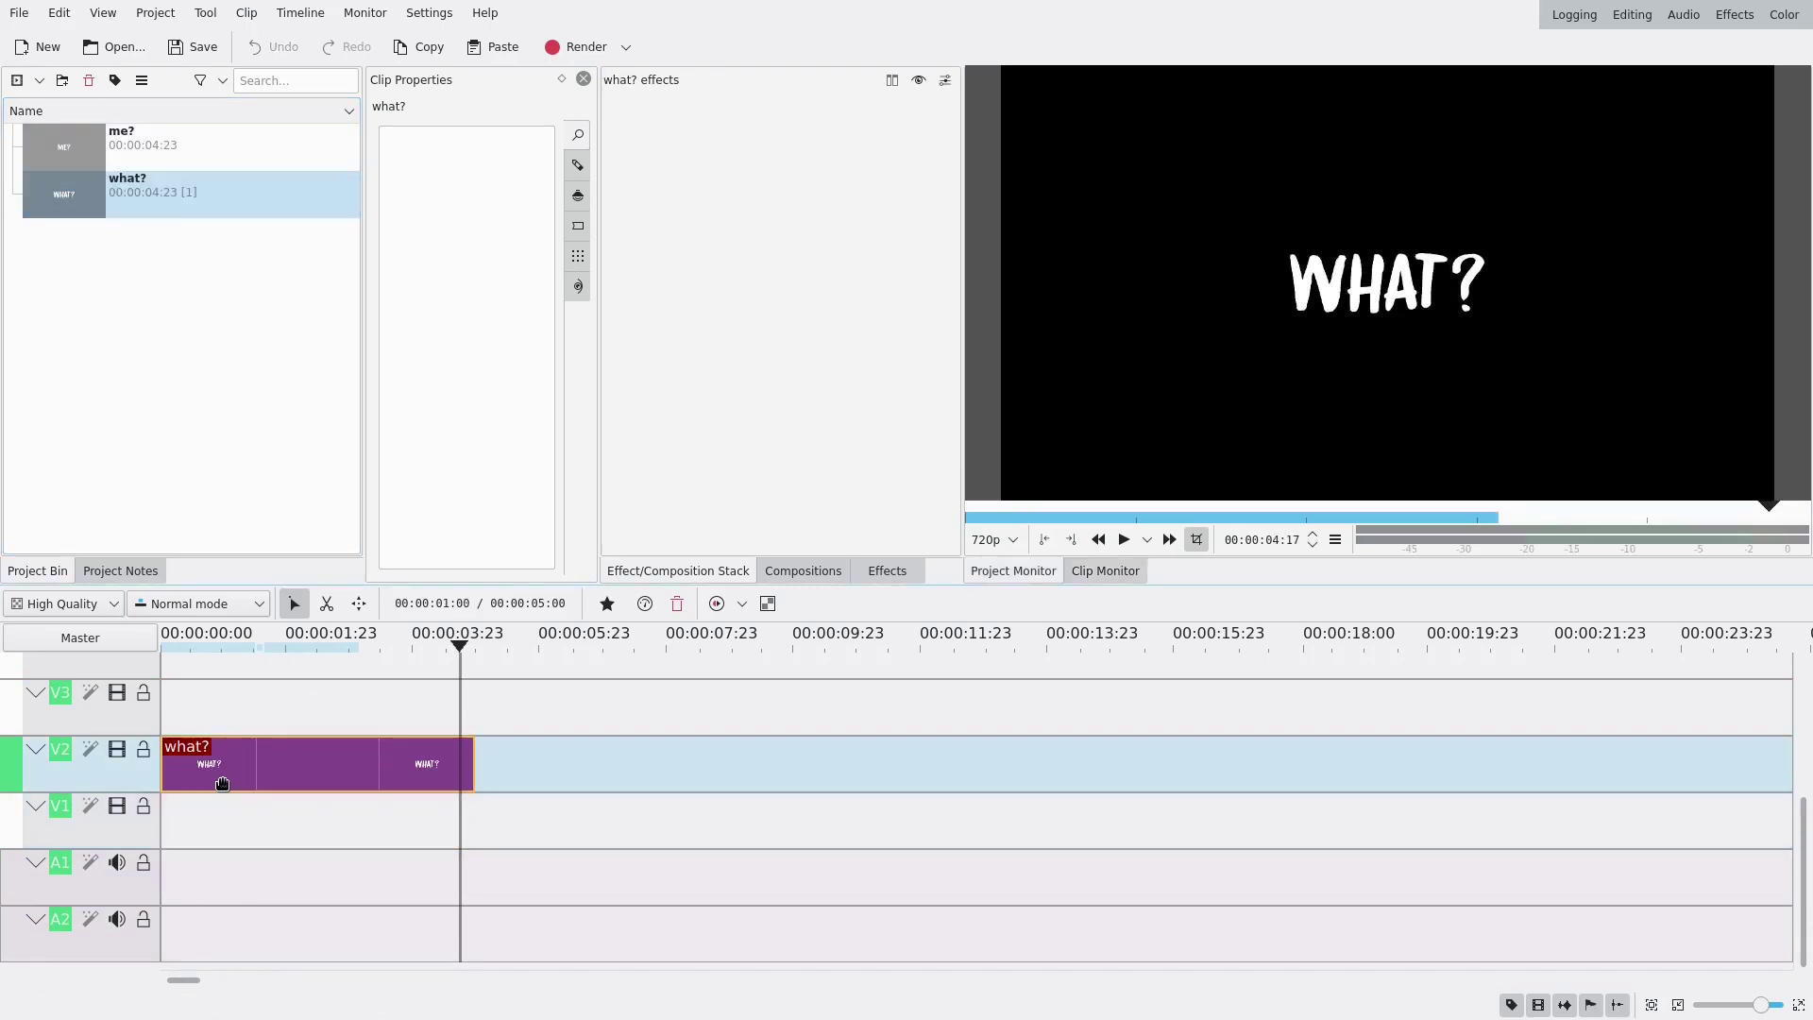
left_click(151, 13)
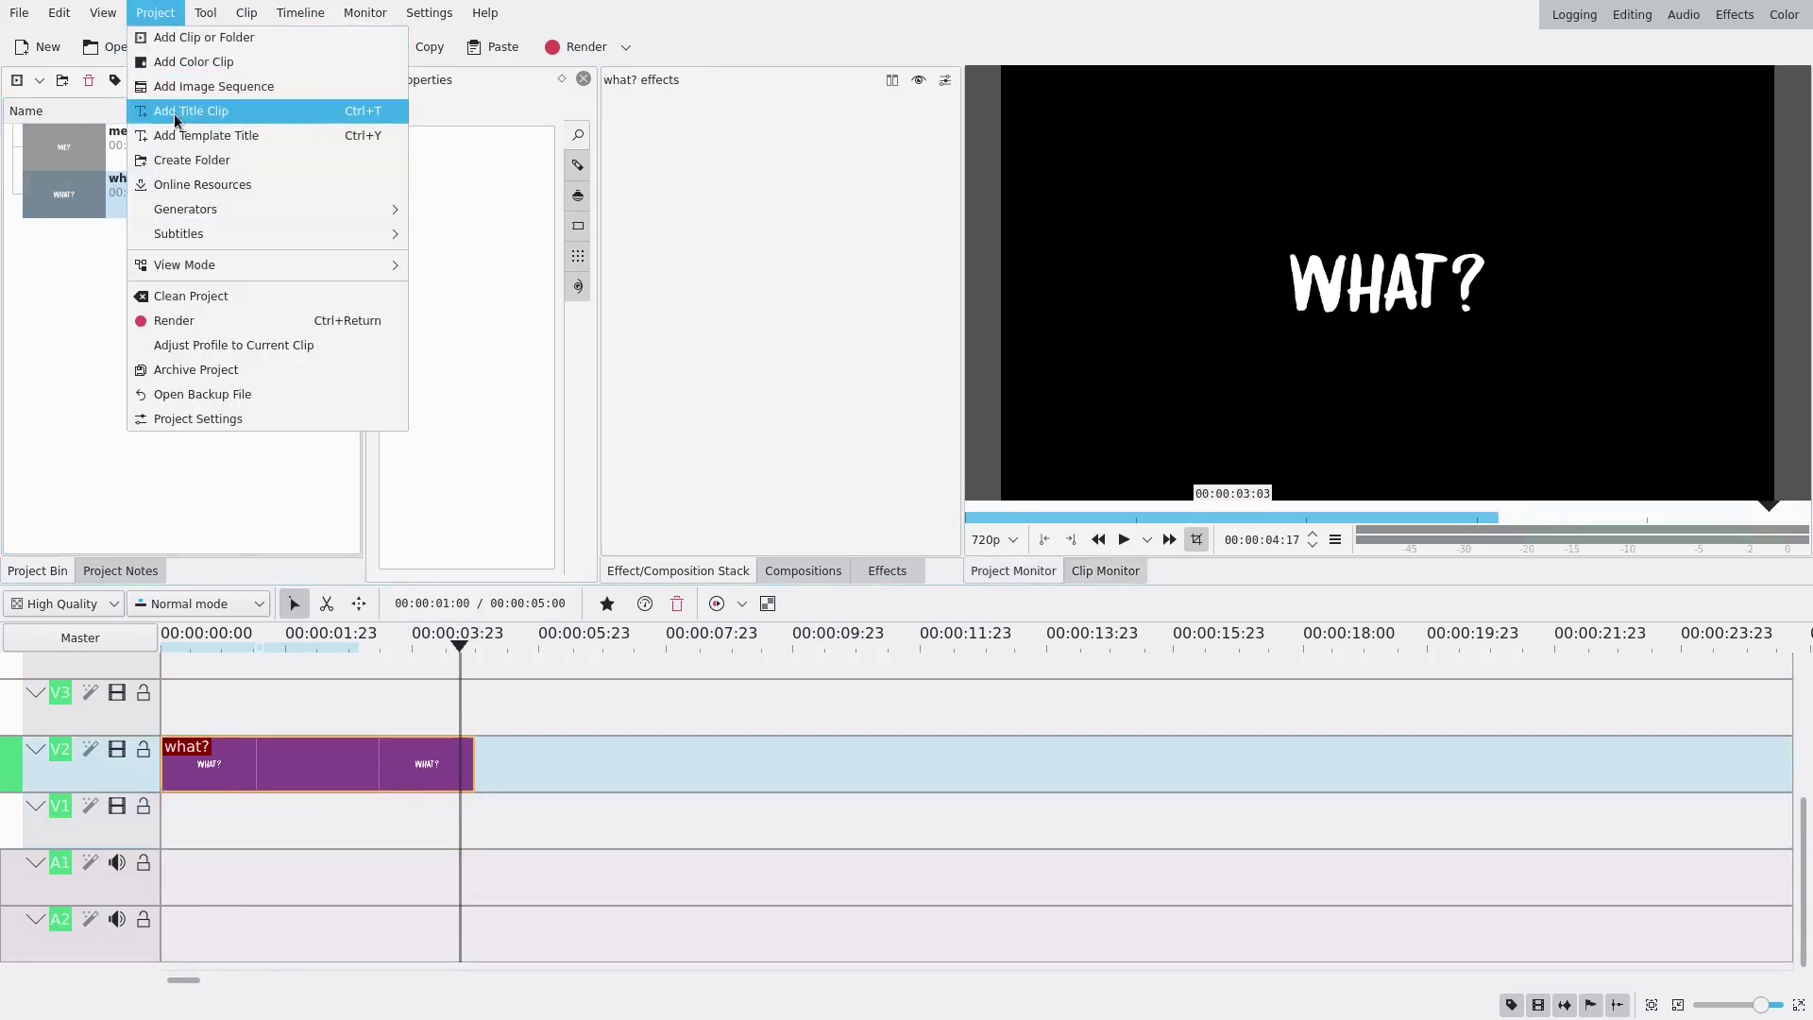
left_click(177, 62)
left_click(955, 576)
left_click_drag(63, 146, 151, 861)
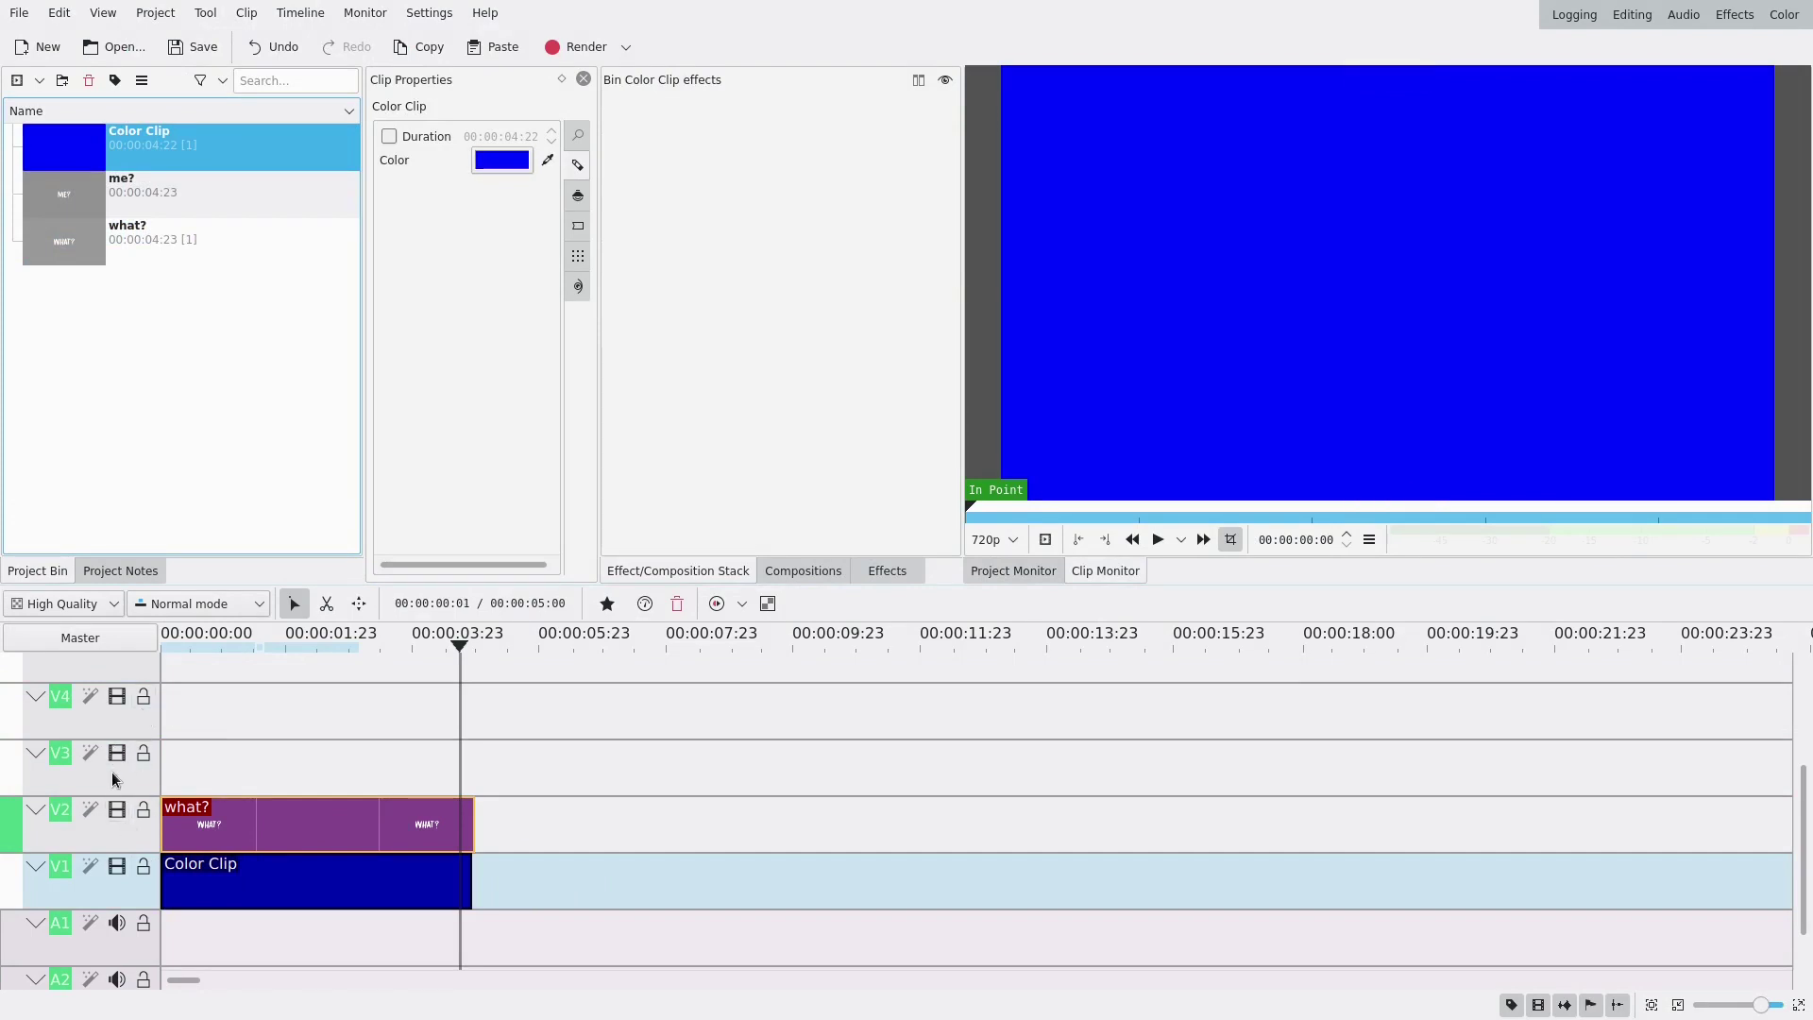
Open Insert Track from track V4's menu, then cancel the dialog.
right_click(121, 721)
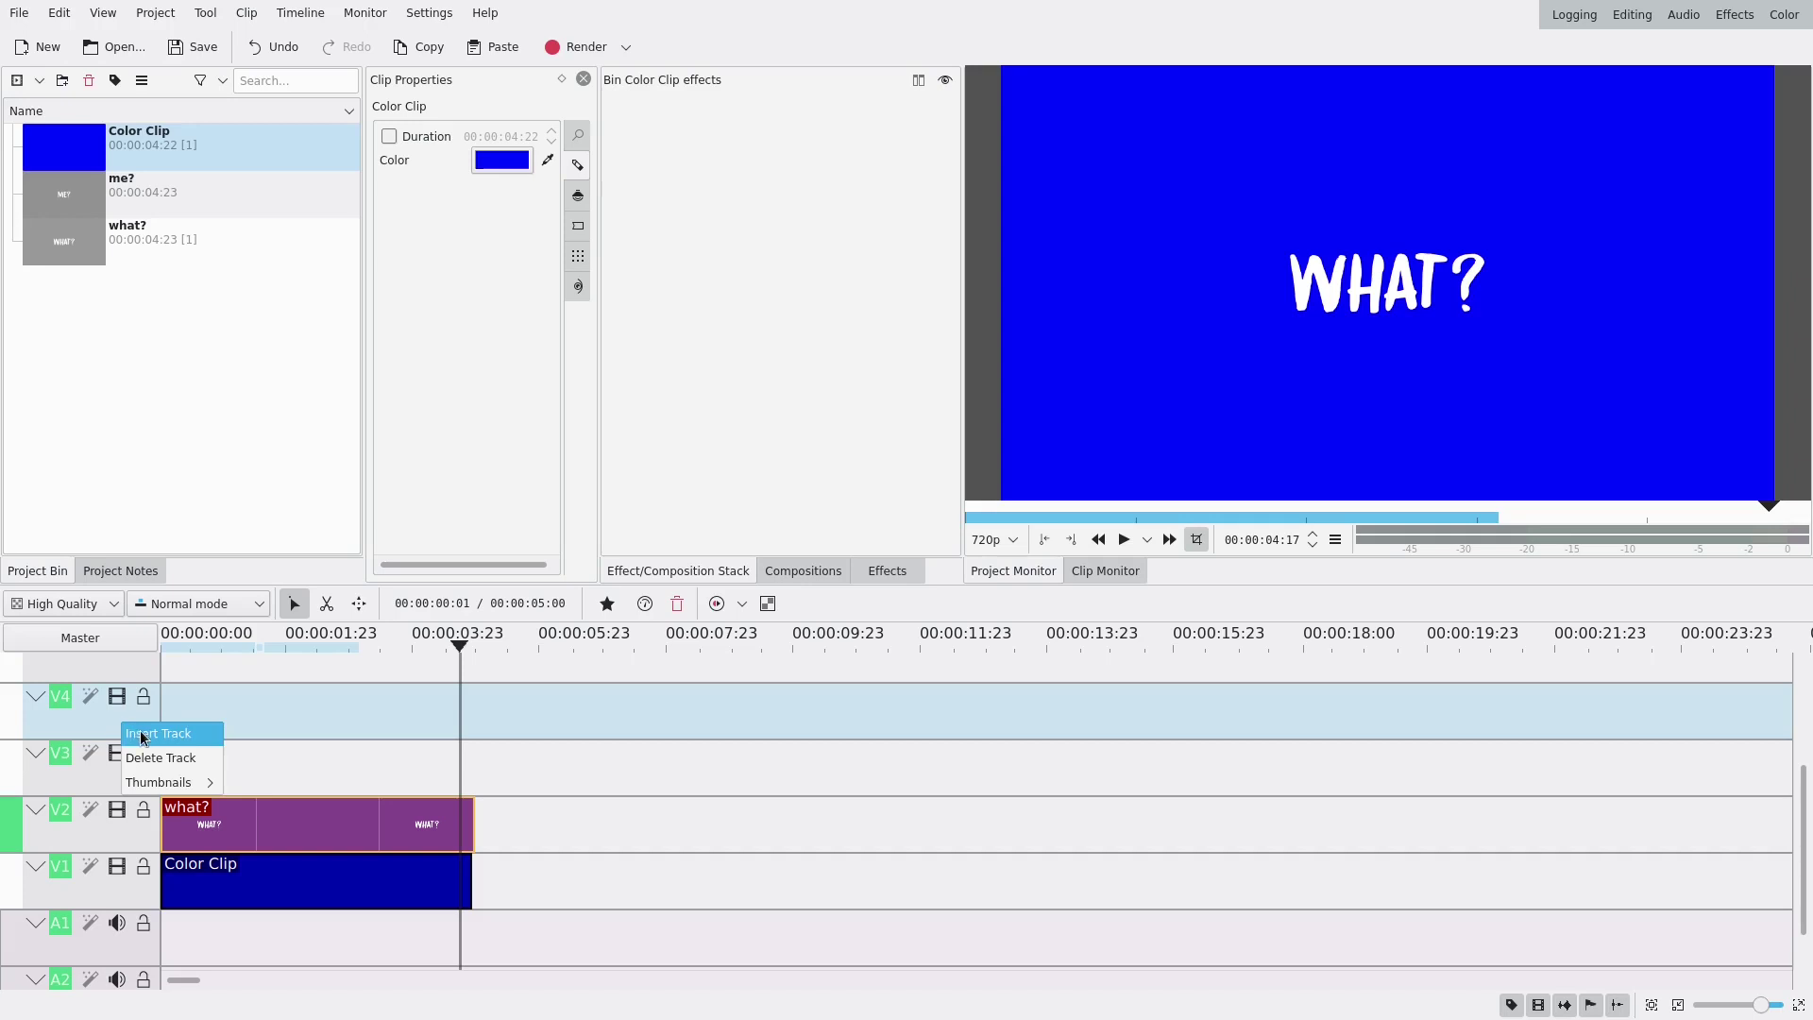
left_click(144, 738)
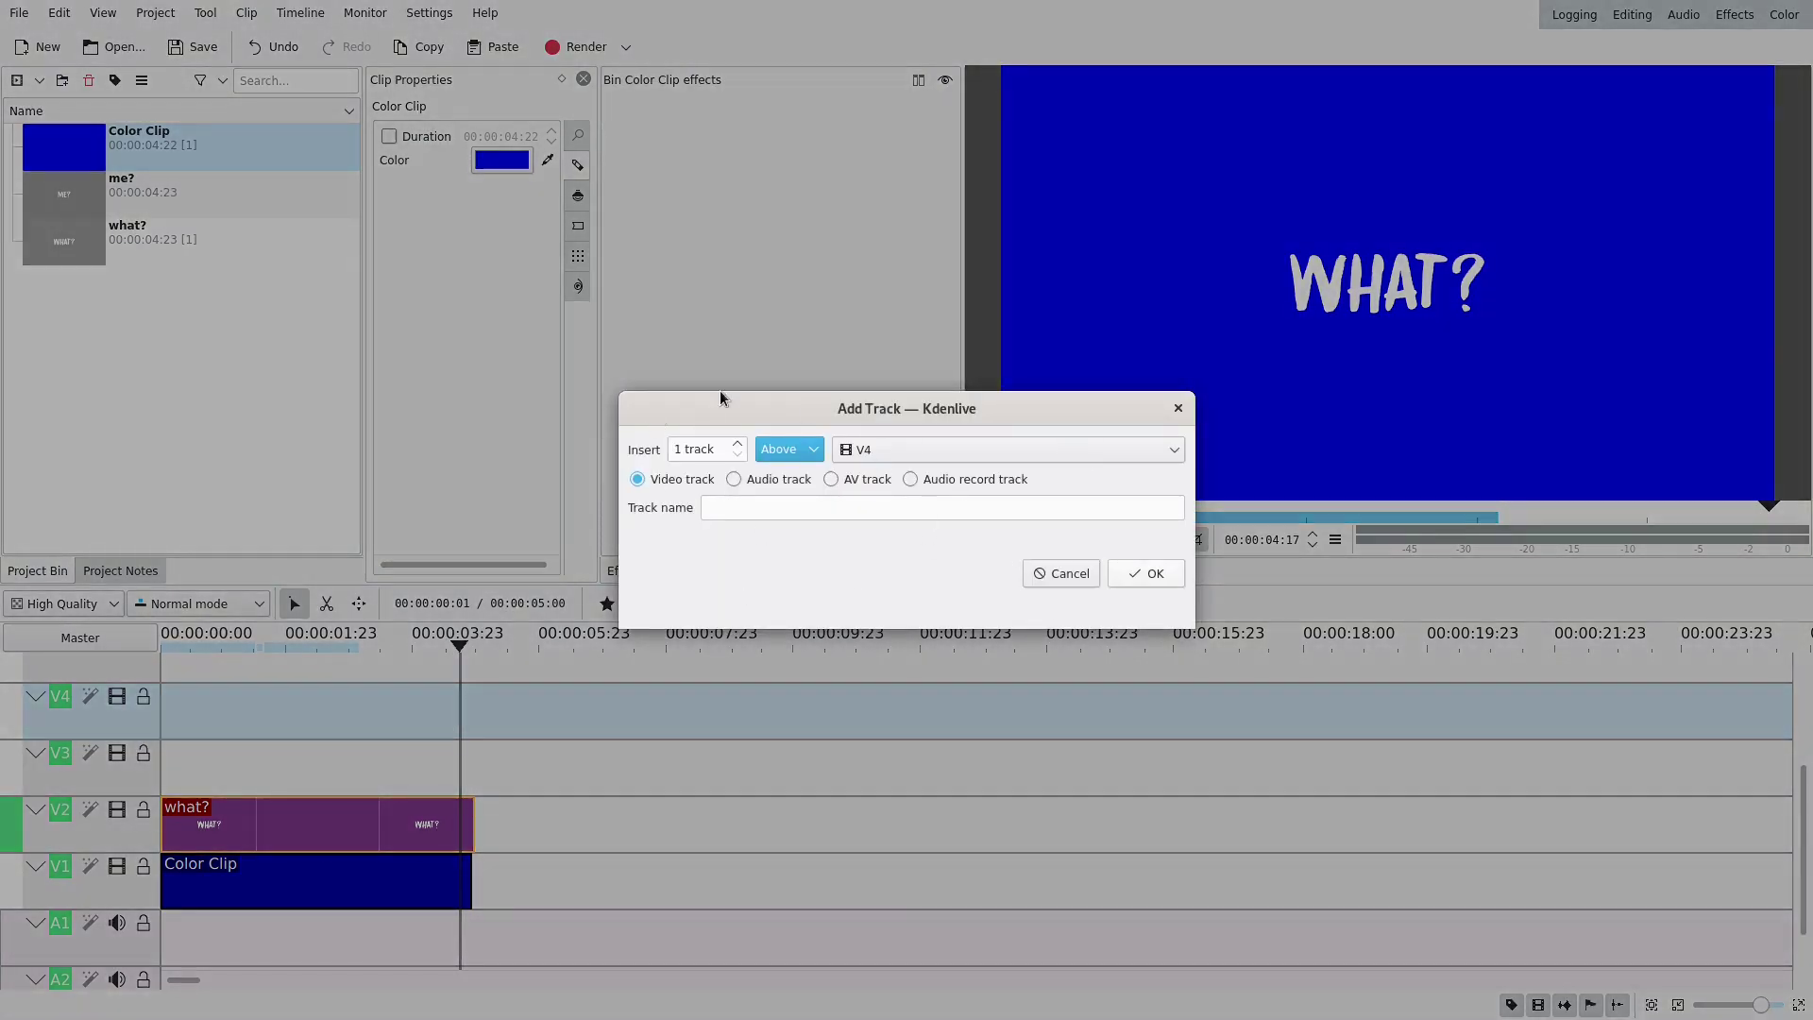
left_click(1082, 576)
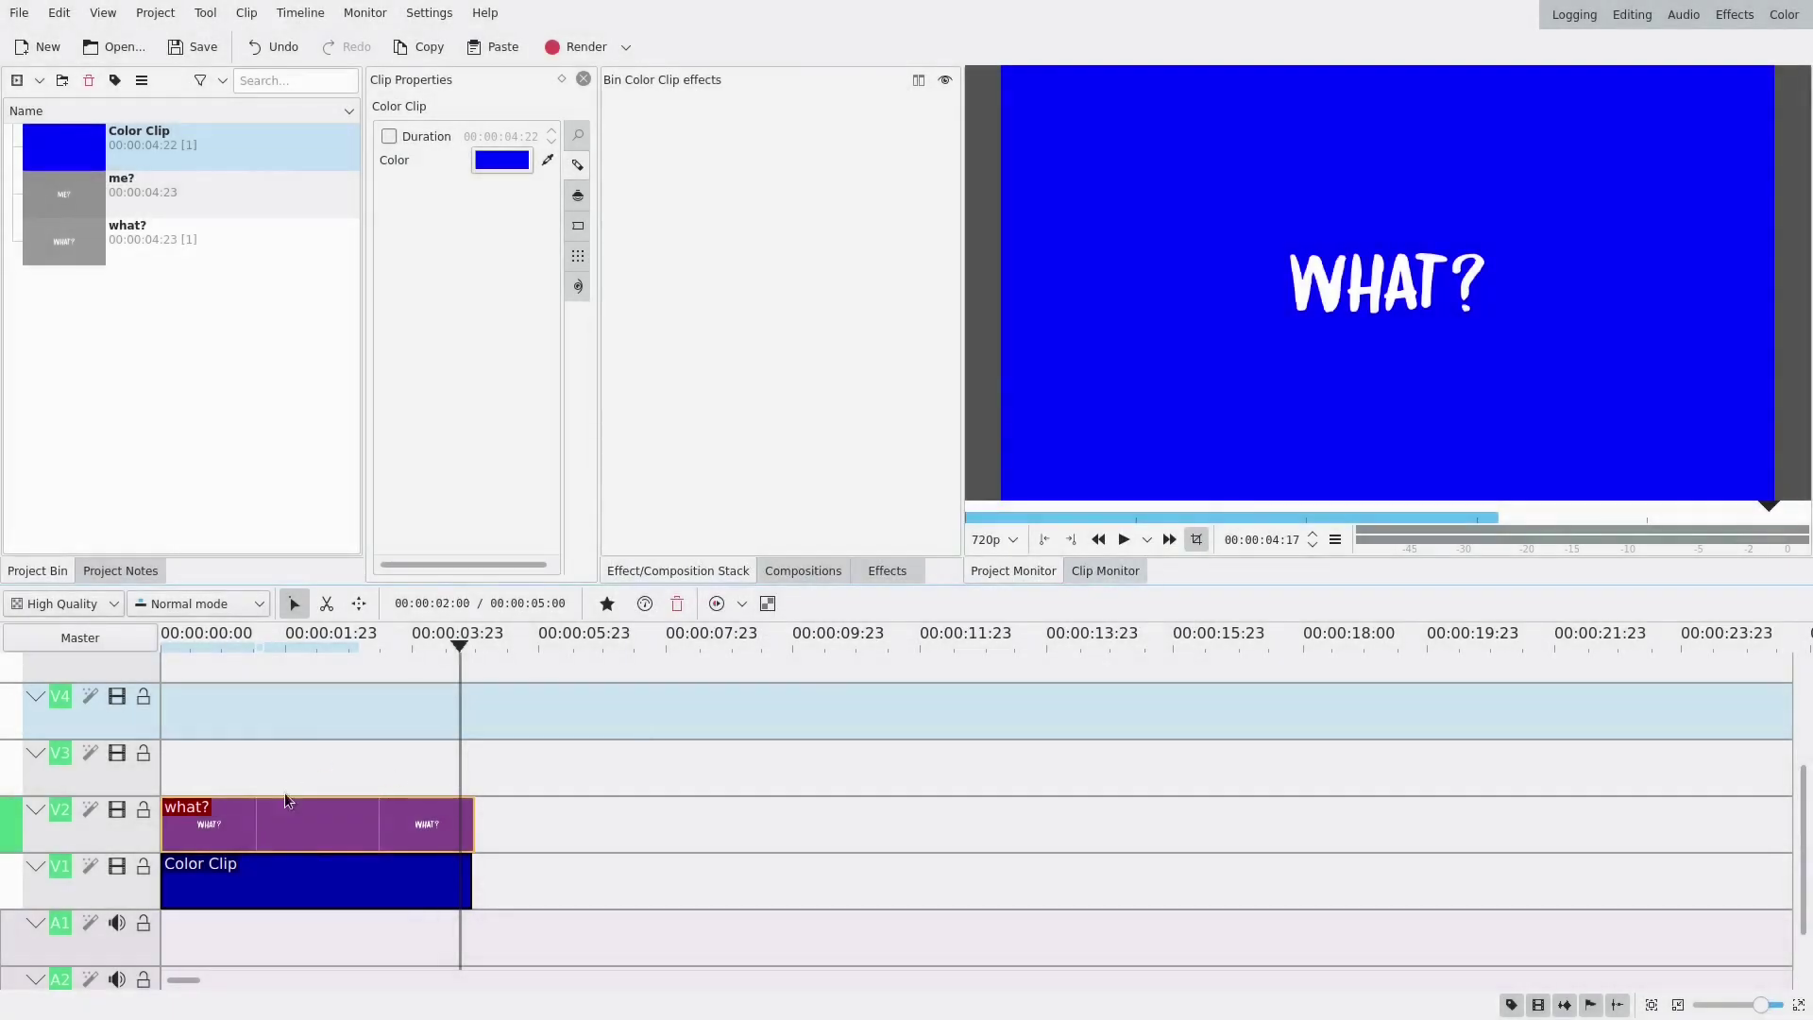
Trim the what? clip on V2 to 00:00:01:21 and zoom the timeline in.
left_click_drag(469, 826, 279, 834)
scroll(372, 829, "up", 4)
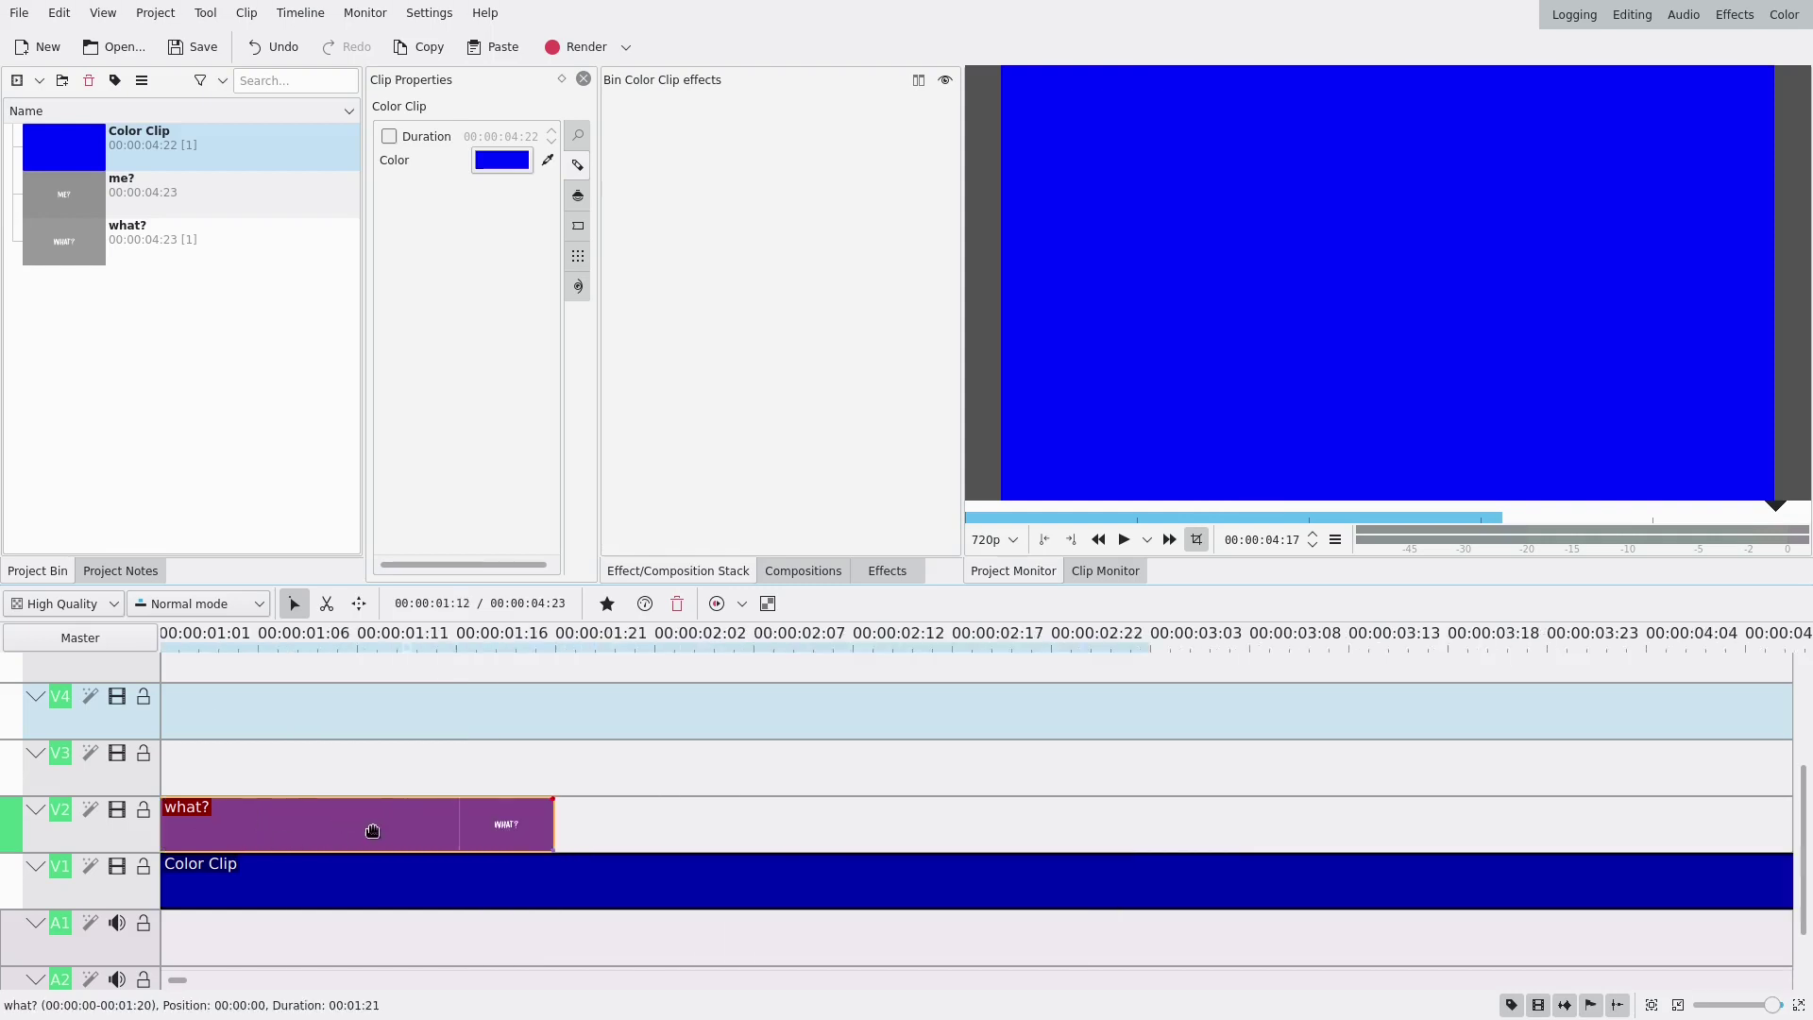
scroll(372, 829, "up", 5)
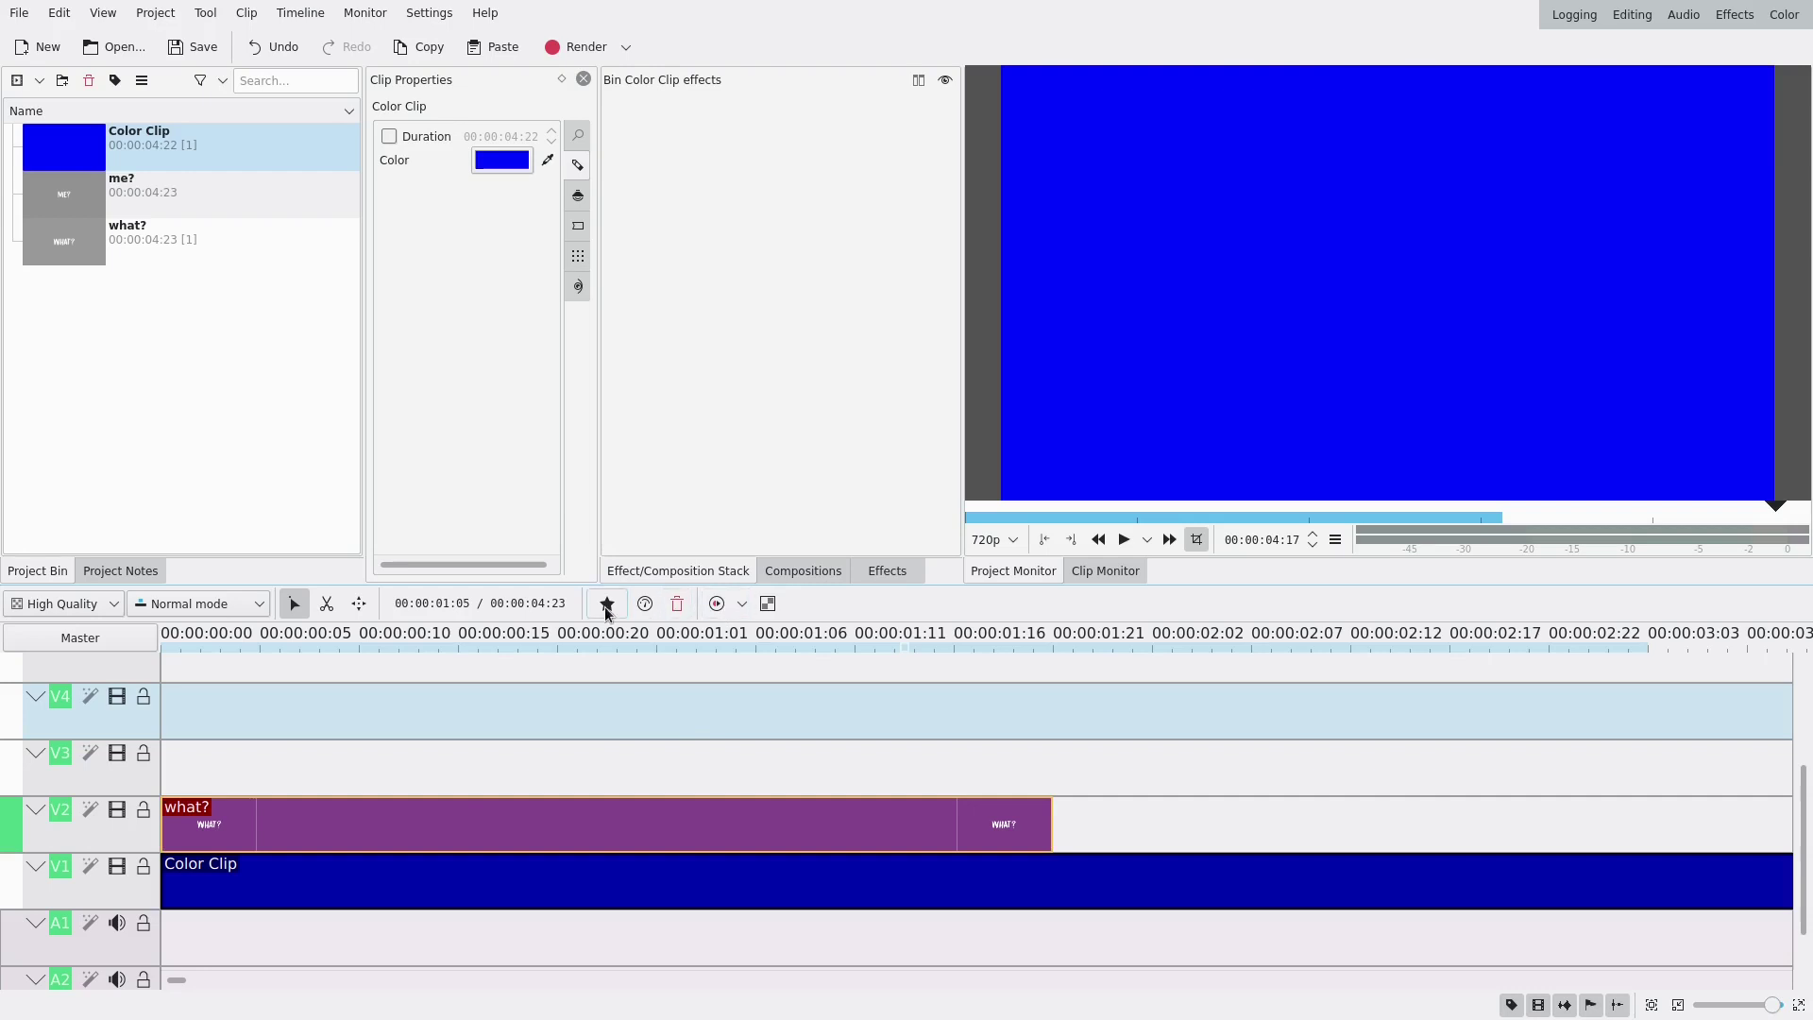
left_click(887, 570)
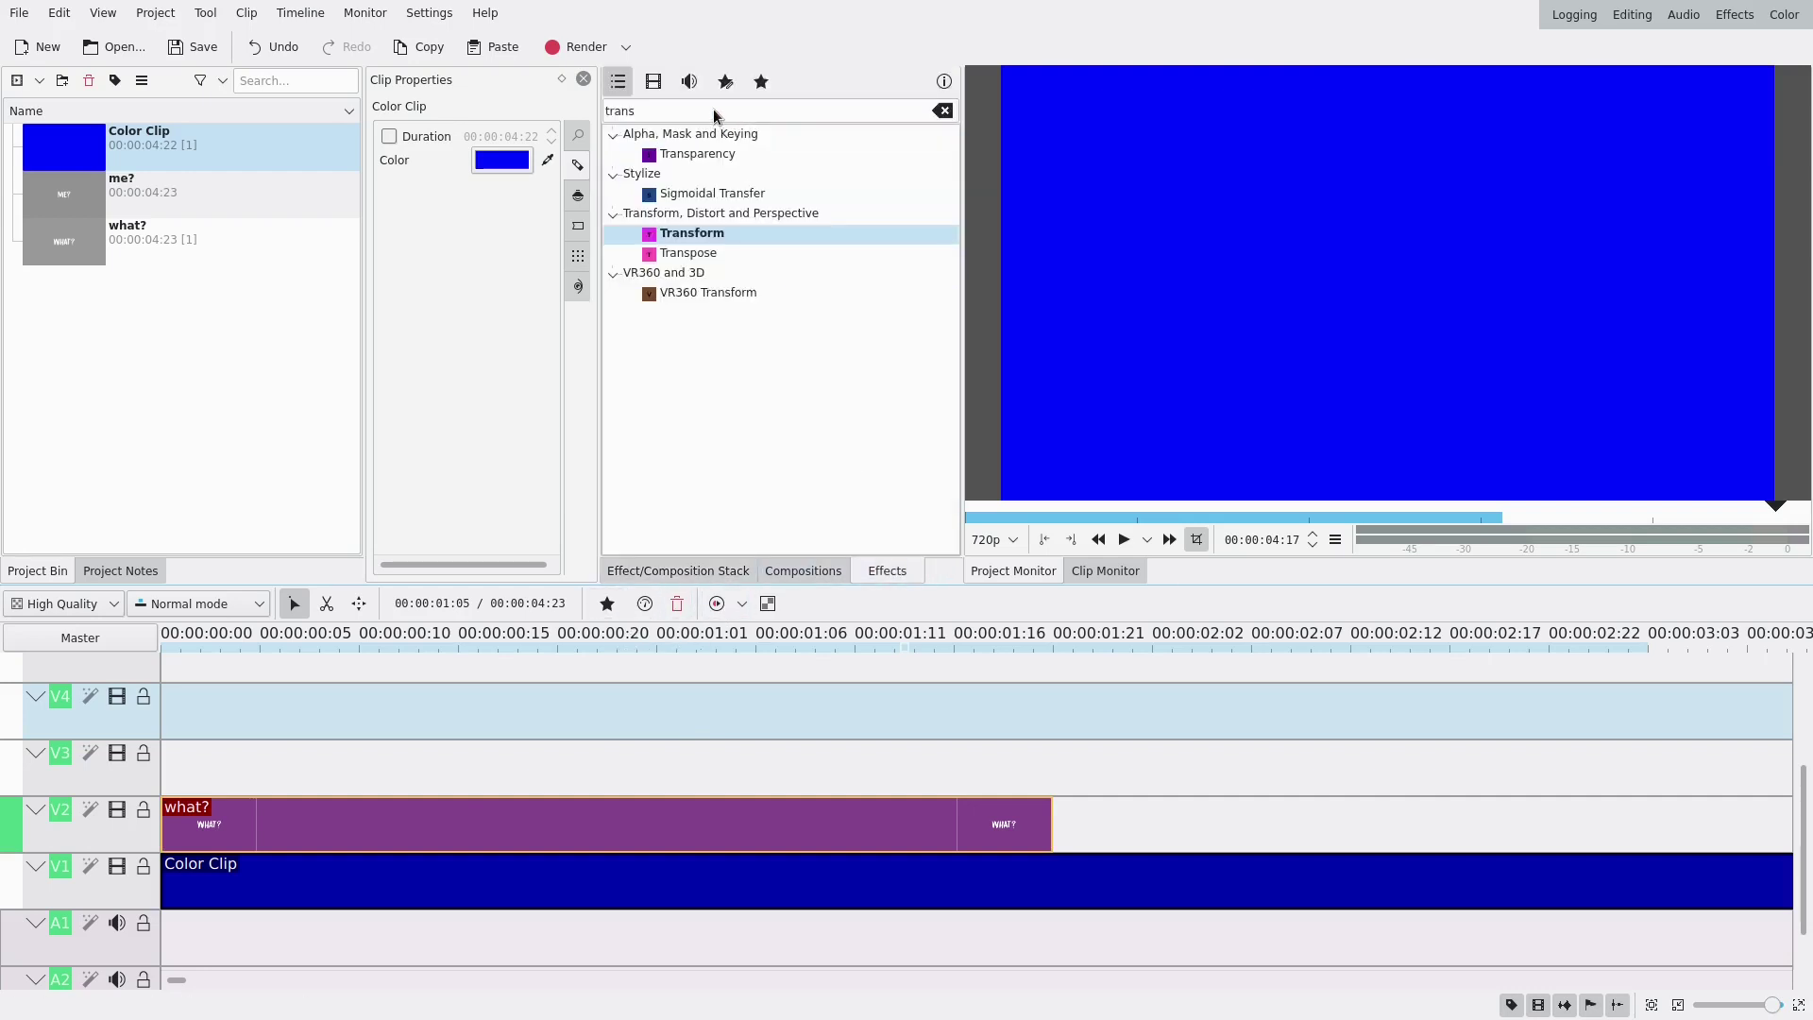
Apply the Transform effect to what? and add a keyframe at frame 10.
left_click_drag(692, 233, 640, 834)
left_click(559, 830)
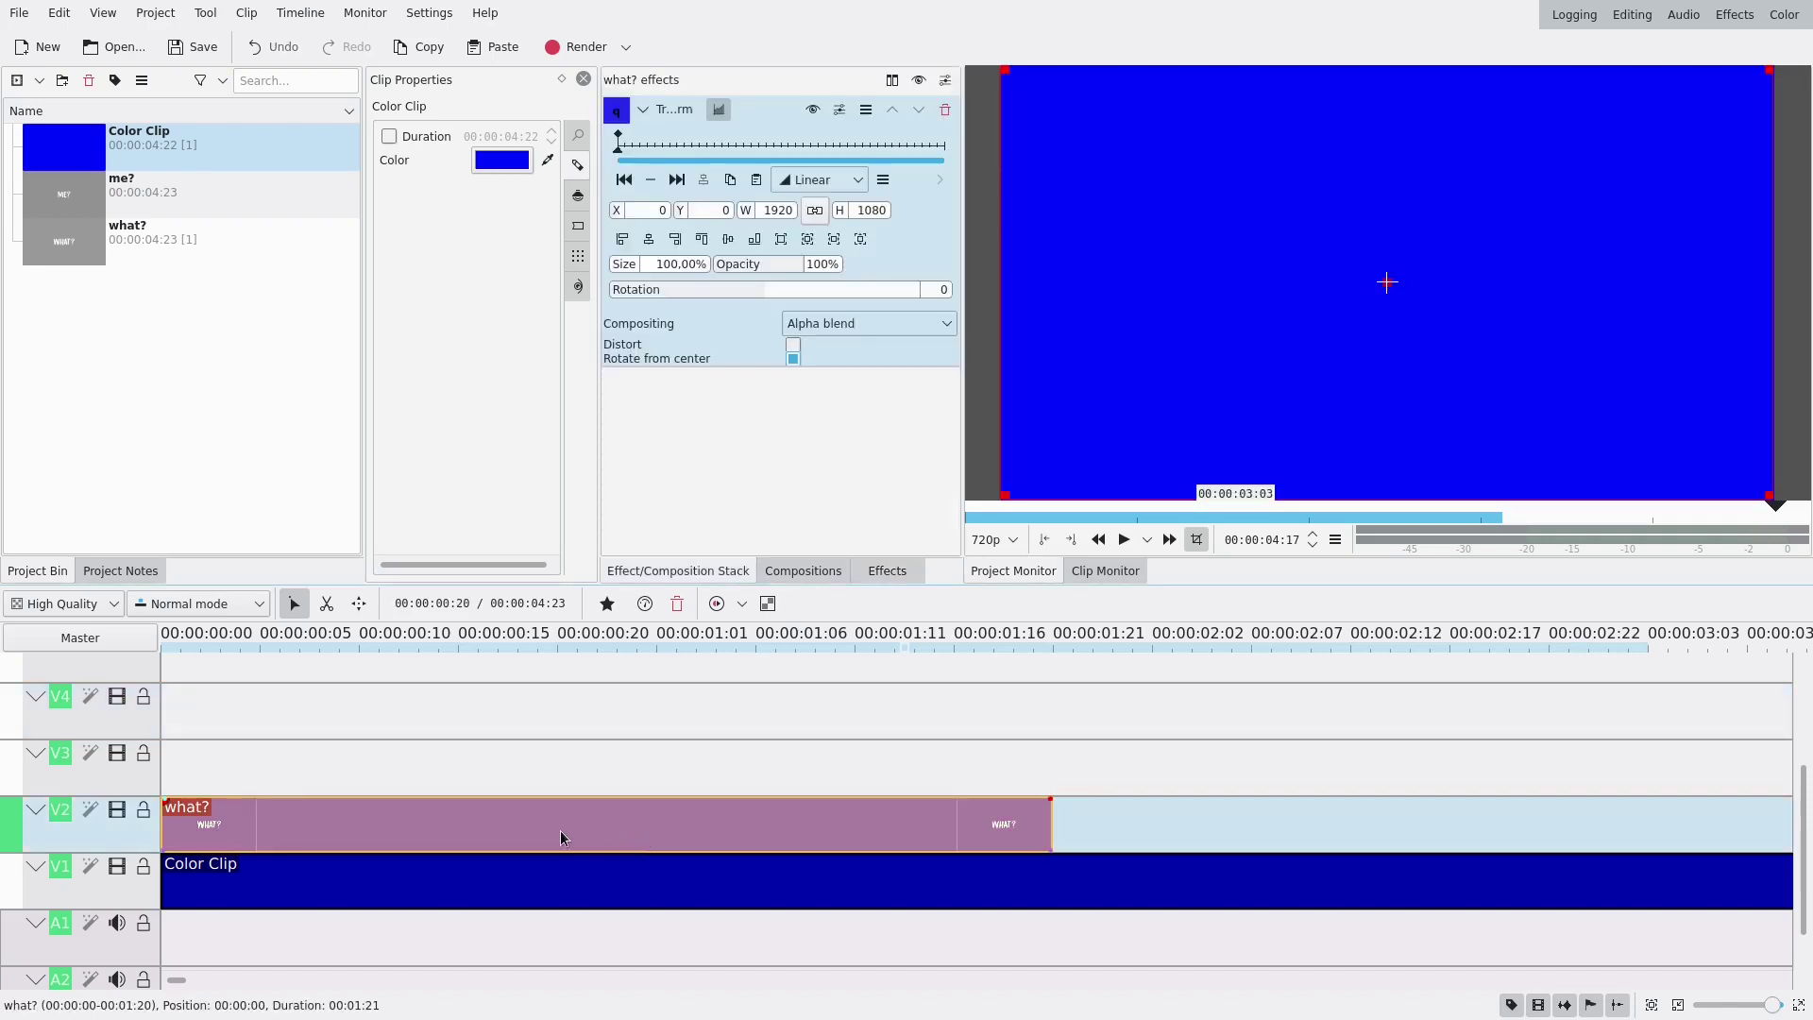
left_click(694, 149)
left_click(650, 181)
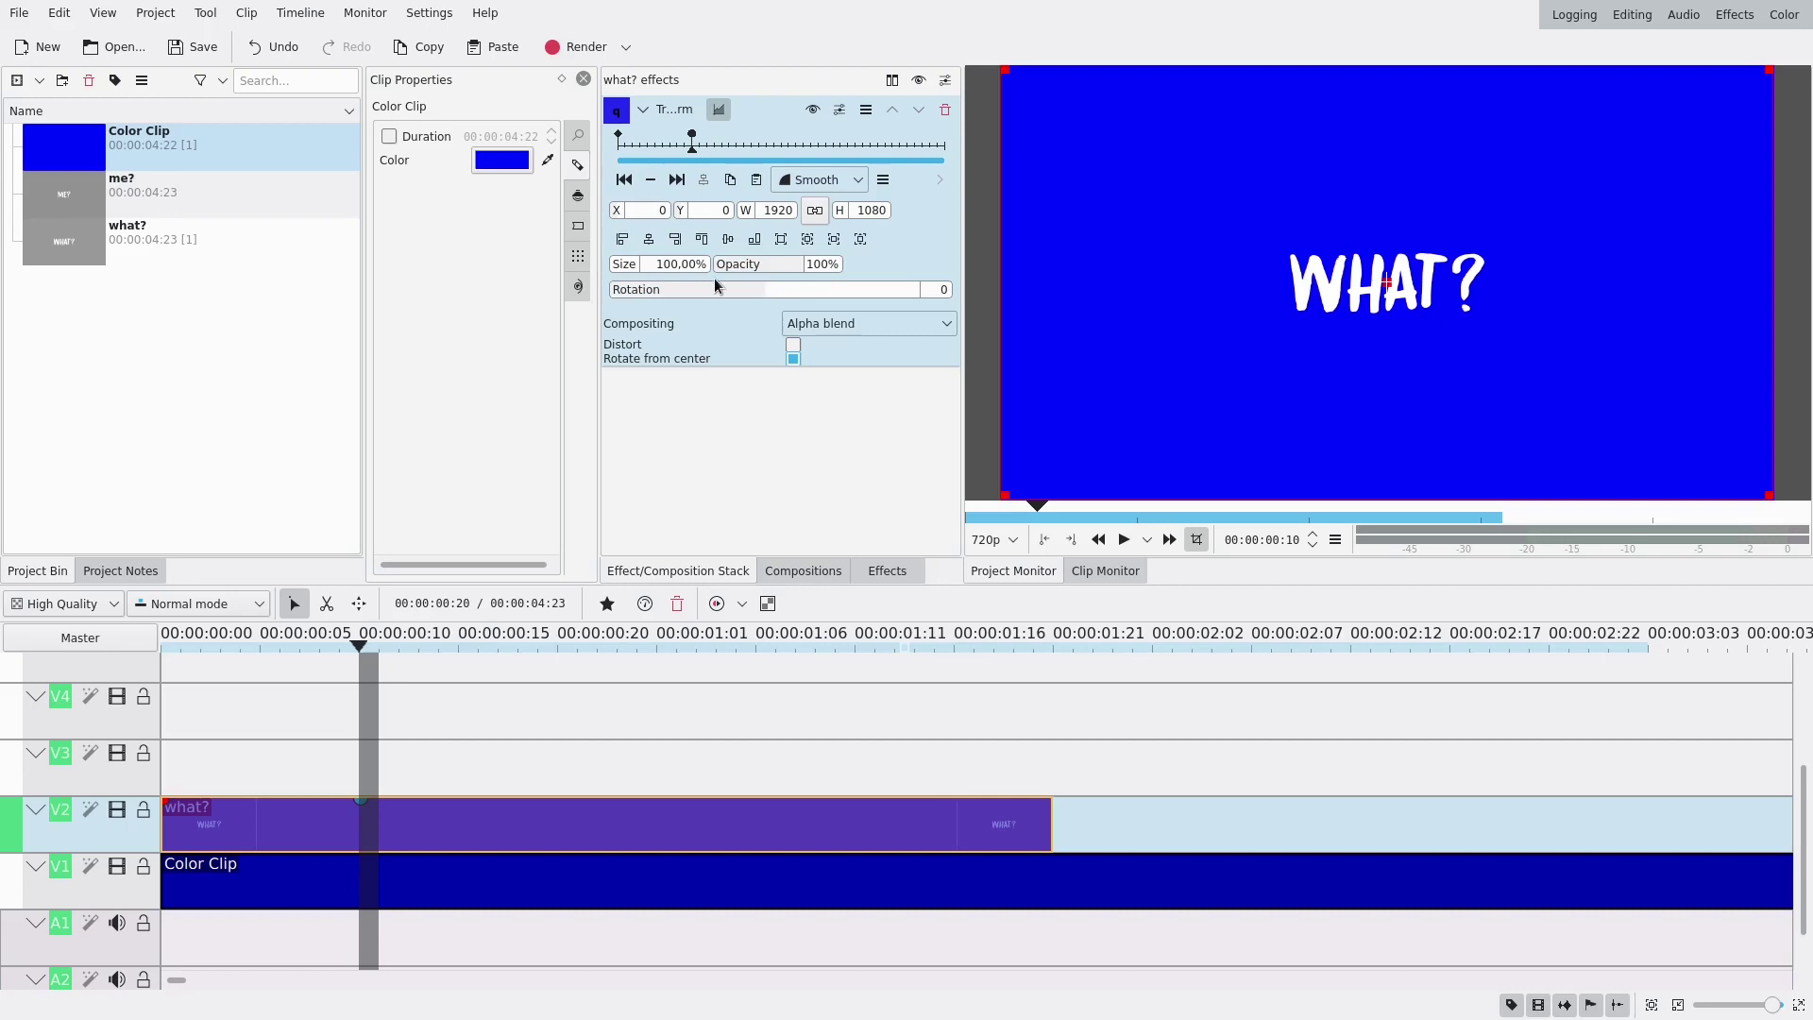
Set the first keyframe to Size 1% with Smooth interpolation and preview the growth.
left_click_drag(652, 263, 711, 264)
left_click(624, 180)
type("1")
key("Return")
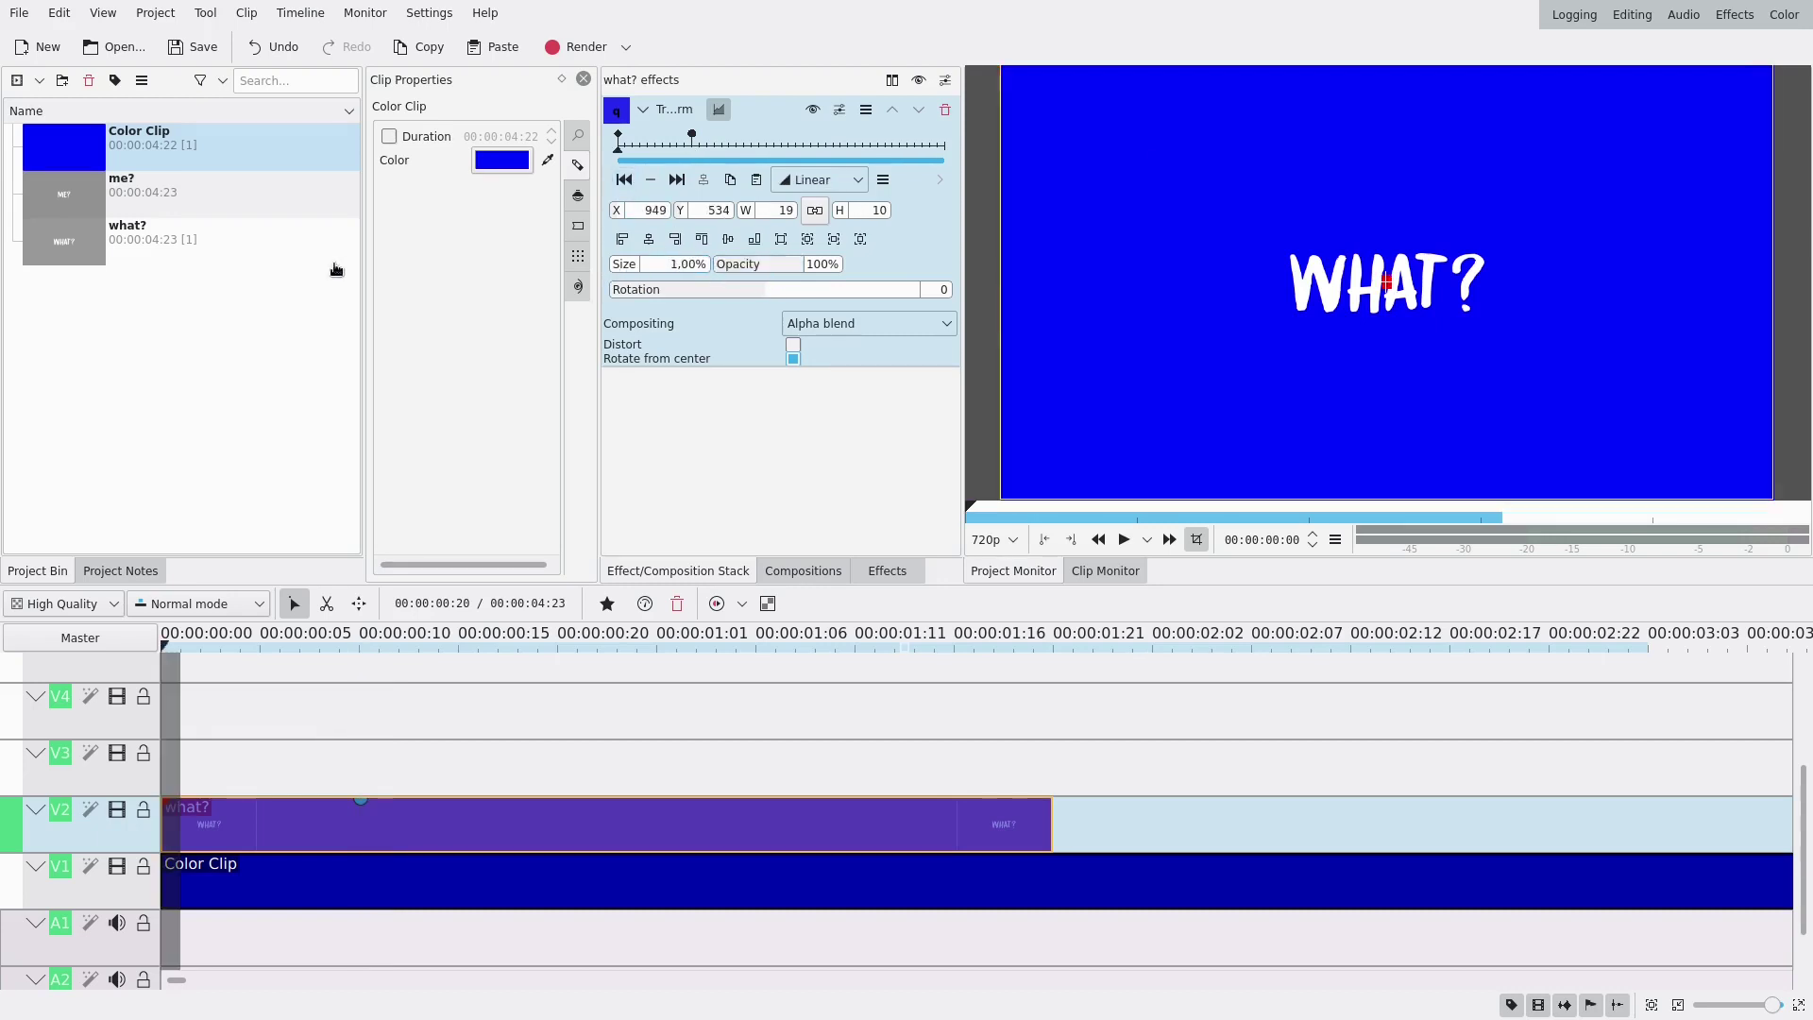
left_click(818, 180)
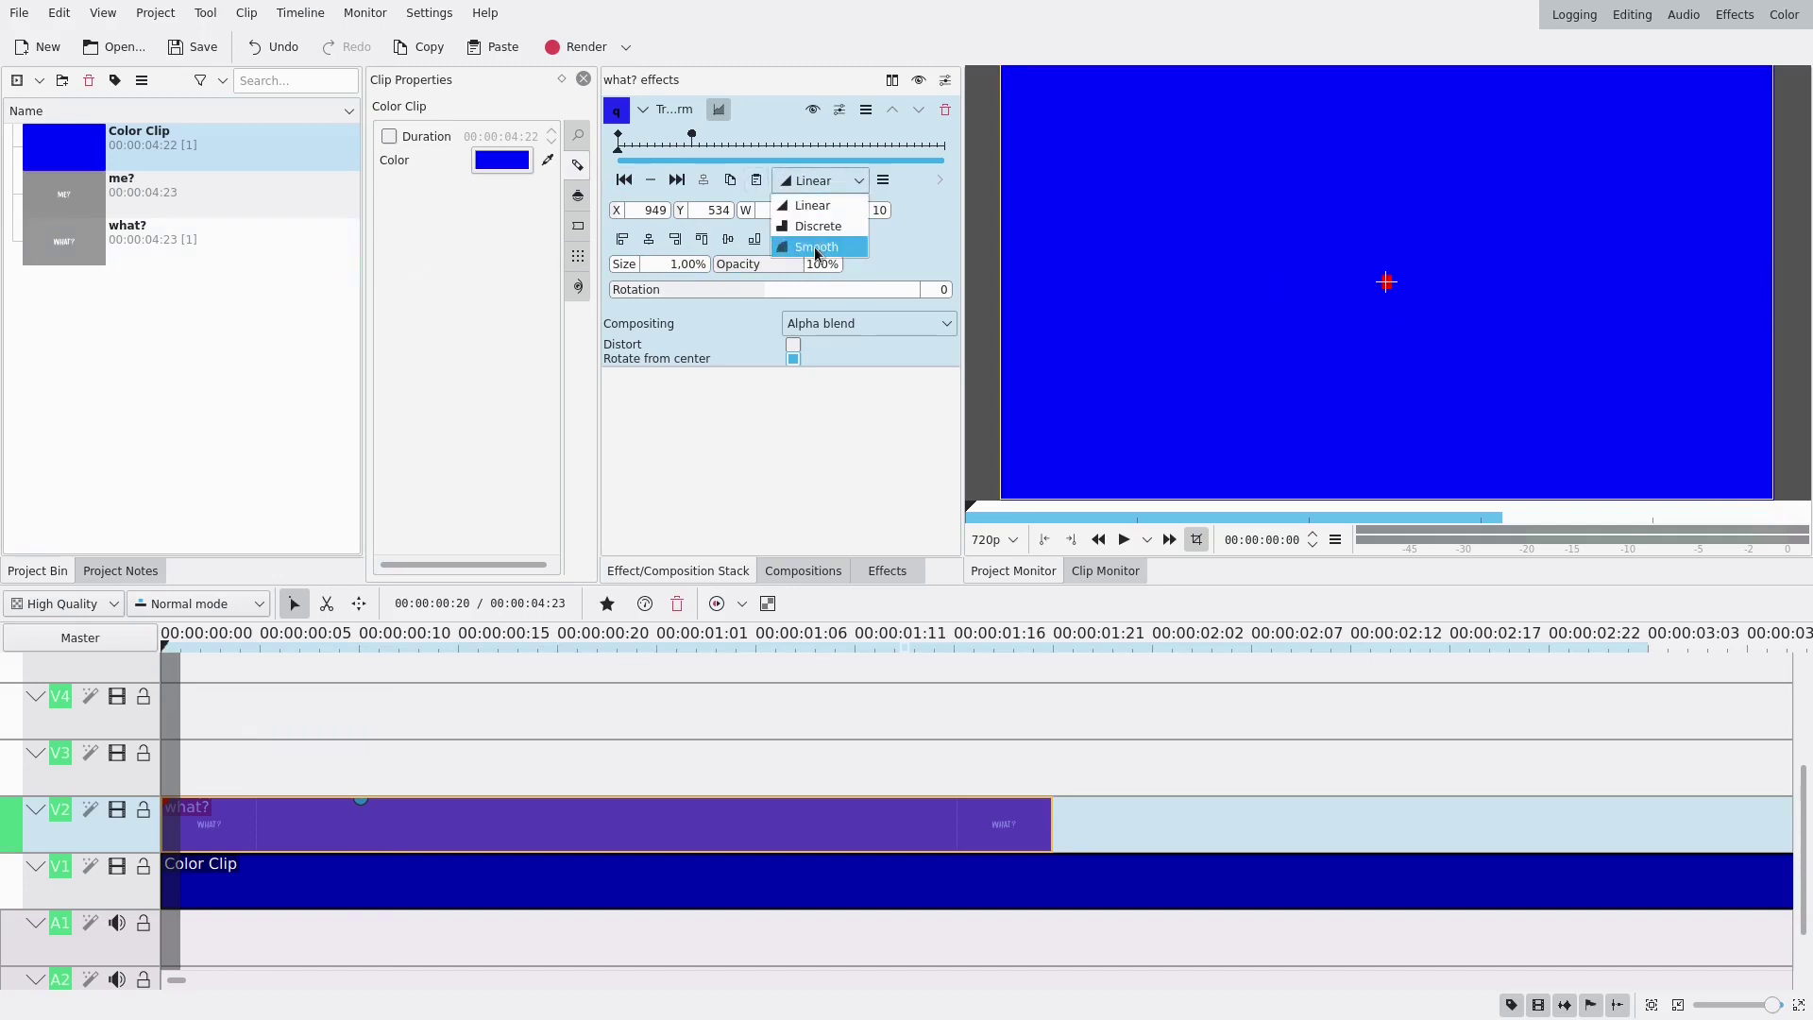
left_click(812, 249)
left_click(1124, 539)
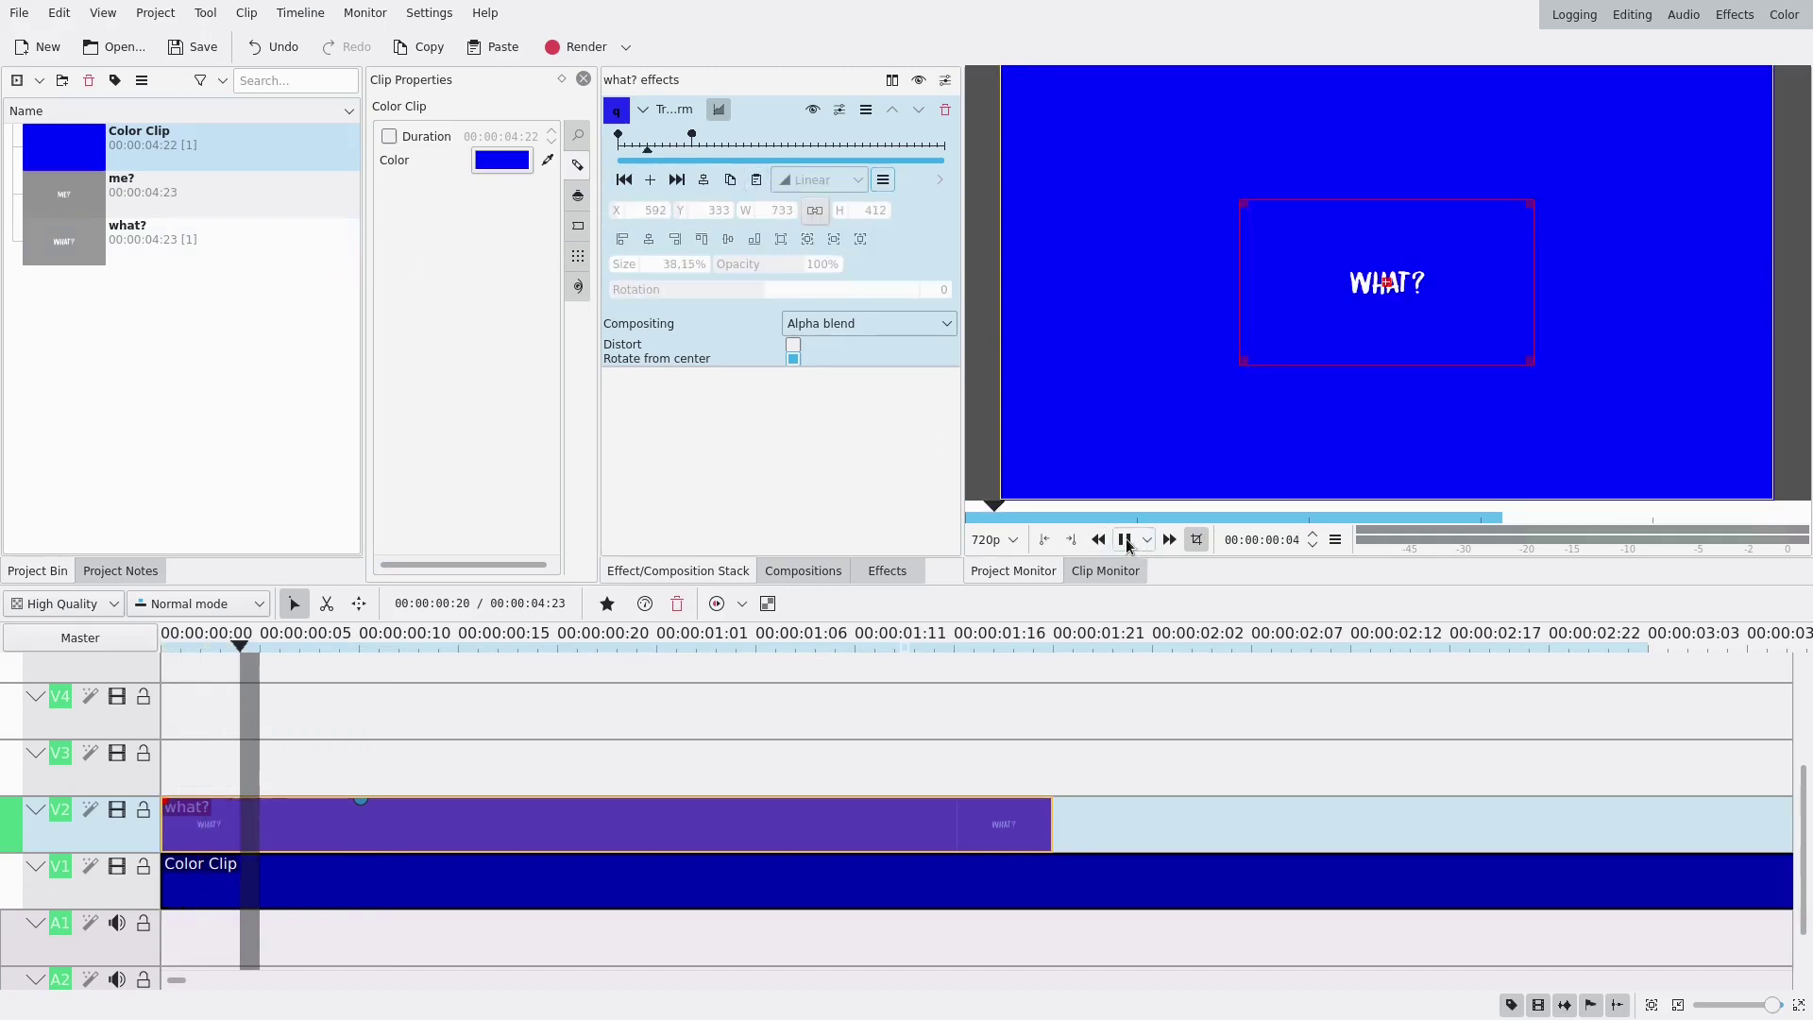
left_click(1123, 539)
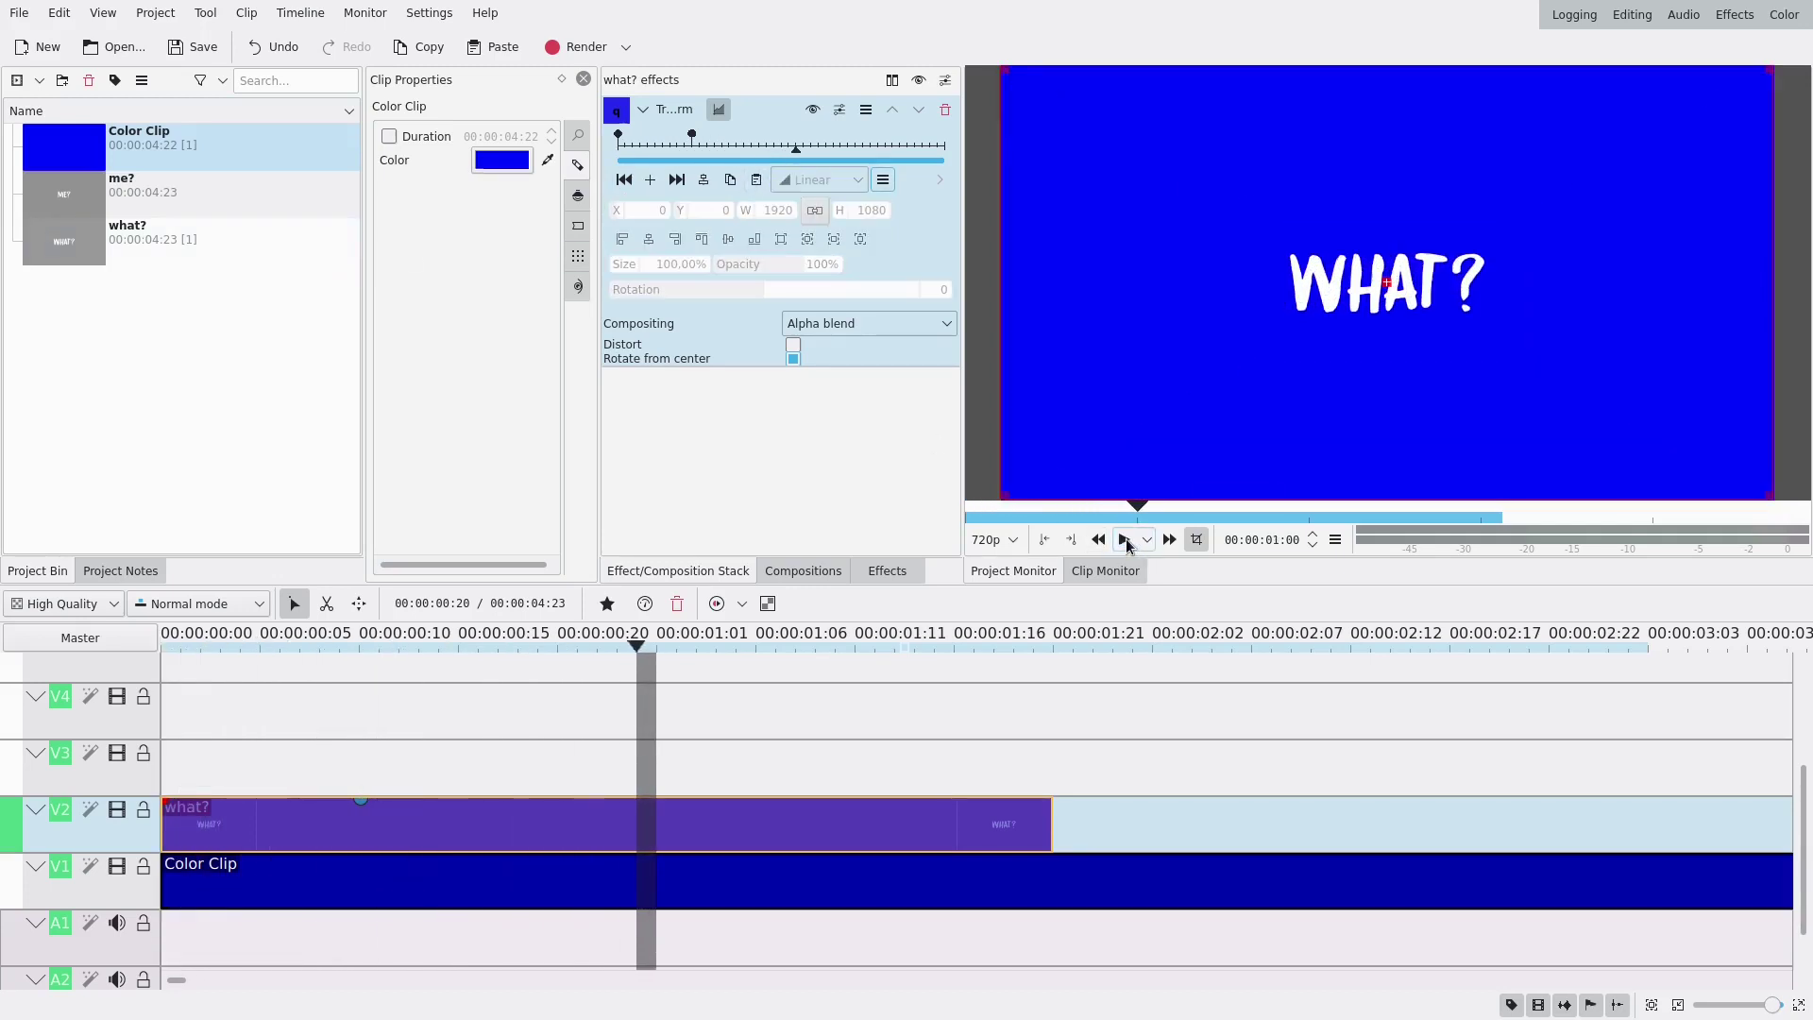
Add a frame-5 keyframe that enlarges the title, then play the animation.
left_click(661, 153)
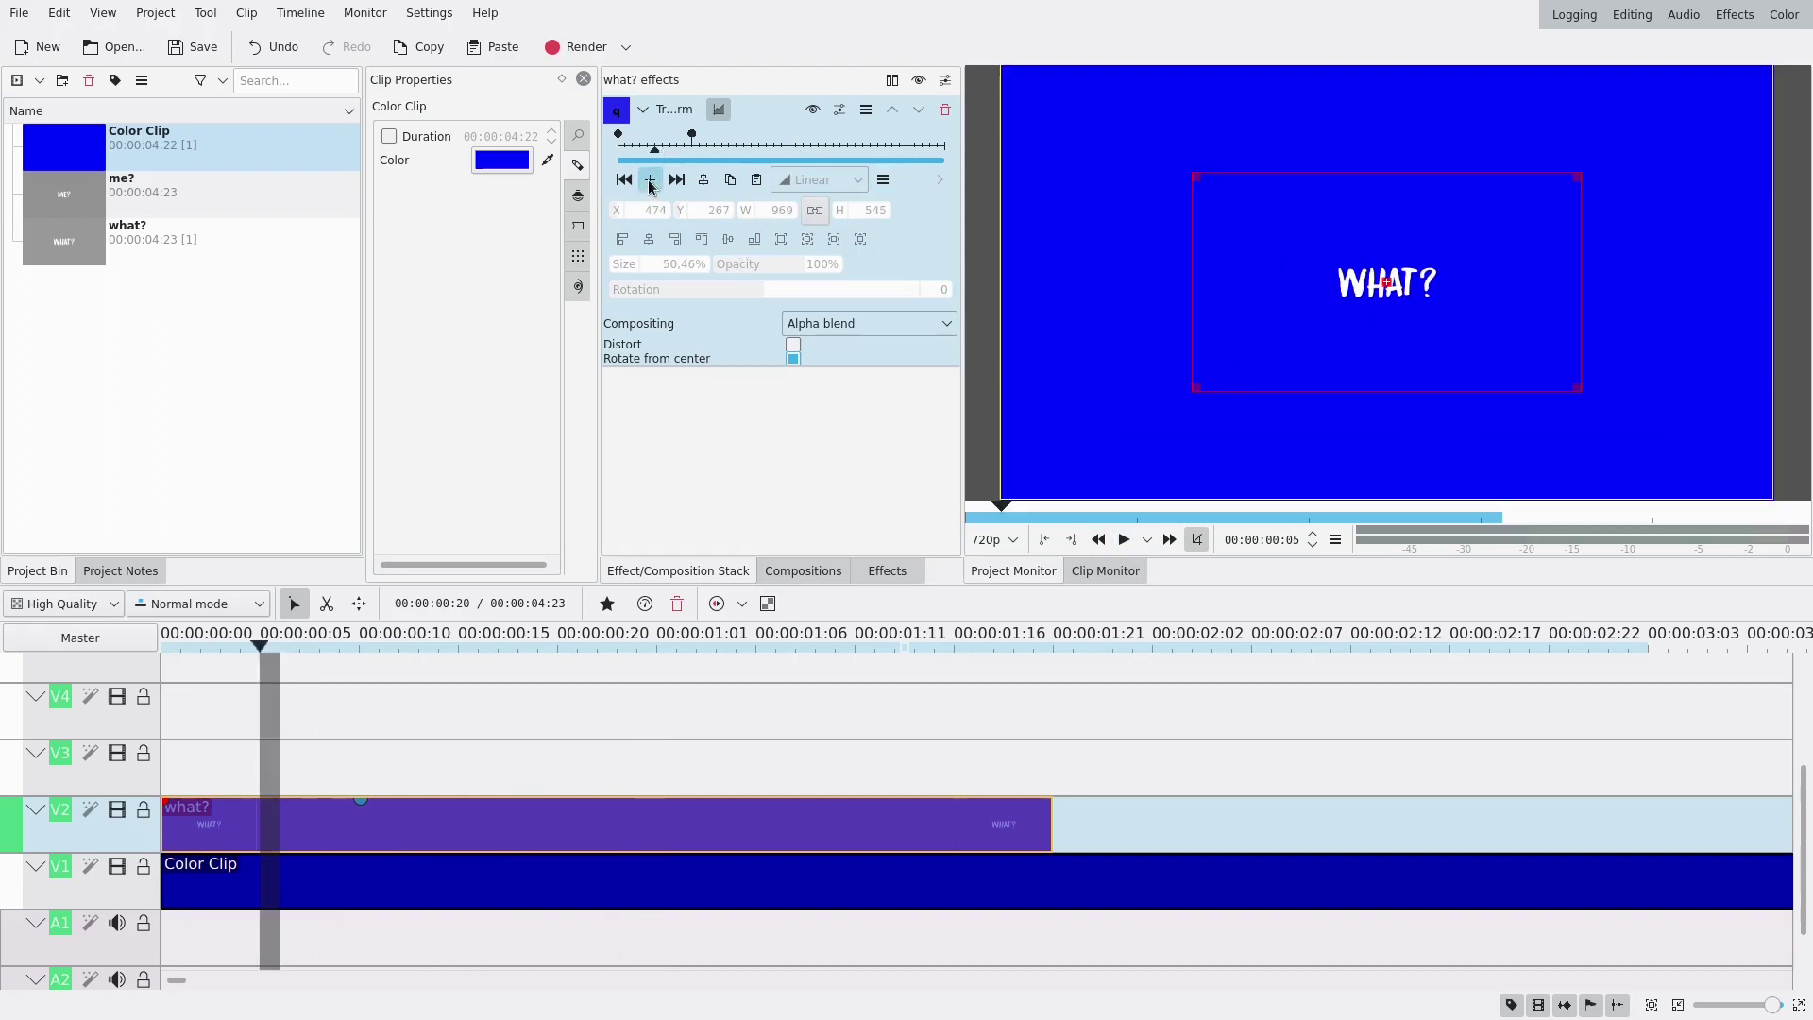
left_click(653, 179)
left_click_drag(634, 268, 667, 272)
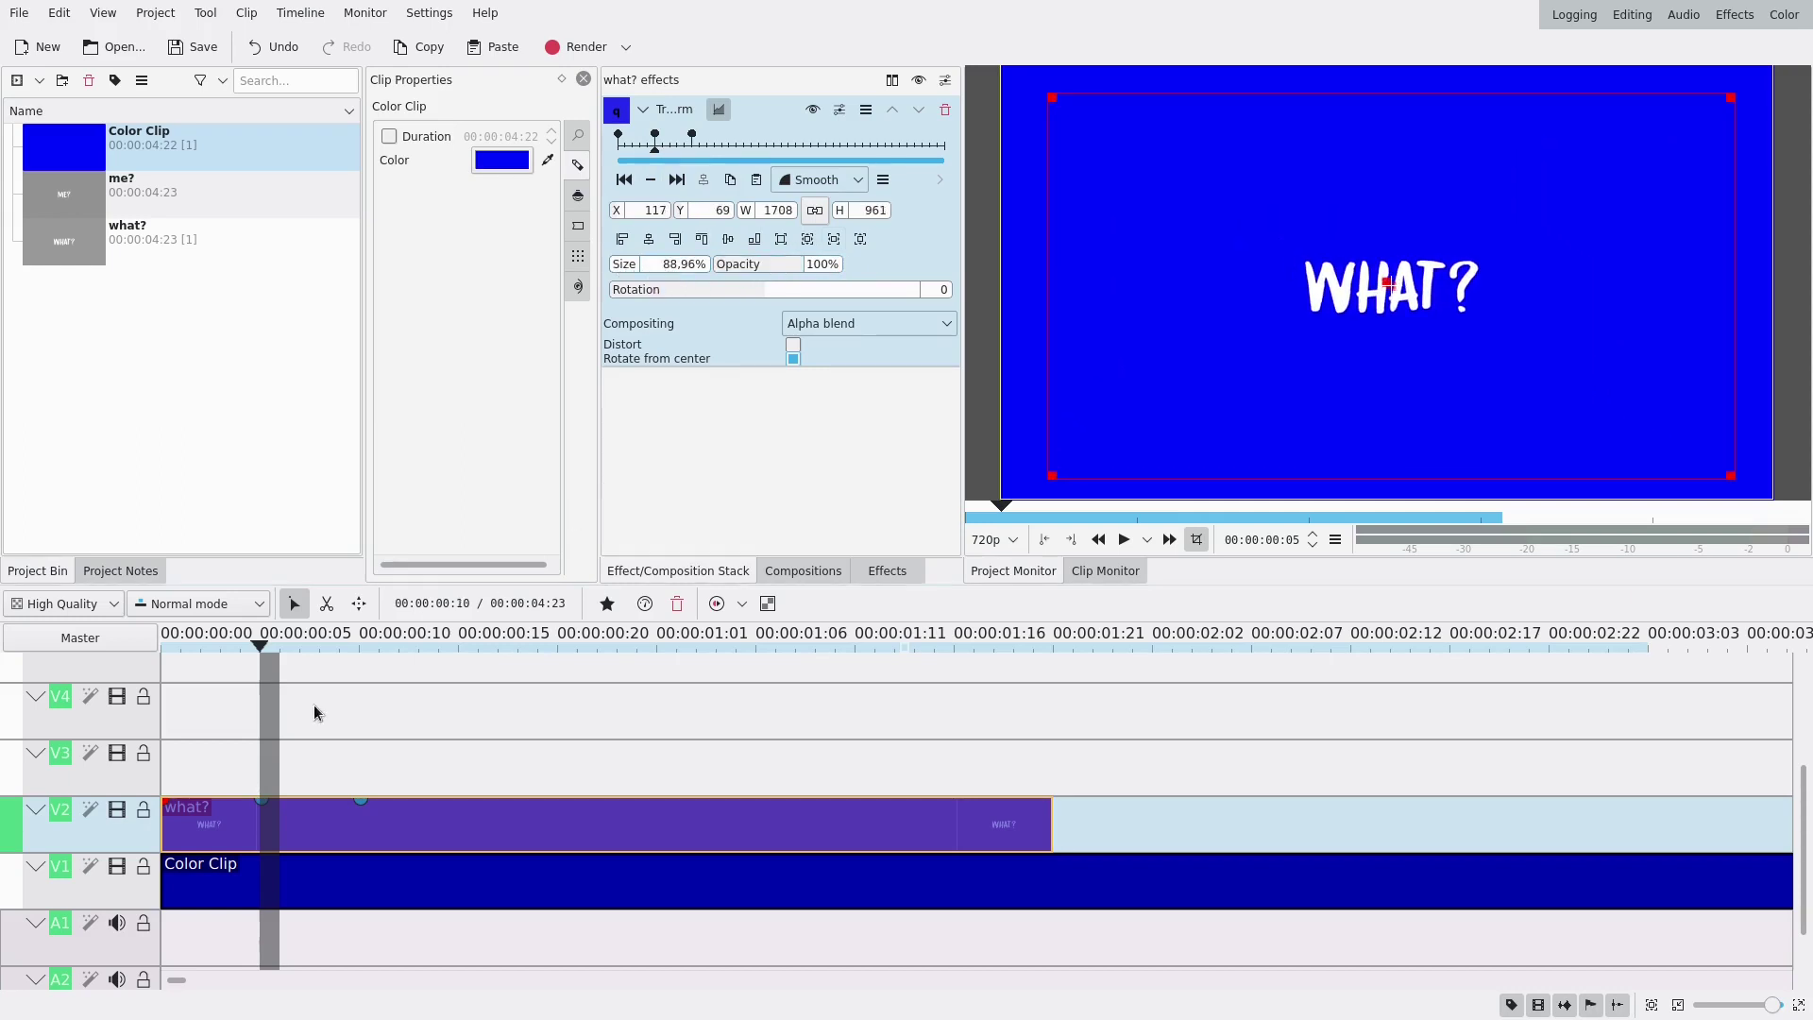
left_click(166, 720)
left_click(1125, 540)
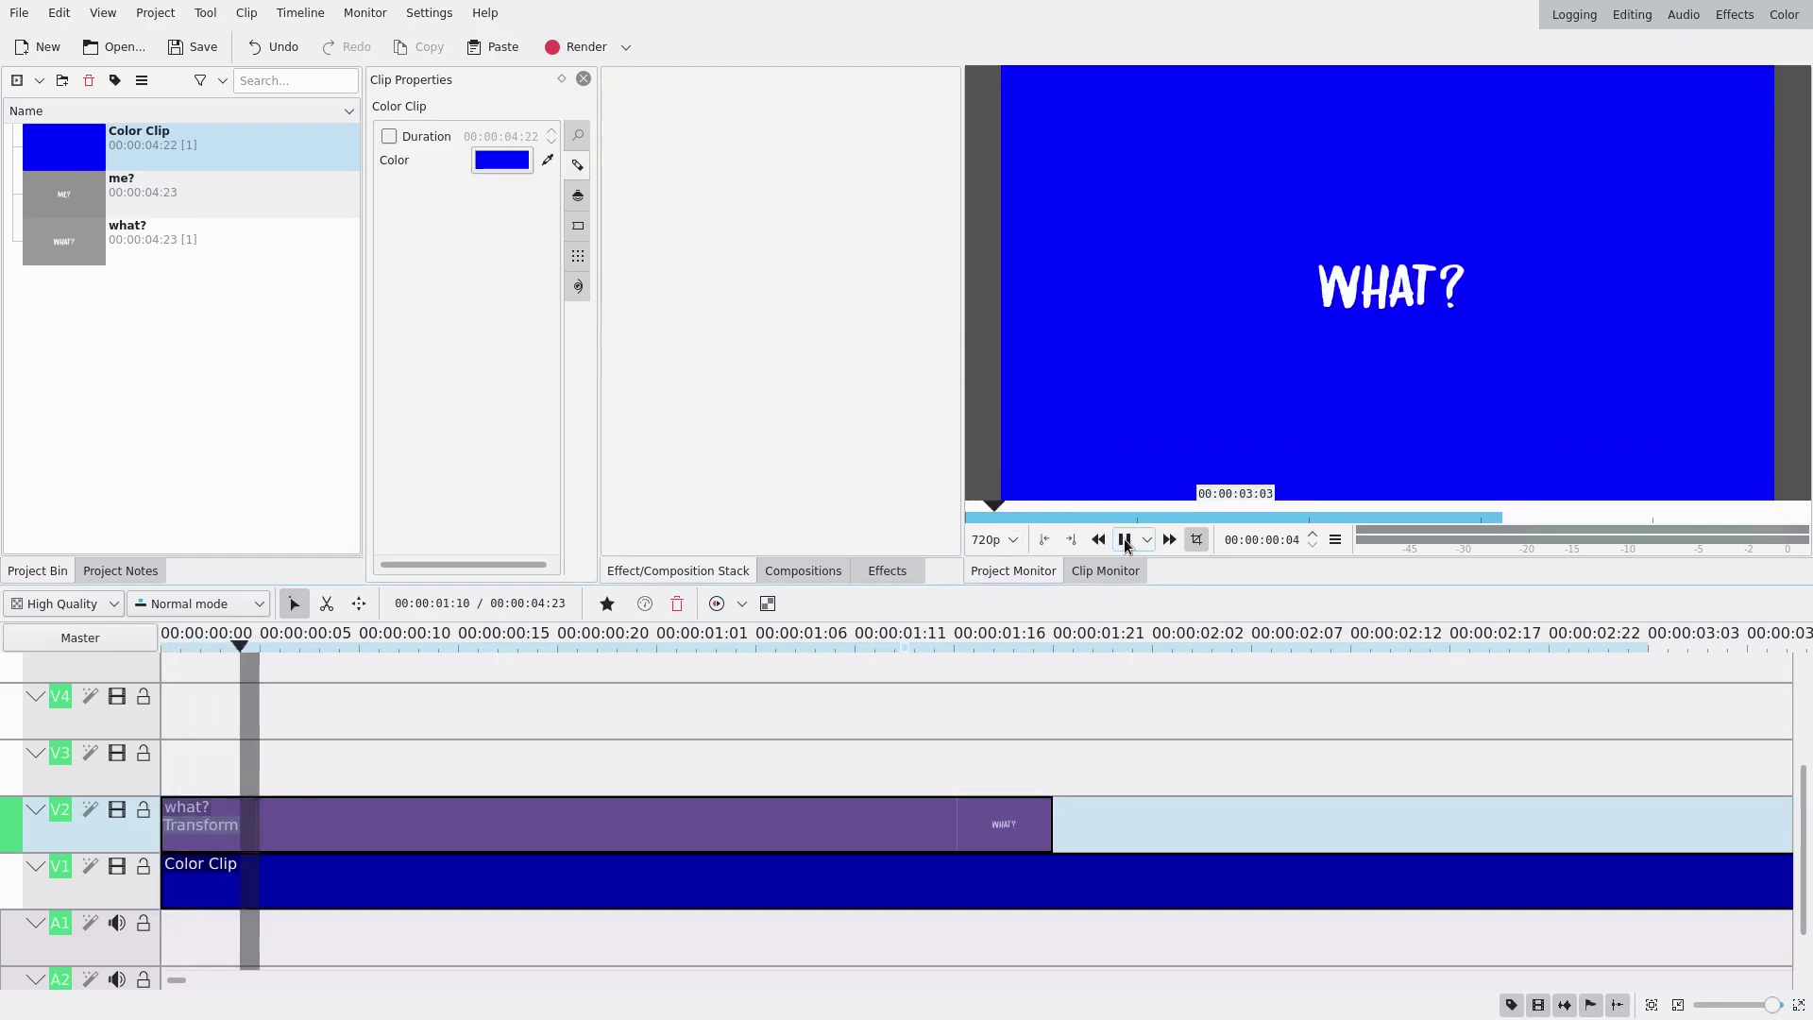
Centre the WHAT? title in the frame at its frame-5 keyframe.
left_click(1125, 540)
left_click(458, 812)
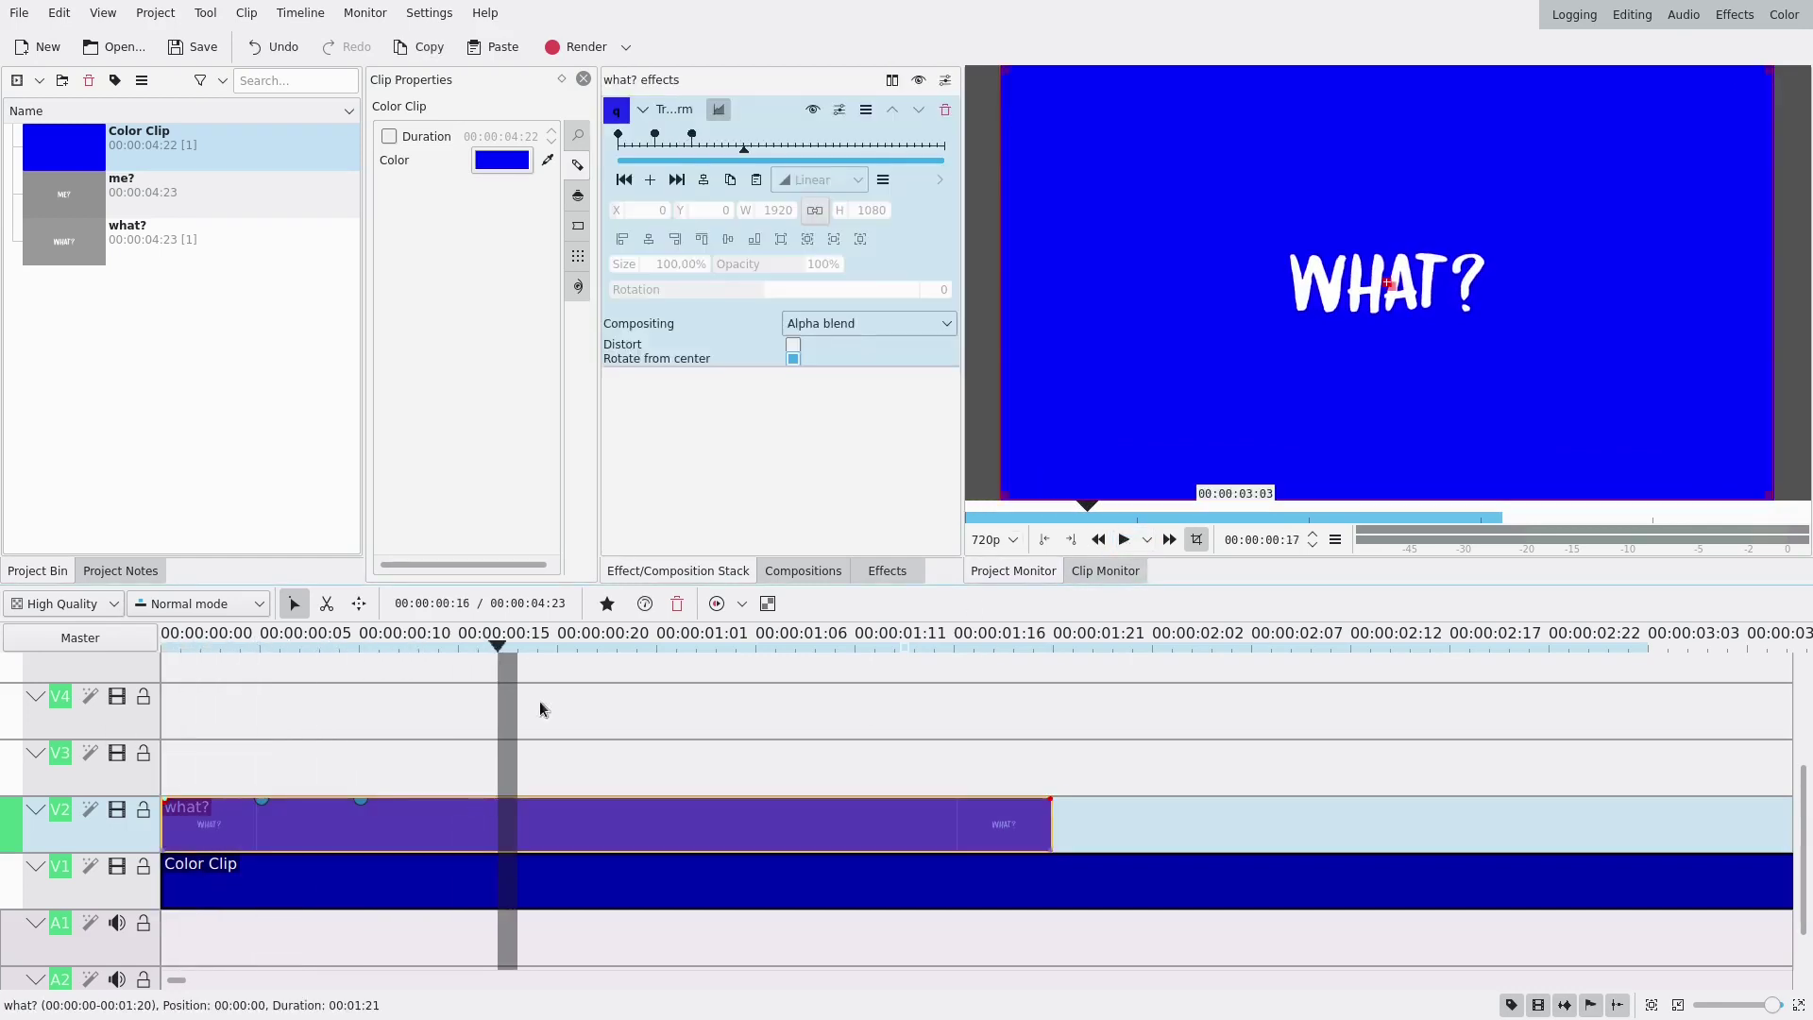
left_click(623, 181)
left_click(623, 181)
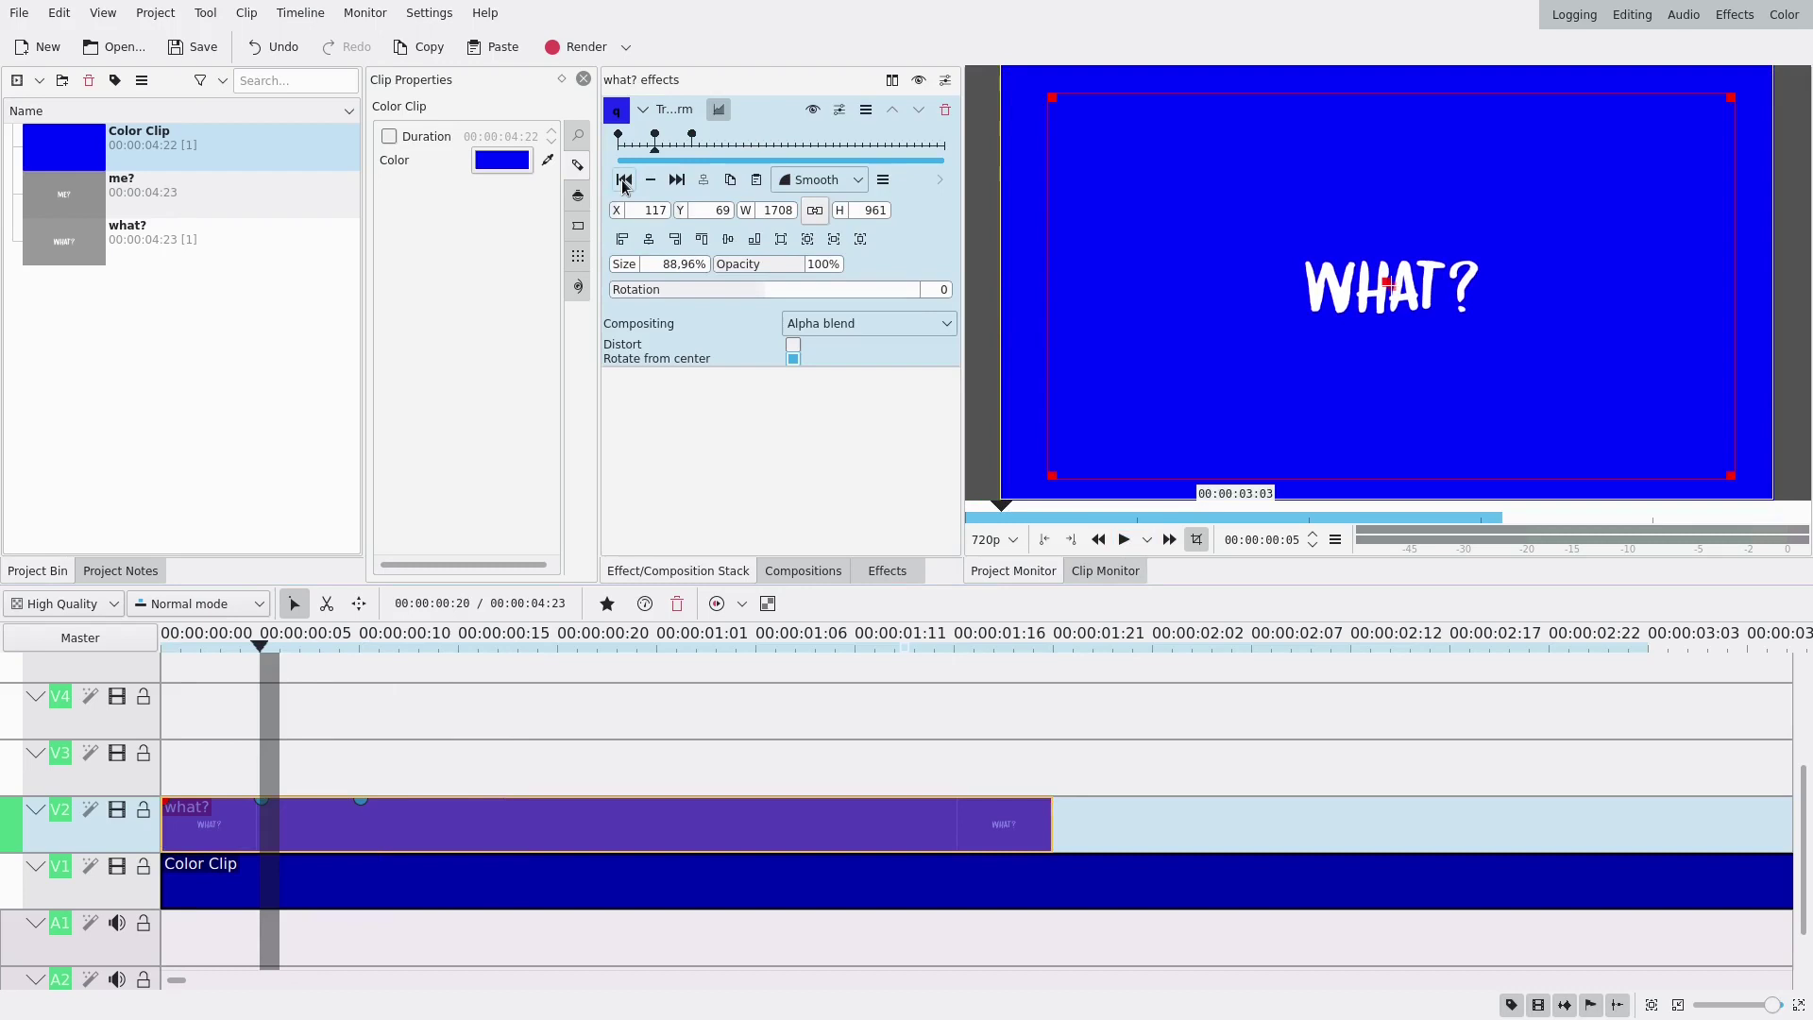
left_click(649, 240)
left_click(728, 239)
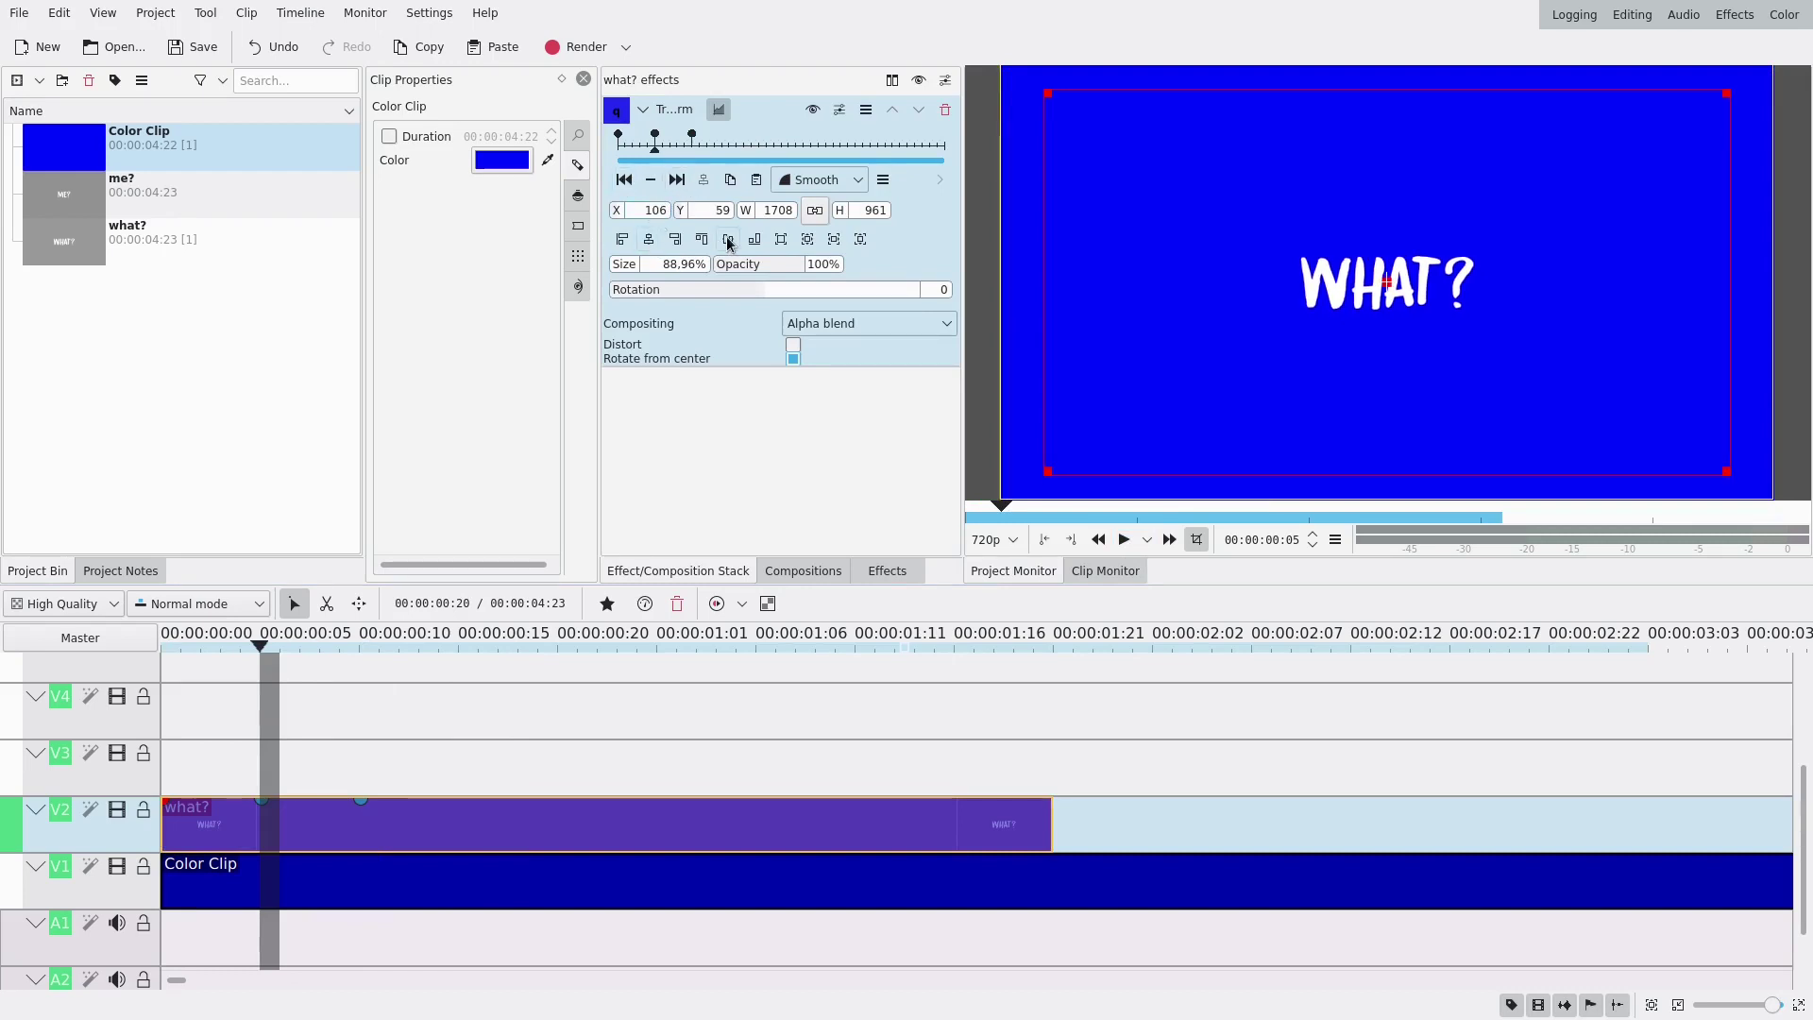
Add a holding Transform keyframe on what? at 1:17.
left_click(623, 180)
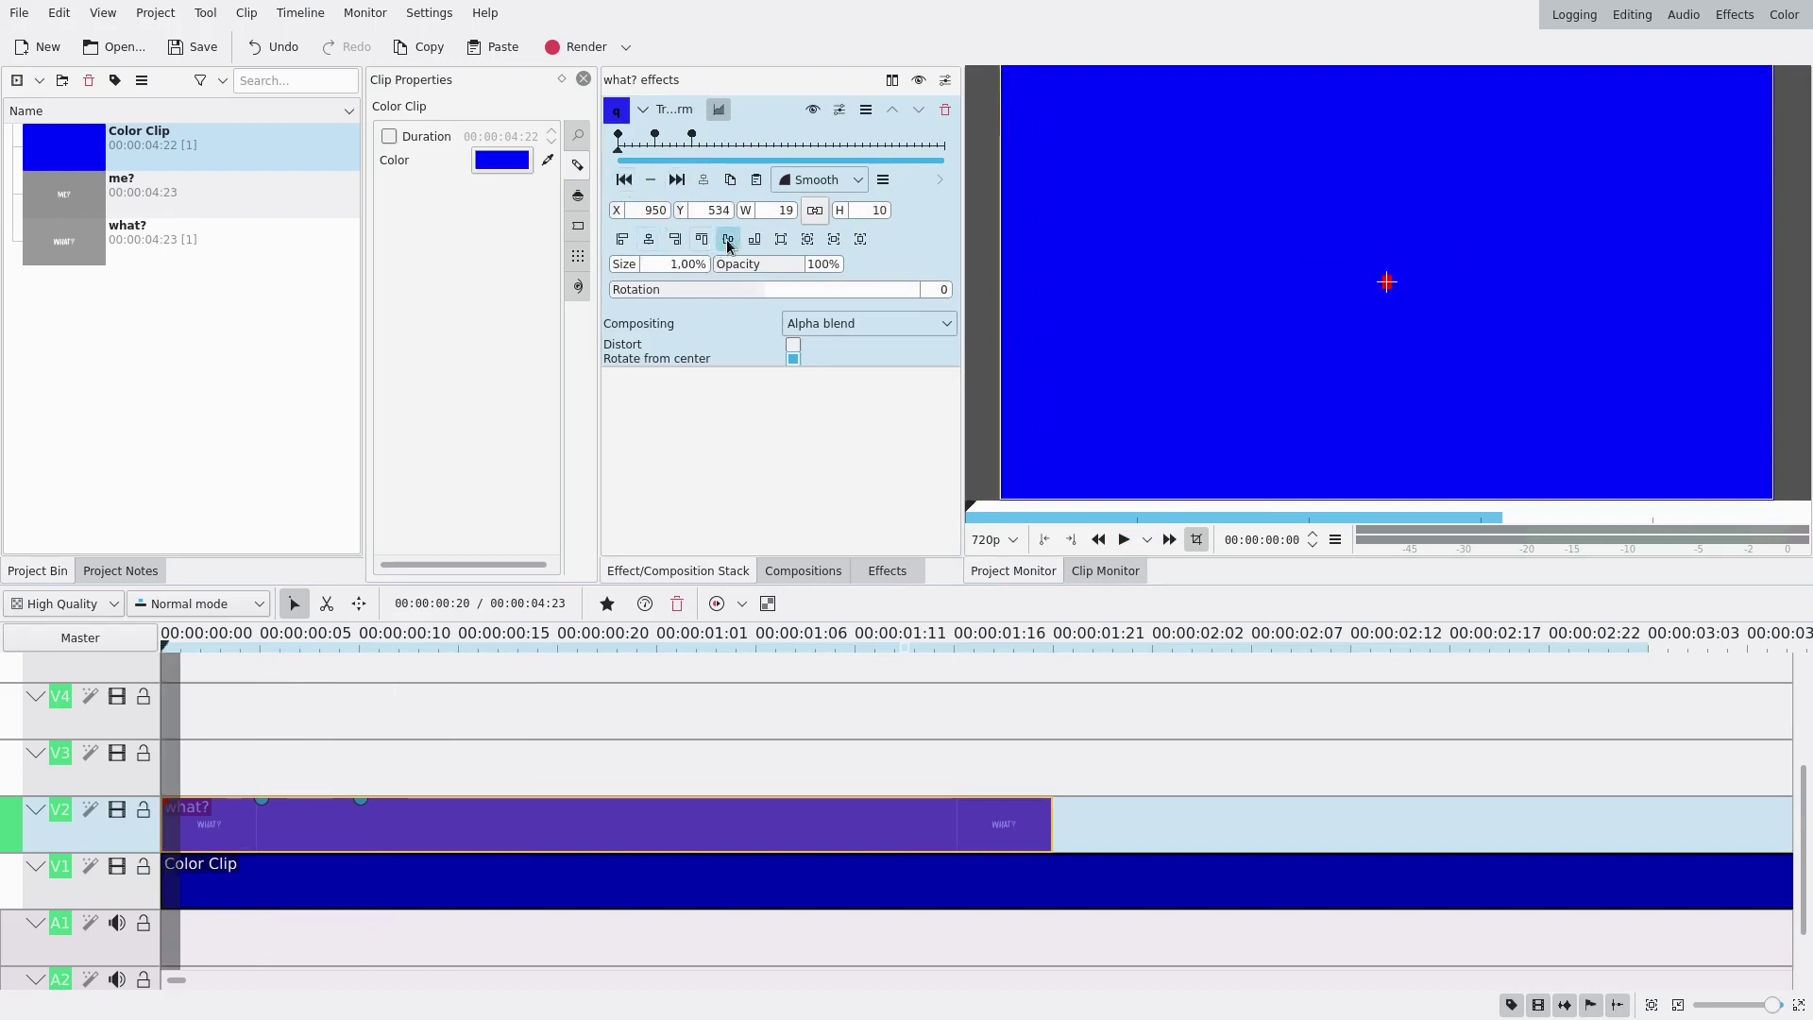
left_click(676, 180)
left_click(676, 179)
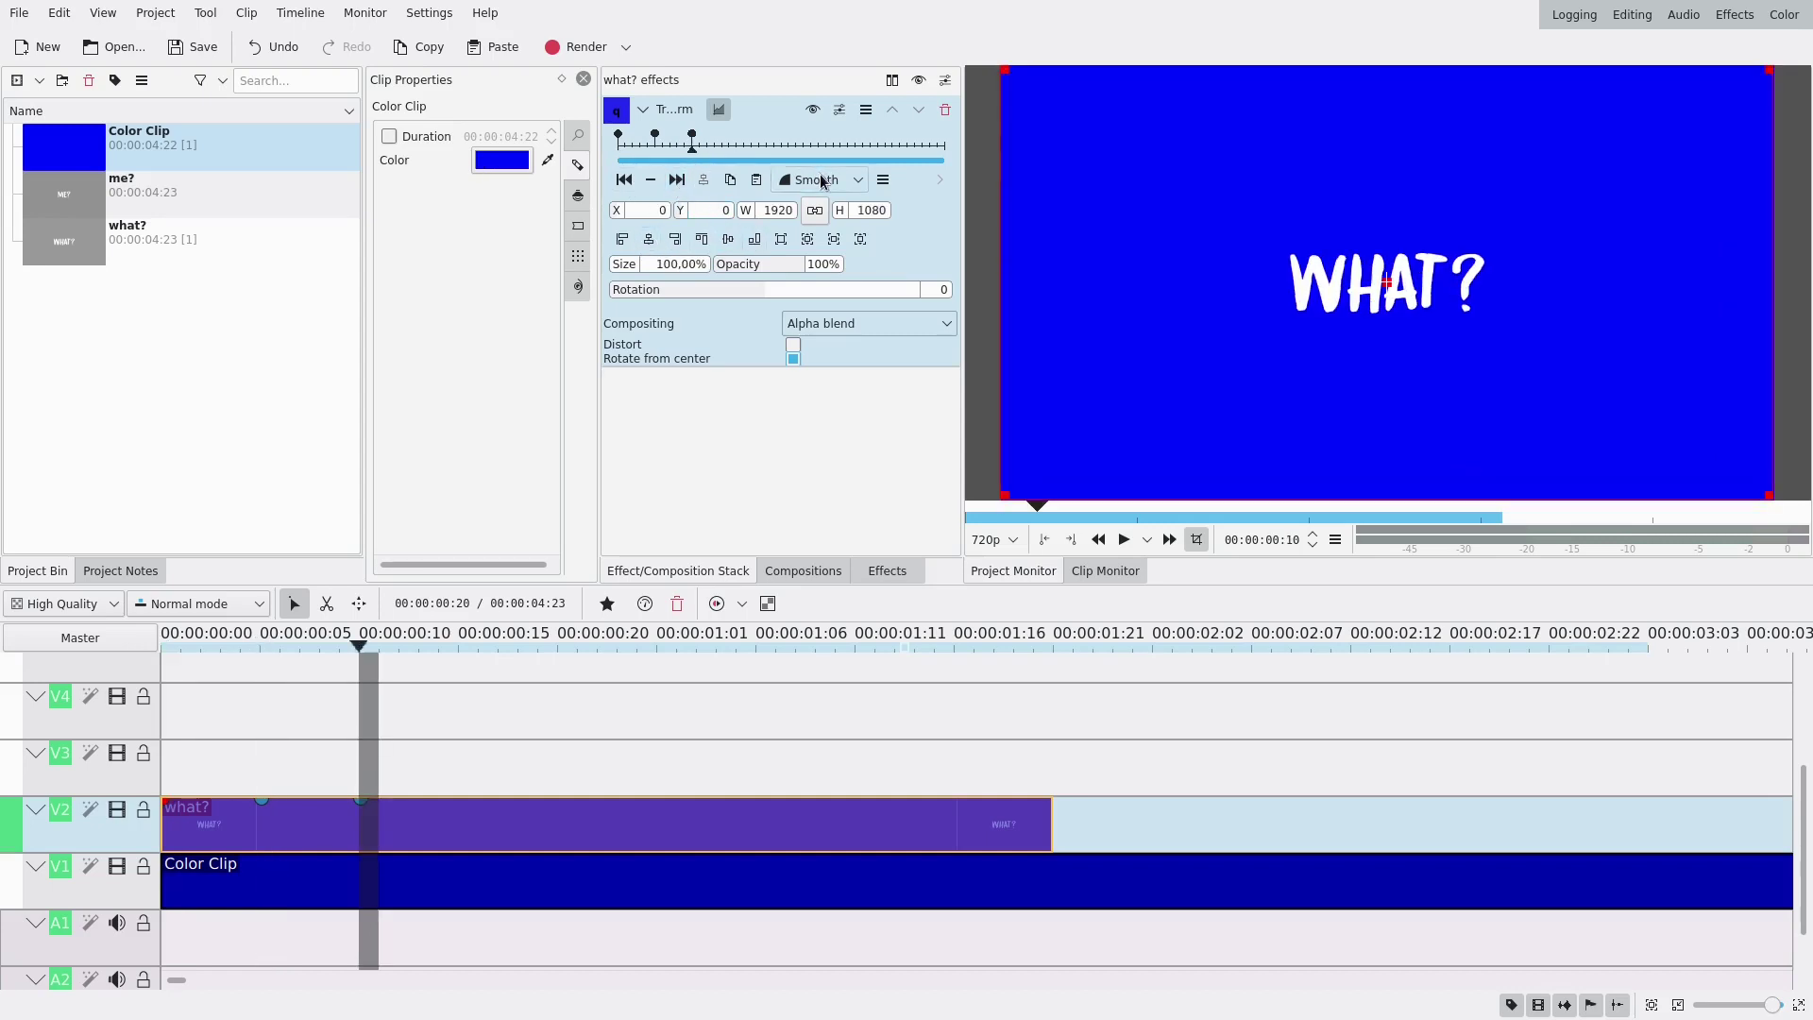
left_click(924, 151)
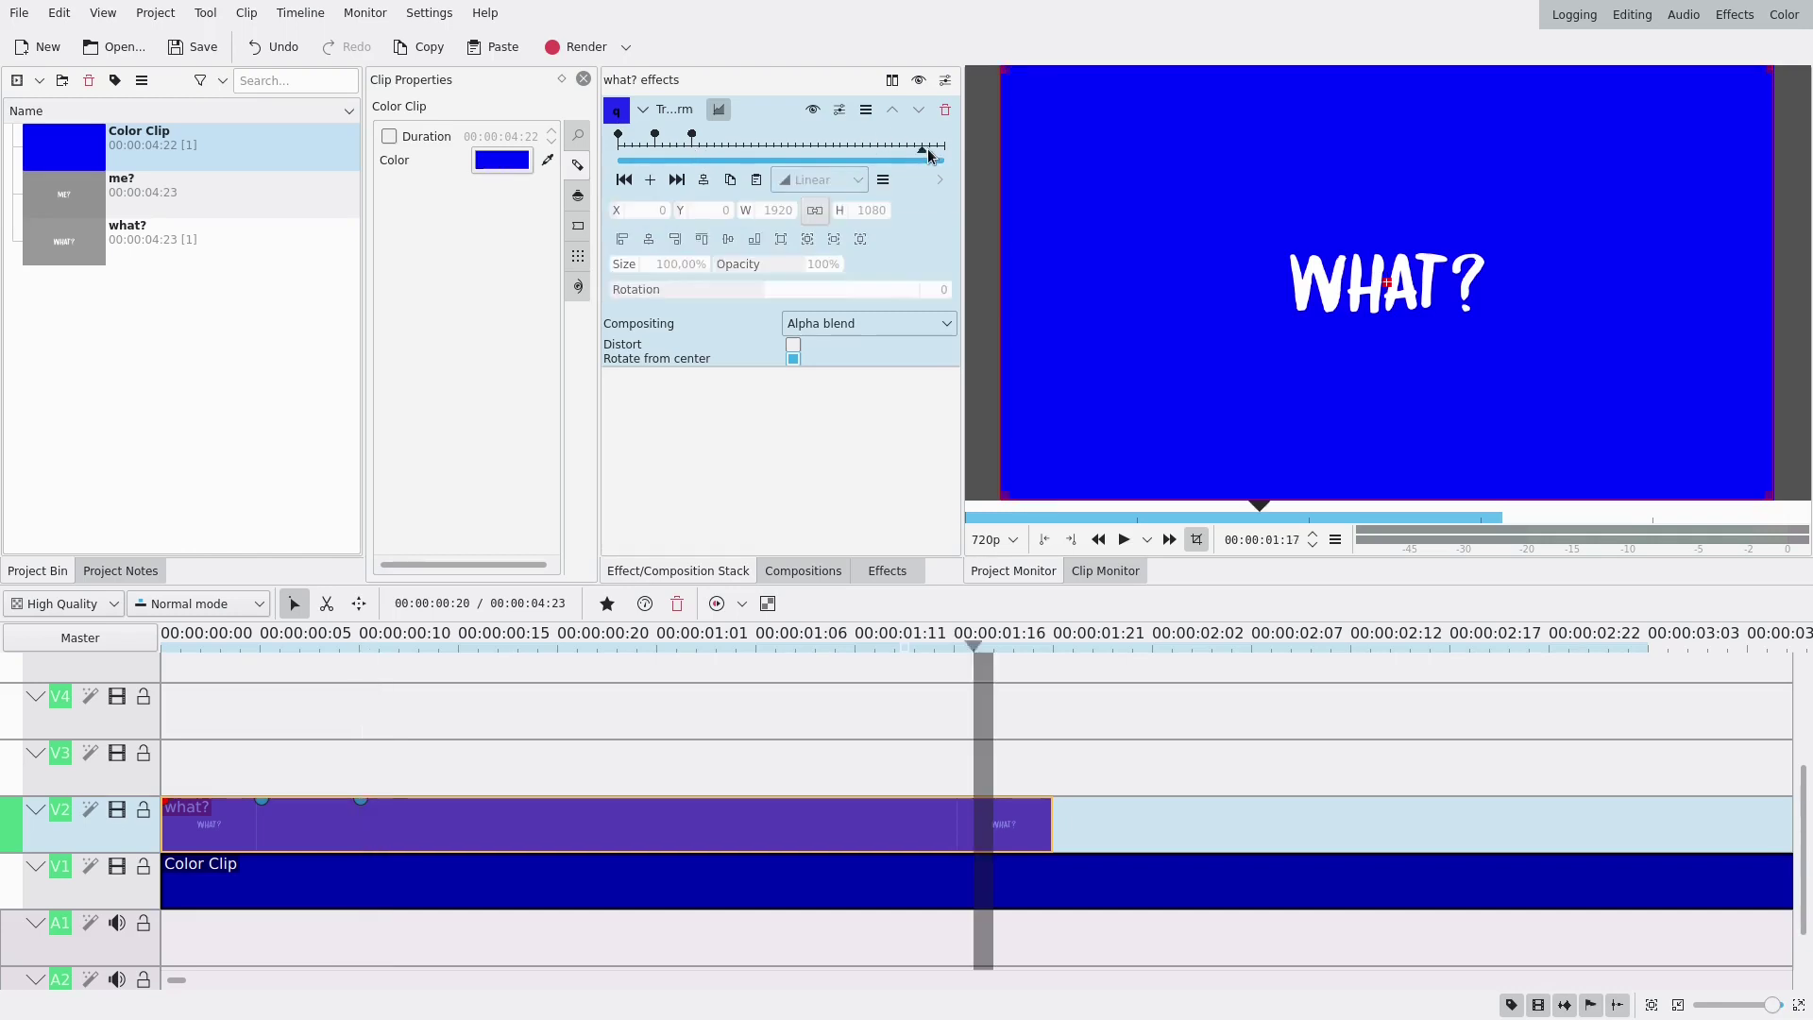
left_click(651, 181)
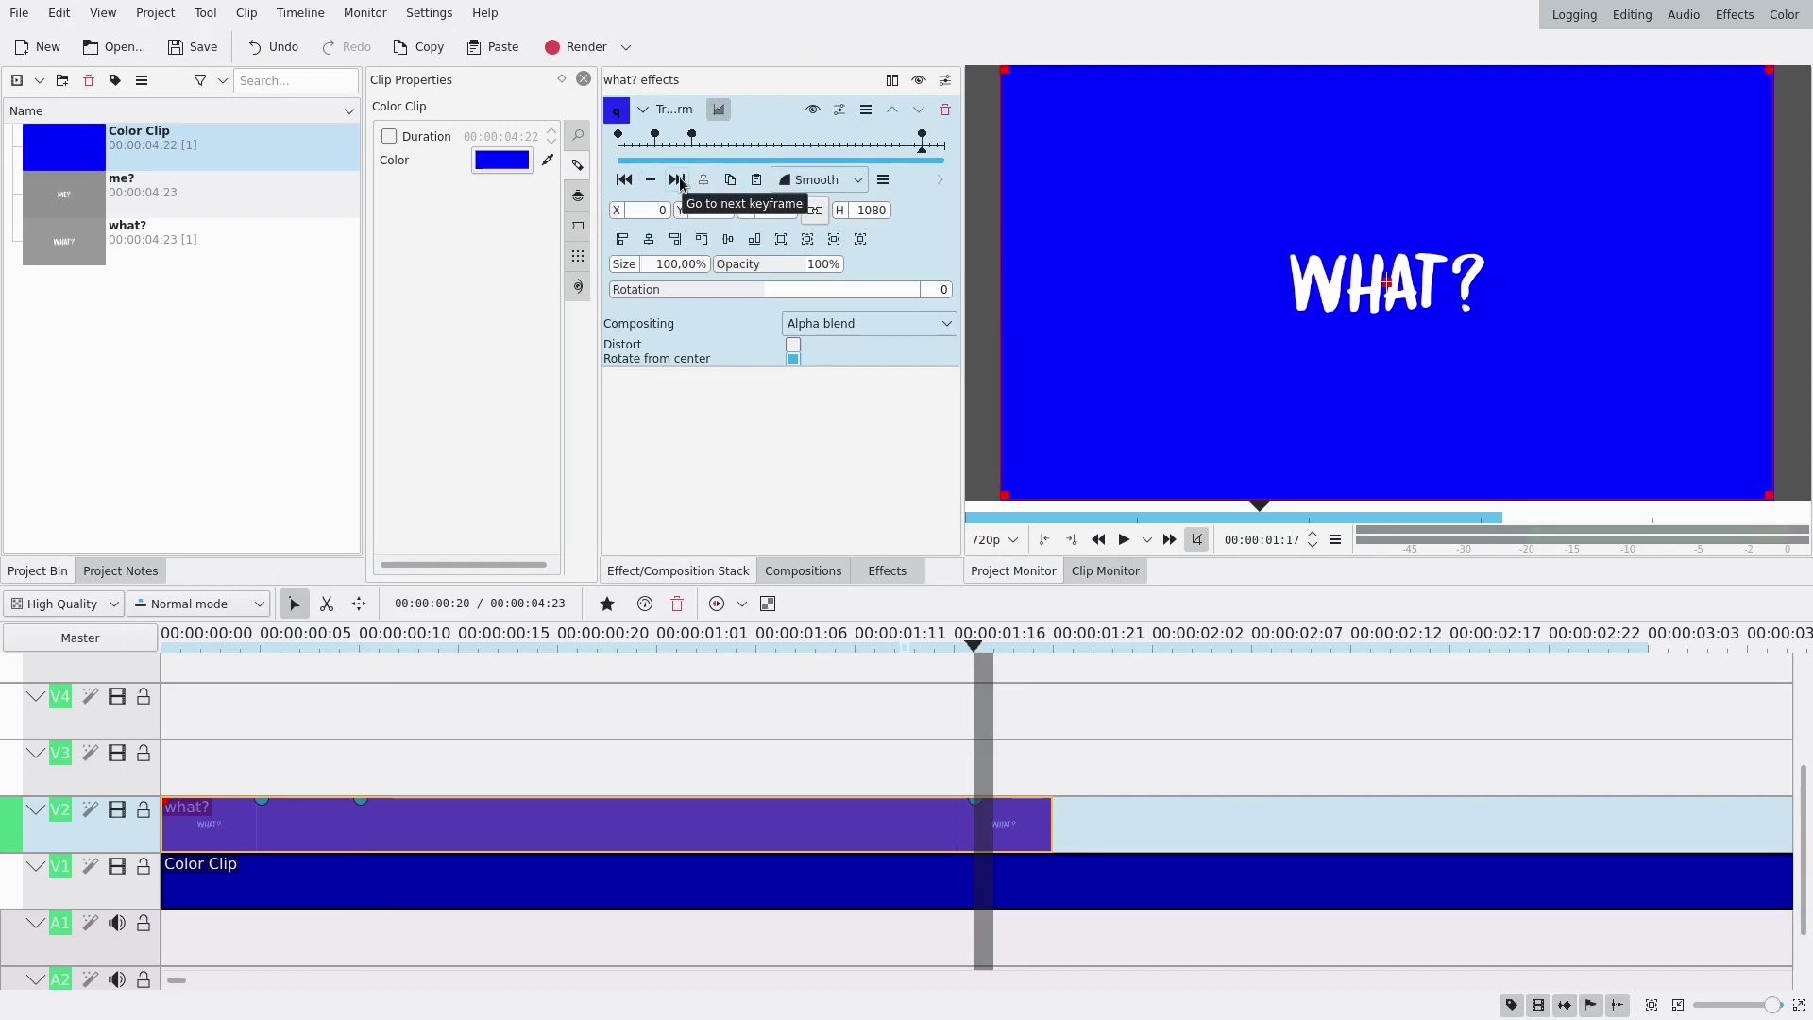
Add a final keyframe at X -216 and 0% opacity, then load me? for preview.
left_click(680, 180)
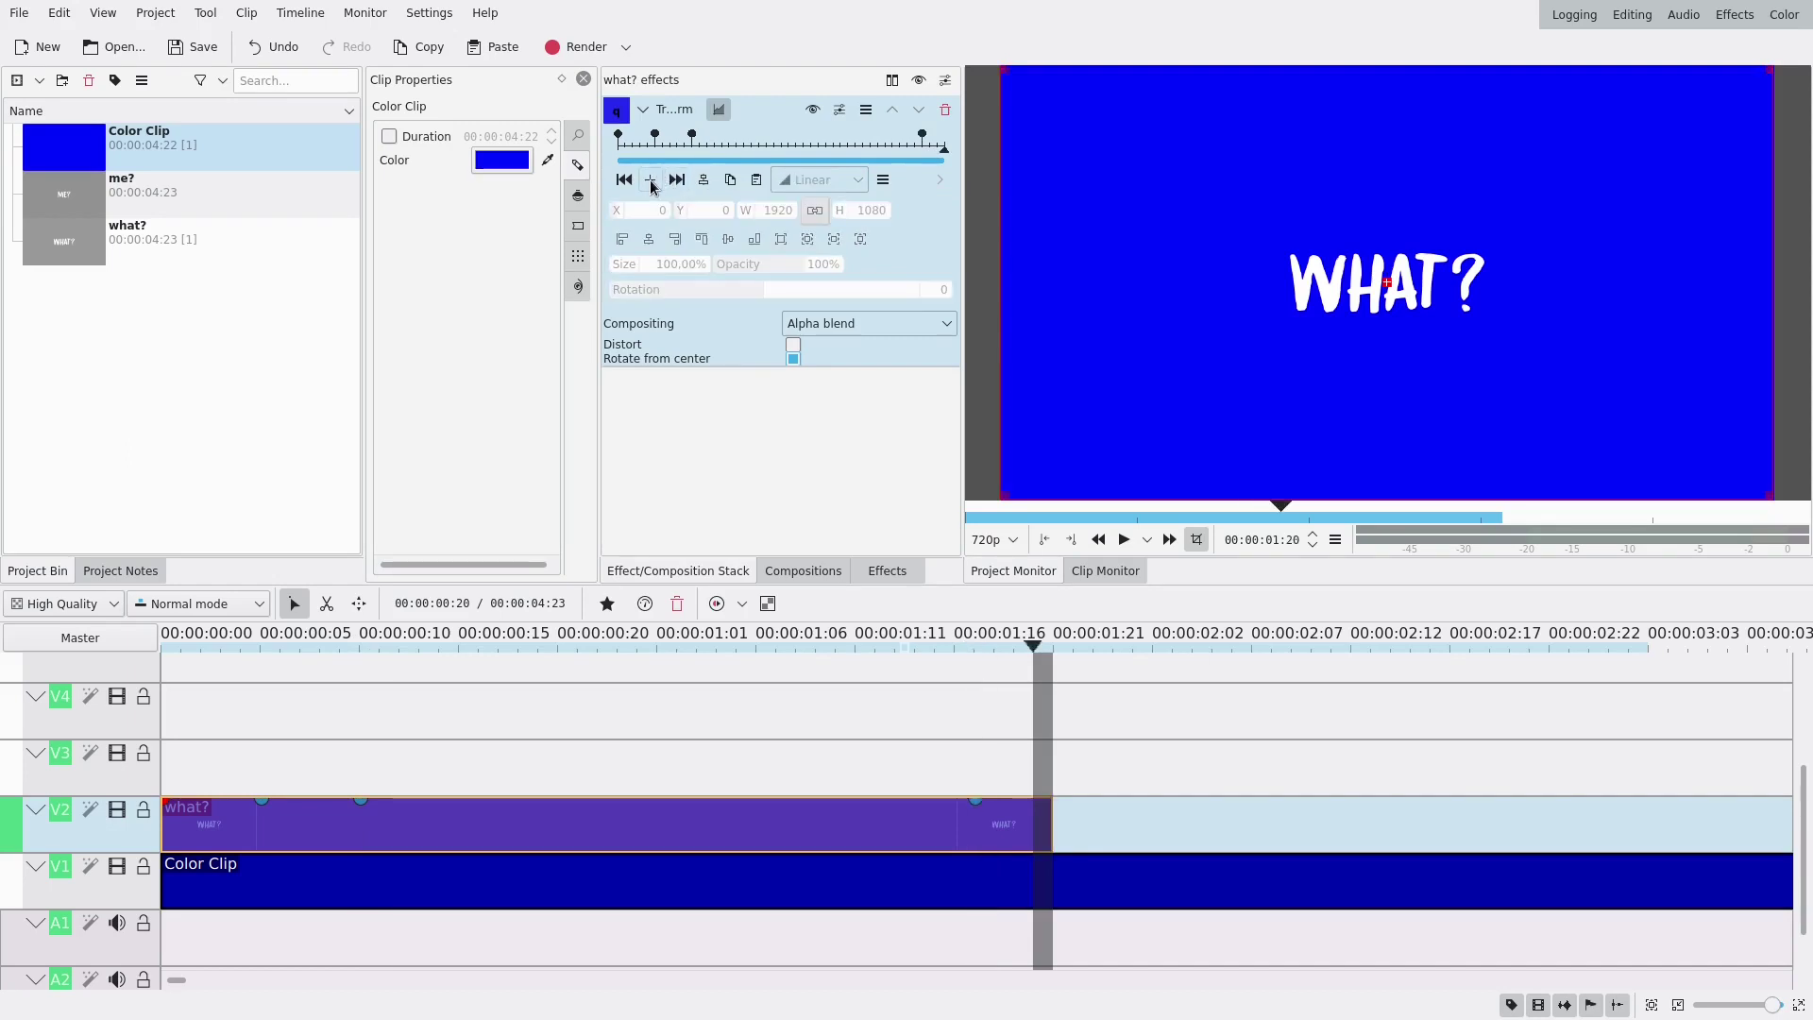
left_click(650, 182)
left_click_drag(618, 217, 402, 218)
left_click_drag(749, 272, 710, 268)
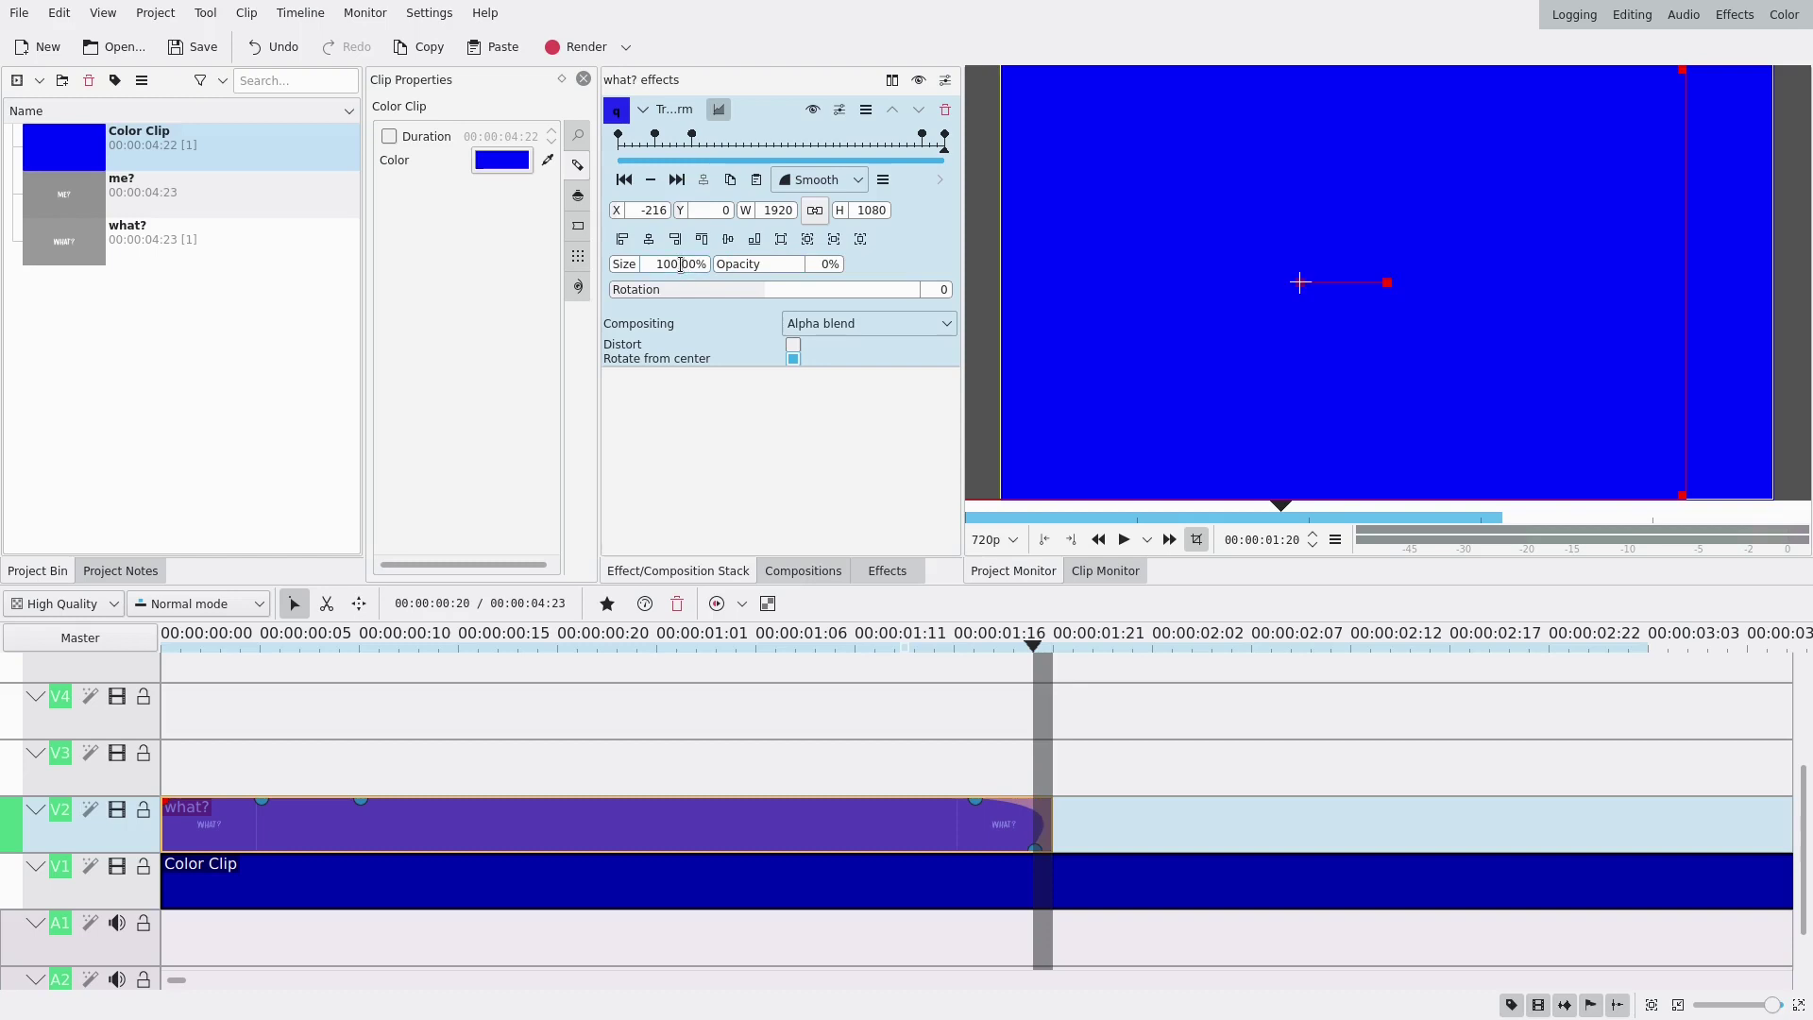
left_click(62, 213)
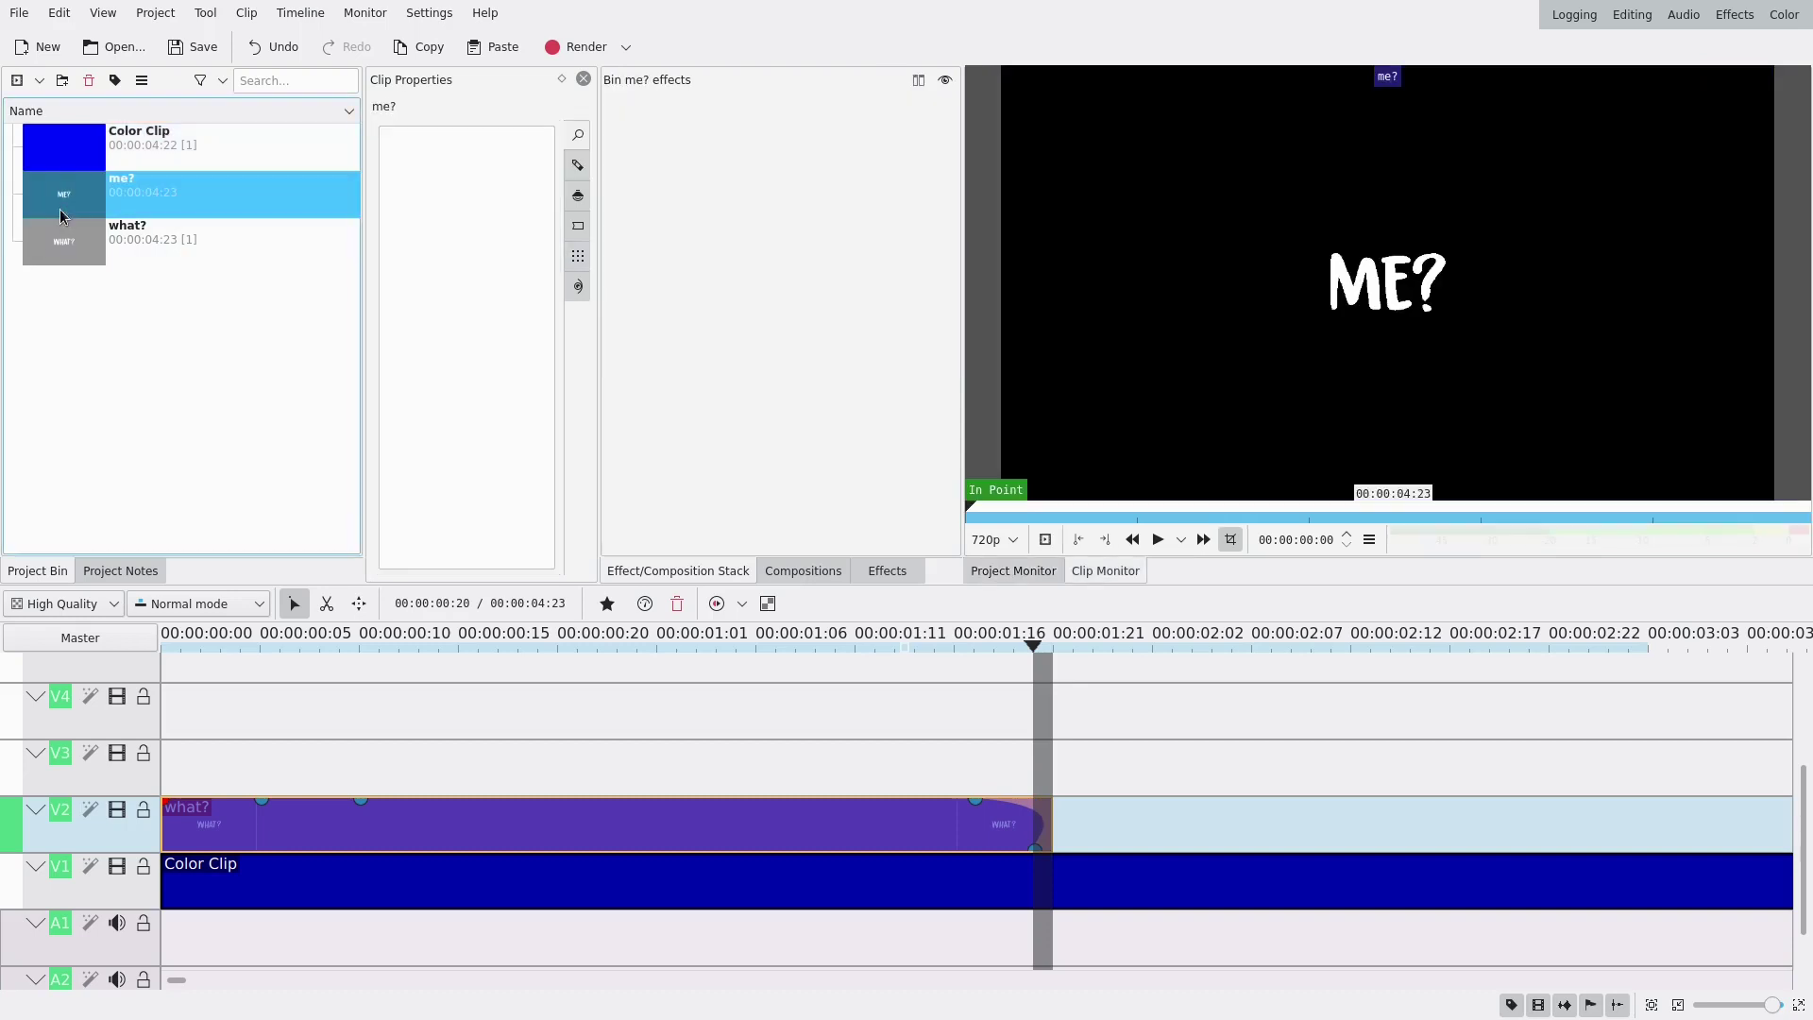
Place me? on V3, trim it to 1:03 and move it to start at 00:00:01:15.
left_click_drag(64, 191, 790, 781)
scroll(1123, 848, "down", 3)
left_click_drag(493, 772, 486, 772)
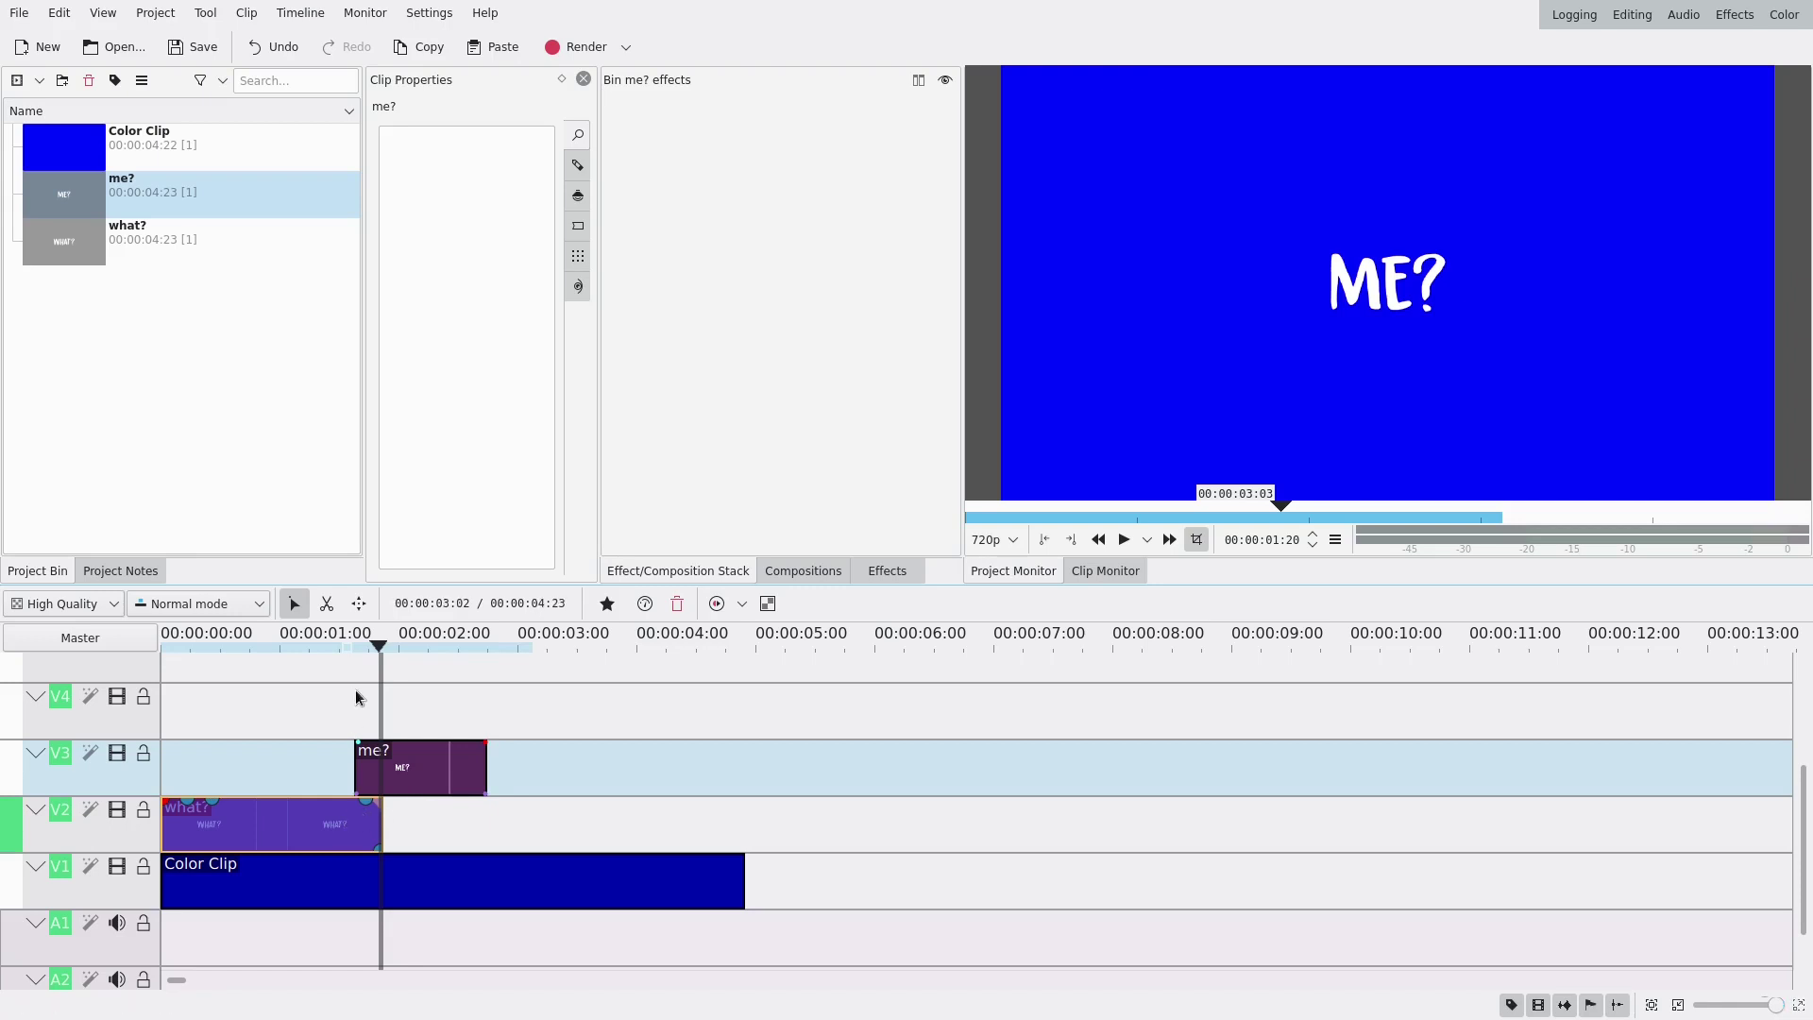
scroll(339, 749, "up", 5)
scroll(433, 765, "down", 5)
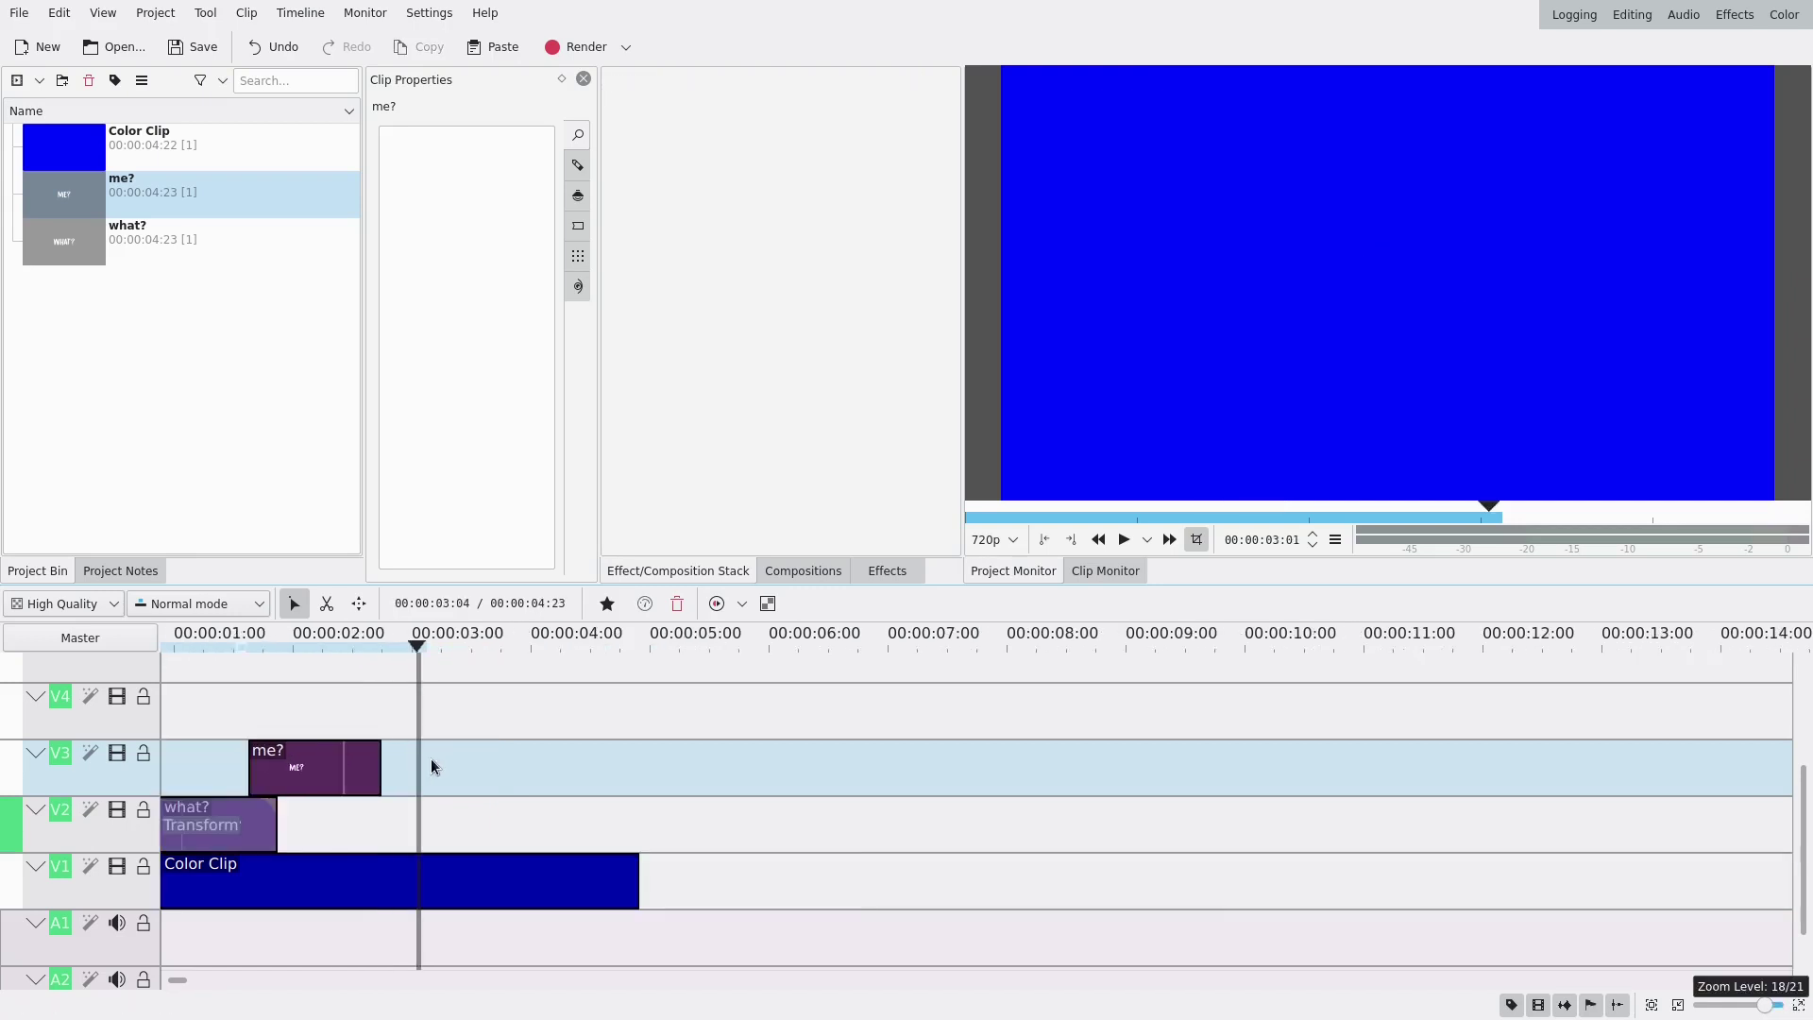
scroll(242, 735, "up", 5)
left_click_drag(377, 756, 506, 711)
Apply the favourite Transform effect to me? and add a keyframe at 00:00:01:17.
left_click(387, 711)
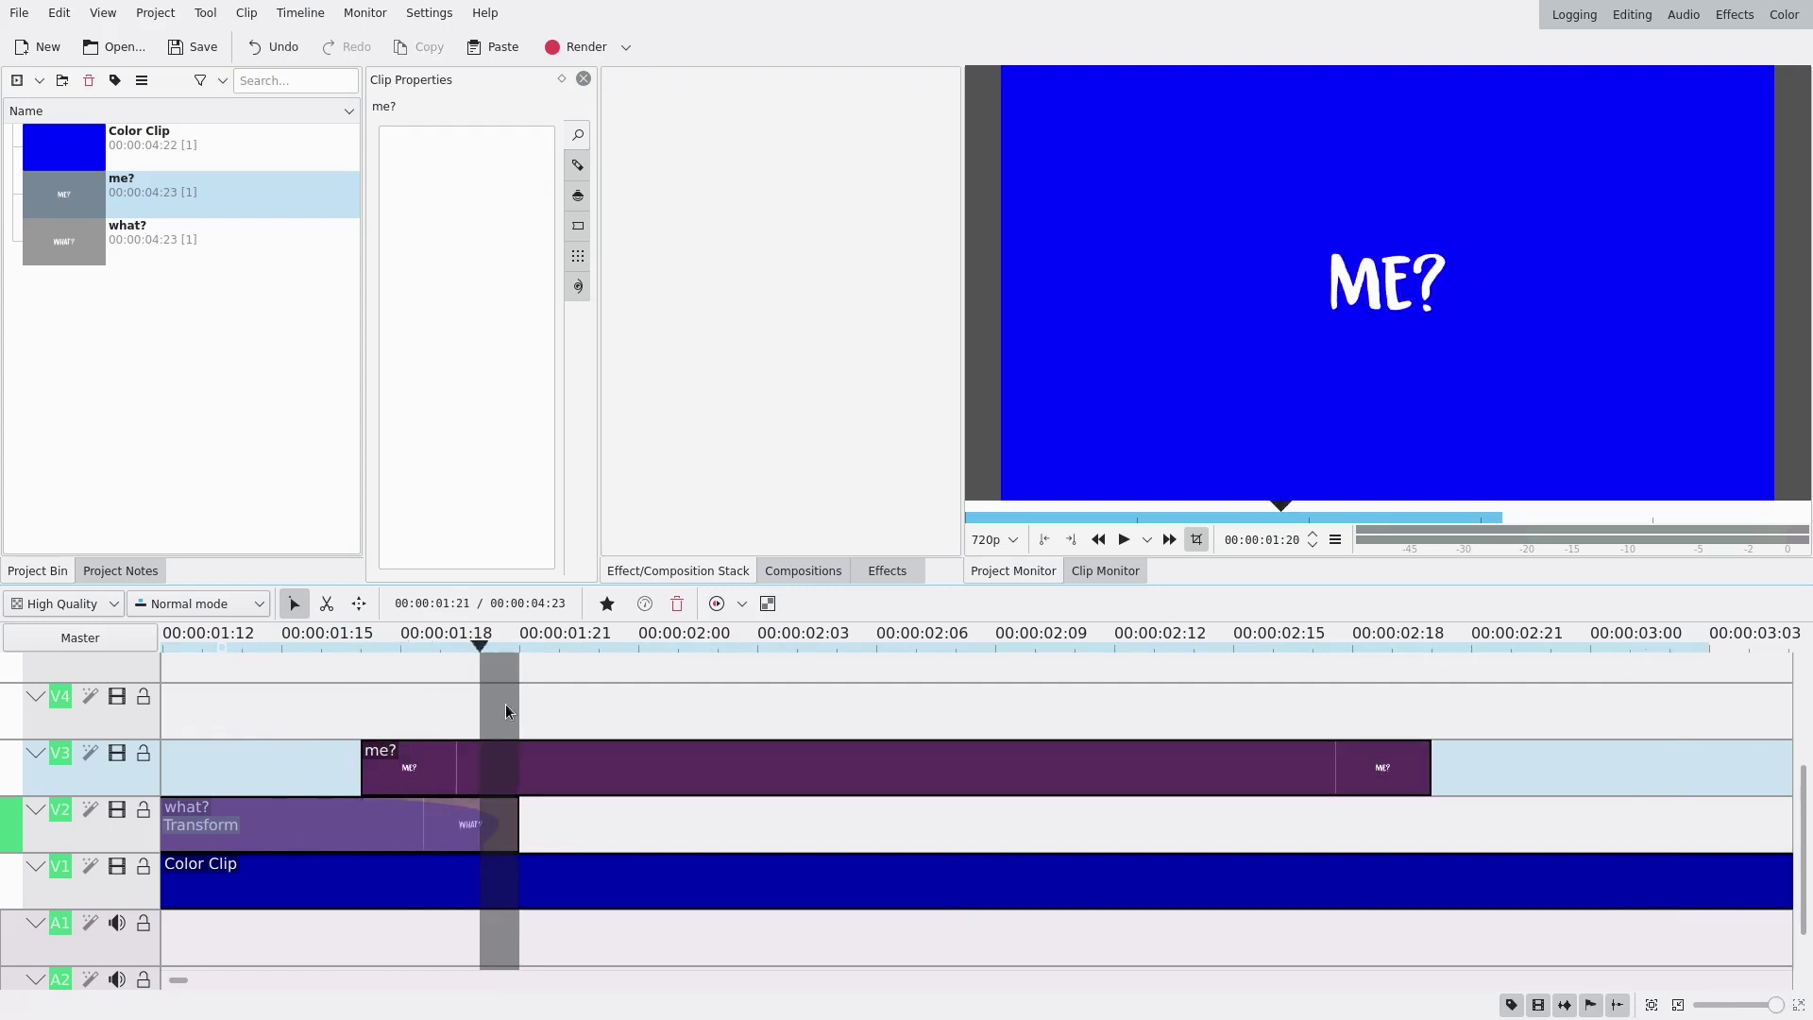
left_click(408, 761)
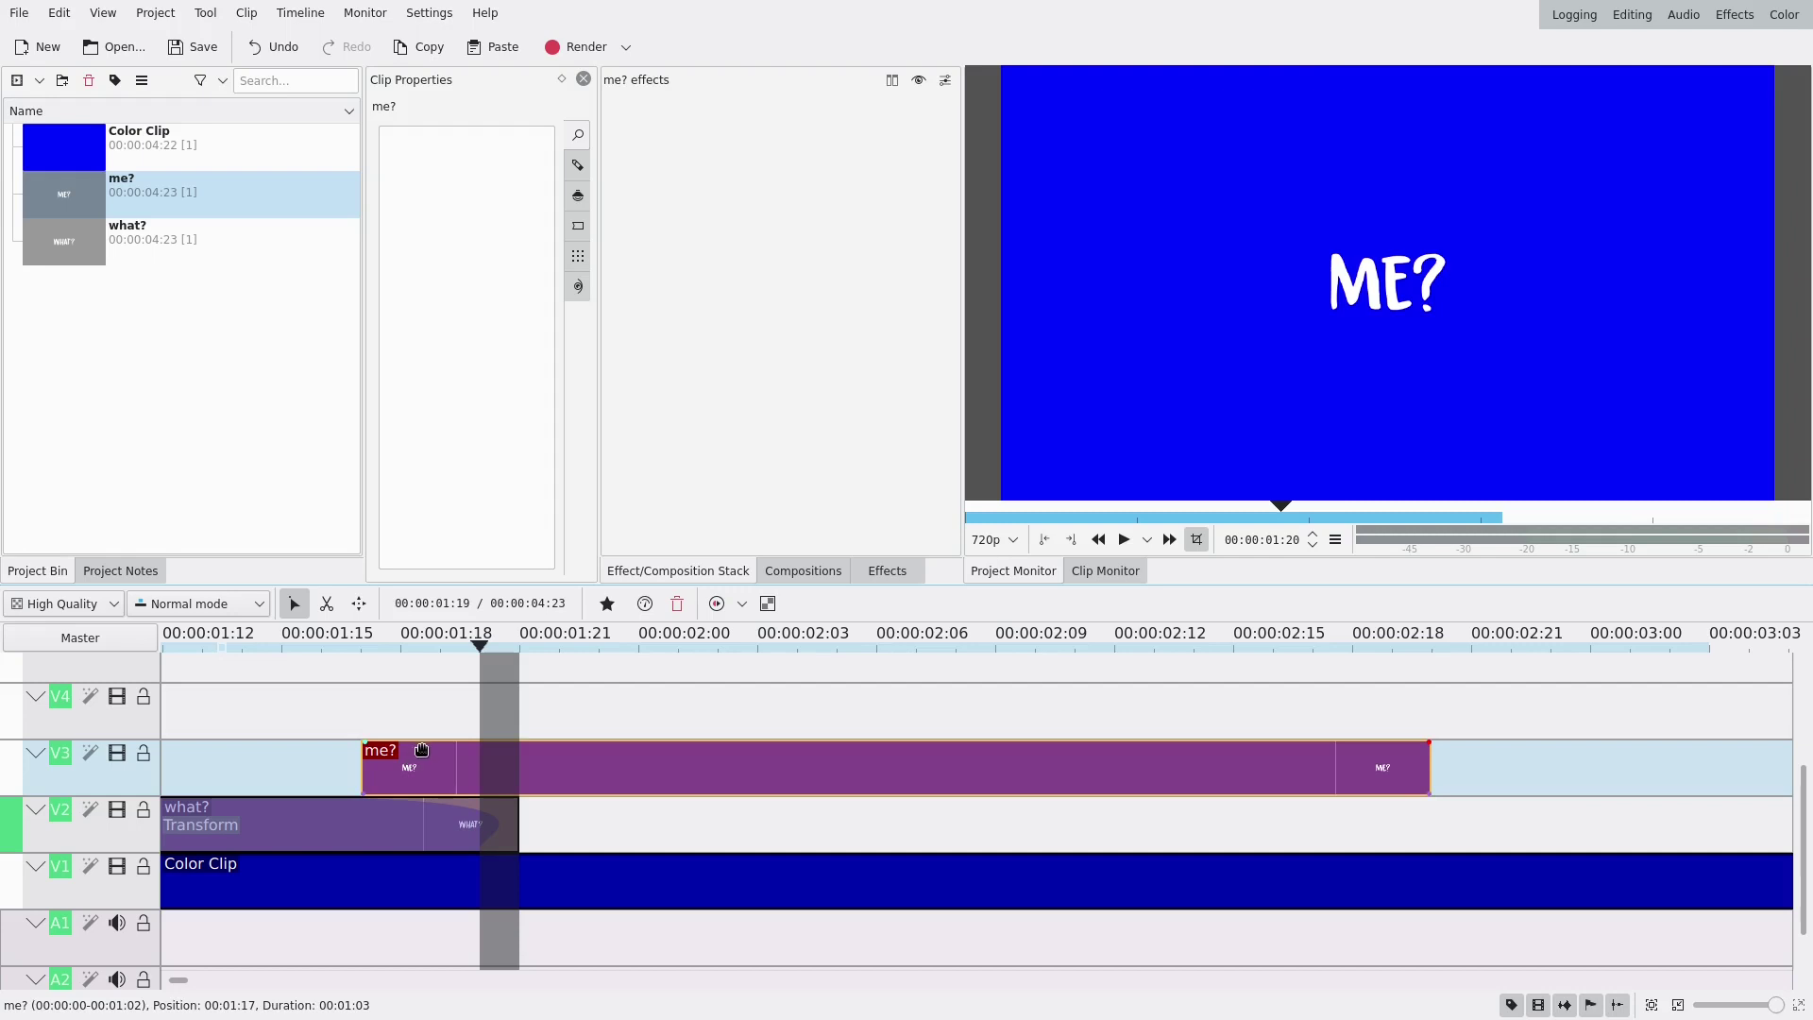
left_click(607, 609)
left_click_drag(627, 689, 507, 772)
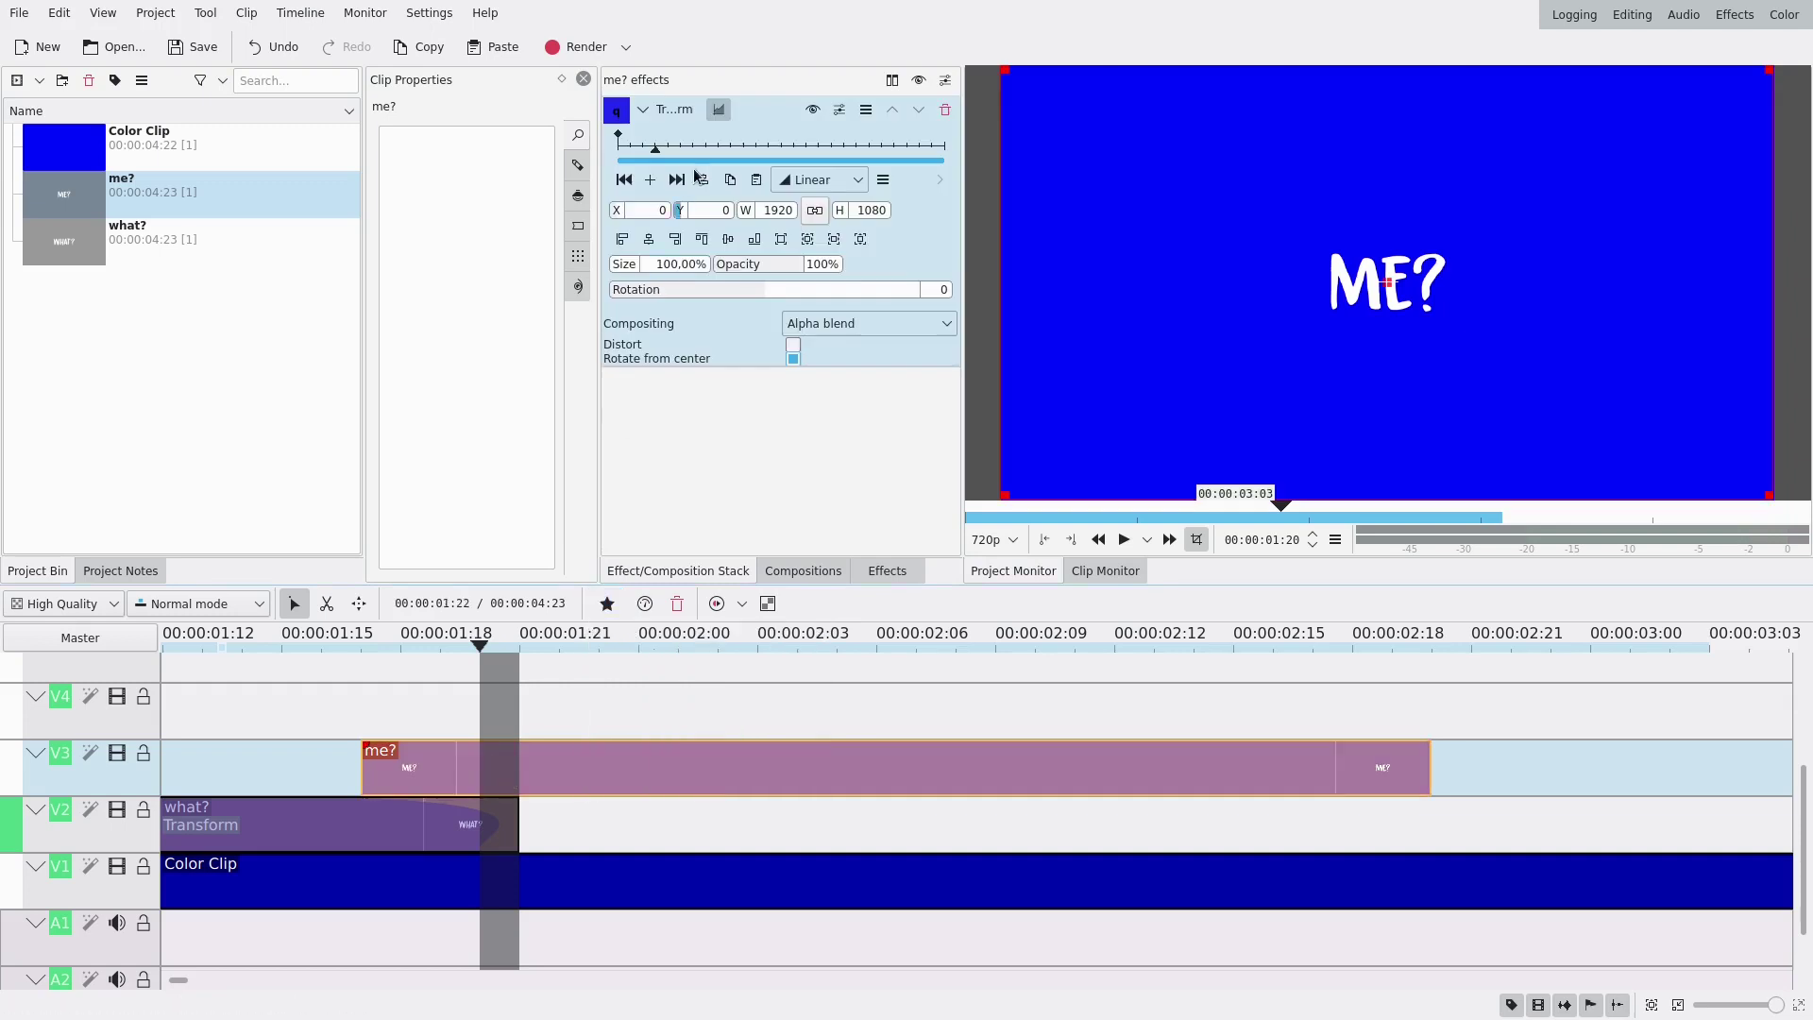
left_click(650, 181)
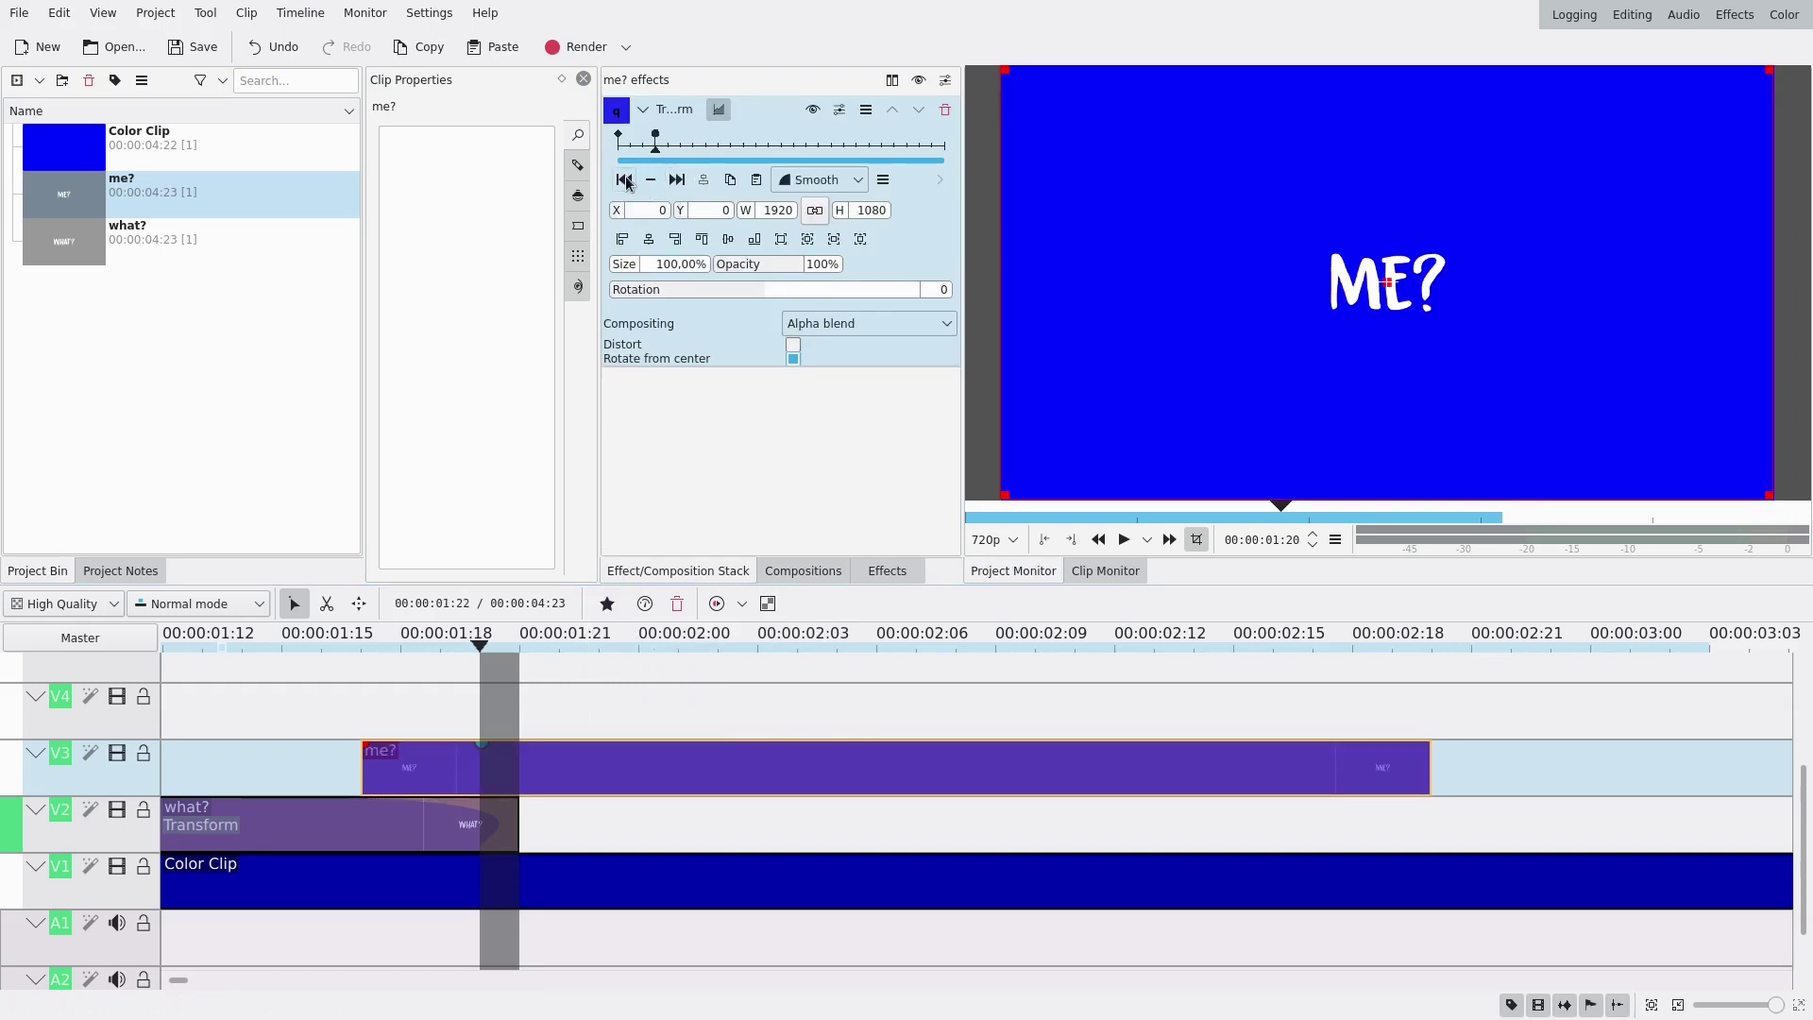
Make me?'s first keyframe Smooth, with X 198 and Opacity 32%.
left_click(626, 180)
left_click(831, 182)
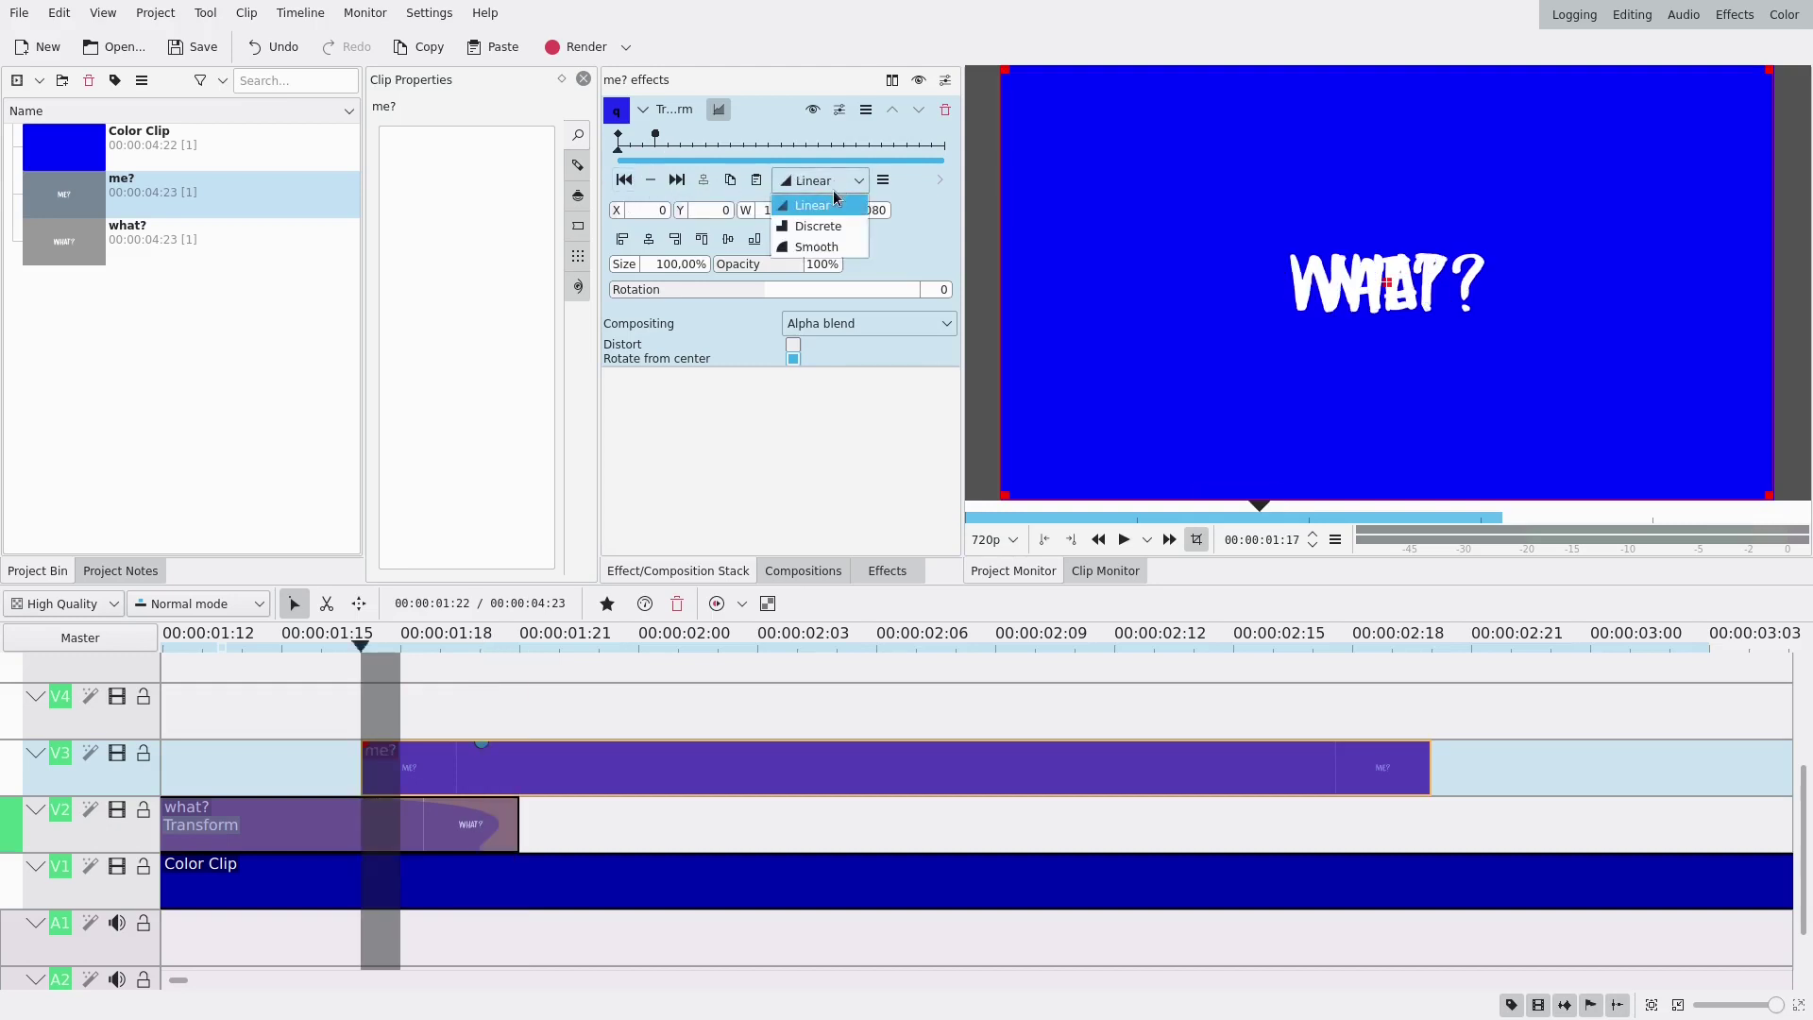
left_click(817, 246)
left_click_drag(621, 212, 820, 225)
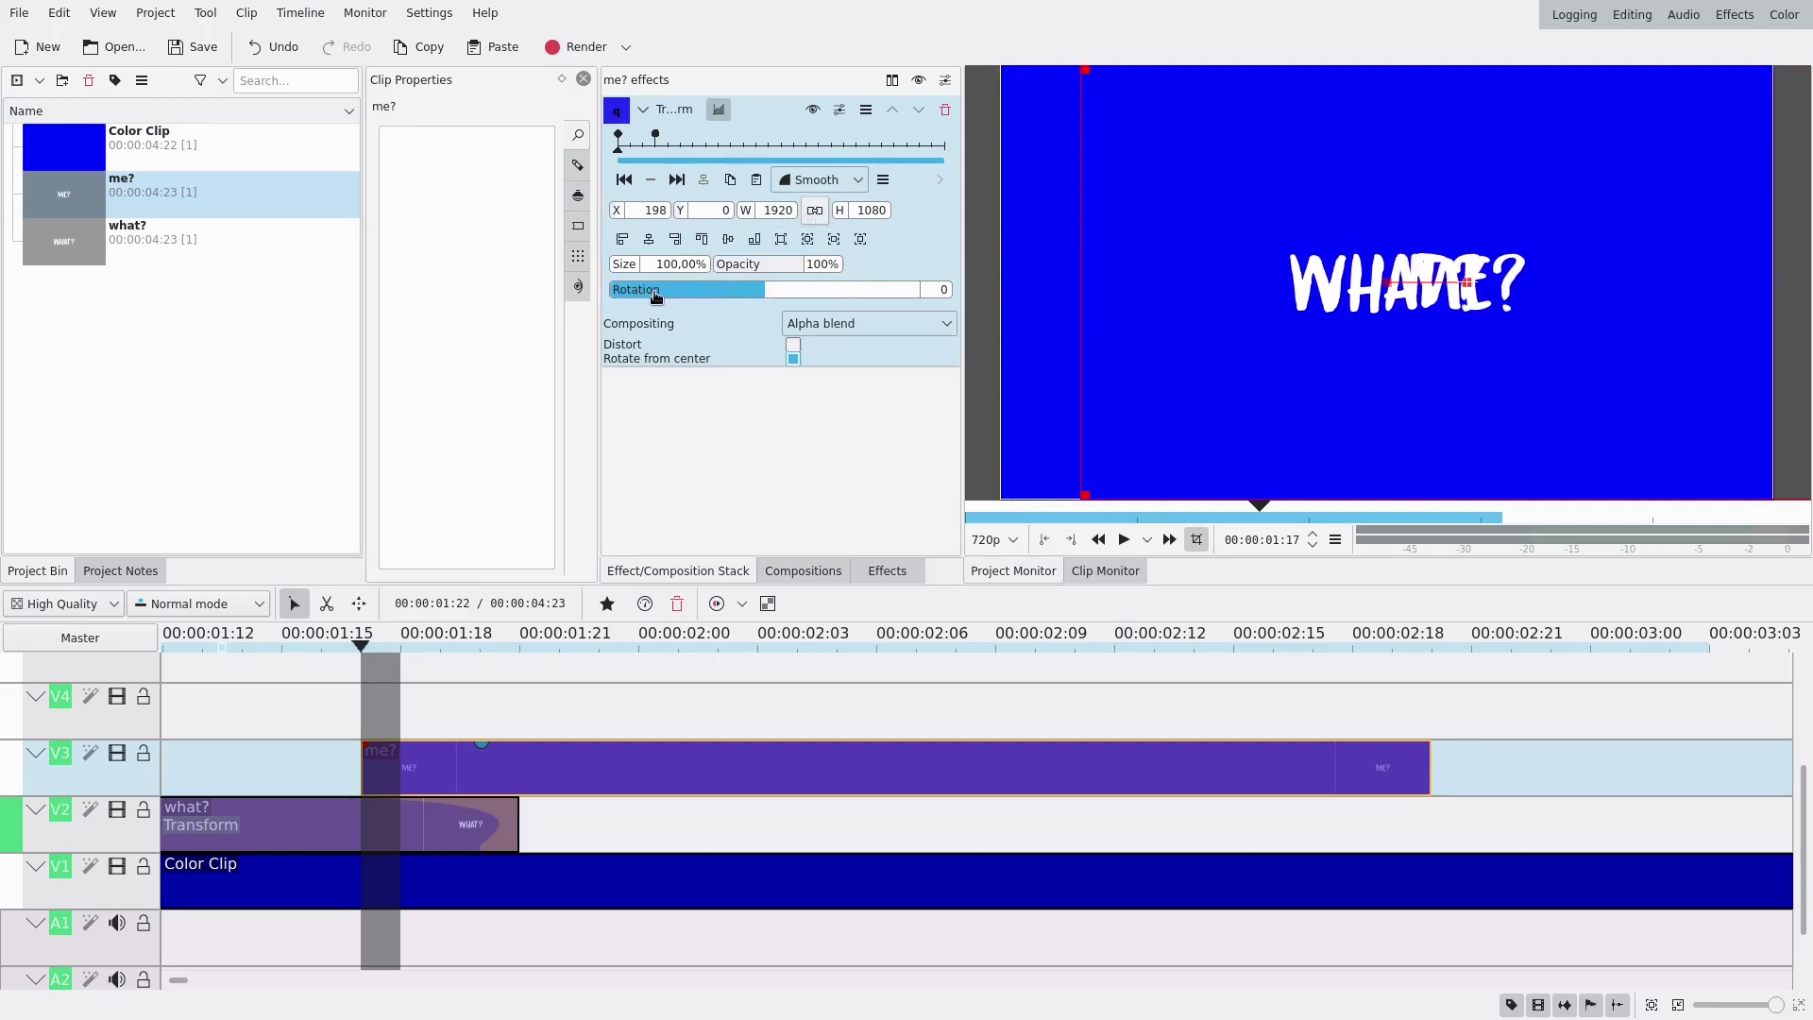
left_click(744, 271)
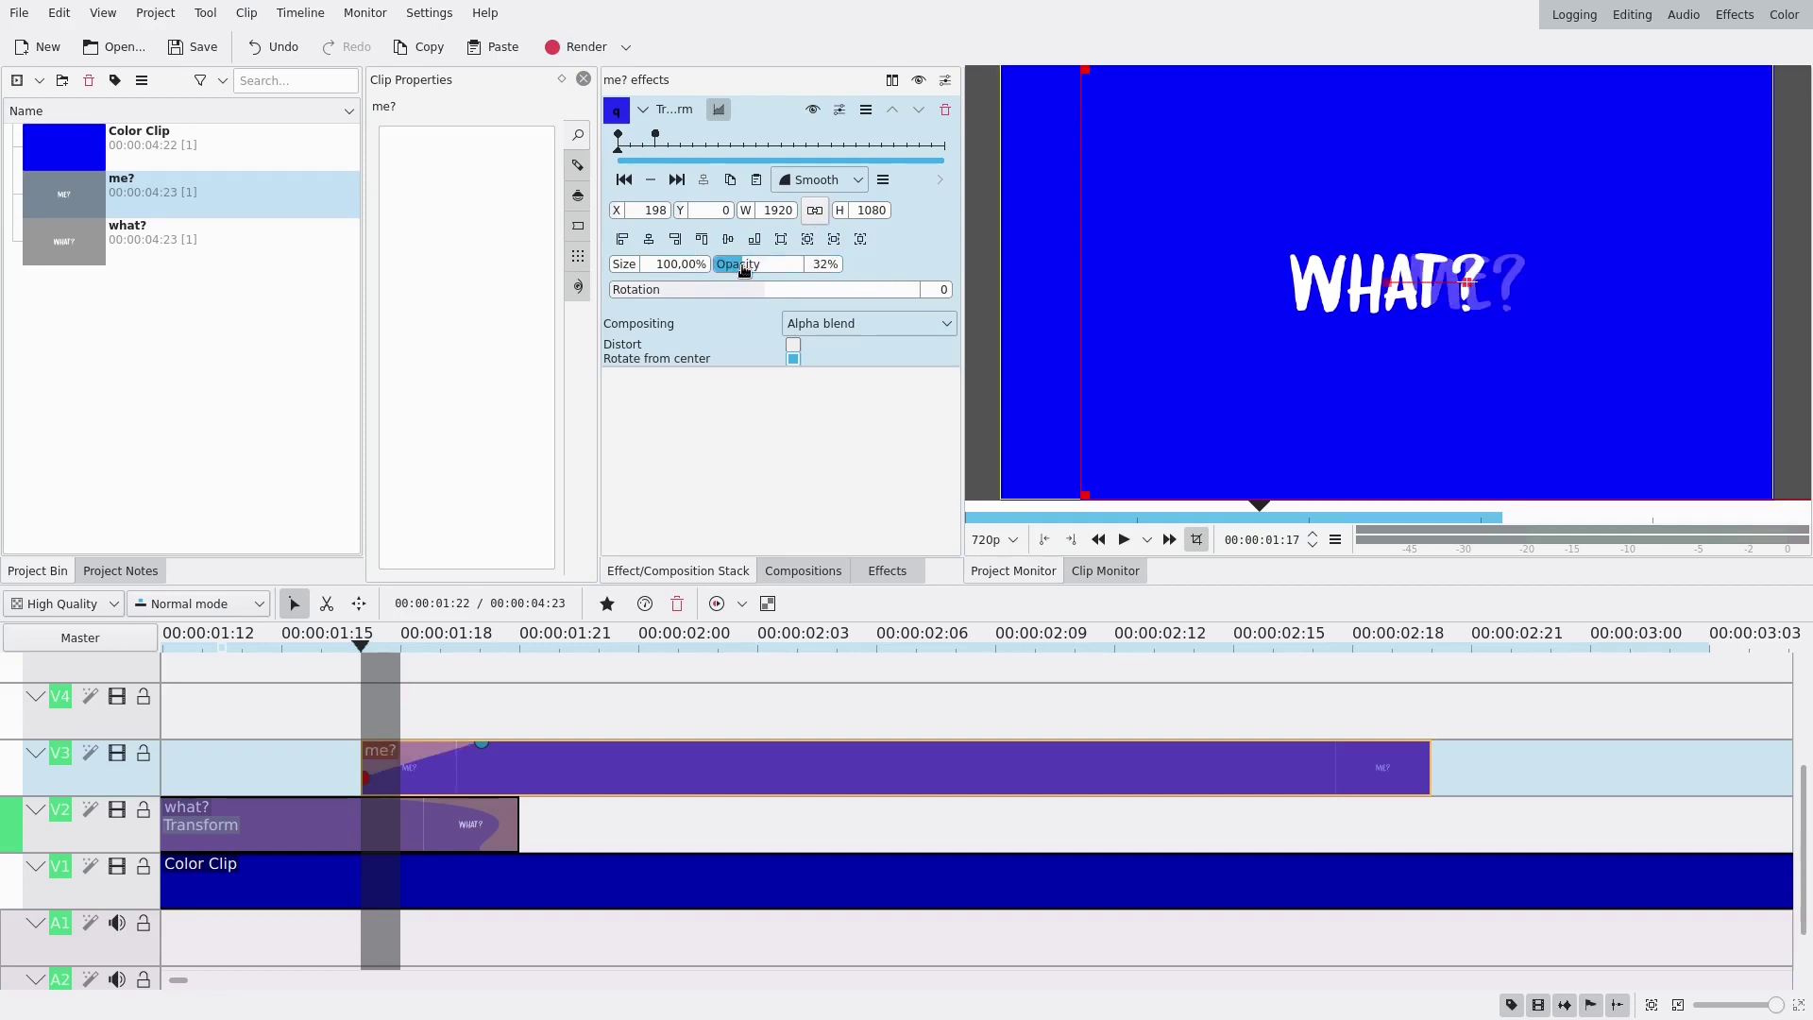
left_click_drag(408, 699, 525, 695)
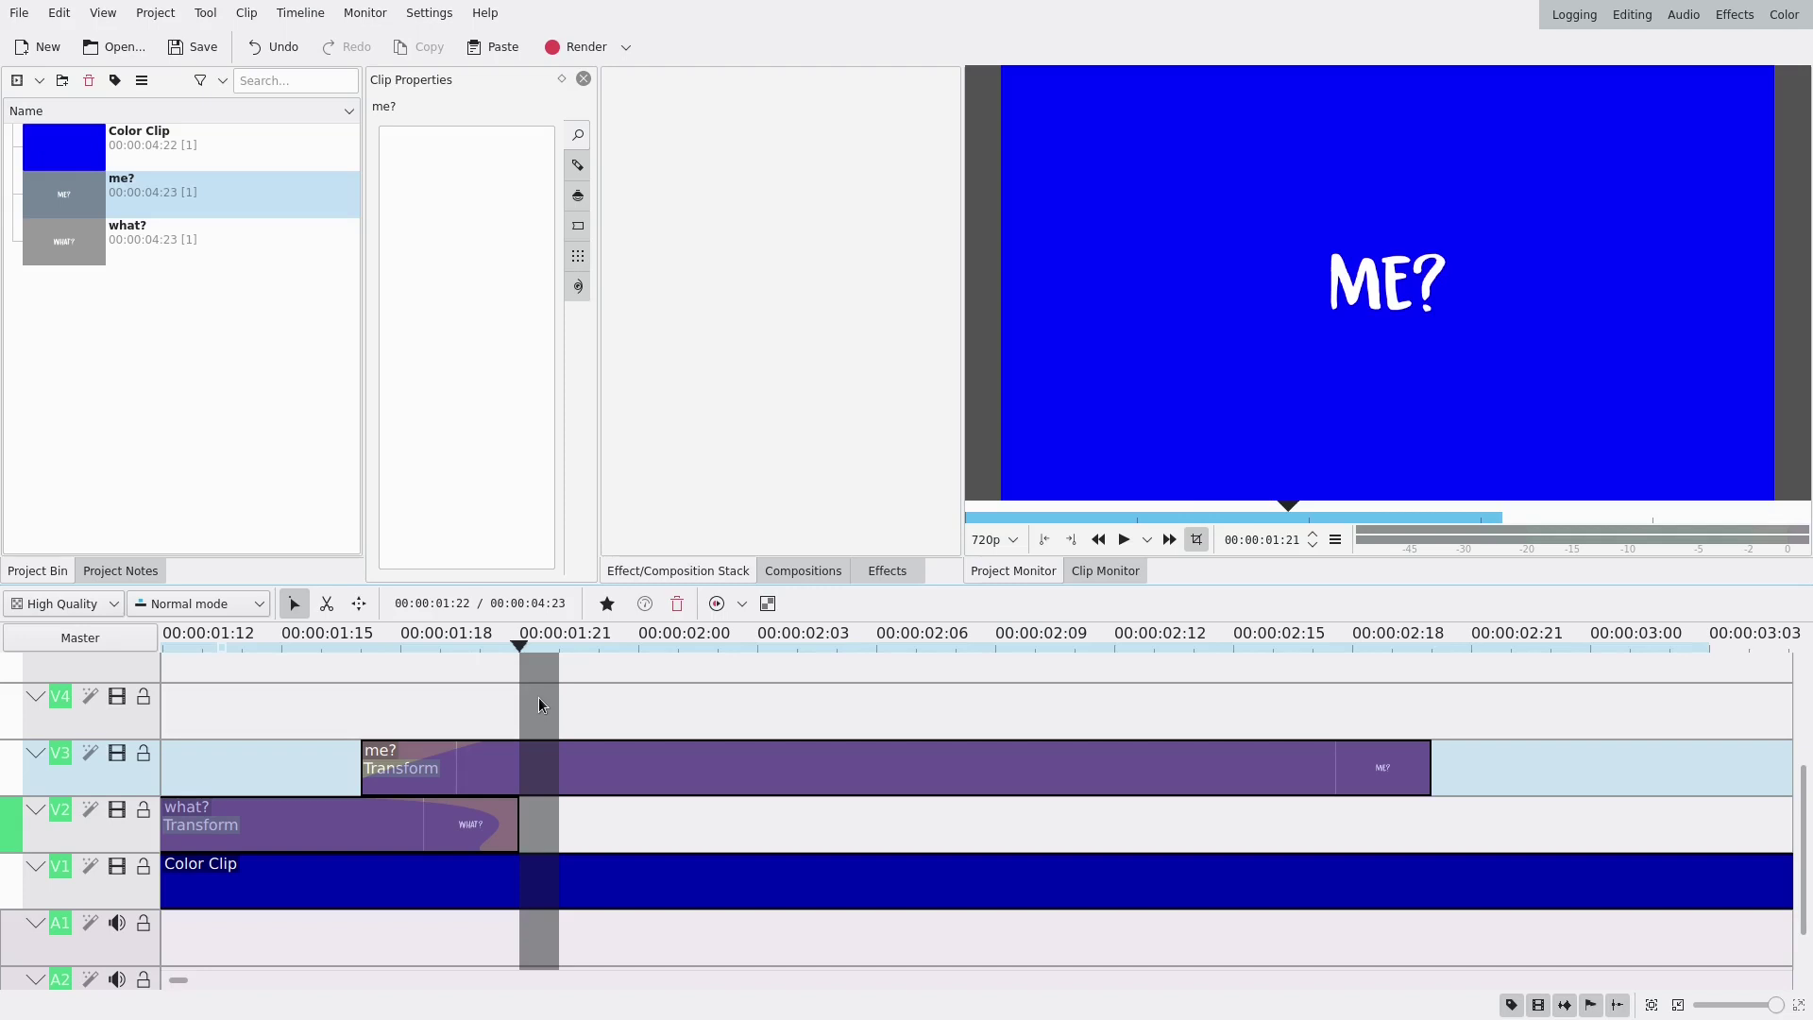
Add me? keyframes at 02:16 and the last frame, moving the final one to X -158, Y 112.
left_click(1324, 711)
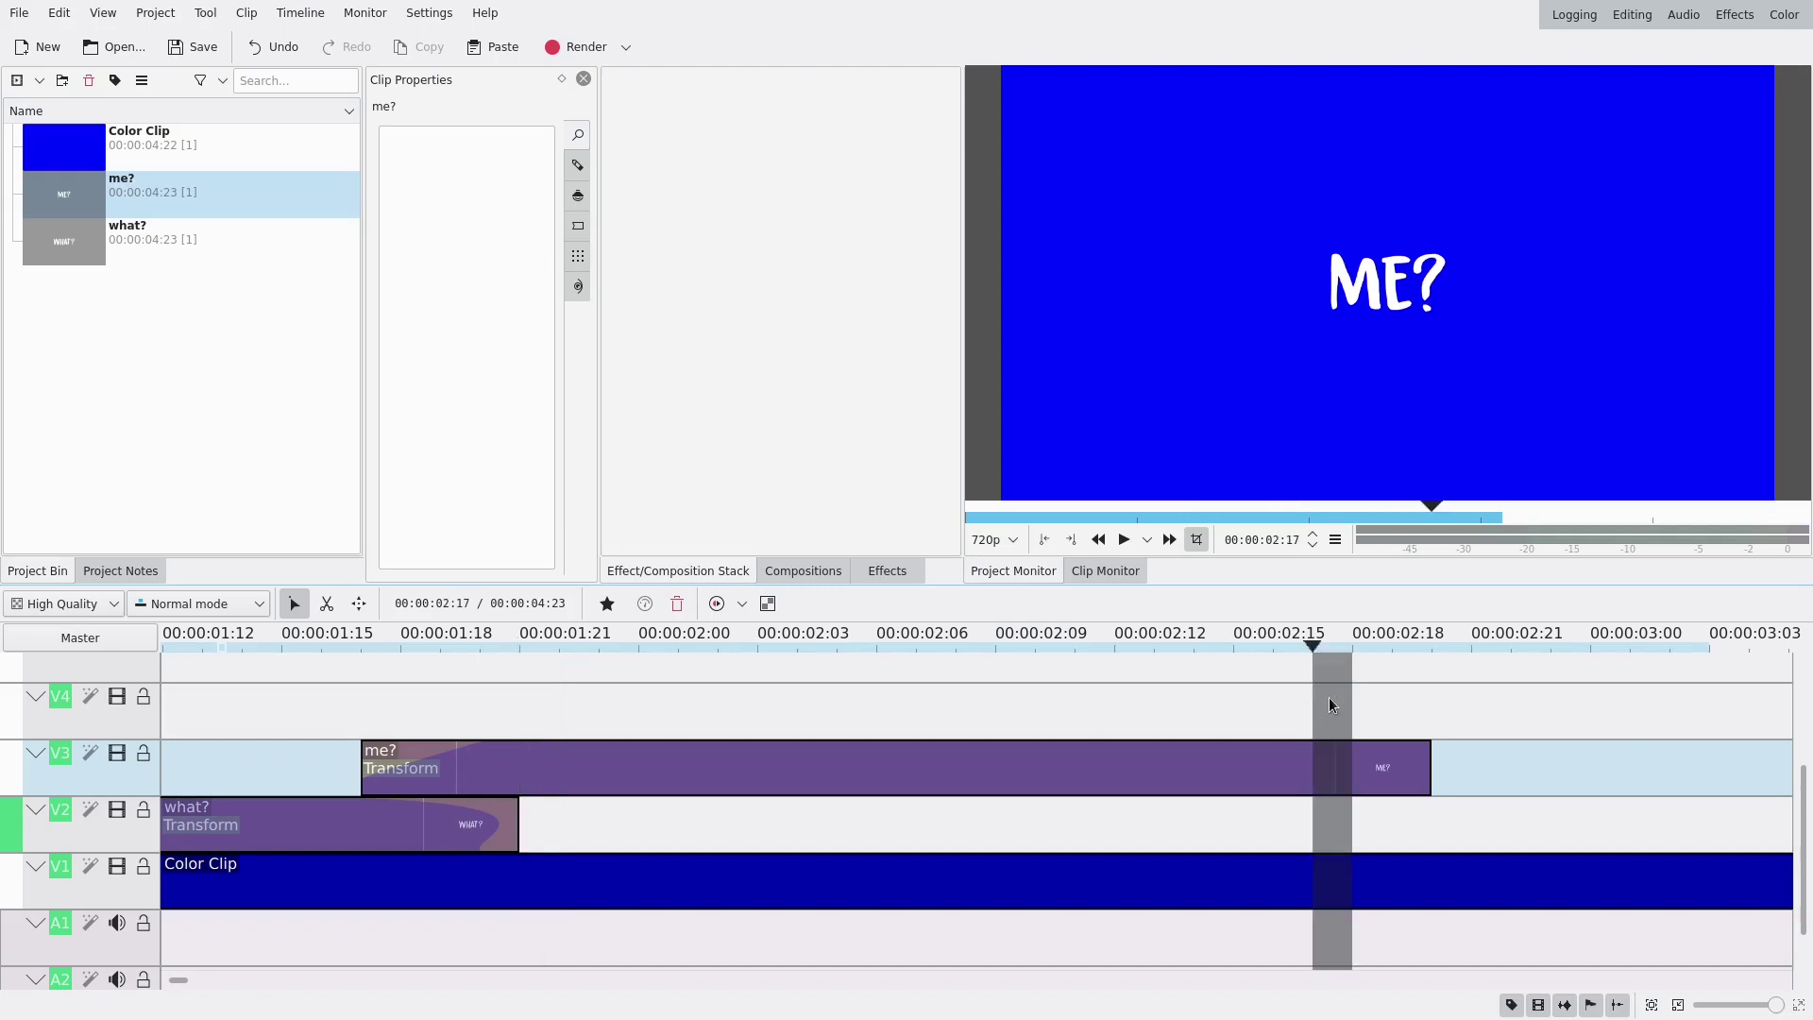
left_click(1342, 771)
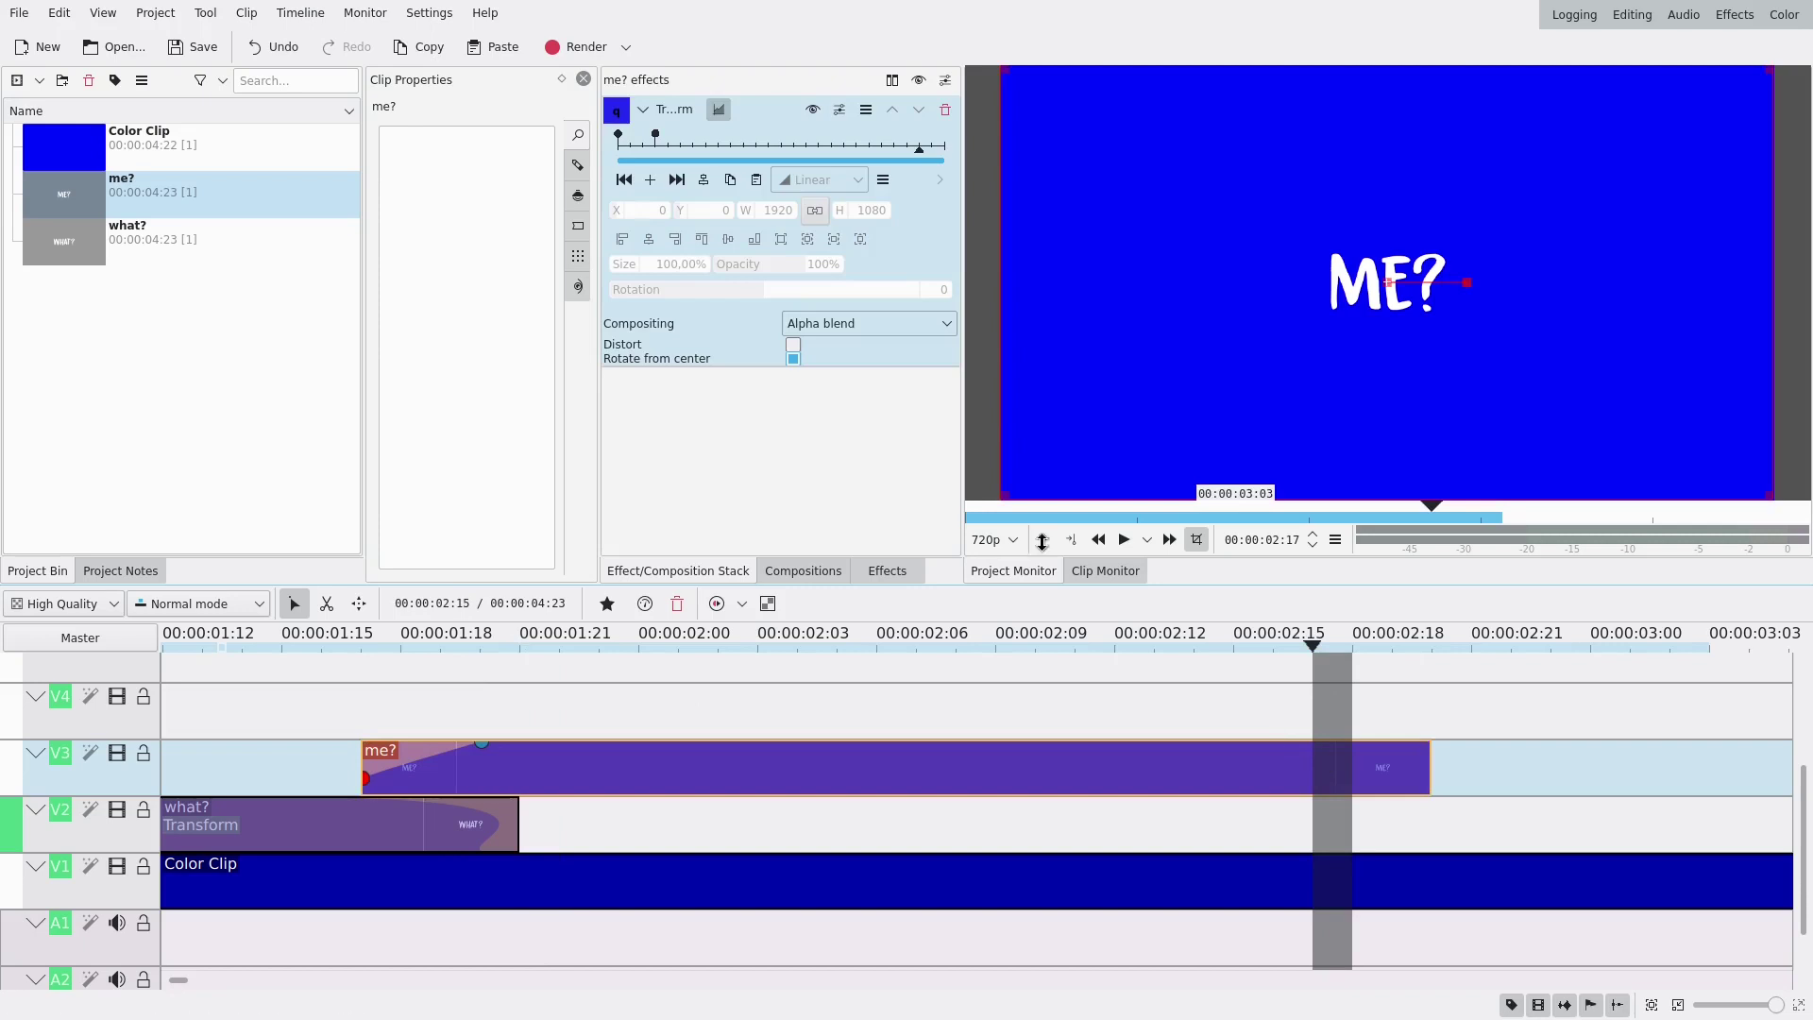
left_click(905, 153)
left_click(655, 181)
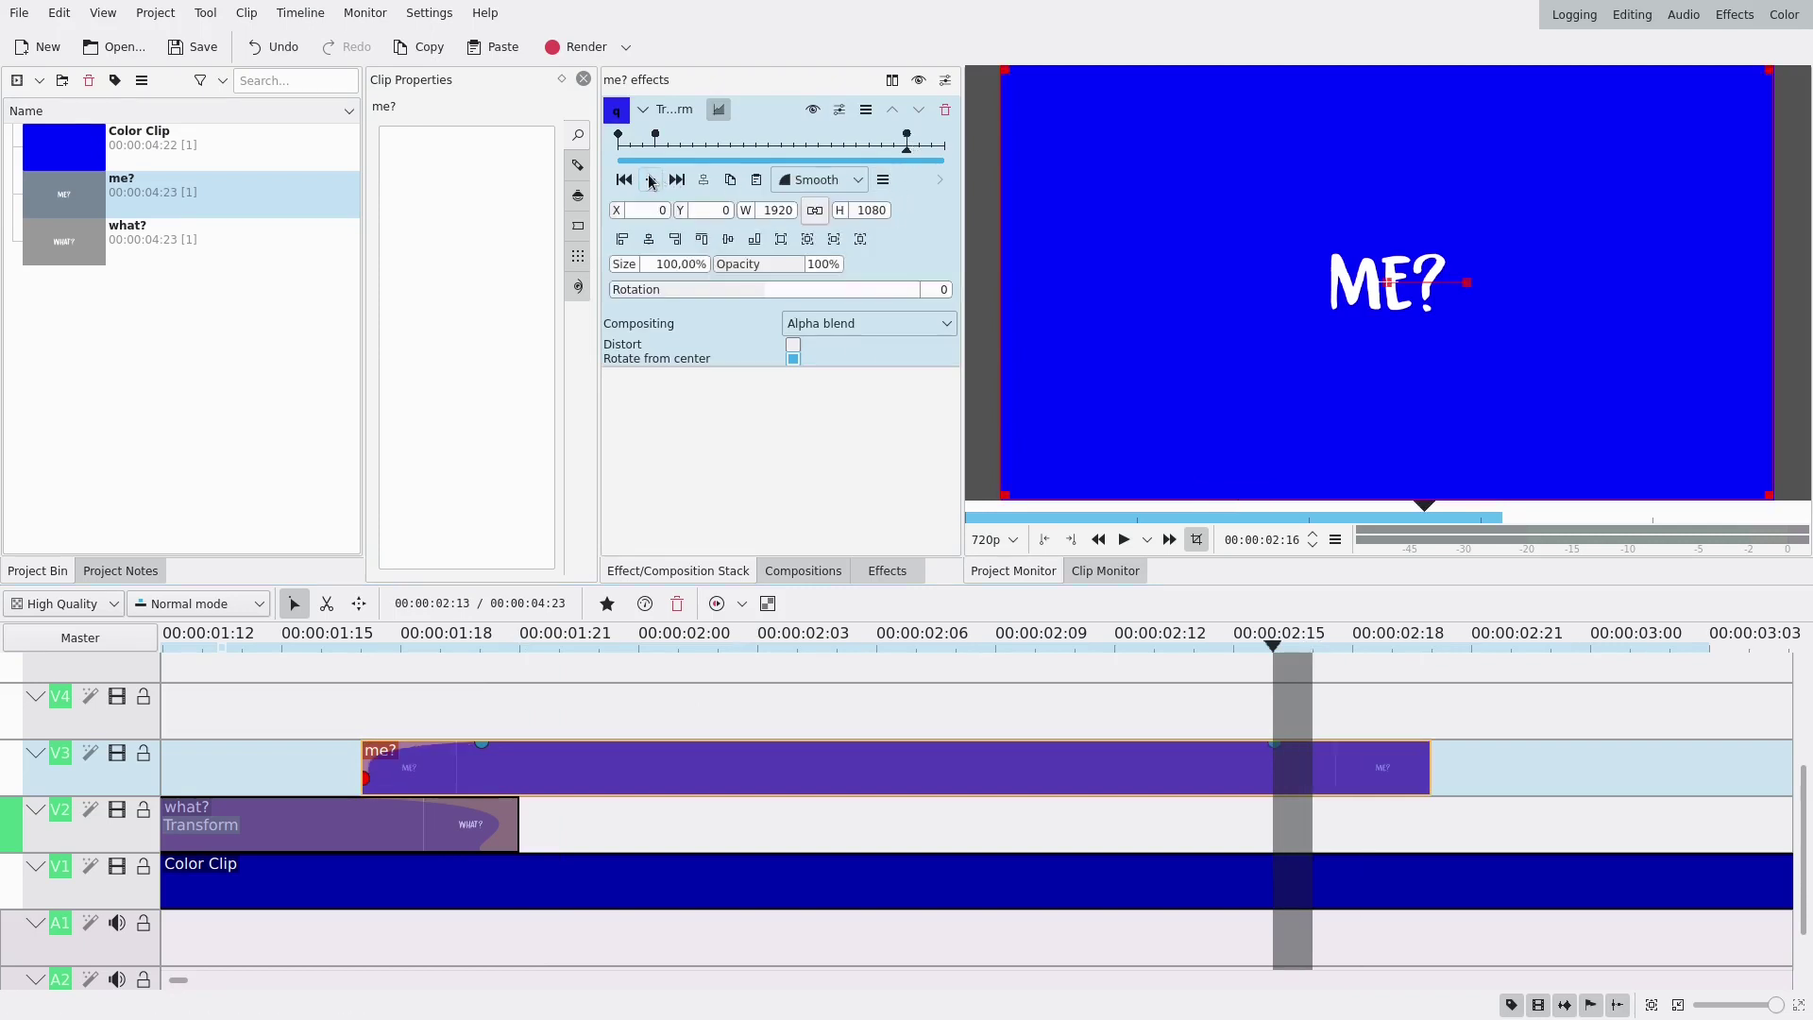
left_click(677, 179)
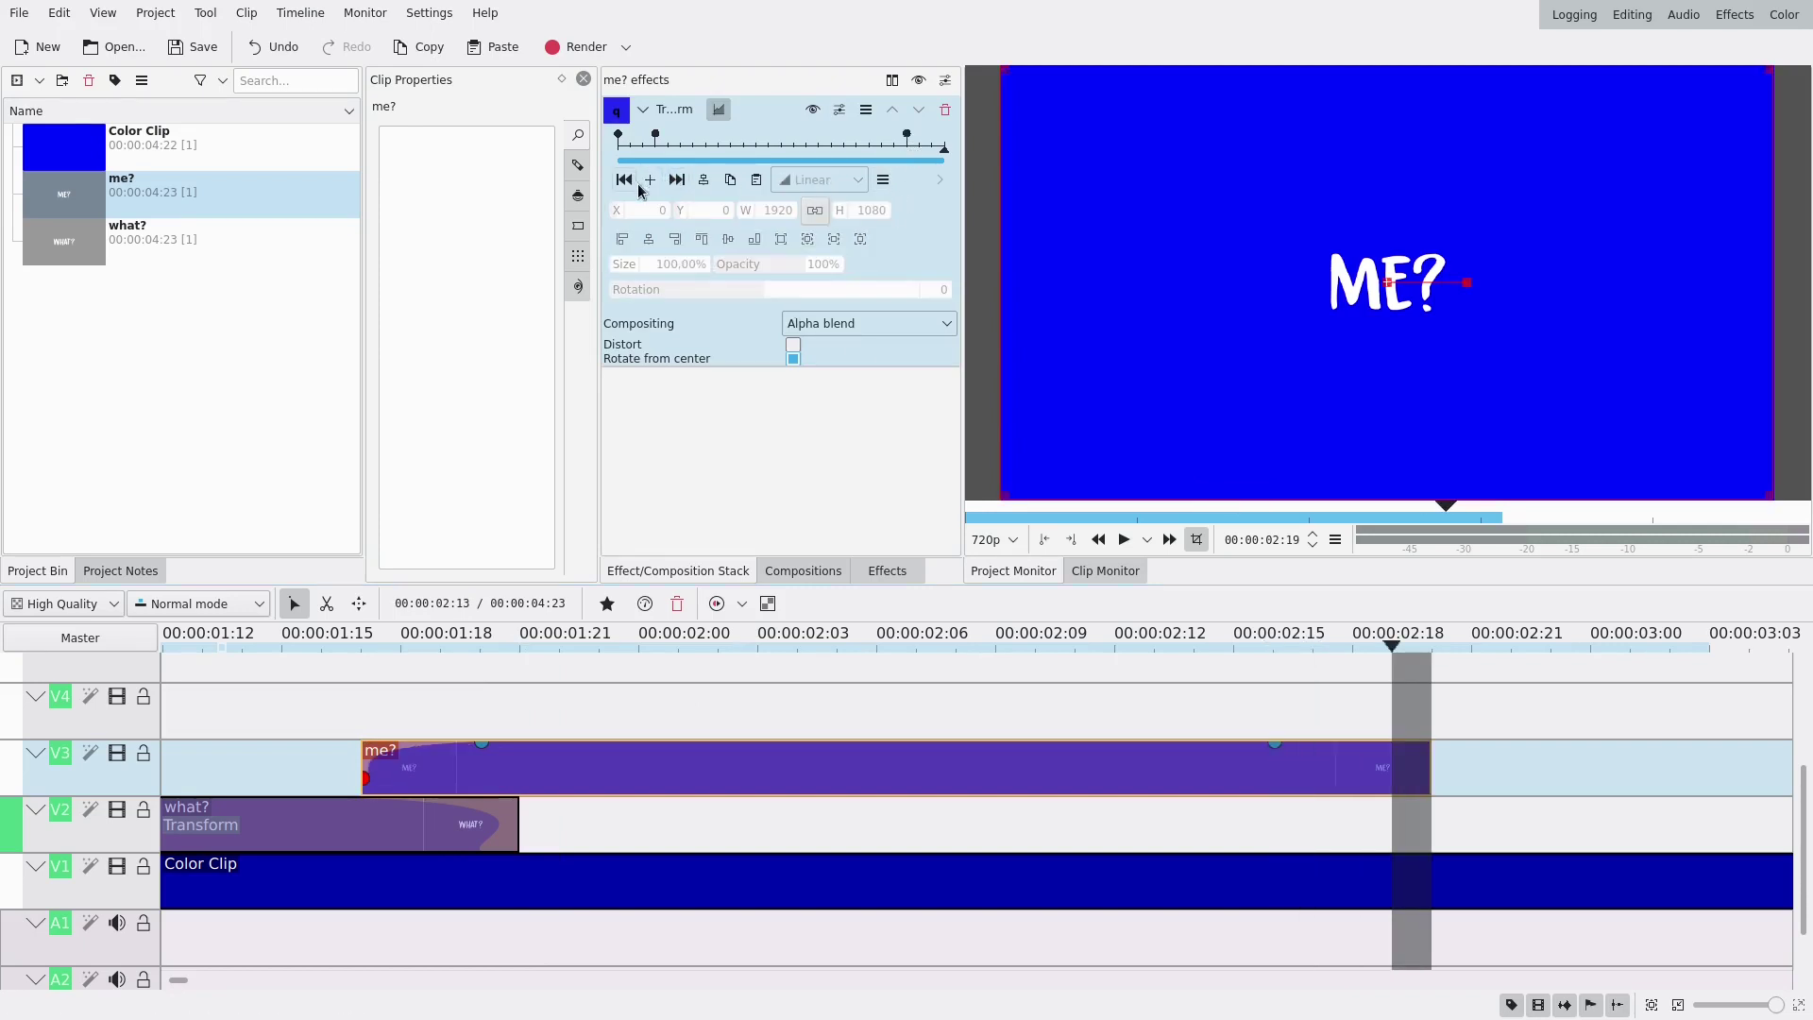
left_click(650, 180)
left_click_drag(1374, 289, 1310, 337)
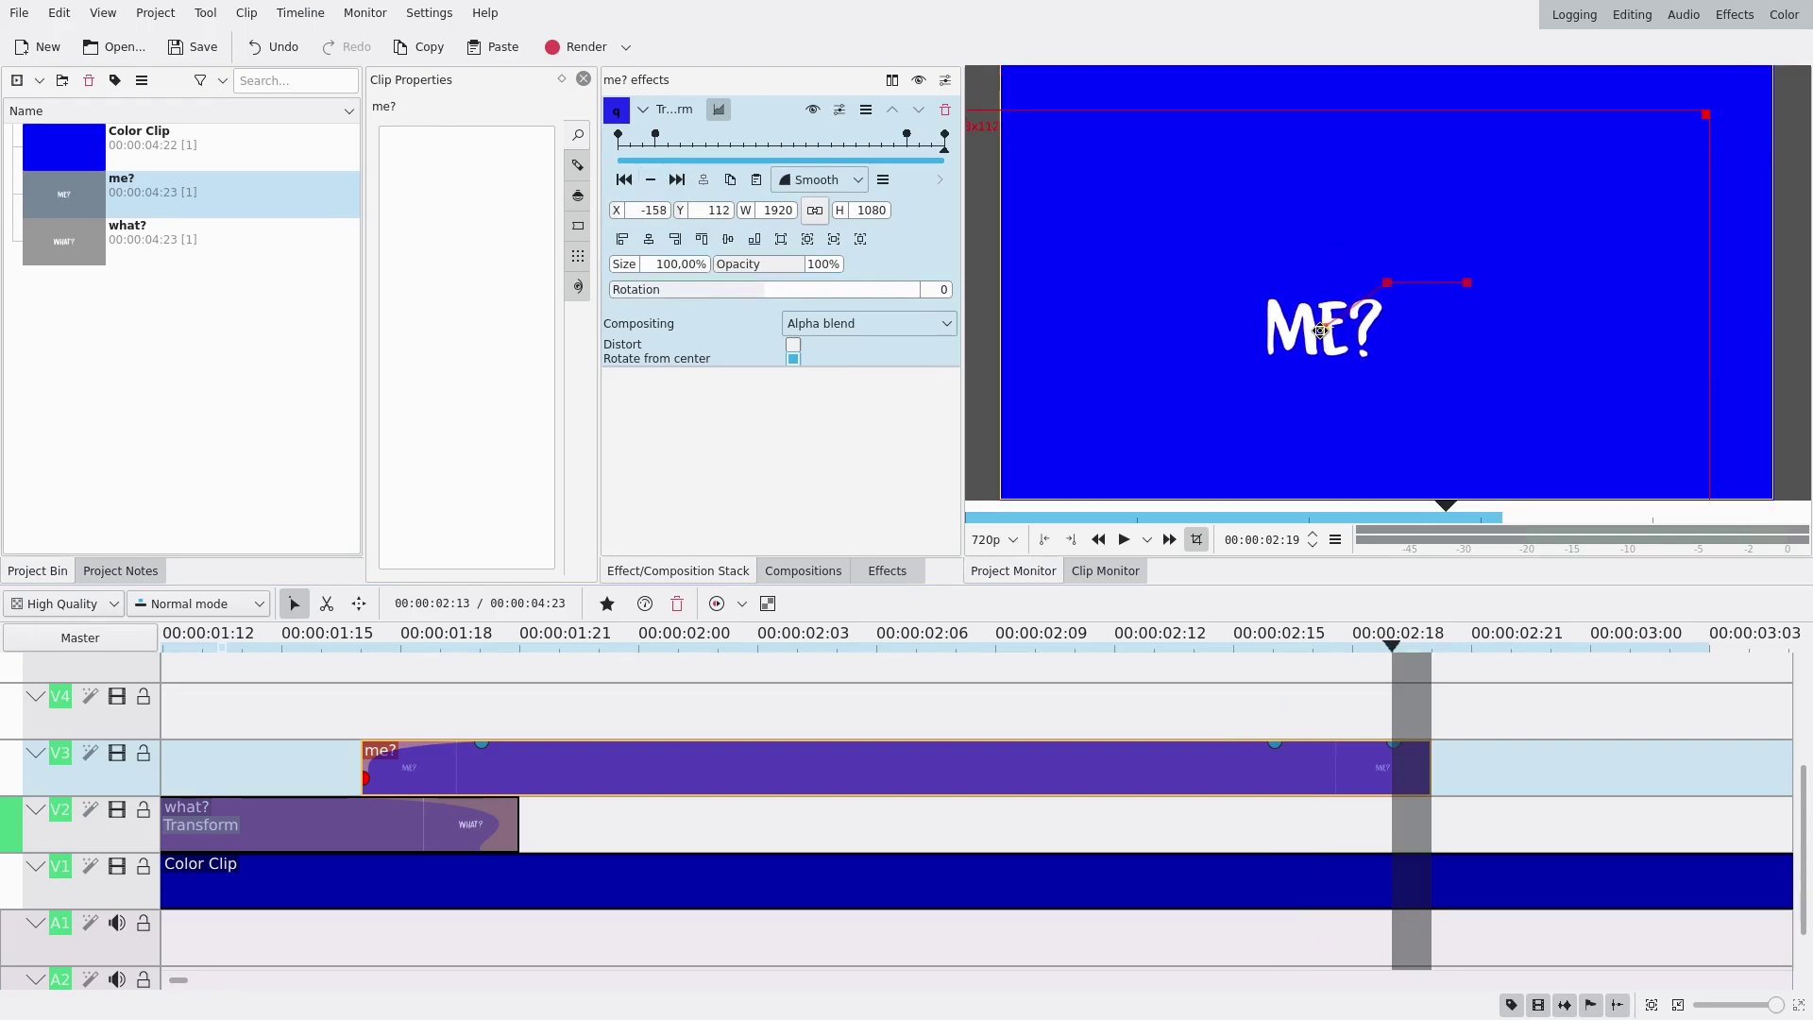
key("ctrl+minus")
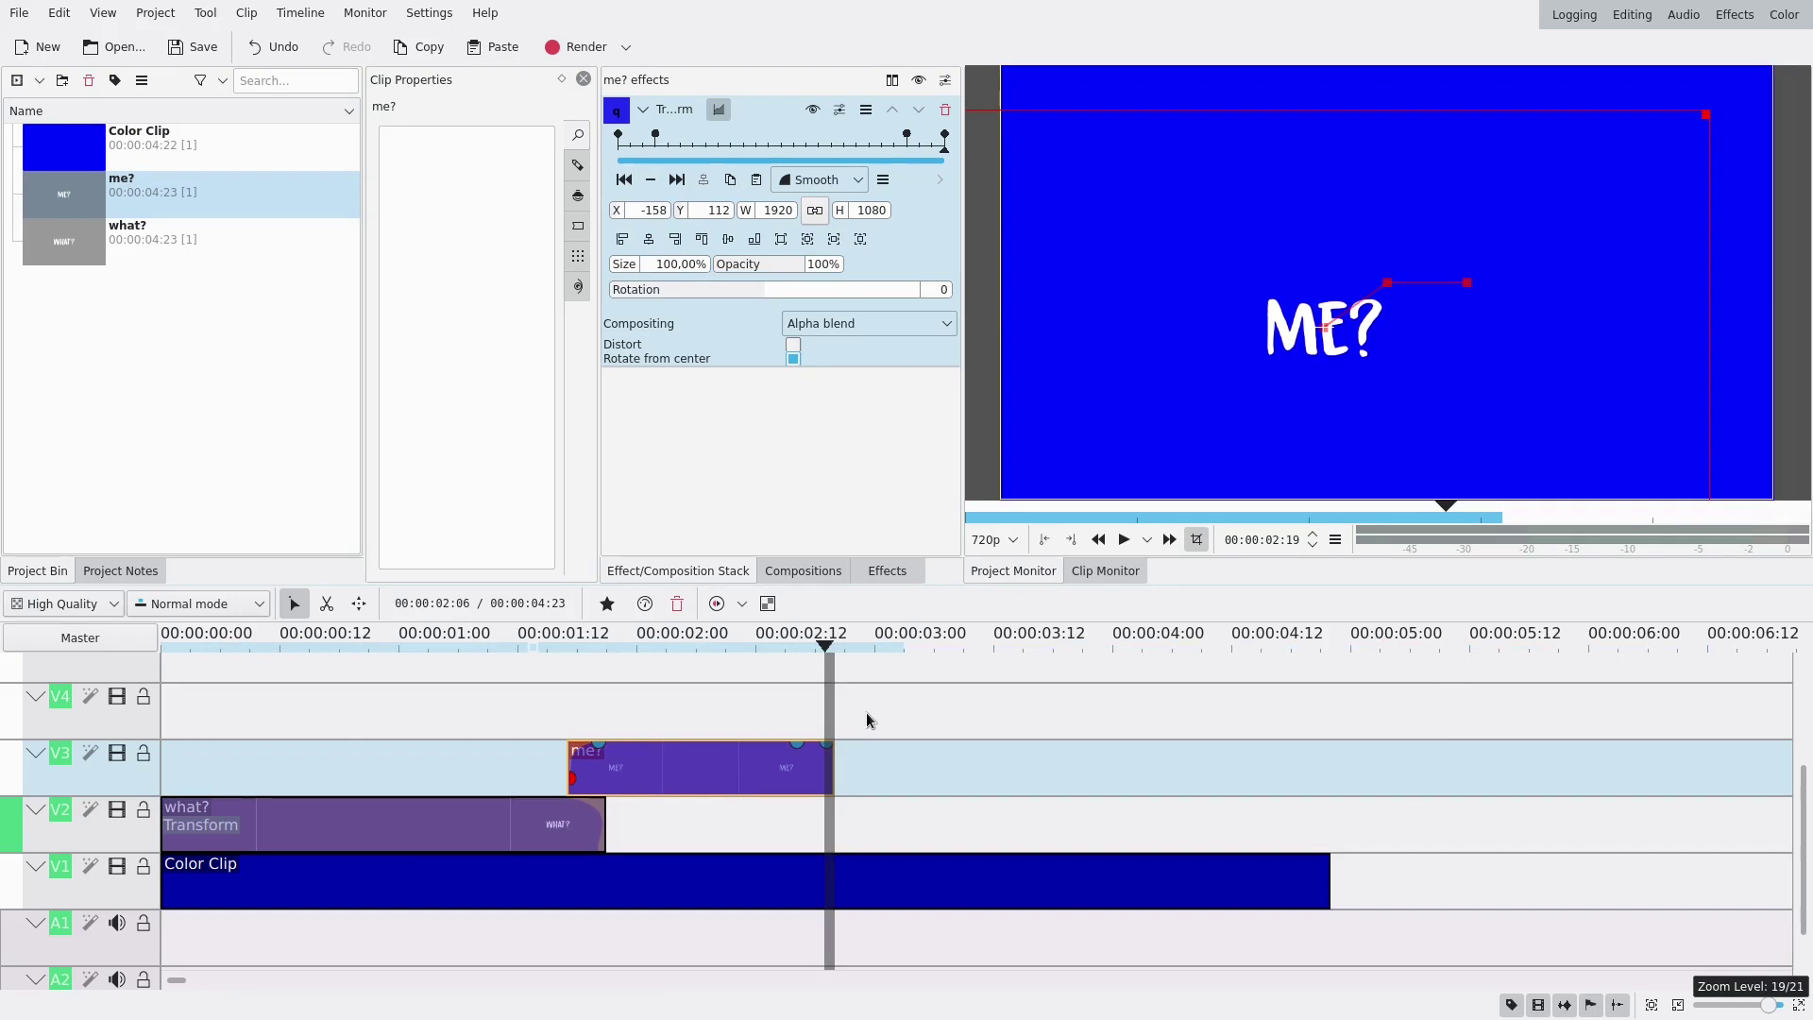
Play the animation from the start twice to review it.
left_click(340, 729)
left_click(1124, 541)
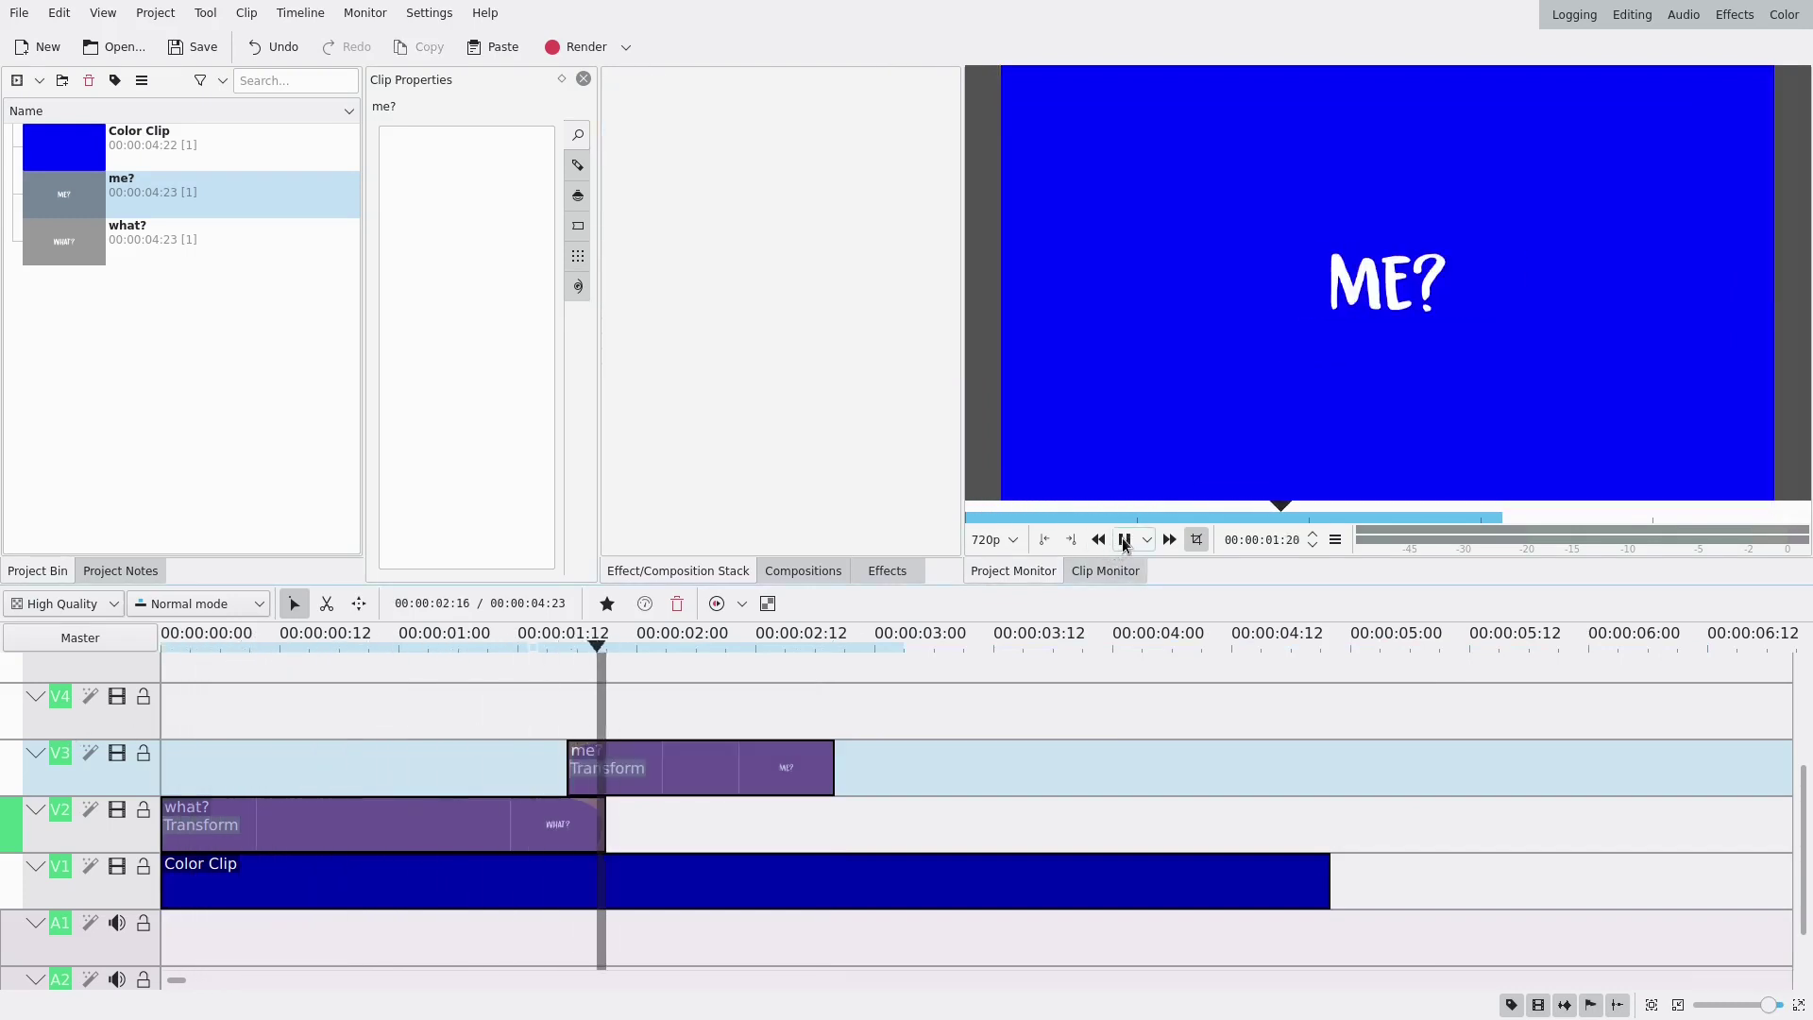
left_click(1125, 541)
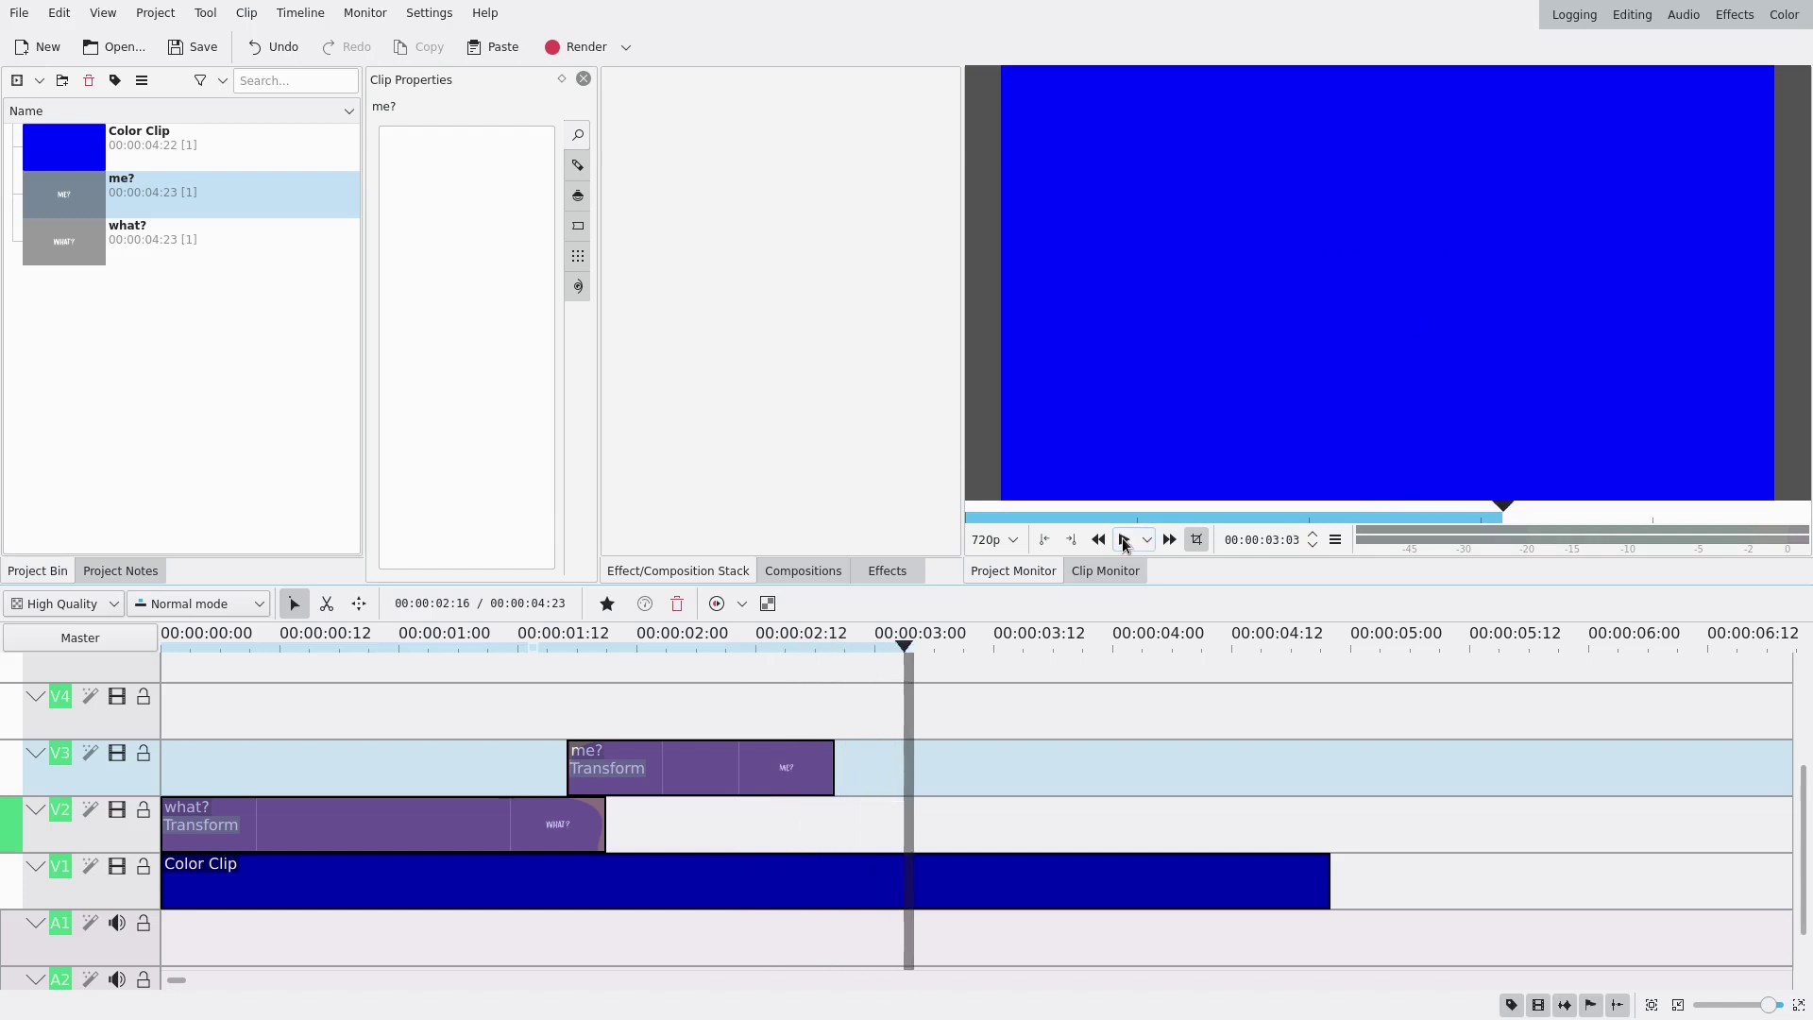
left_click(332, 717)
left_click(180, 720)
left_click(1125, 540)
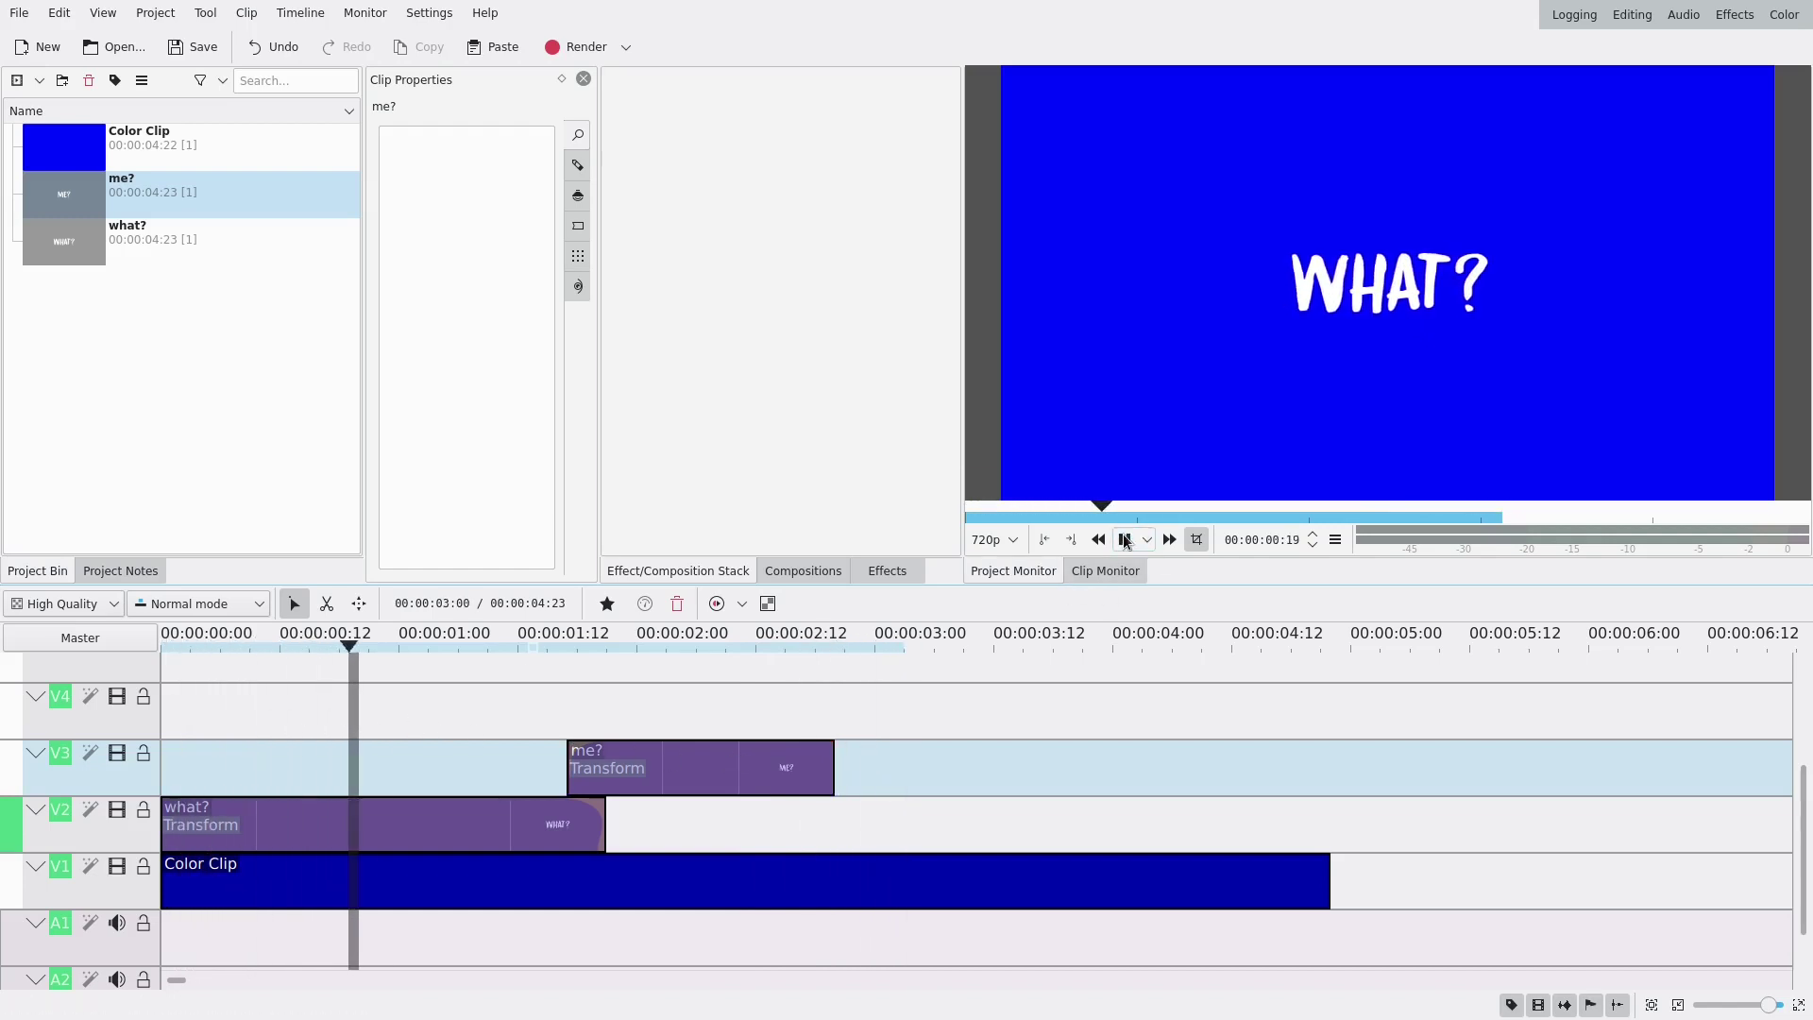
left_click(1124, 541)
Shorten what? by four frames and move me? left to overlap its end.
left_click(494, 817)
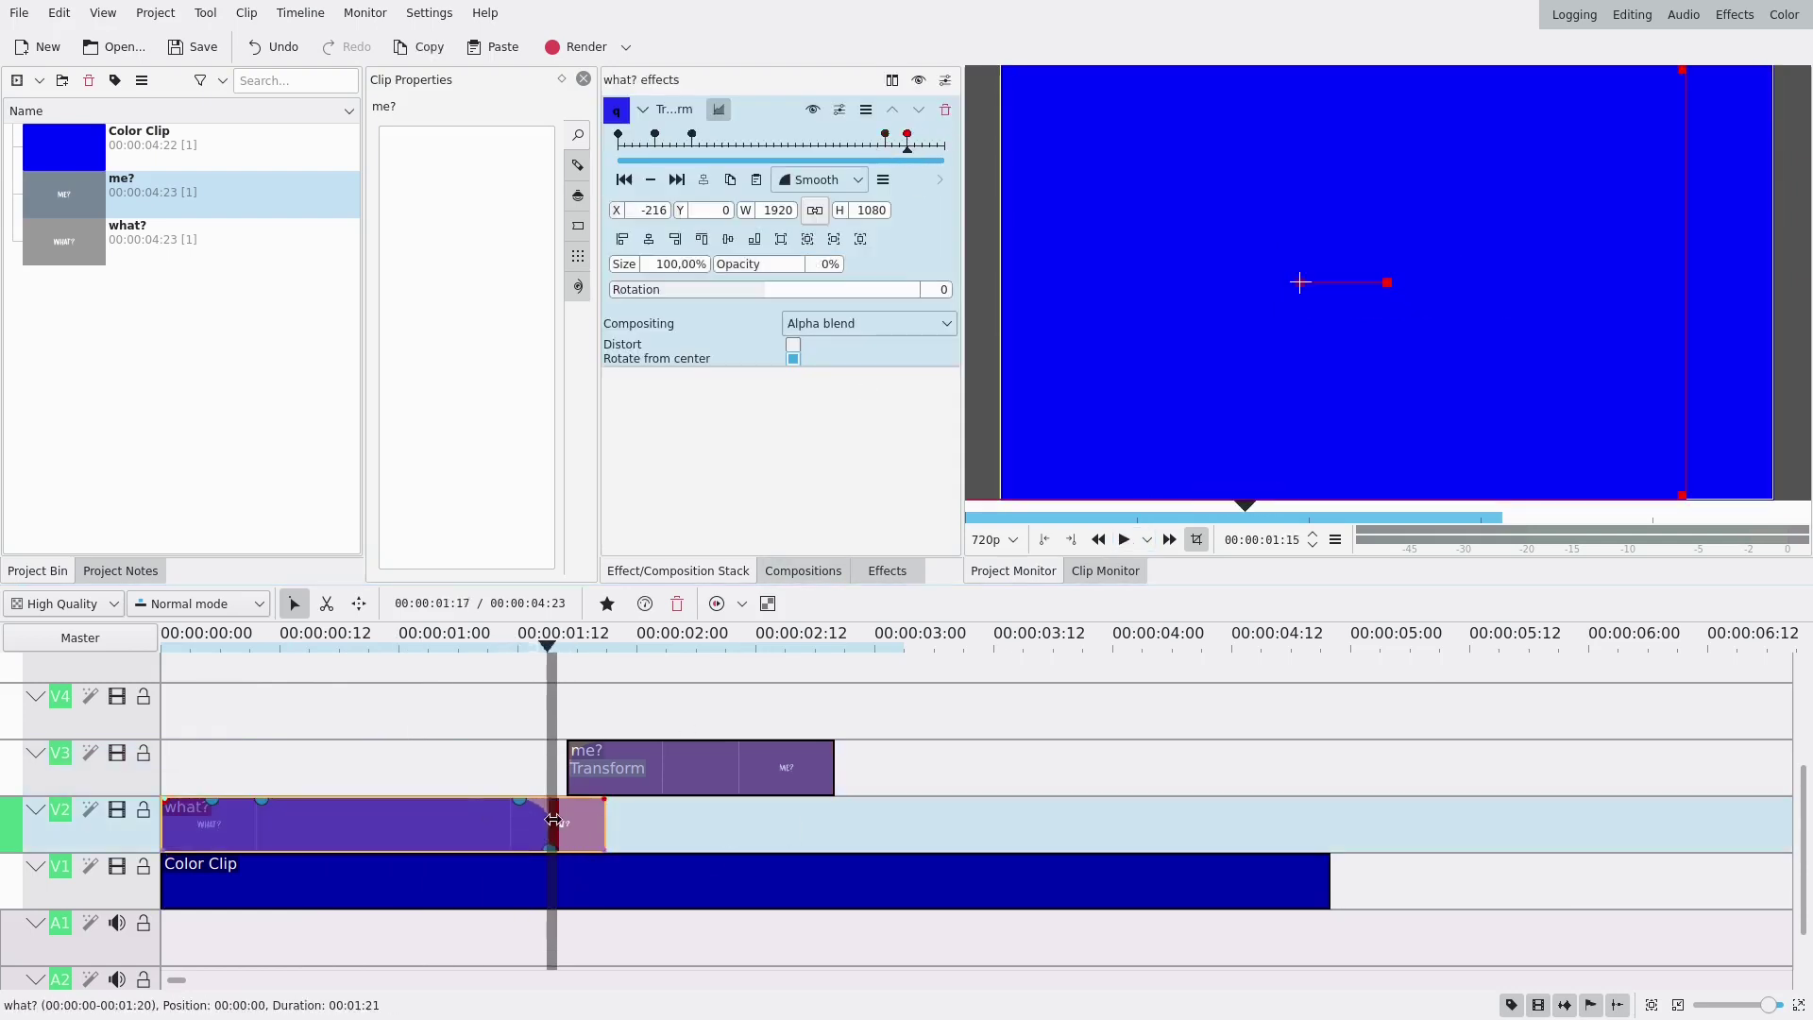
scroll(586, 823, "up", 3)
left_click_drag(818, 827, 651, 836)
left_click_drag(680, 767, 482, 767)
scroll(425, 779, "down", 5)
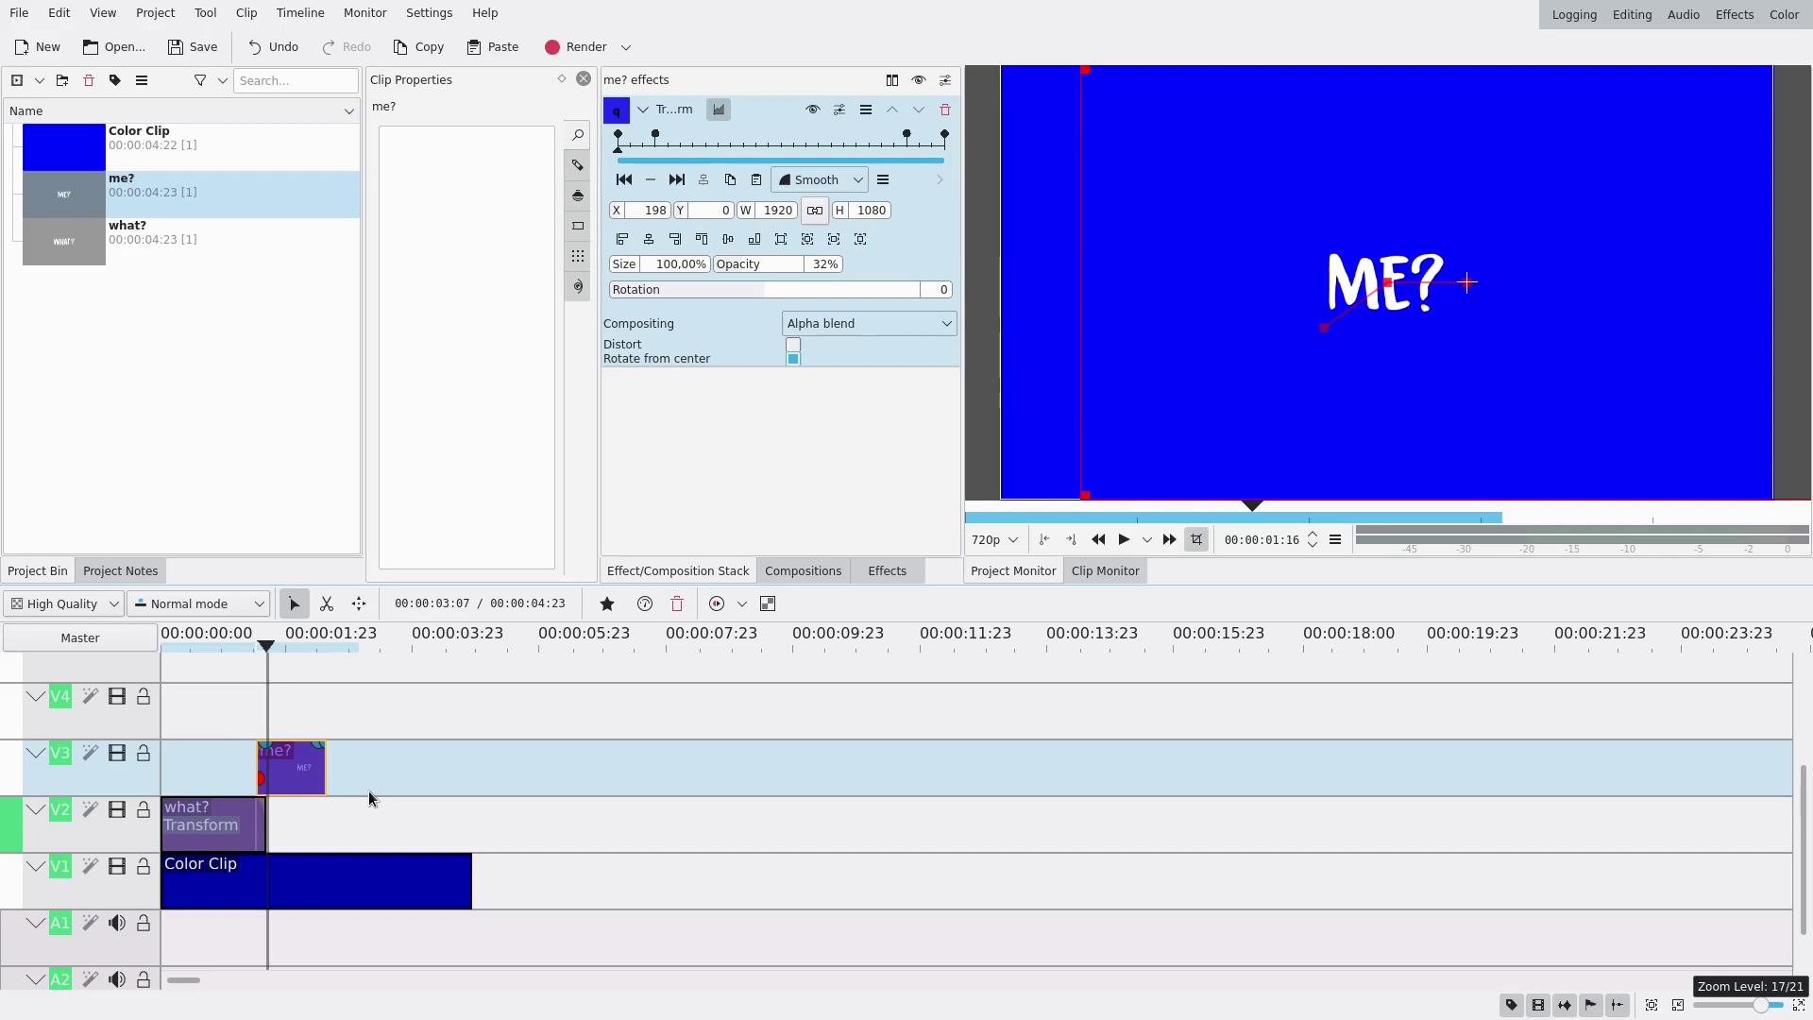
Start a new title clip with the text WHAT DO and YOU MEAN below it.
left_click(153, 13)
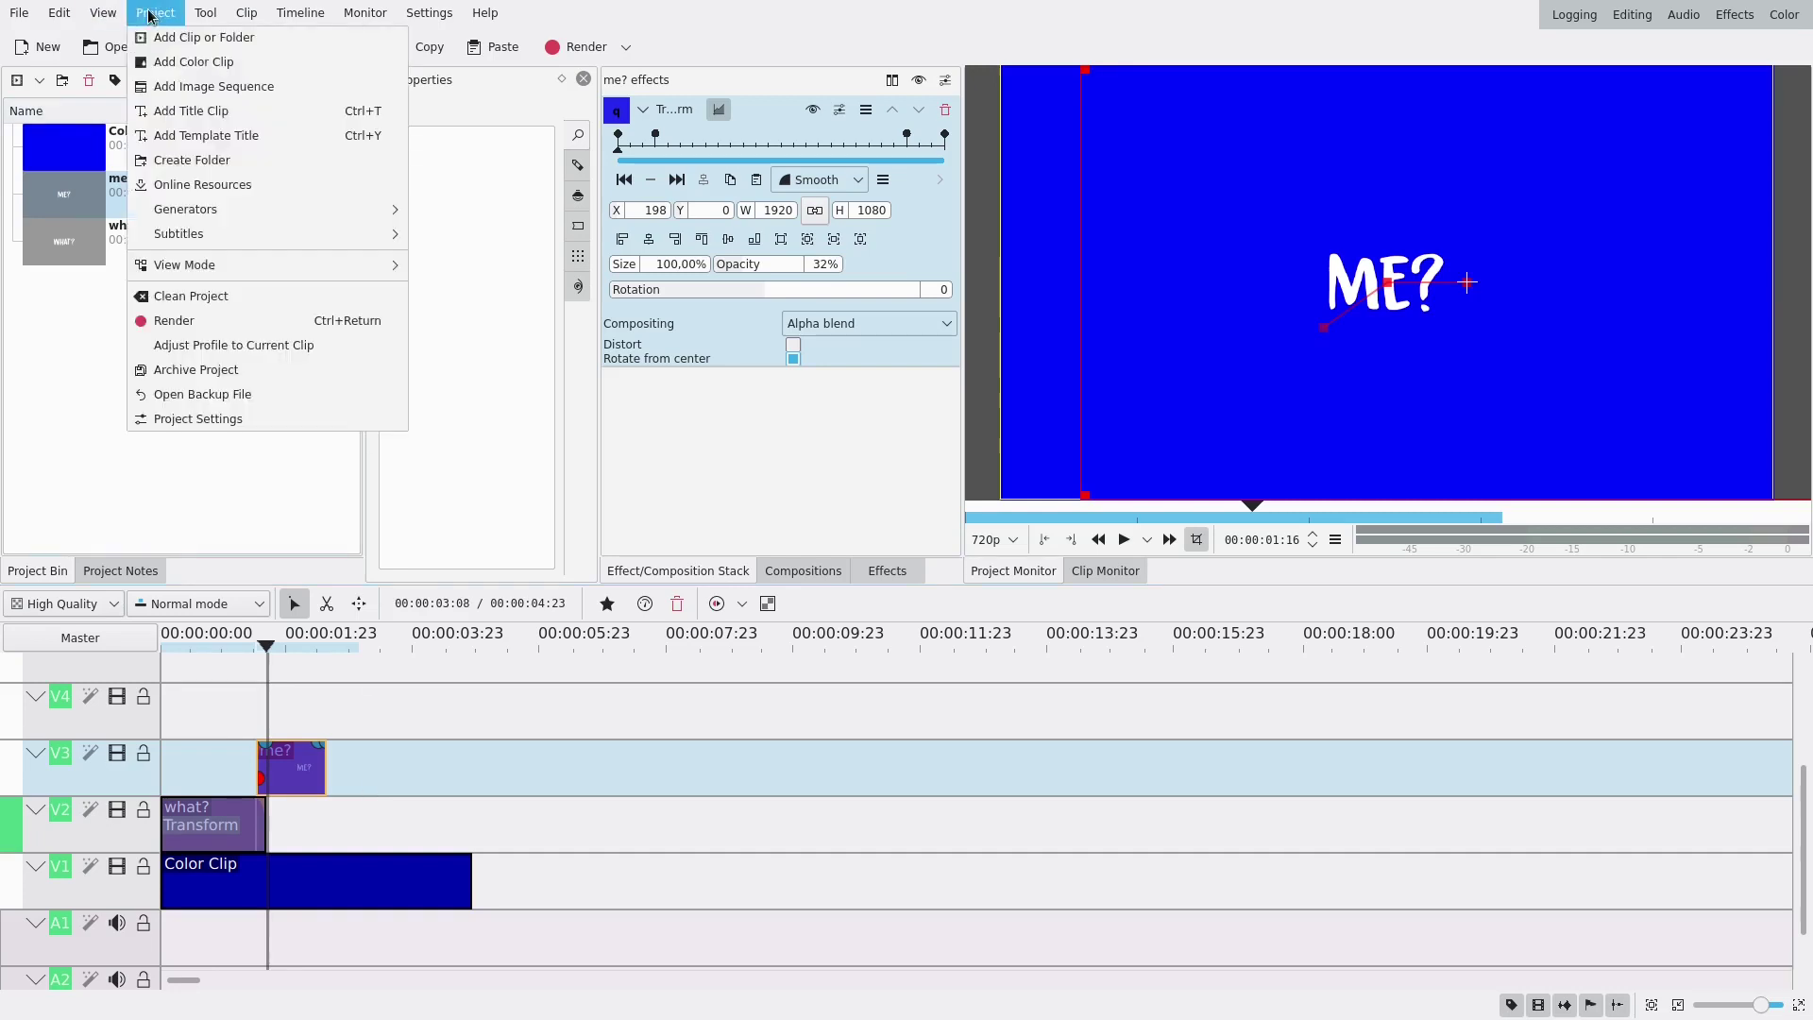
left_click(182, 111)
left_click(607, 477)
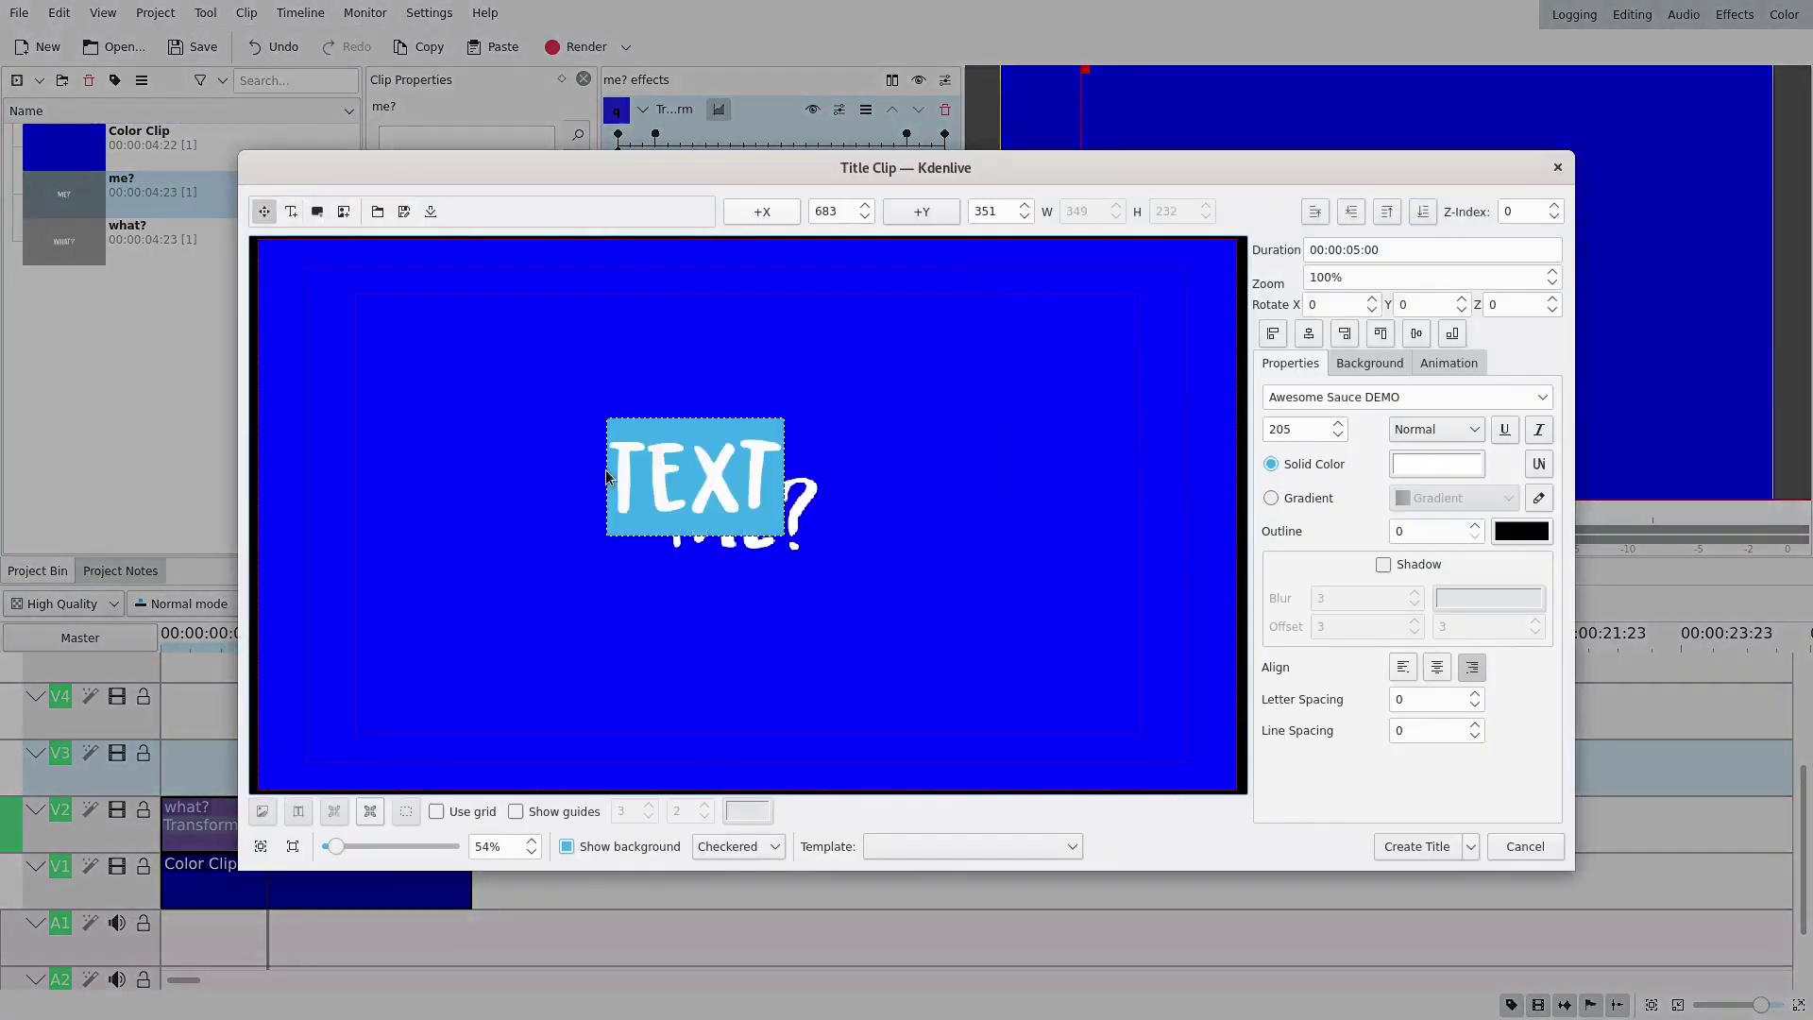
type("WHAT DO")
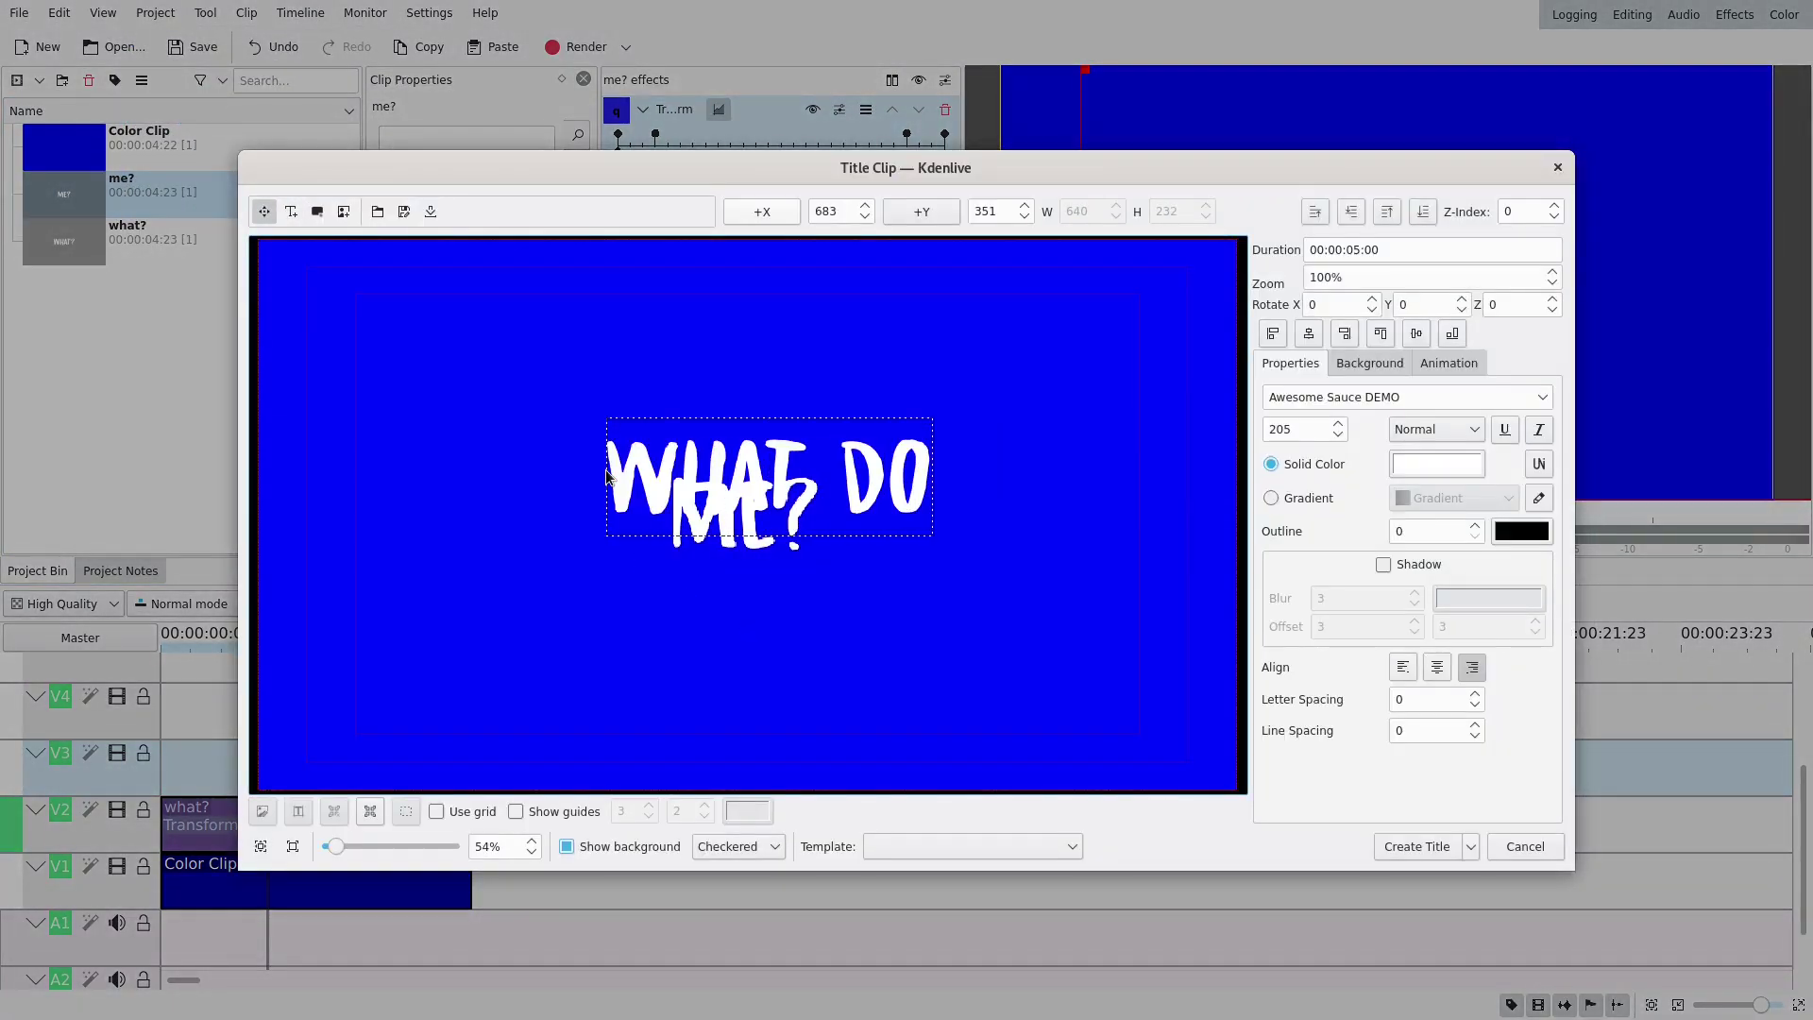
left_click(620, 597)
type("YOU MEAN")
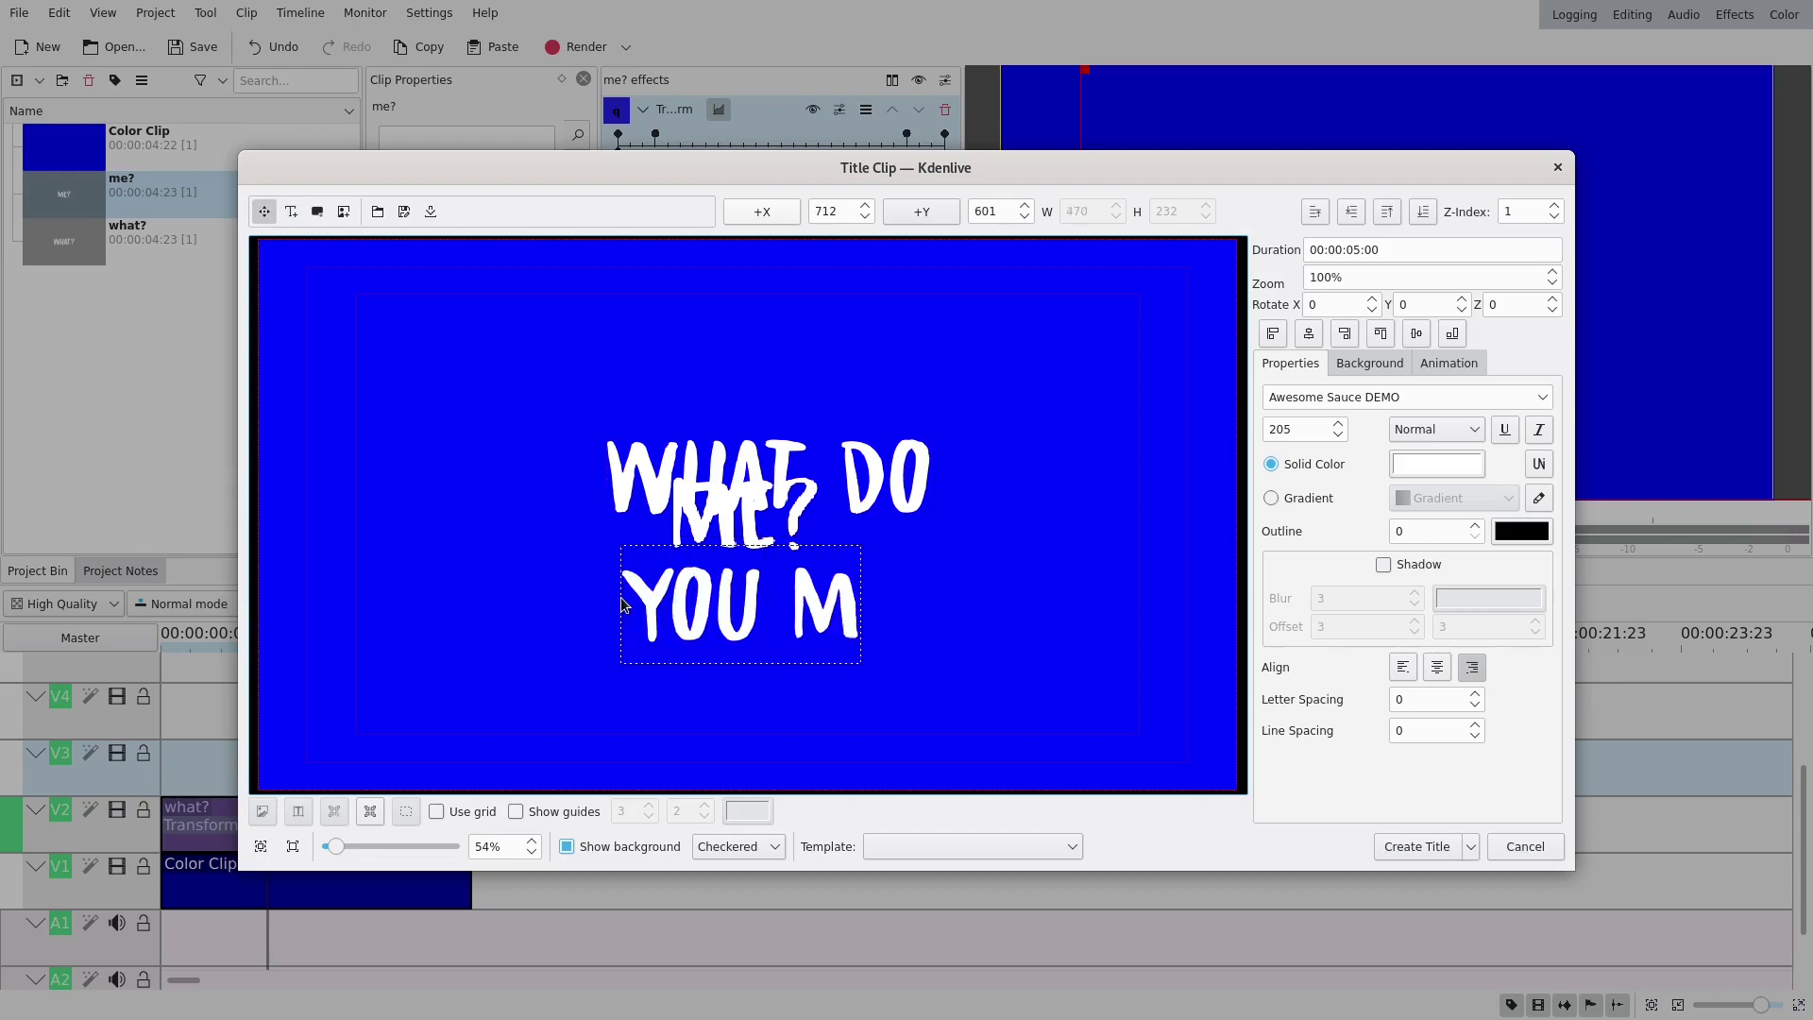
Make the background transparent, centre WHAT DO above YOU MEAN, and create the title.
left_click(826, 383)
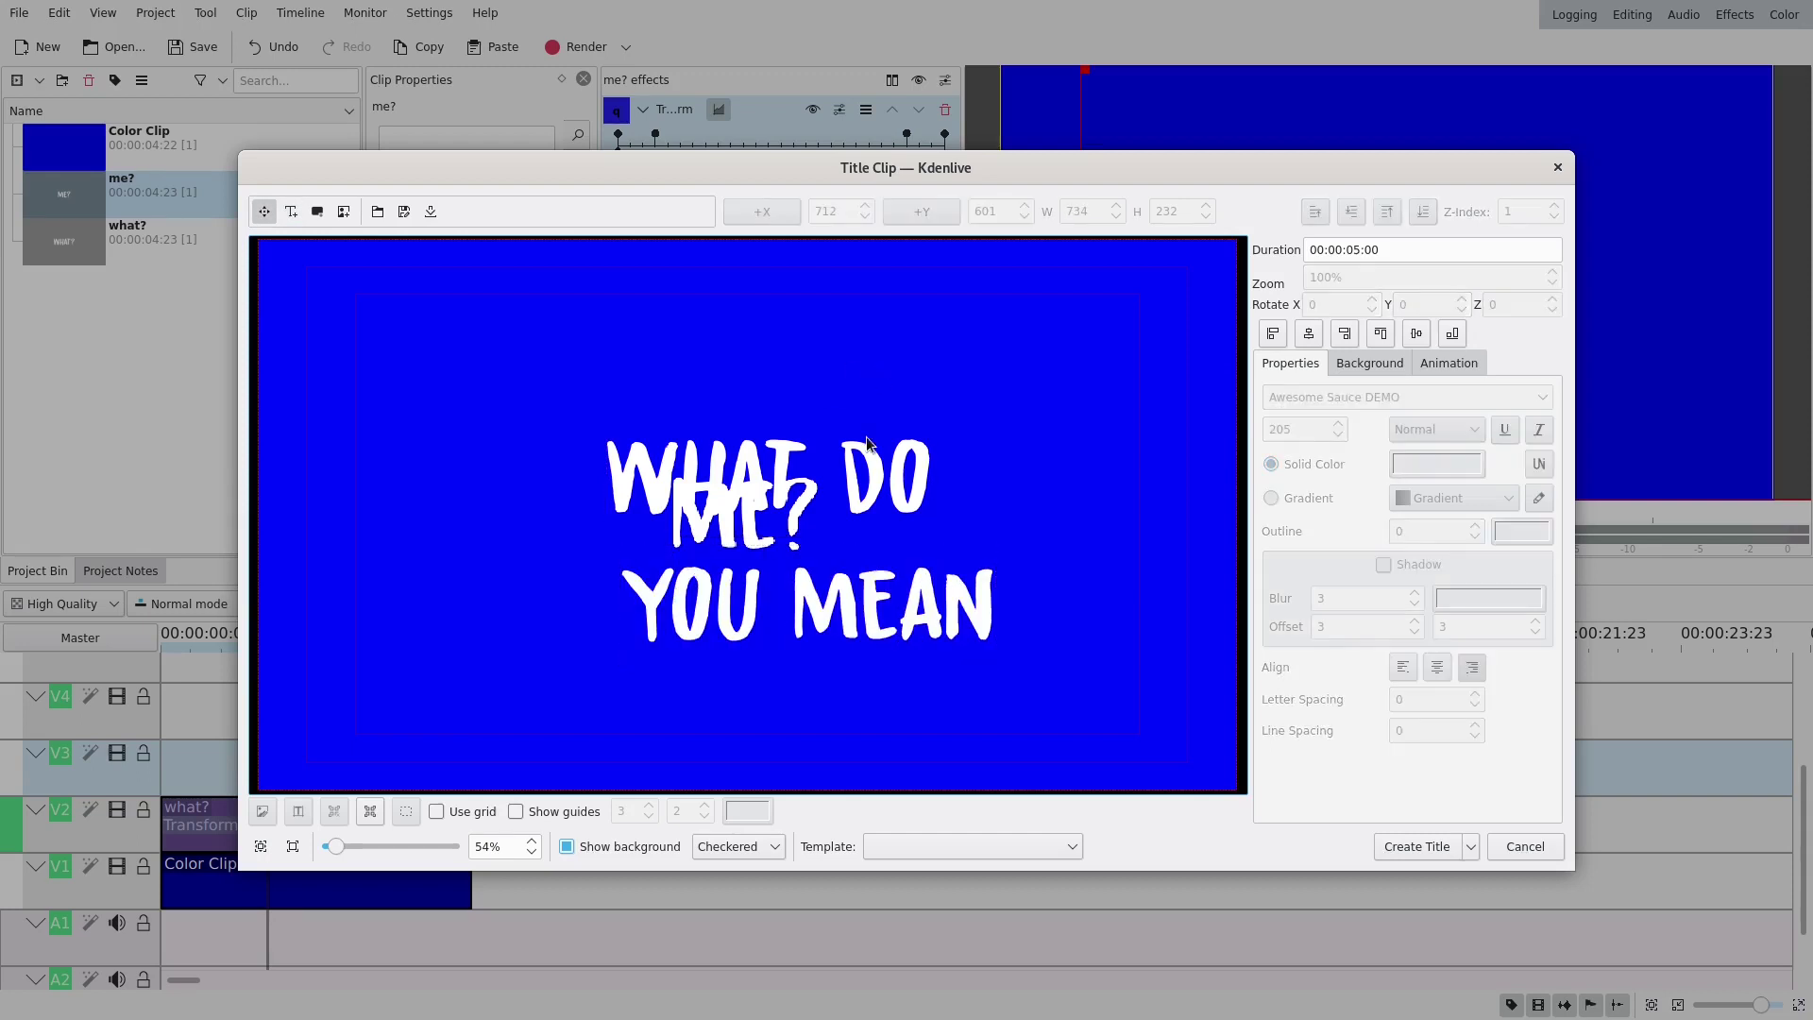
left_click(608, 846)
left_click_drag(855, 483, 803, 480)
left_click_drag(849, 621, 769, 575)
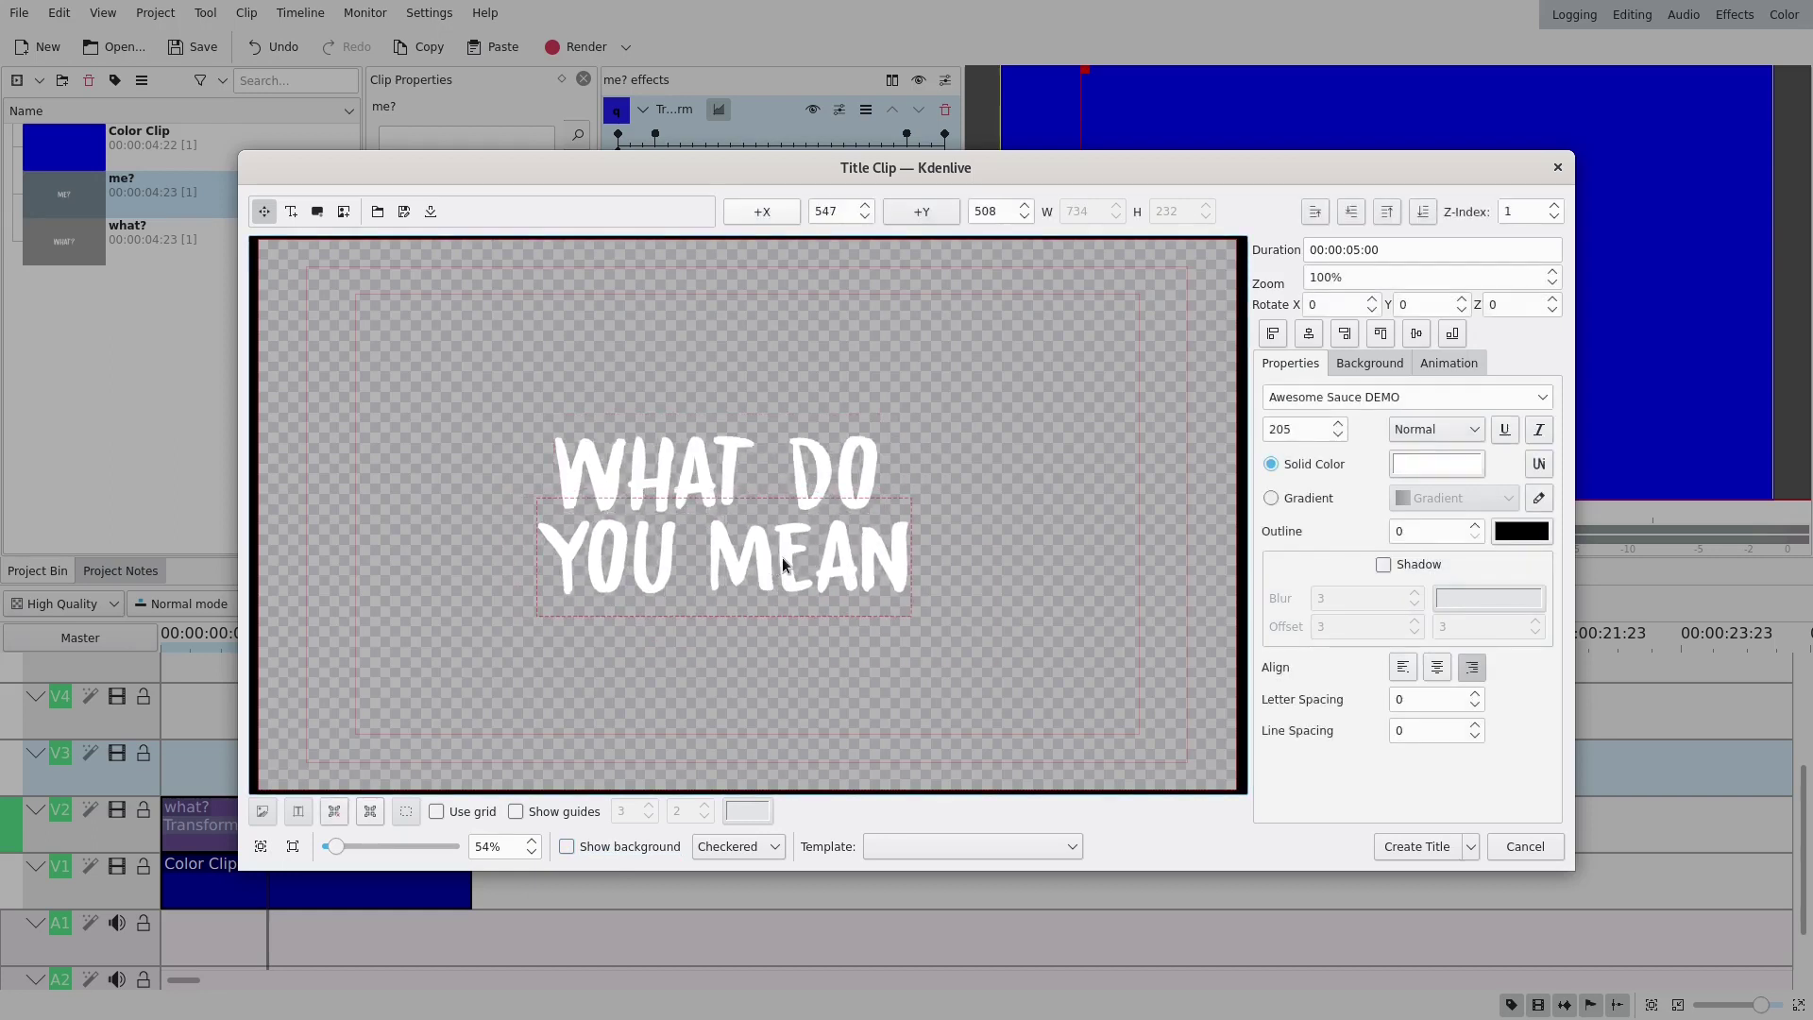
scroll(1296, 425, "down", 20)
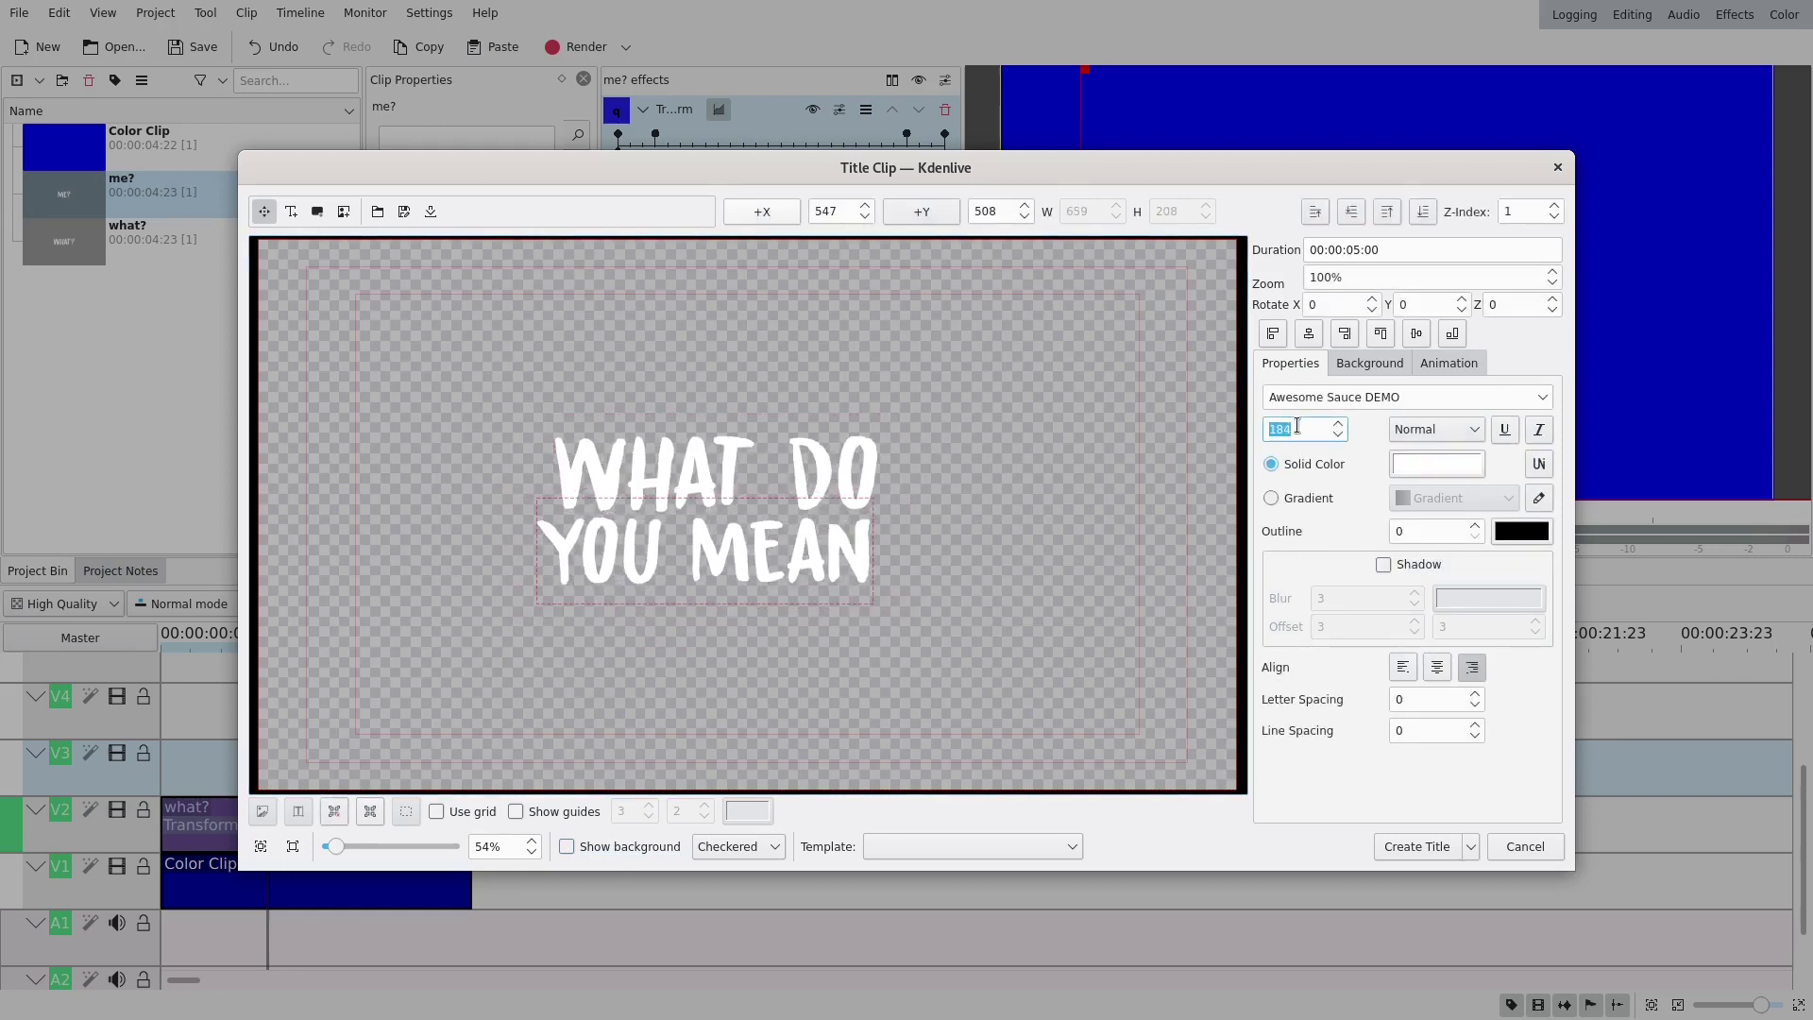
left_click_drag(729, 552, 764, 561)
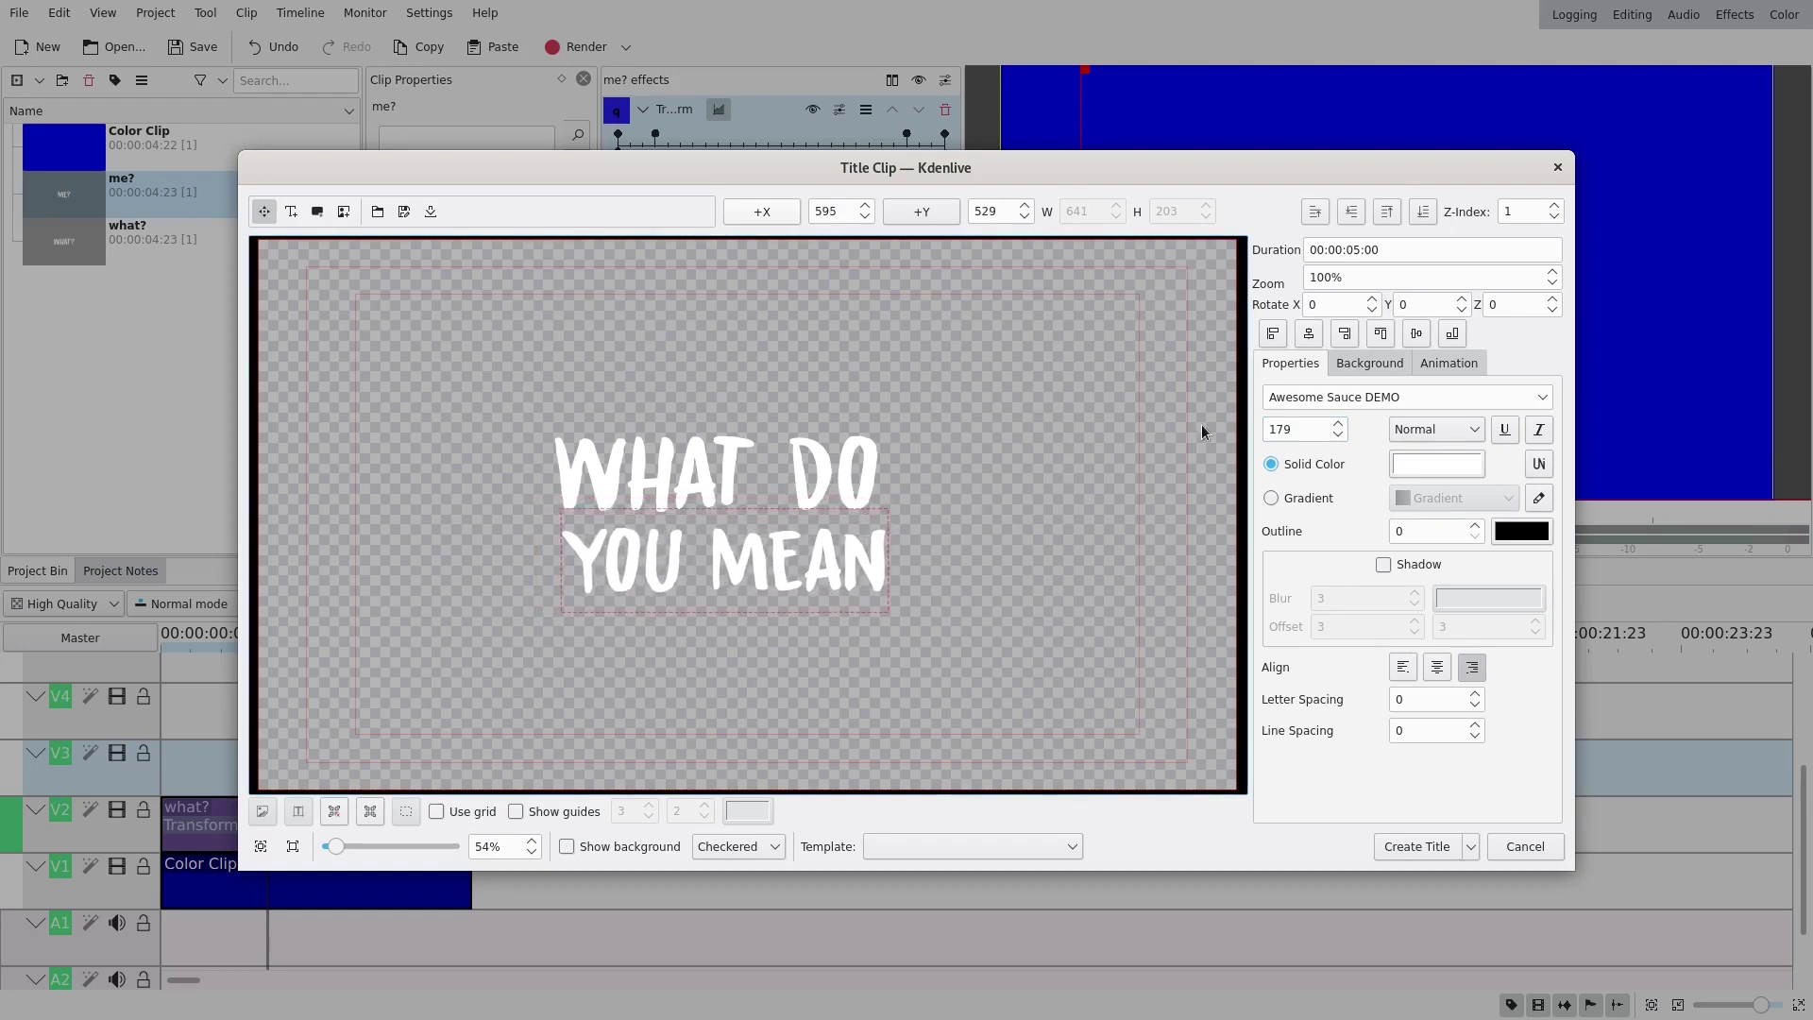
left_click(1309, 334)
left_click_drag(799, 475, 831, 488)
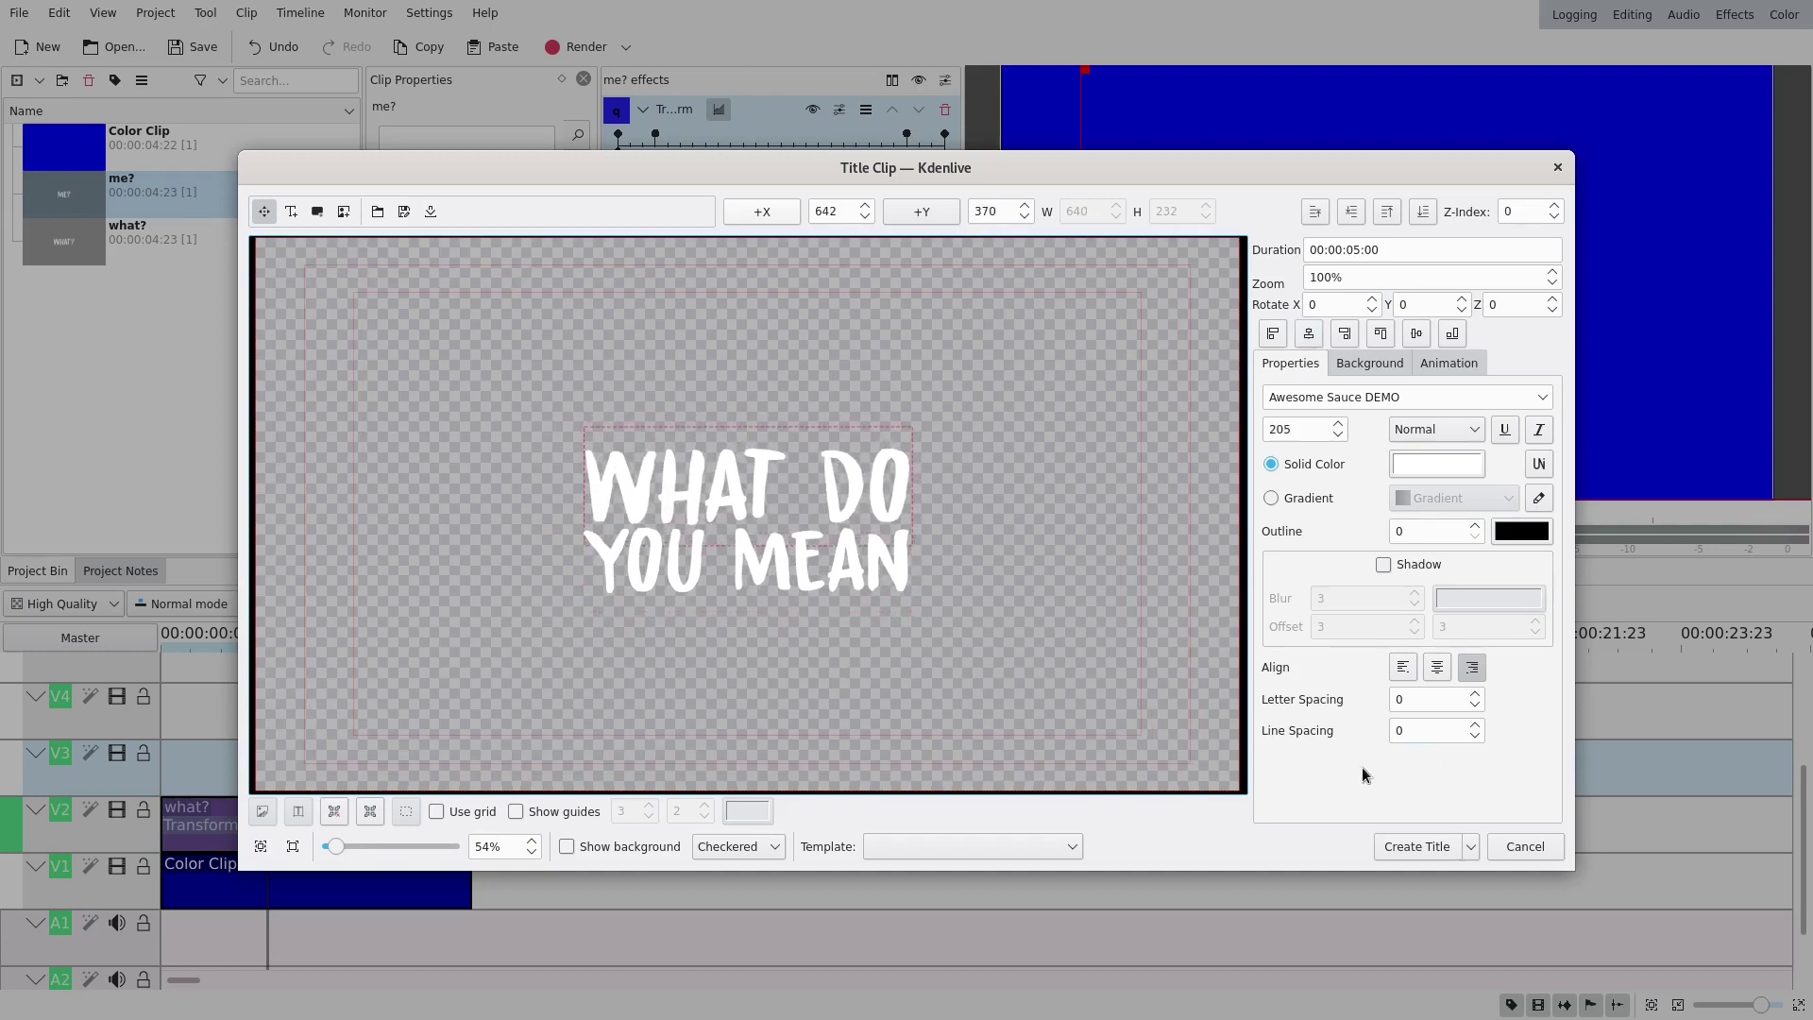
left_click(1414, 845)
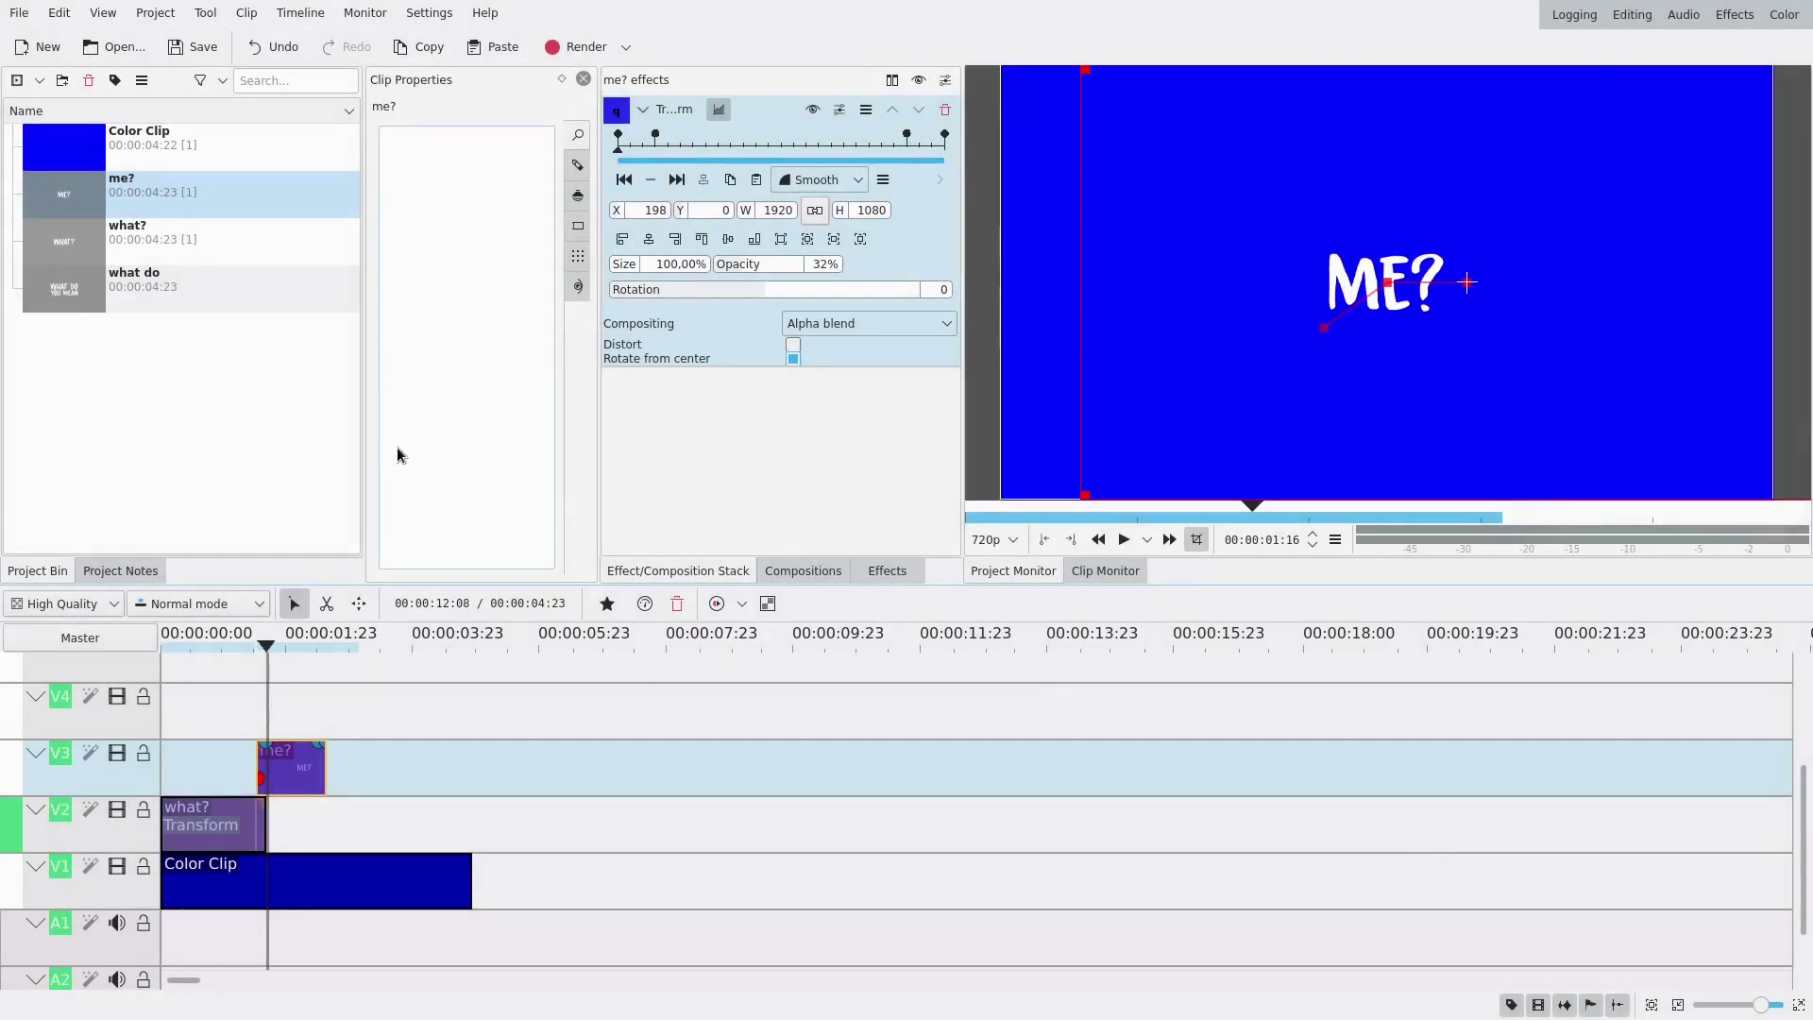
Duplicate the what do title clip three times in the Project Bin.
right_click(61, 296)
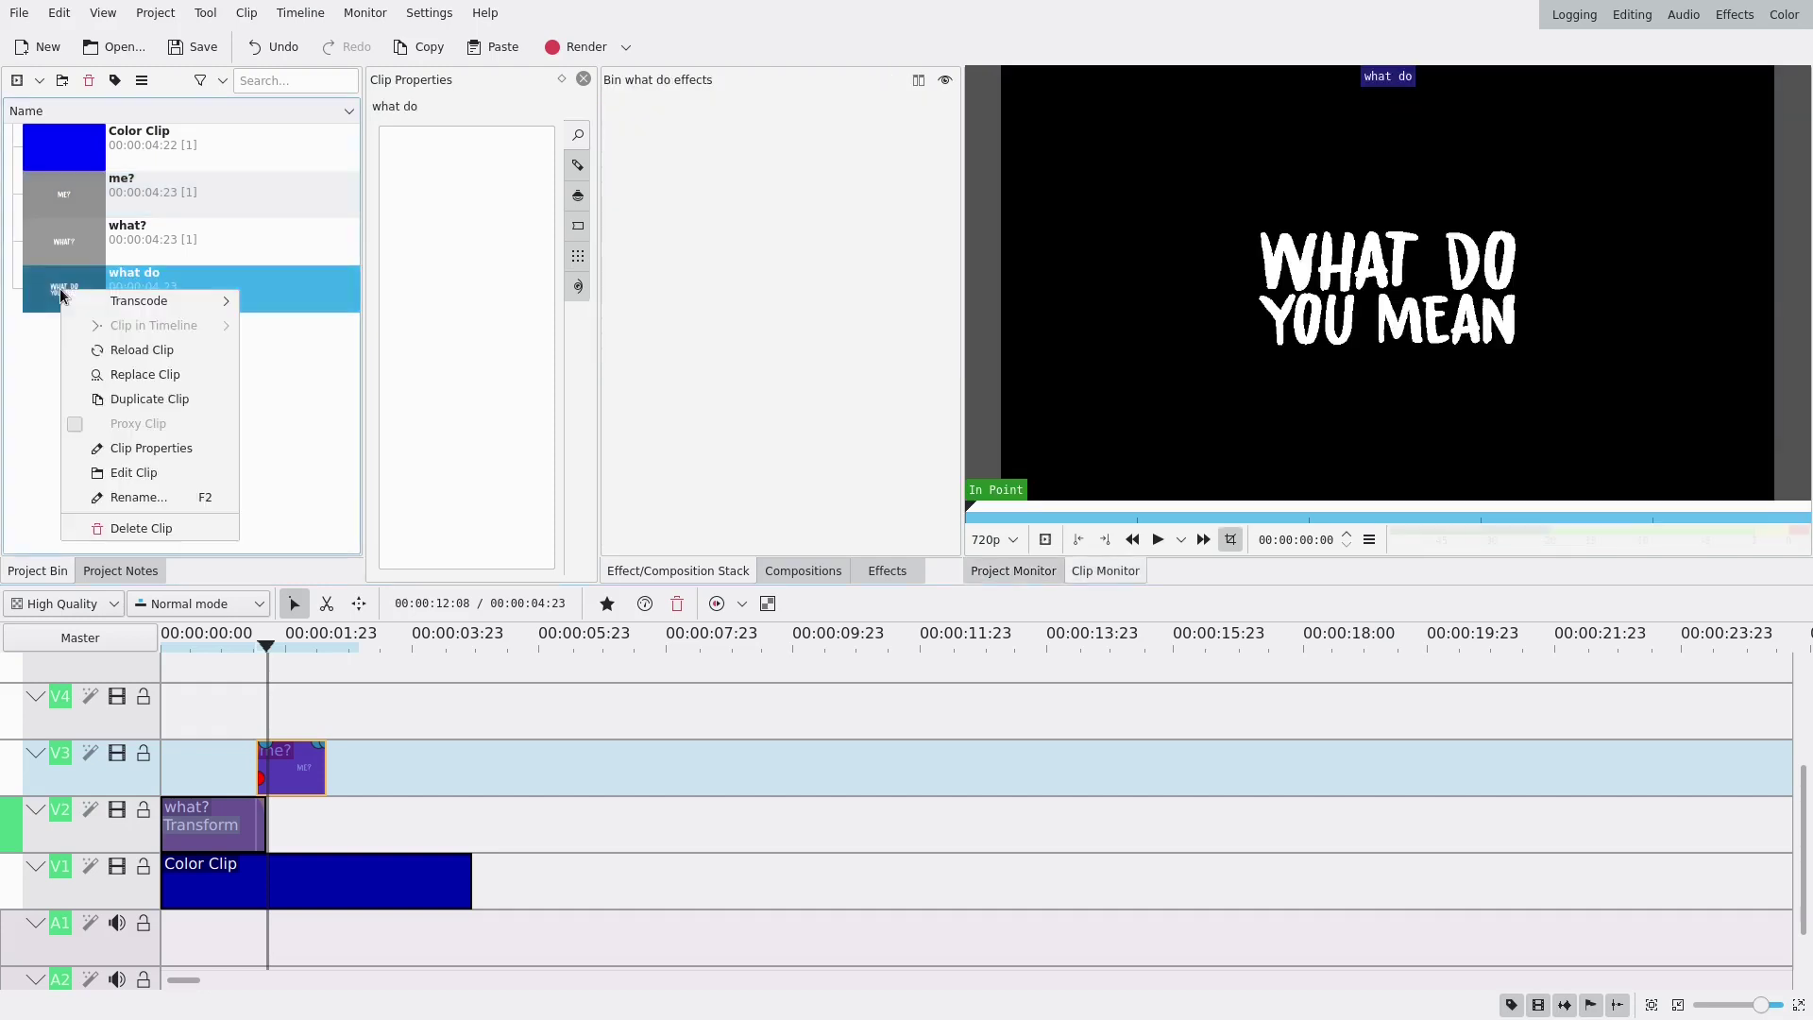
left_click(111, 398)
right_click(71, 338)
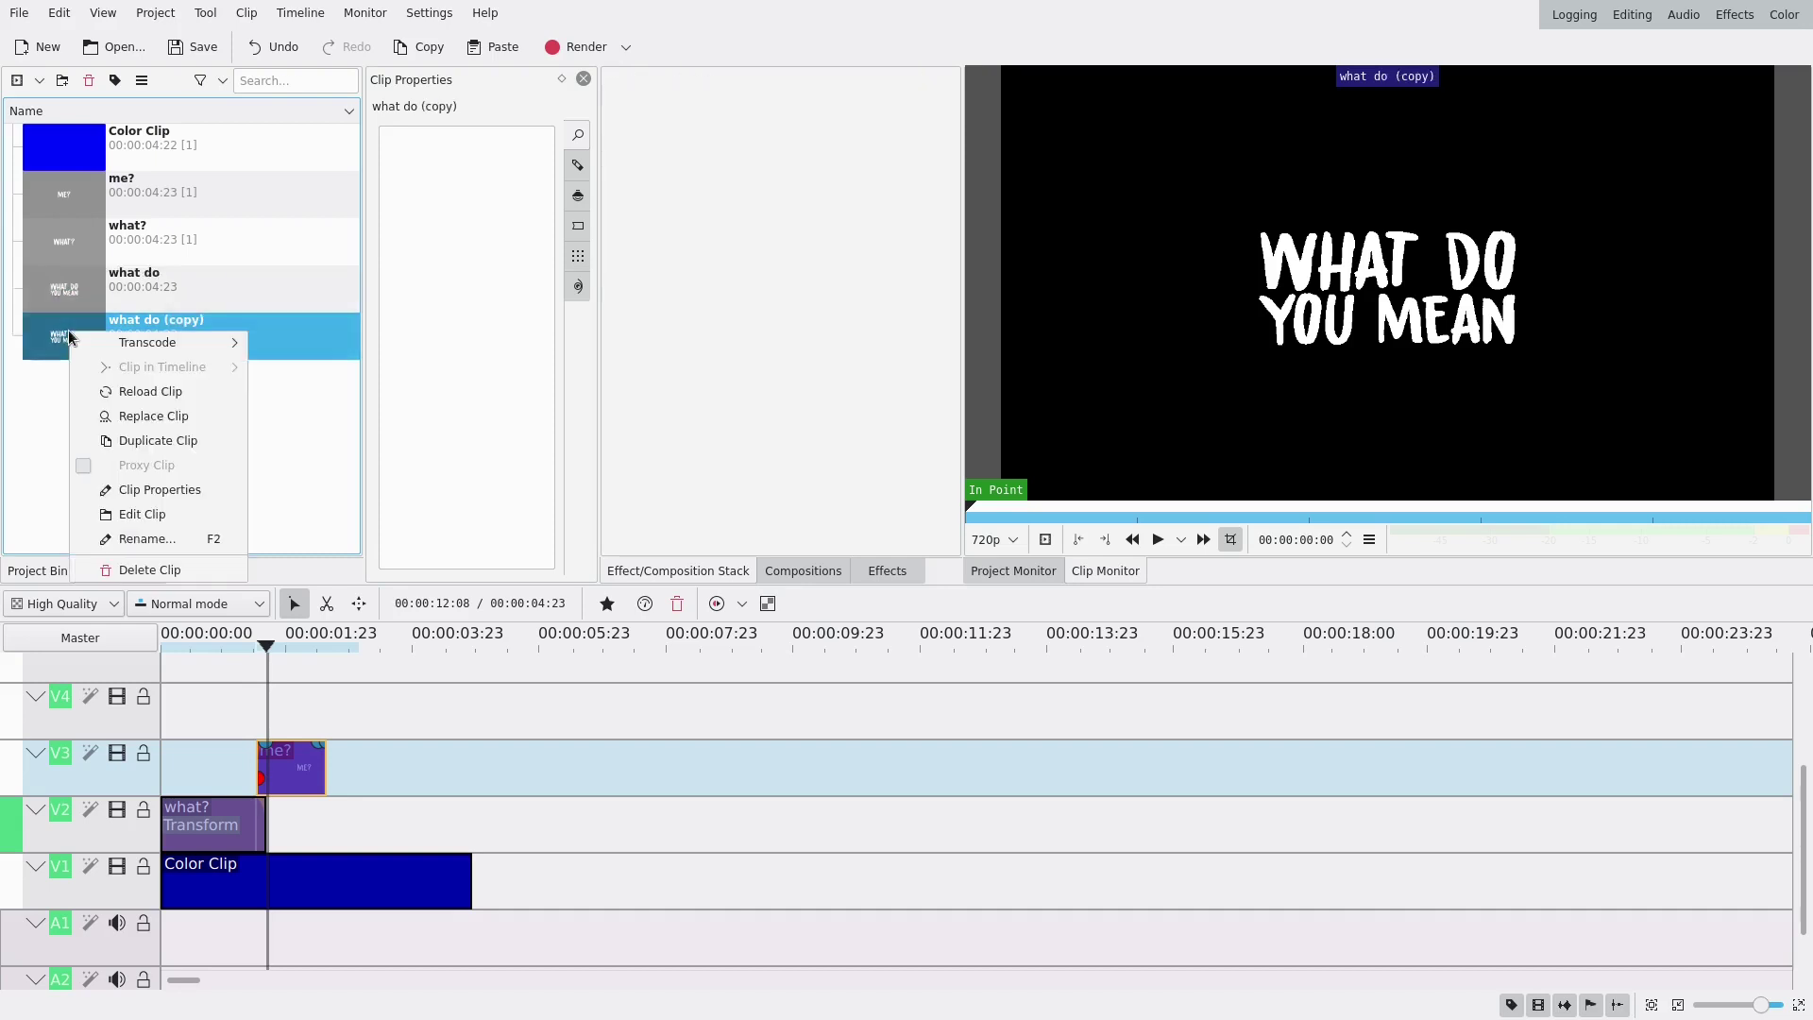
left_click(85, 446)
right_click(71, 386)
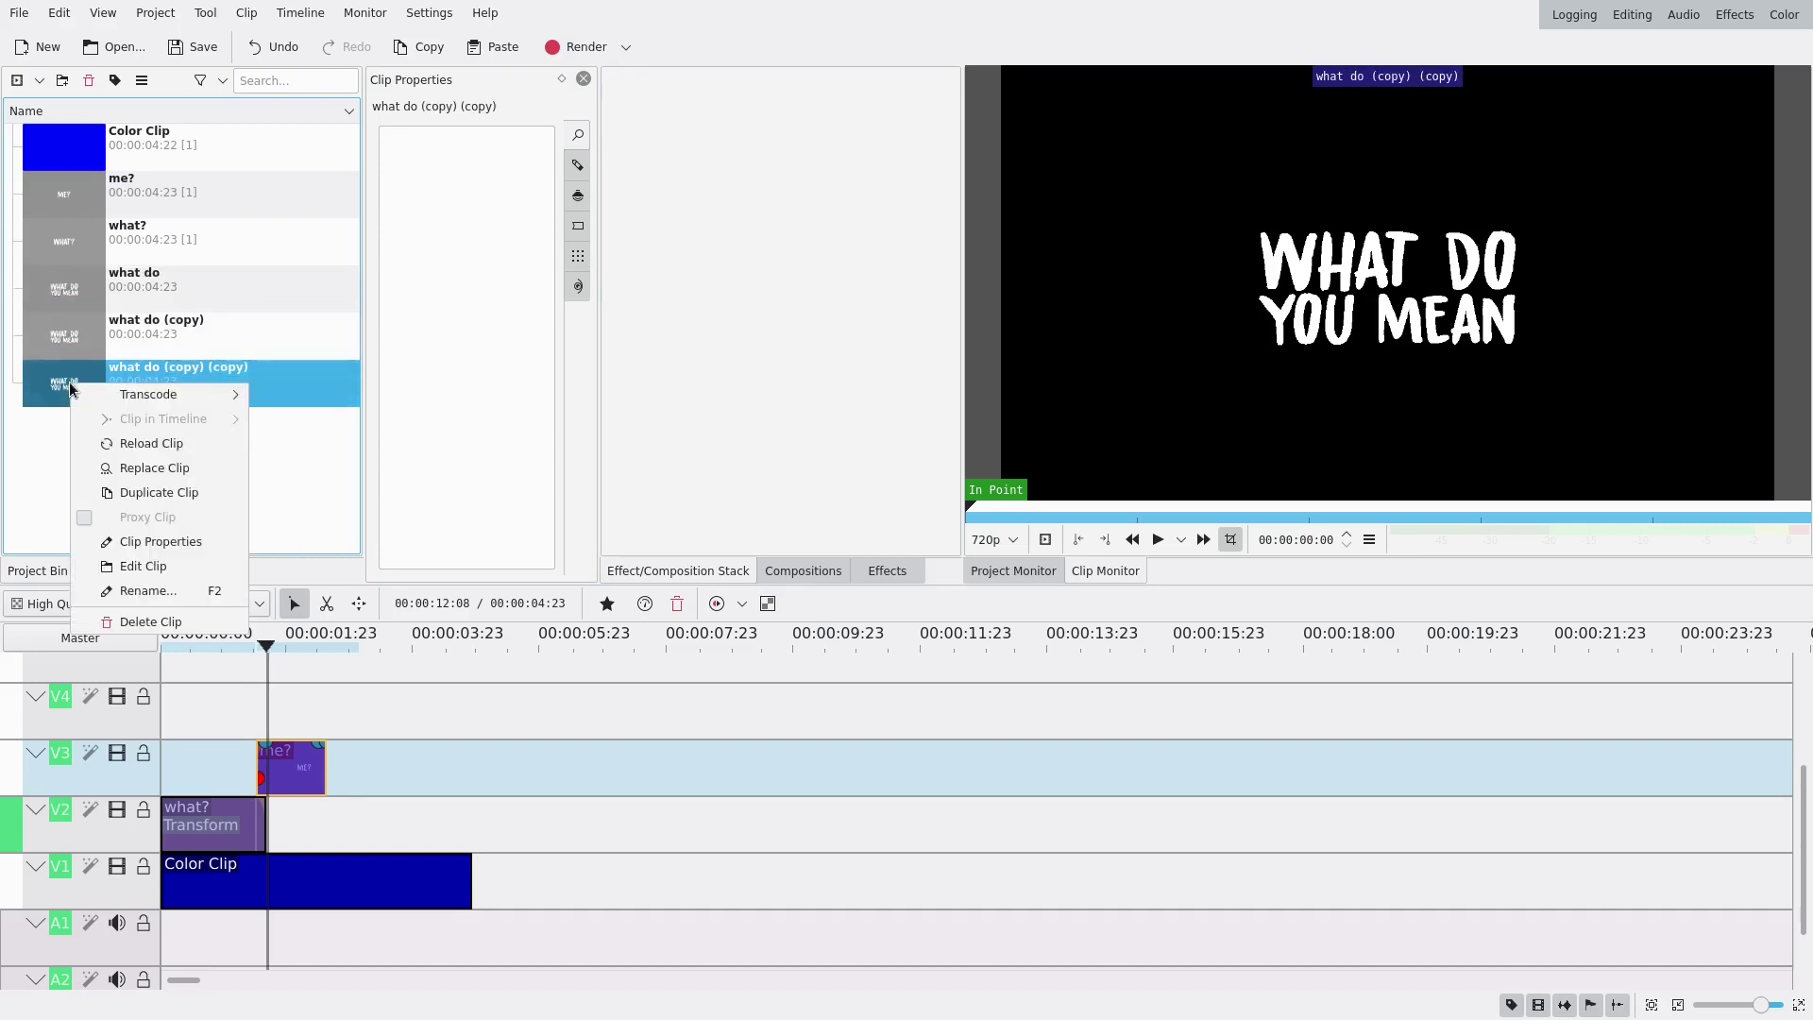
left_click(113, 492)
Cut the original what do title down to just WHAT and apply the change.
double_click(83, 292)
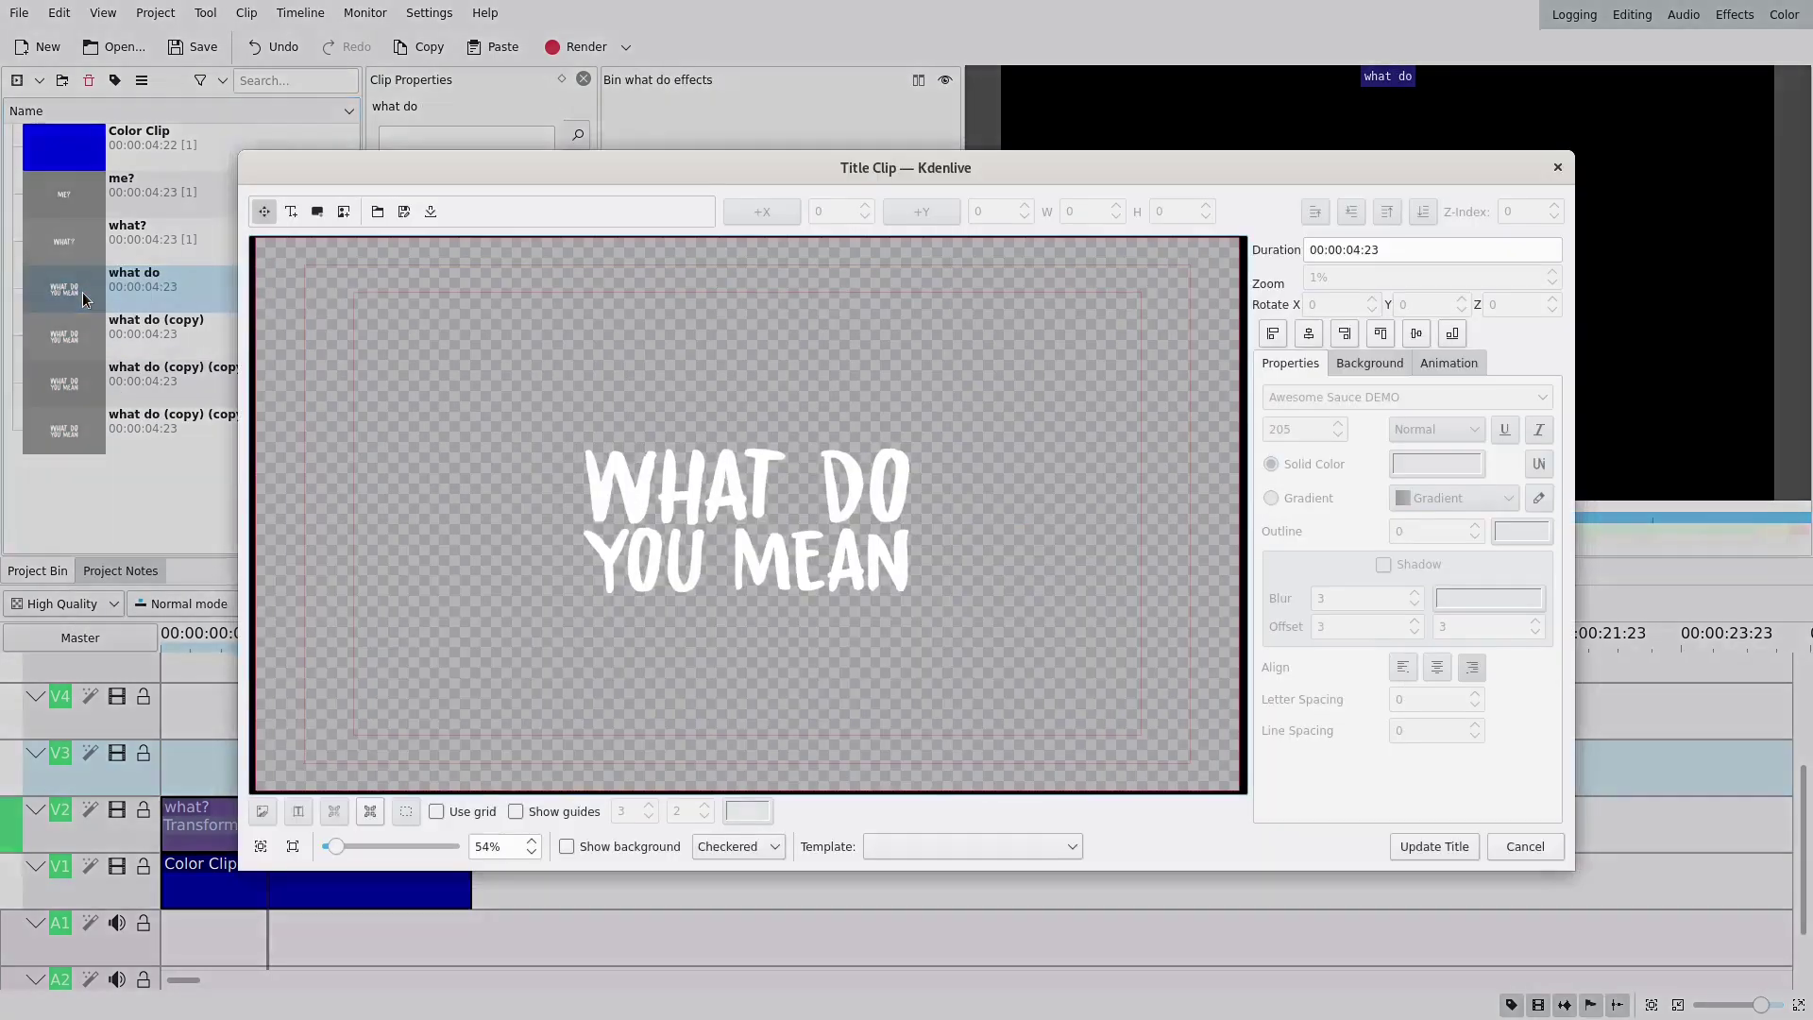
left_click_drag(805, 479, 952, 487)
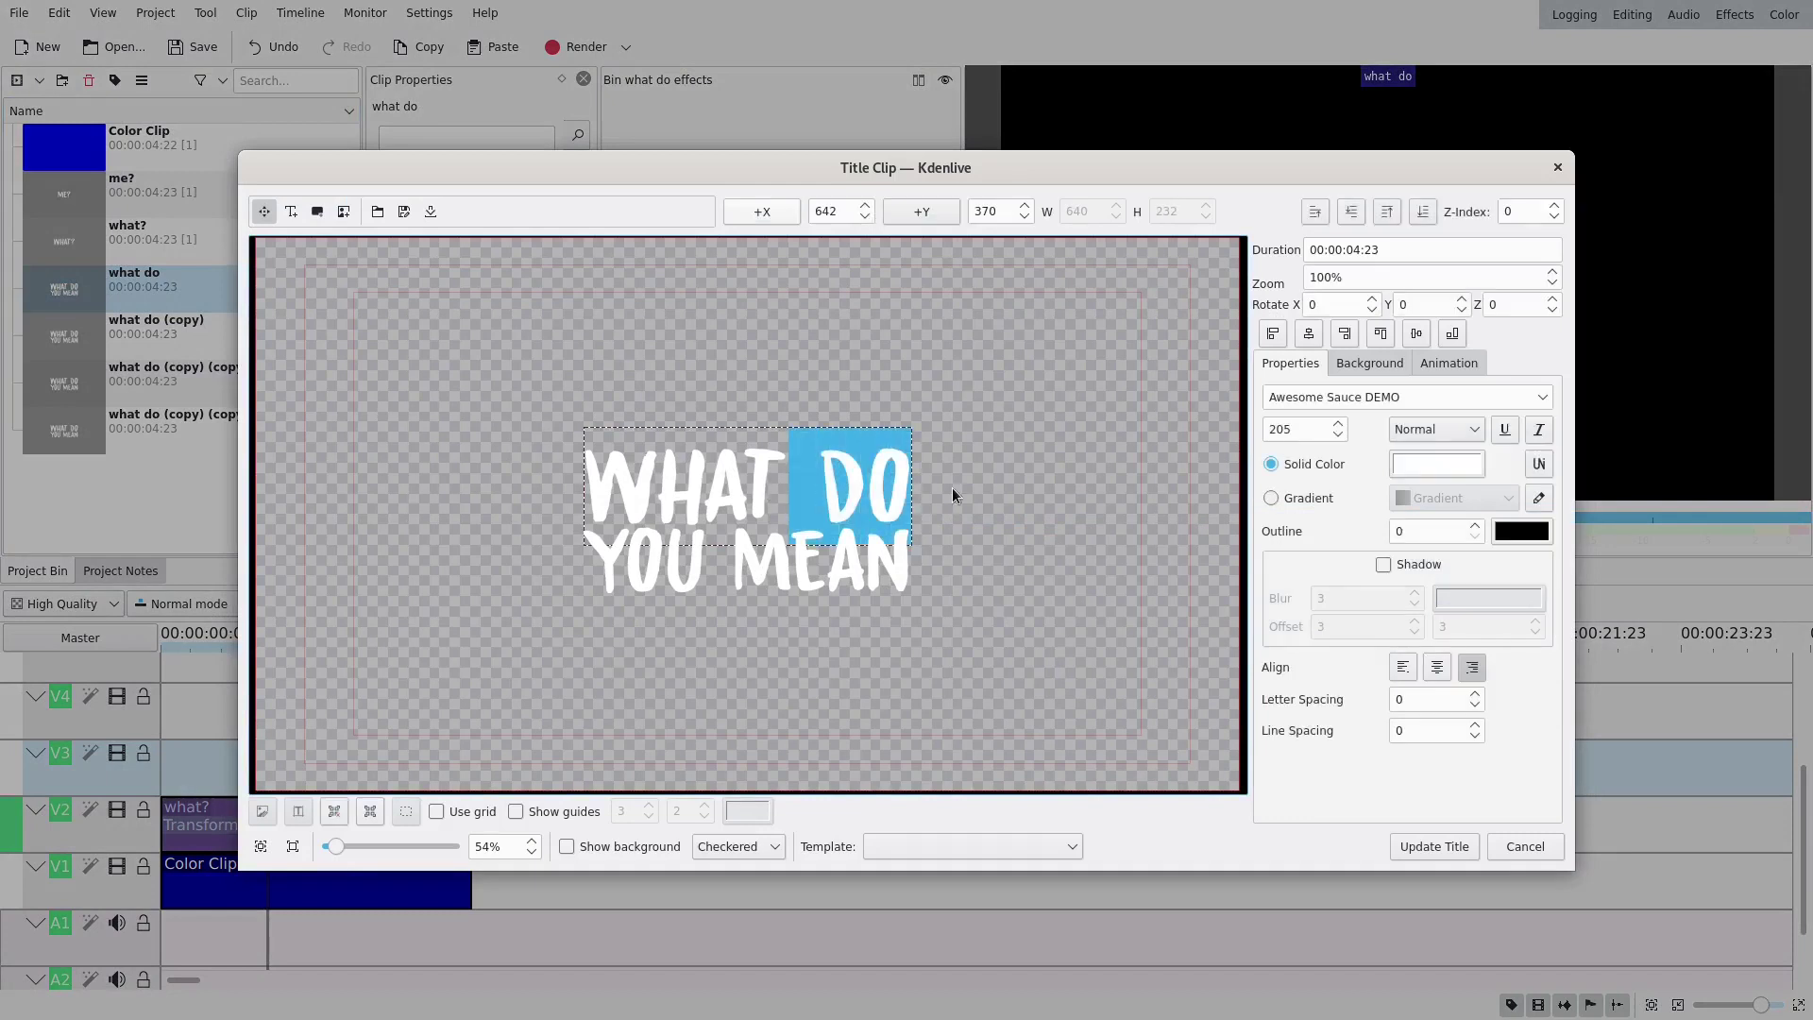
key("BackSpace")
left_click(907, 511)
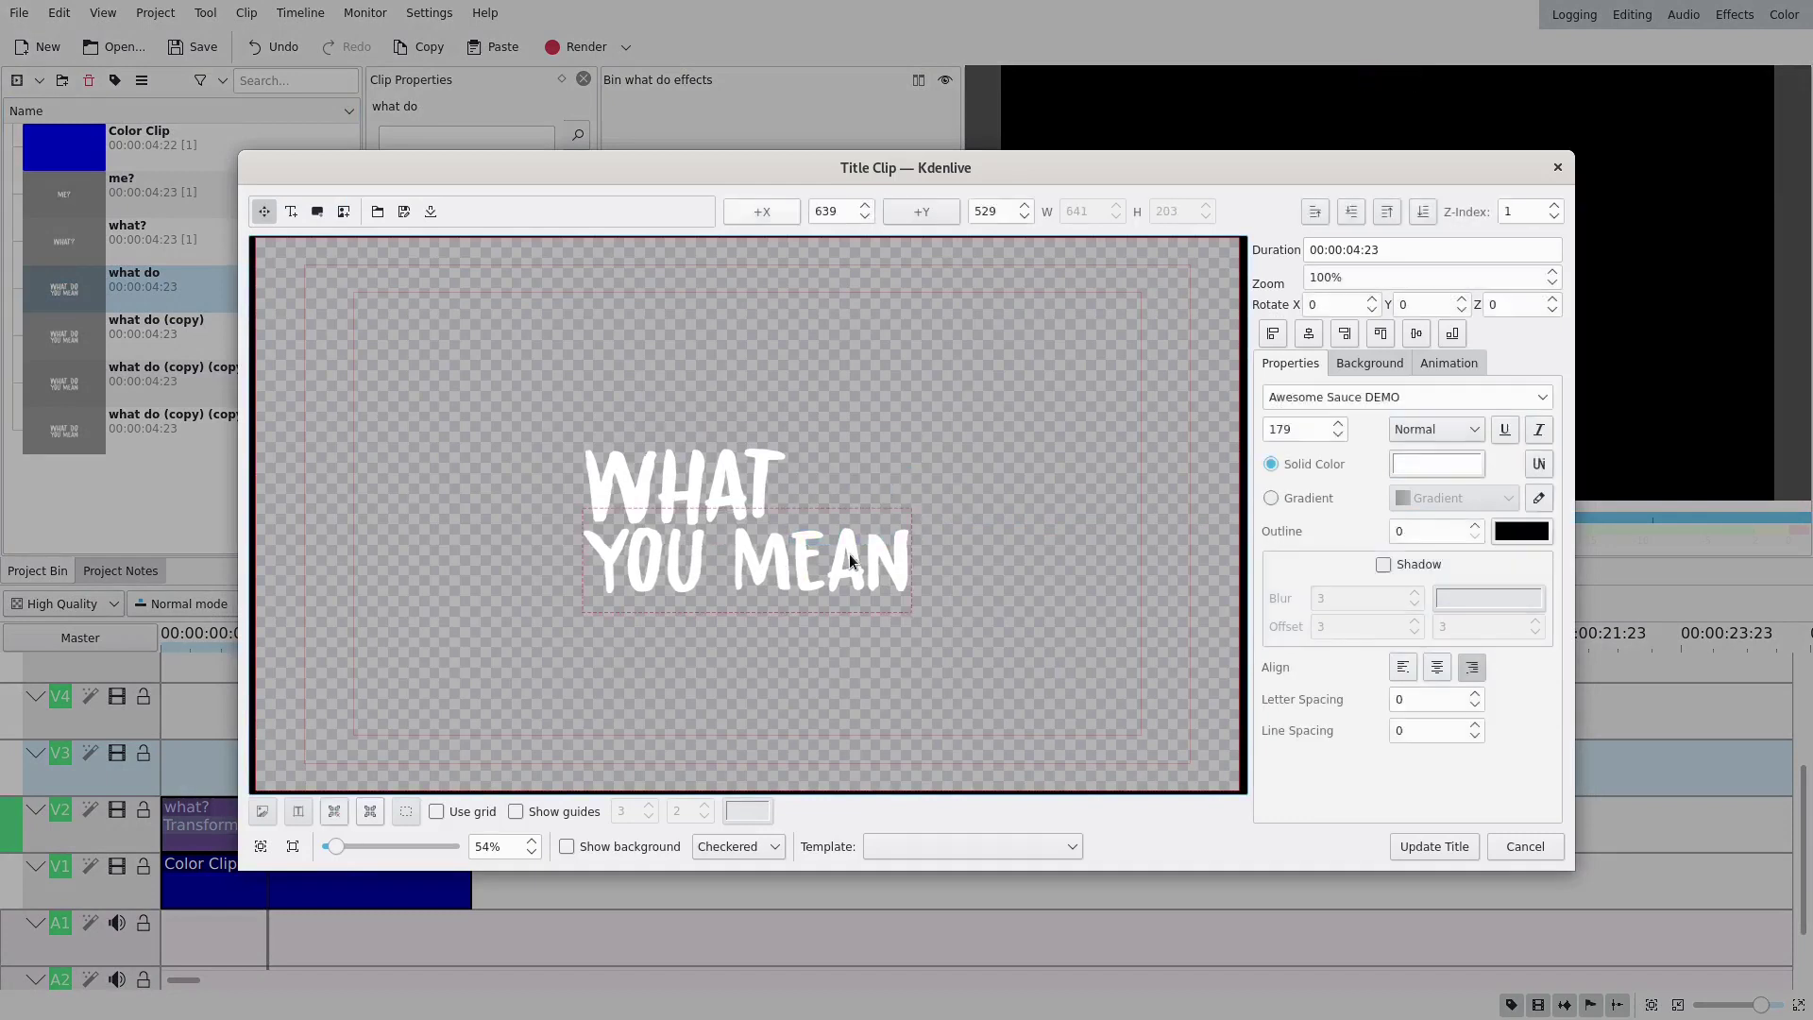
key("Delete")
left_click(1450, 848)
In the first copy, delete WHAT to leave DO and set its horizontal position to 1200.
double_click(56, 338)
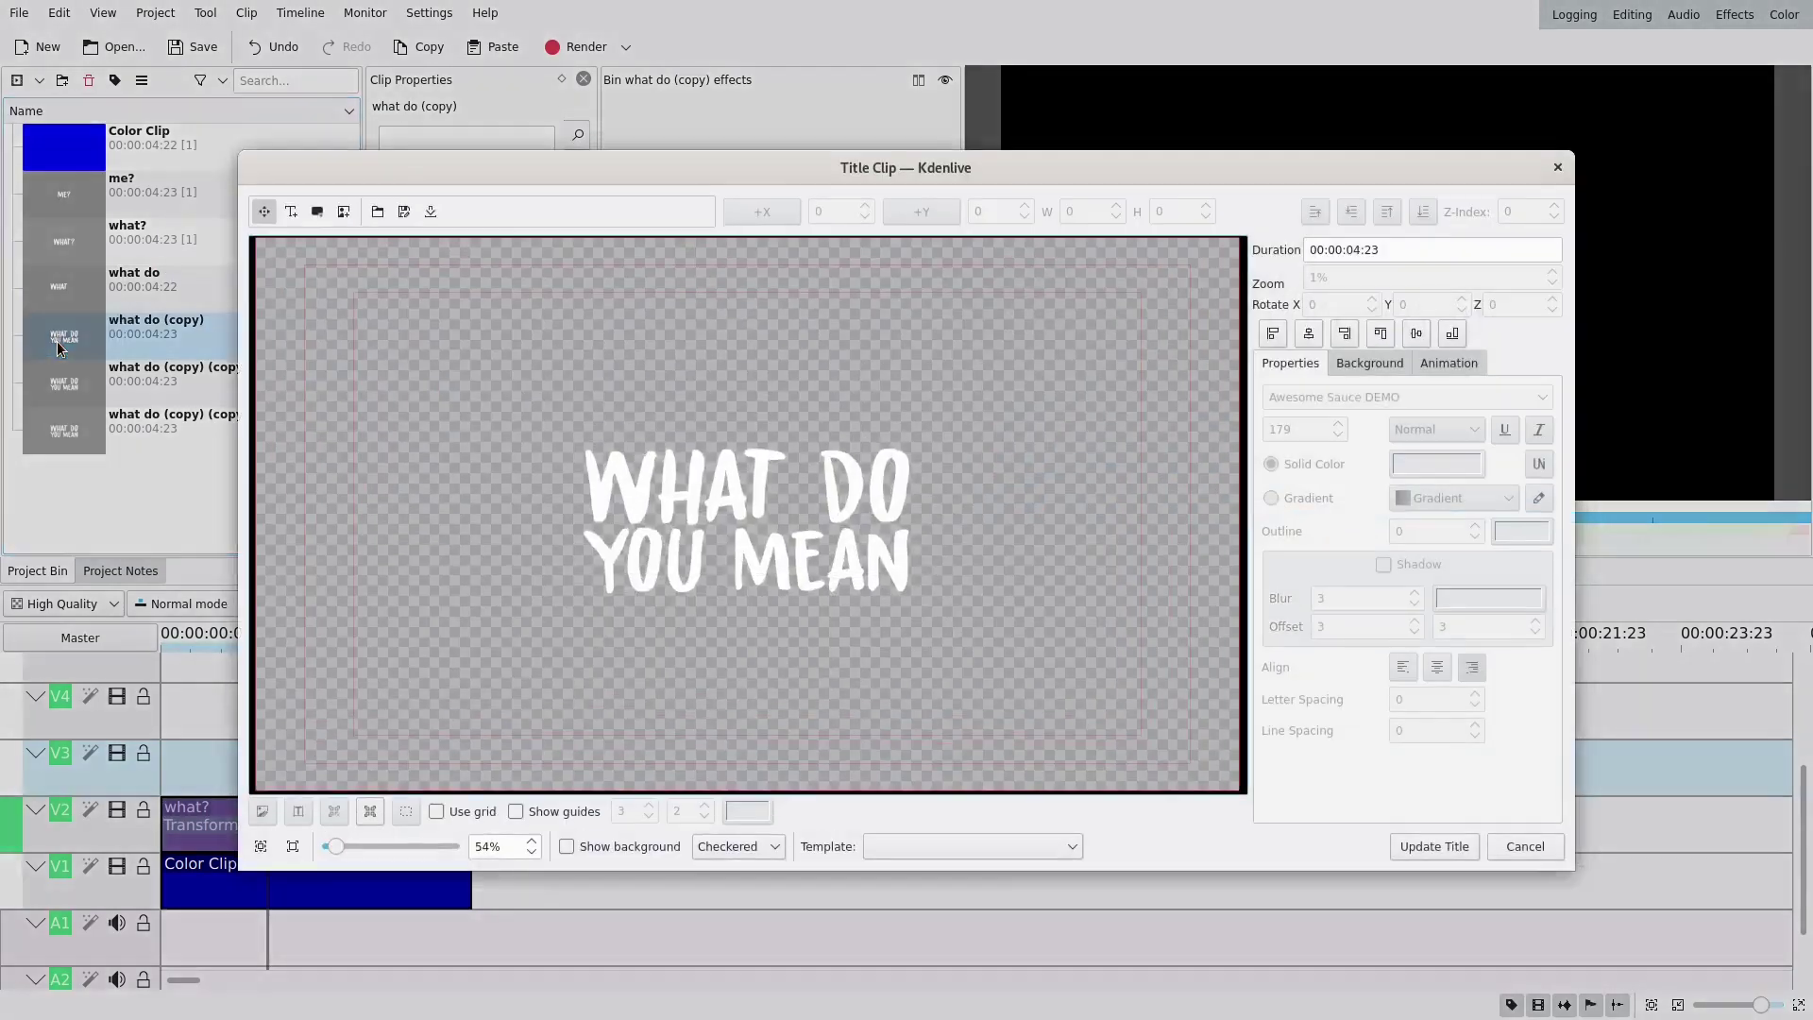
left_click(734, 500)
double_click(790, 487)
left_click_drag(818, 482, 588, 480)
key("BackSpace")
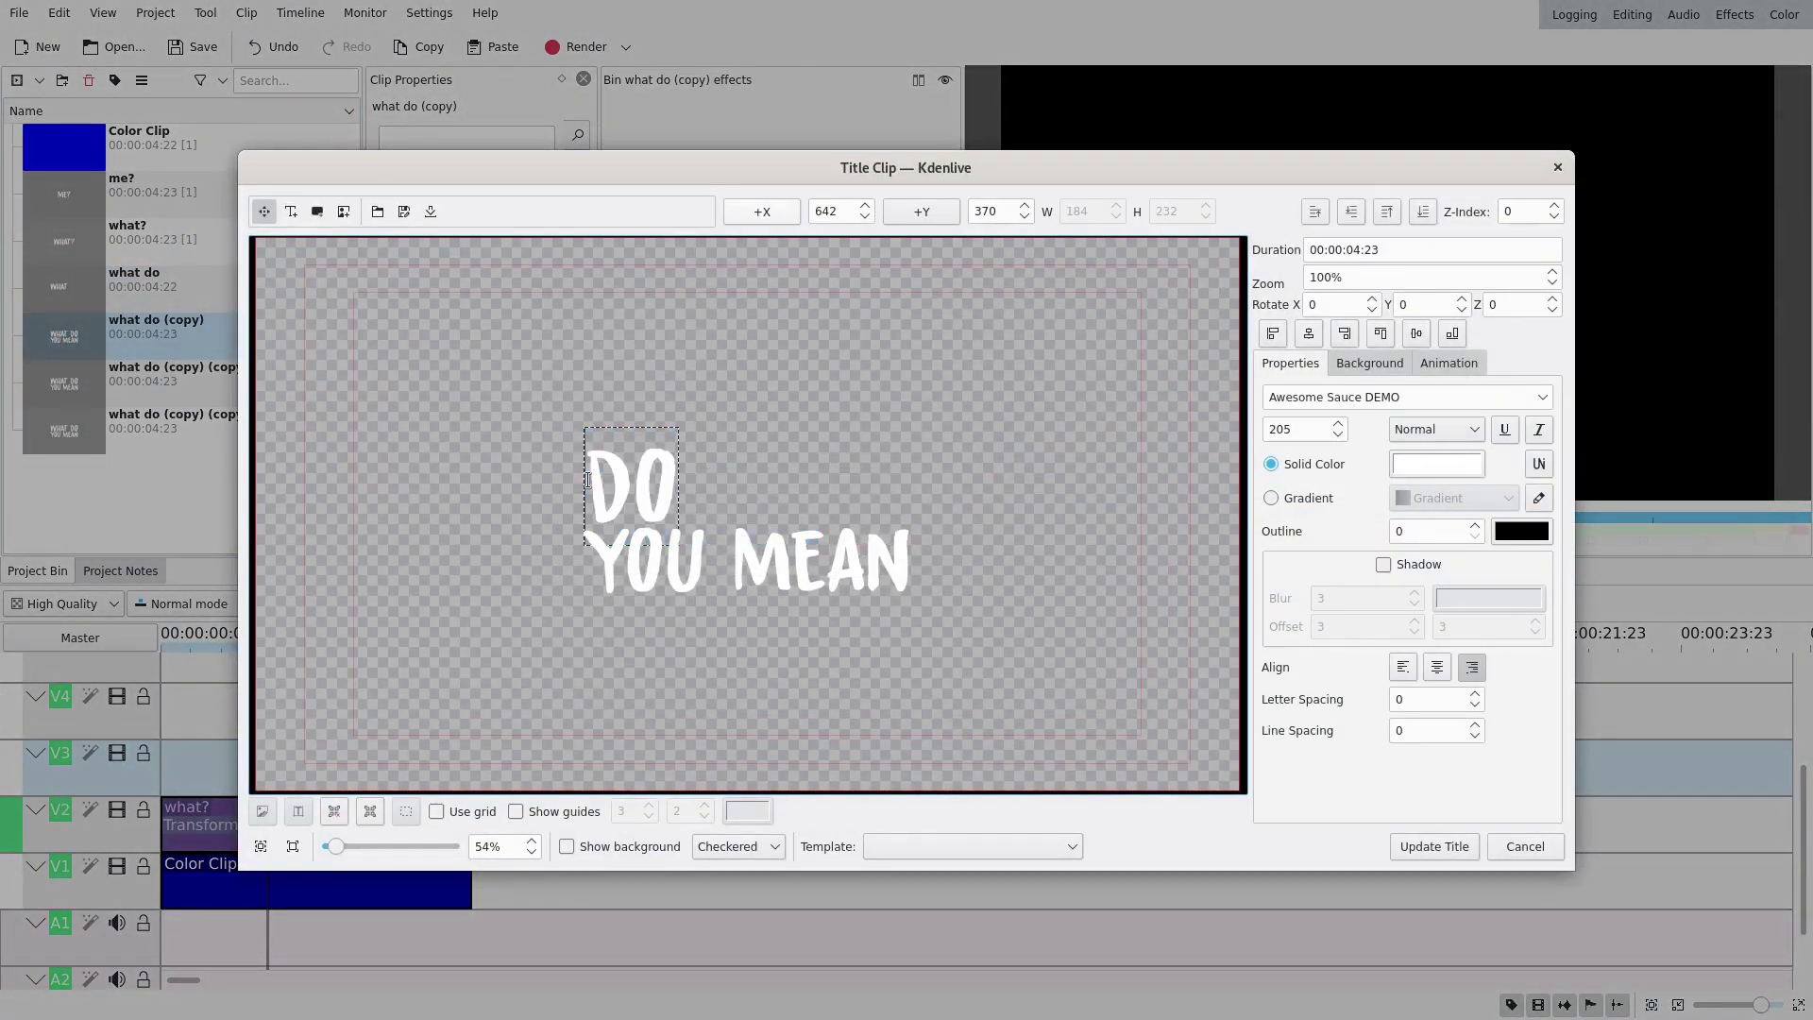
left_click(722, 478)
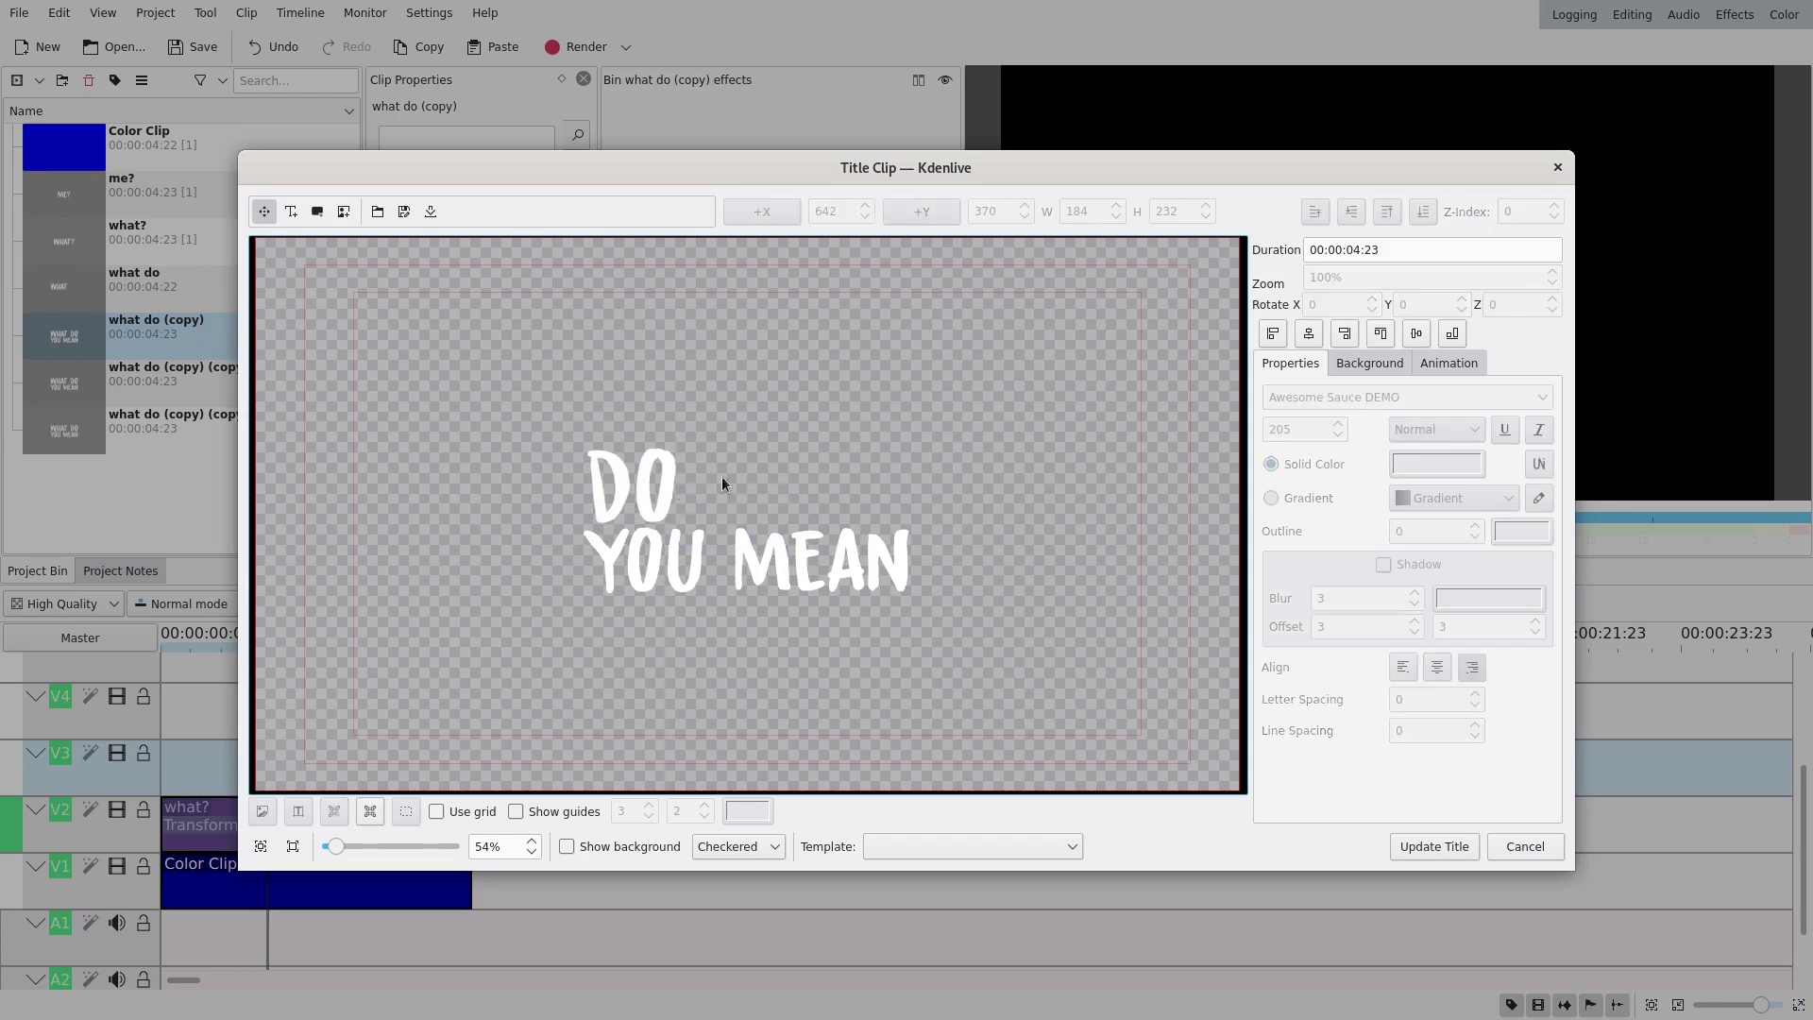
left_click(649, 489)
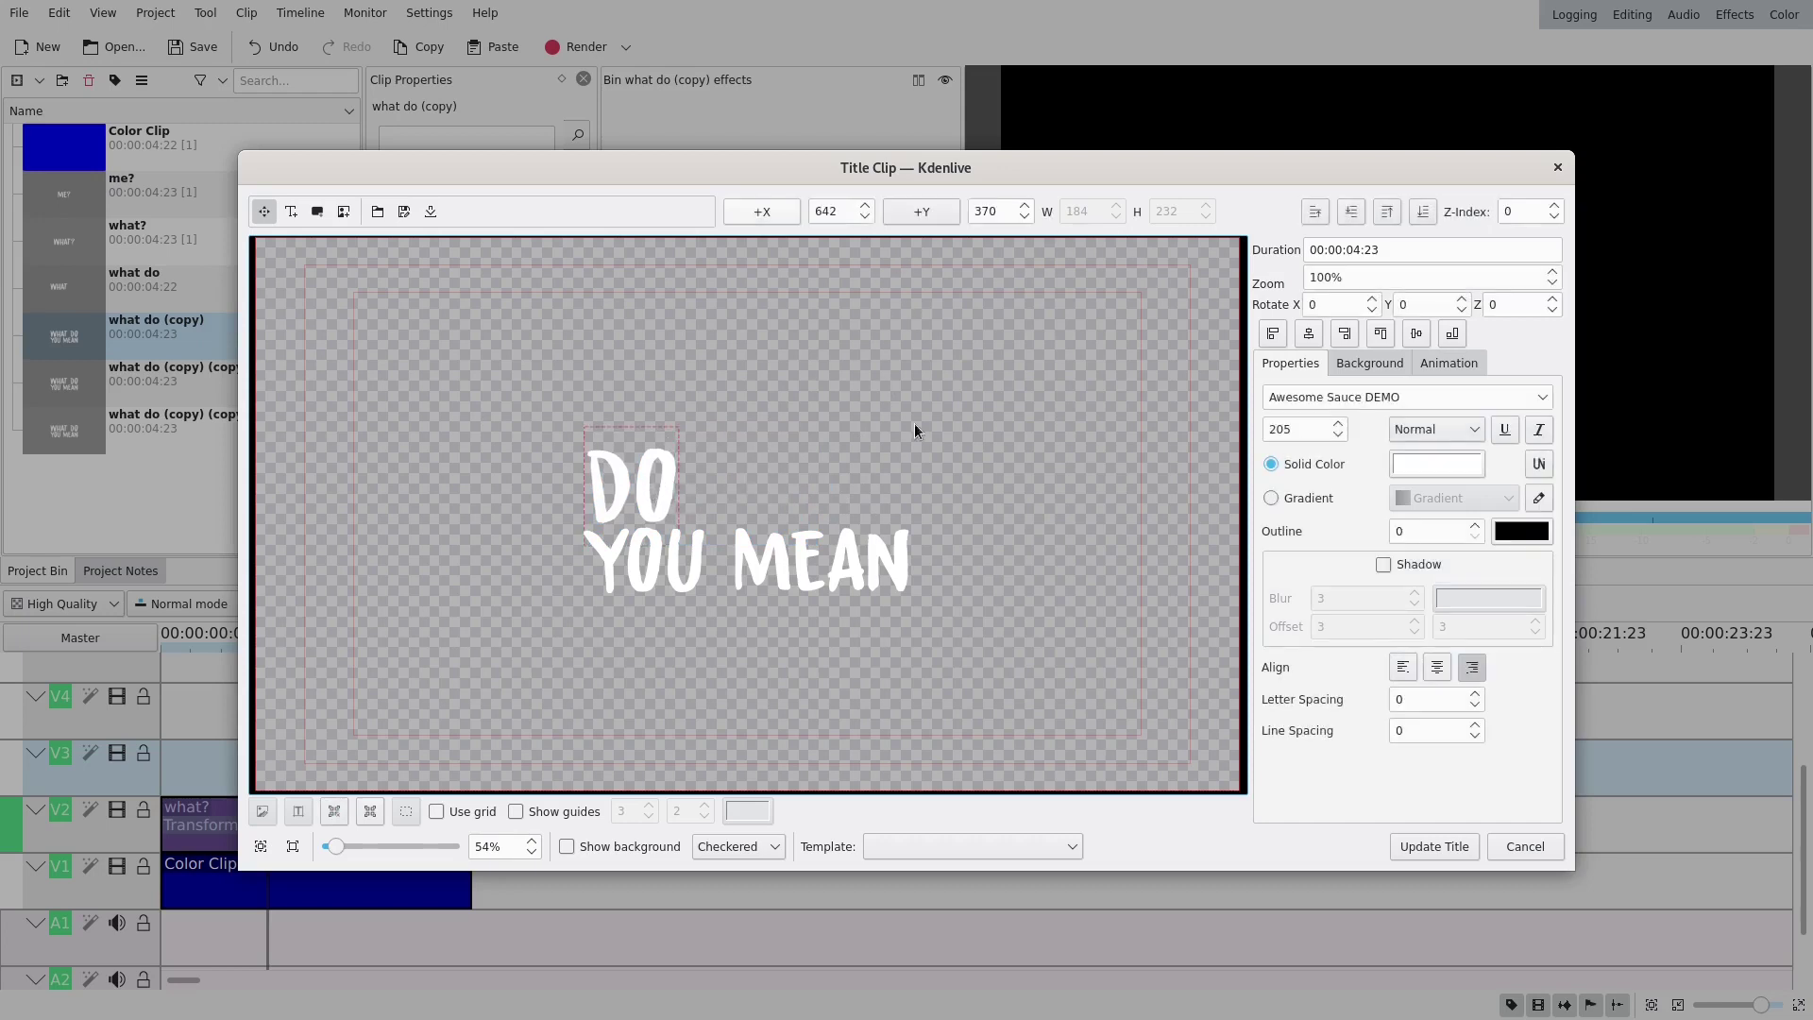
double_click(839, 211)
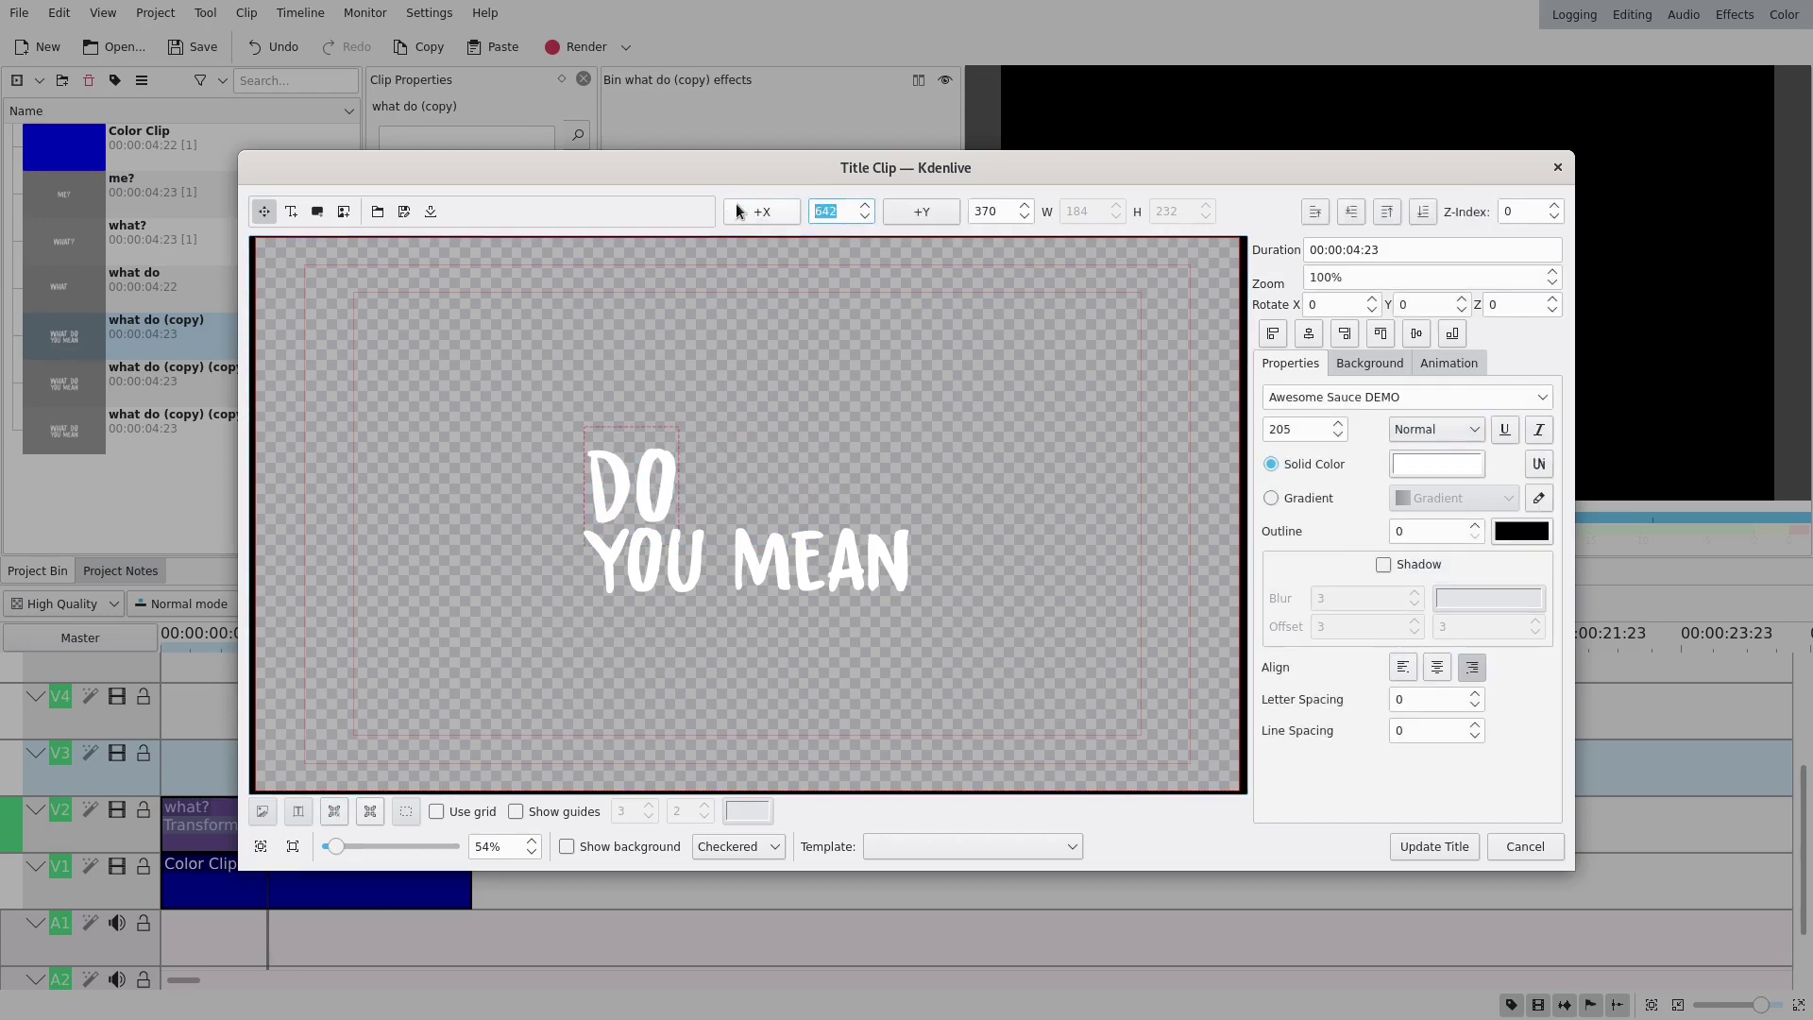
type("120")
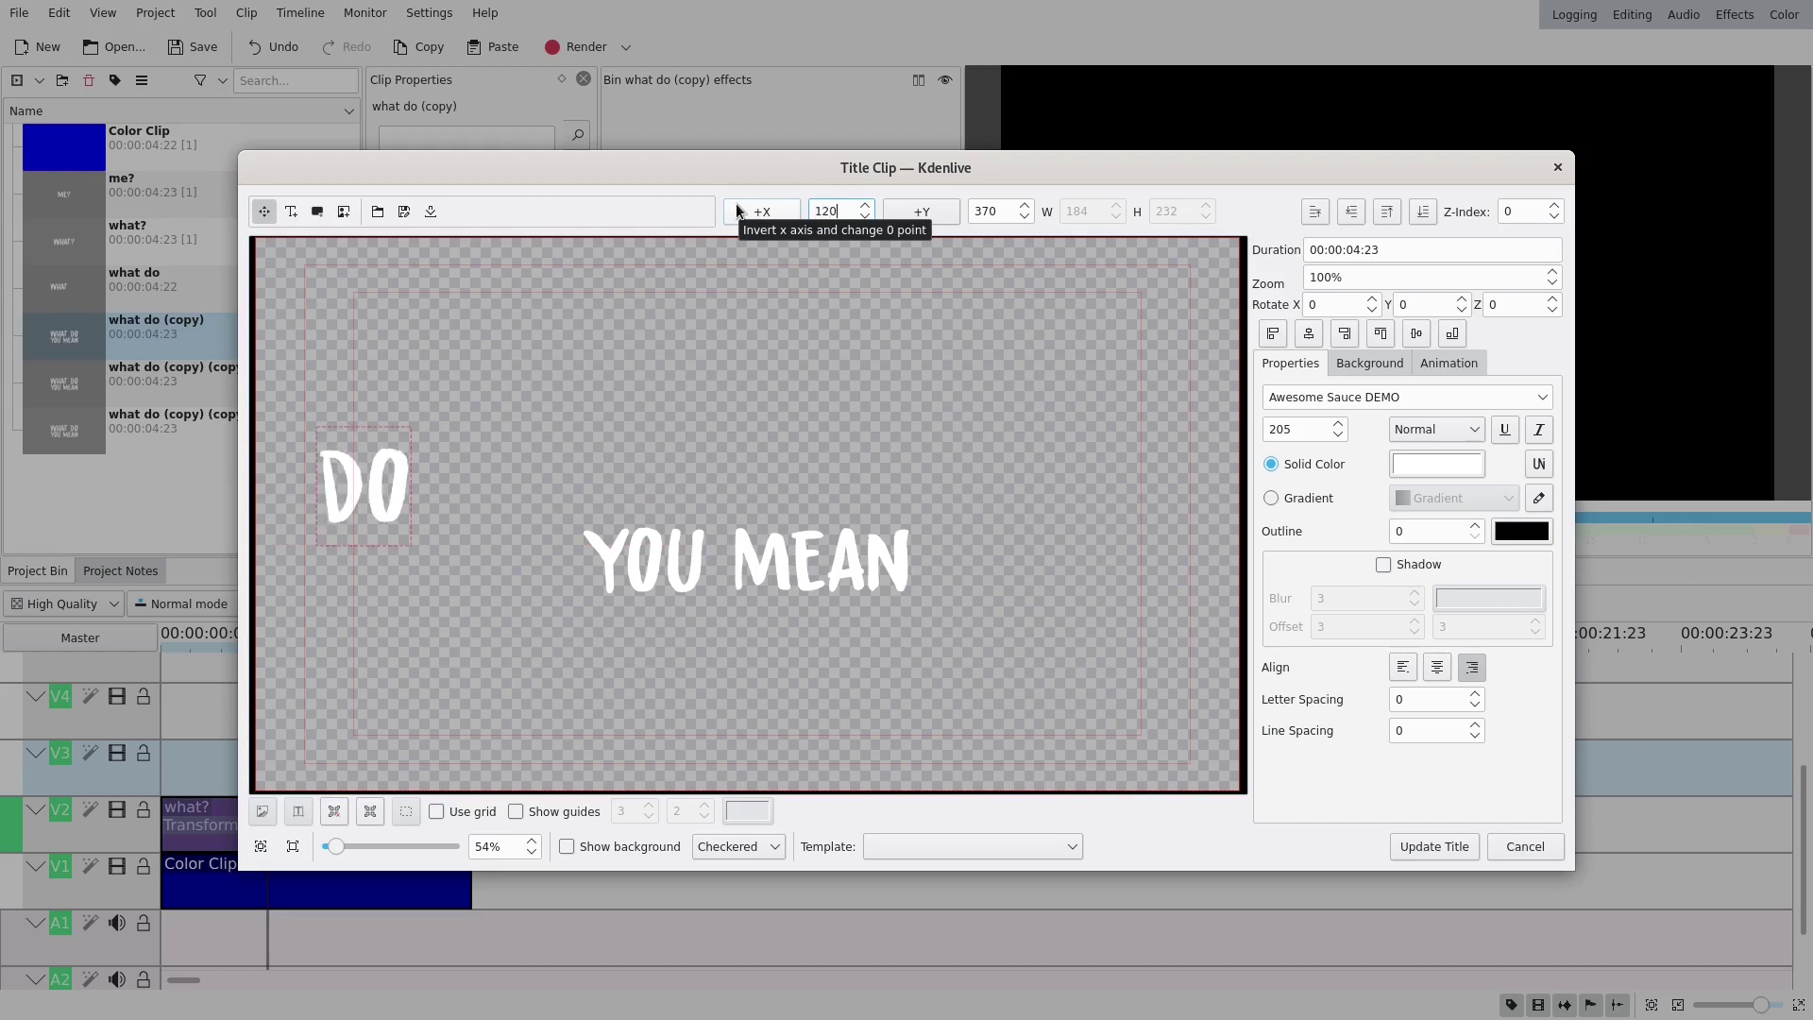
type("0")
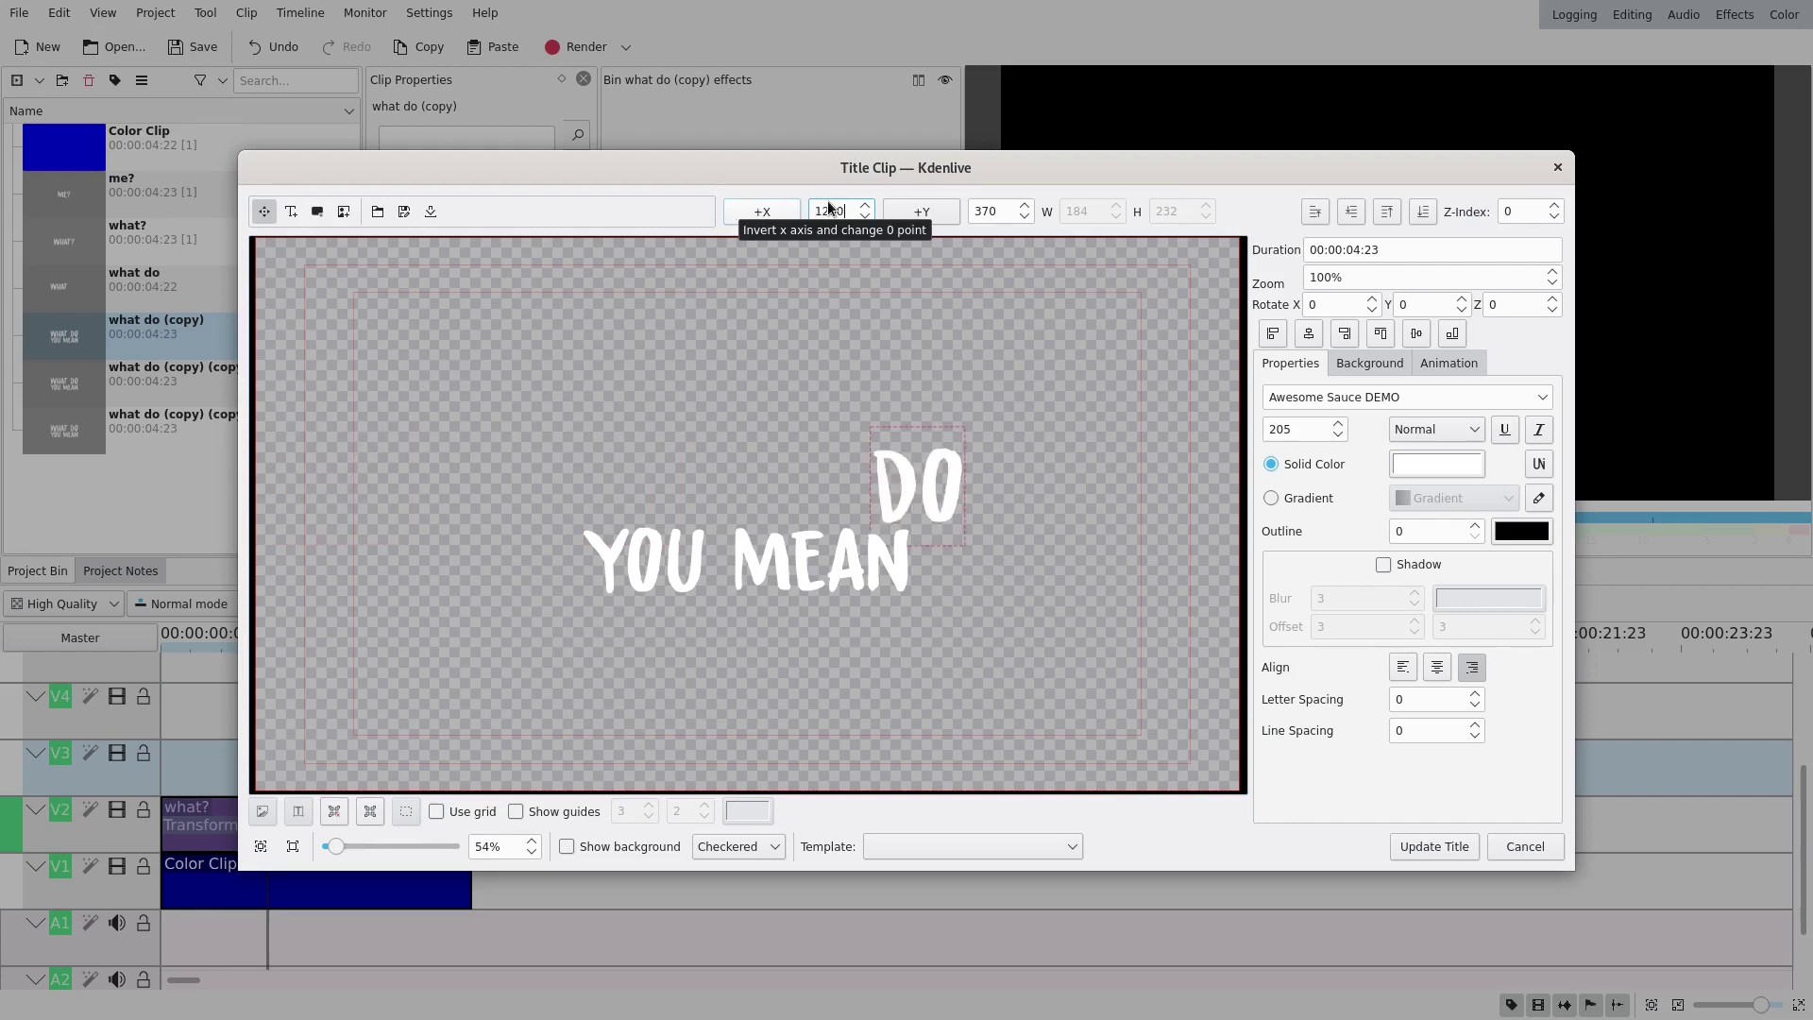
Delete the YOU MEAN line from the copy so only DO remains.
scroll(847, 212, "down", 20)
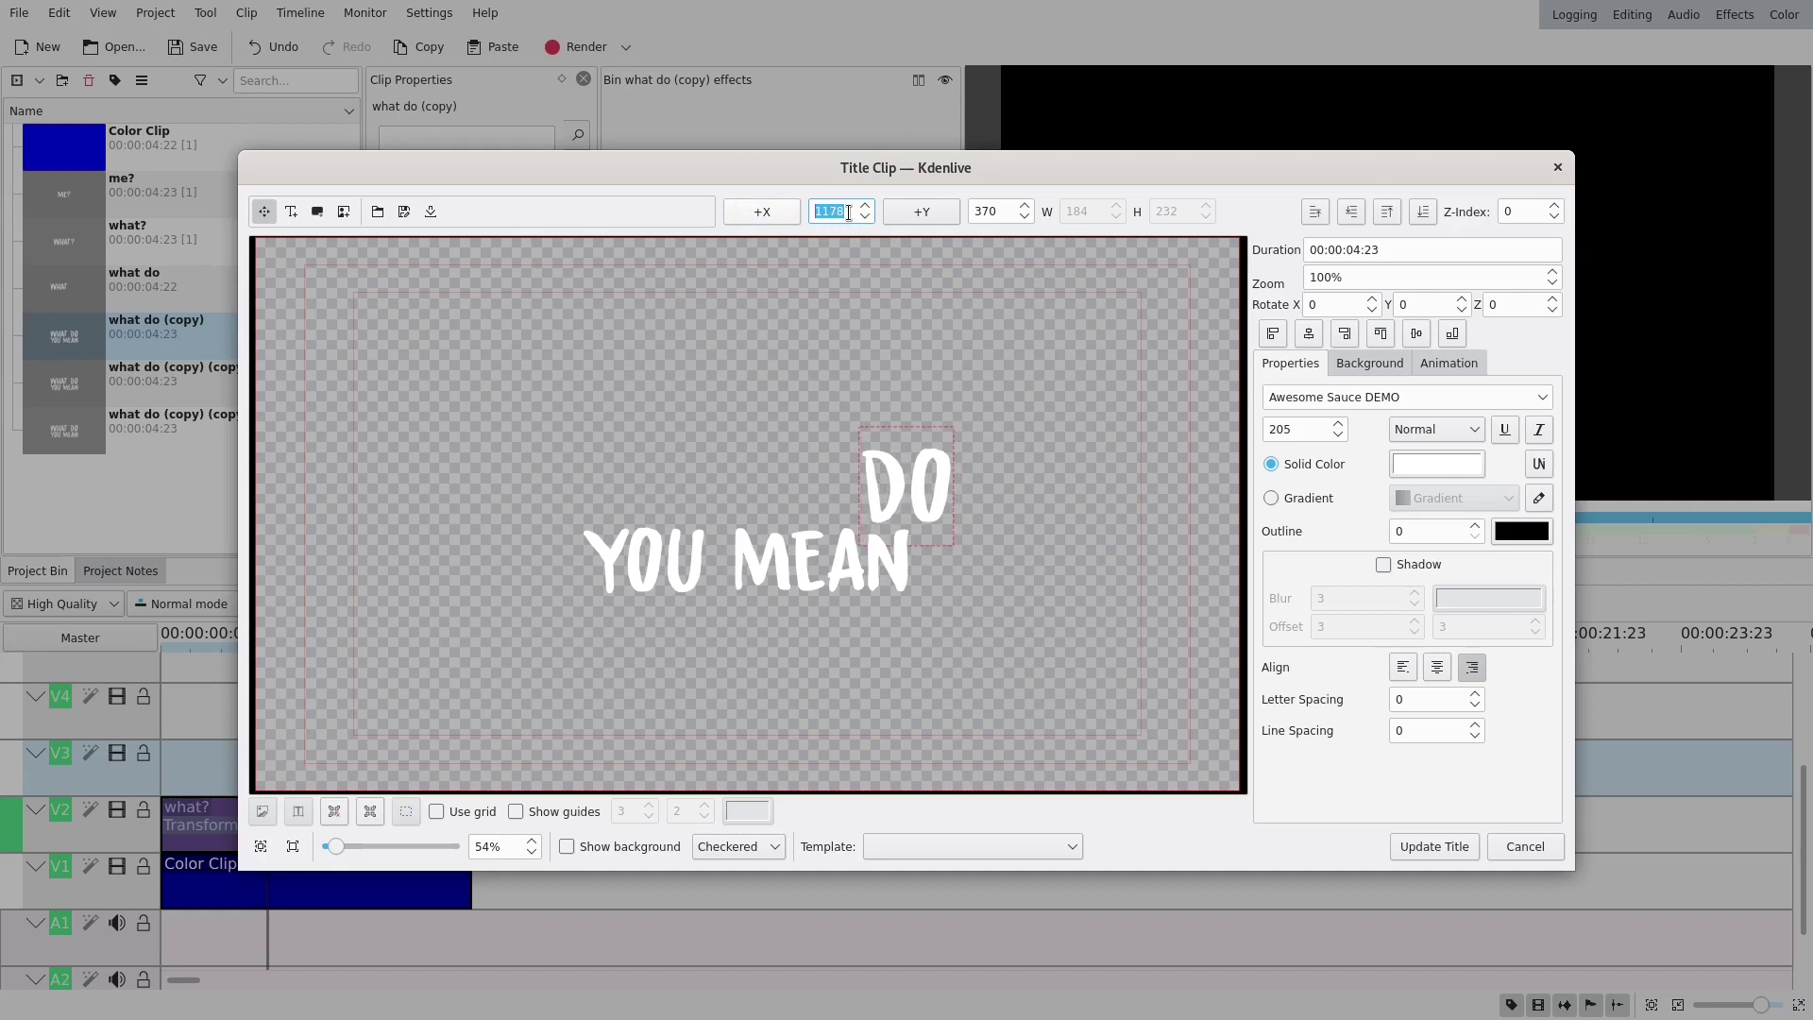
scroll(847, 211, "down", 20)
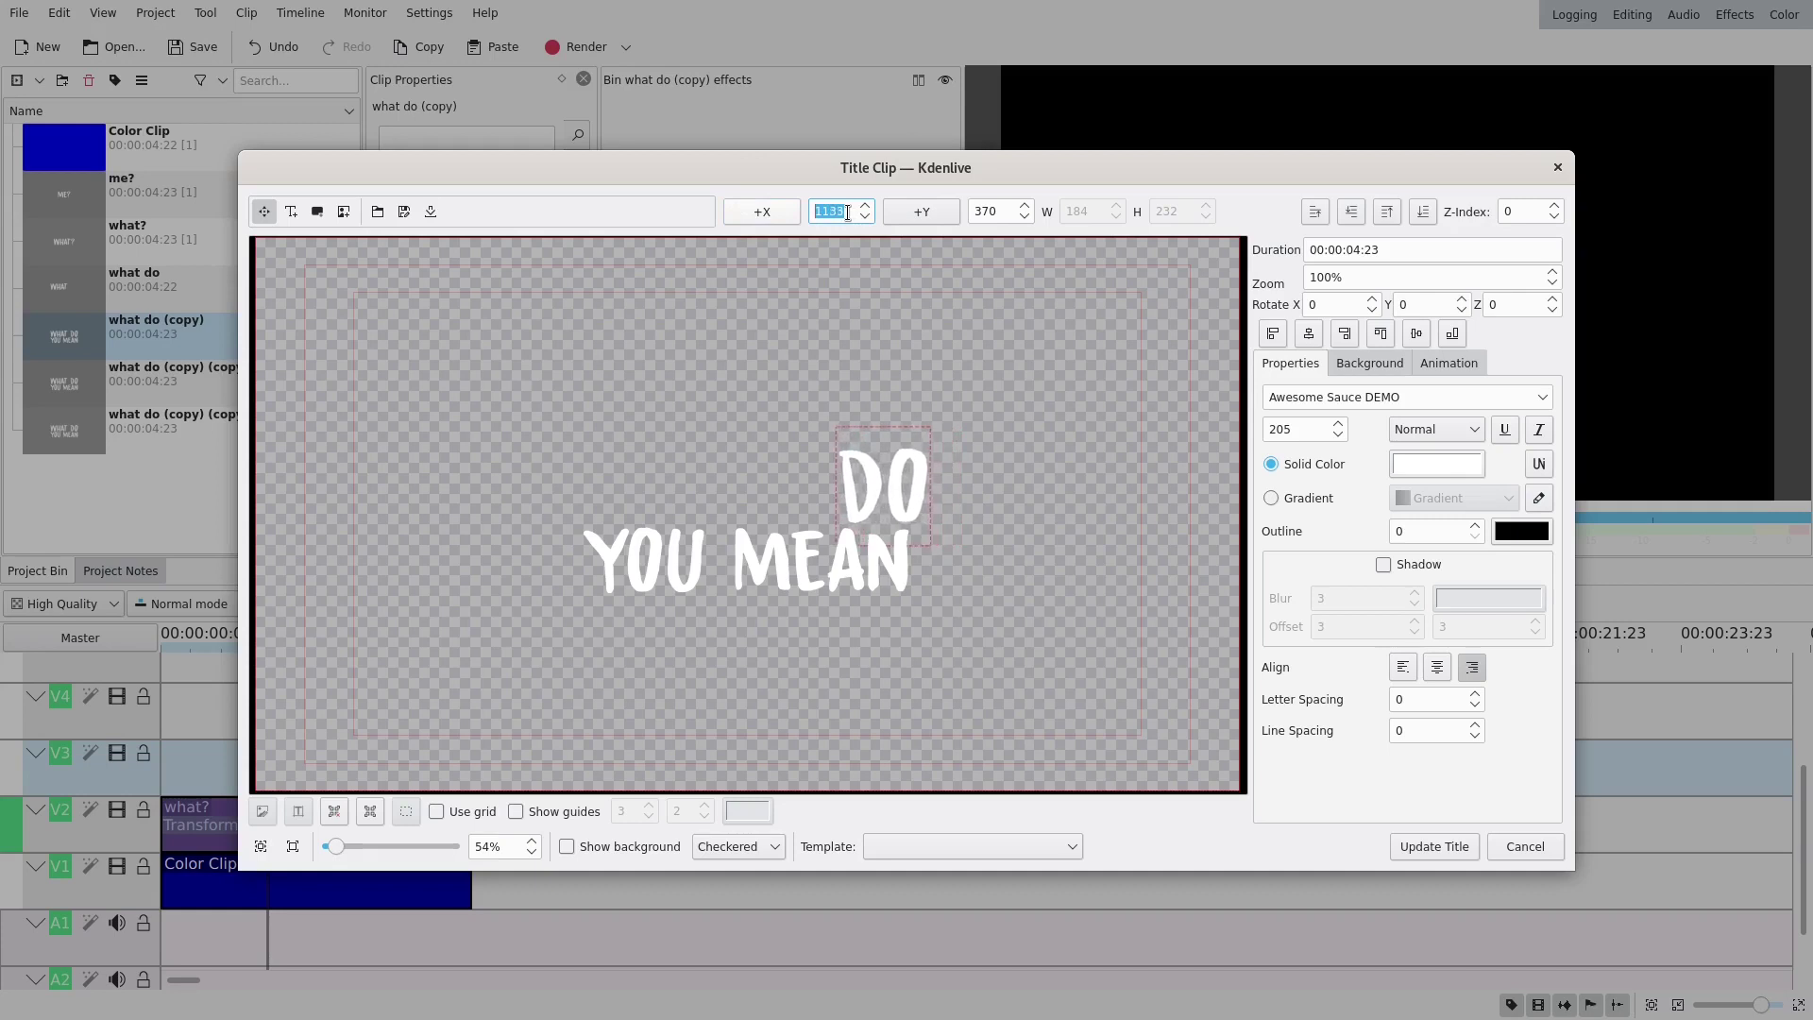
scroll(847, 212, "down", 5)
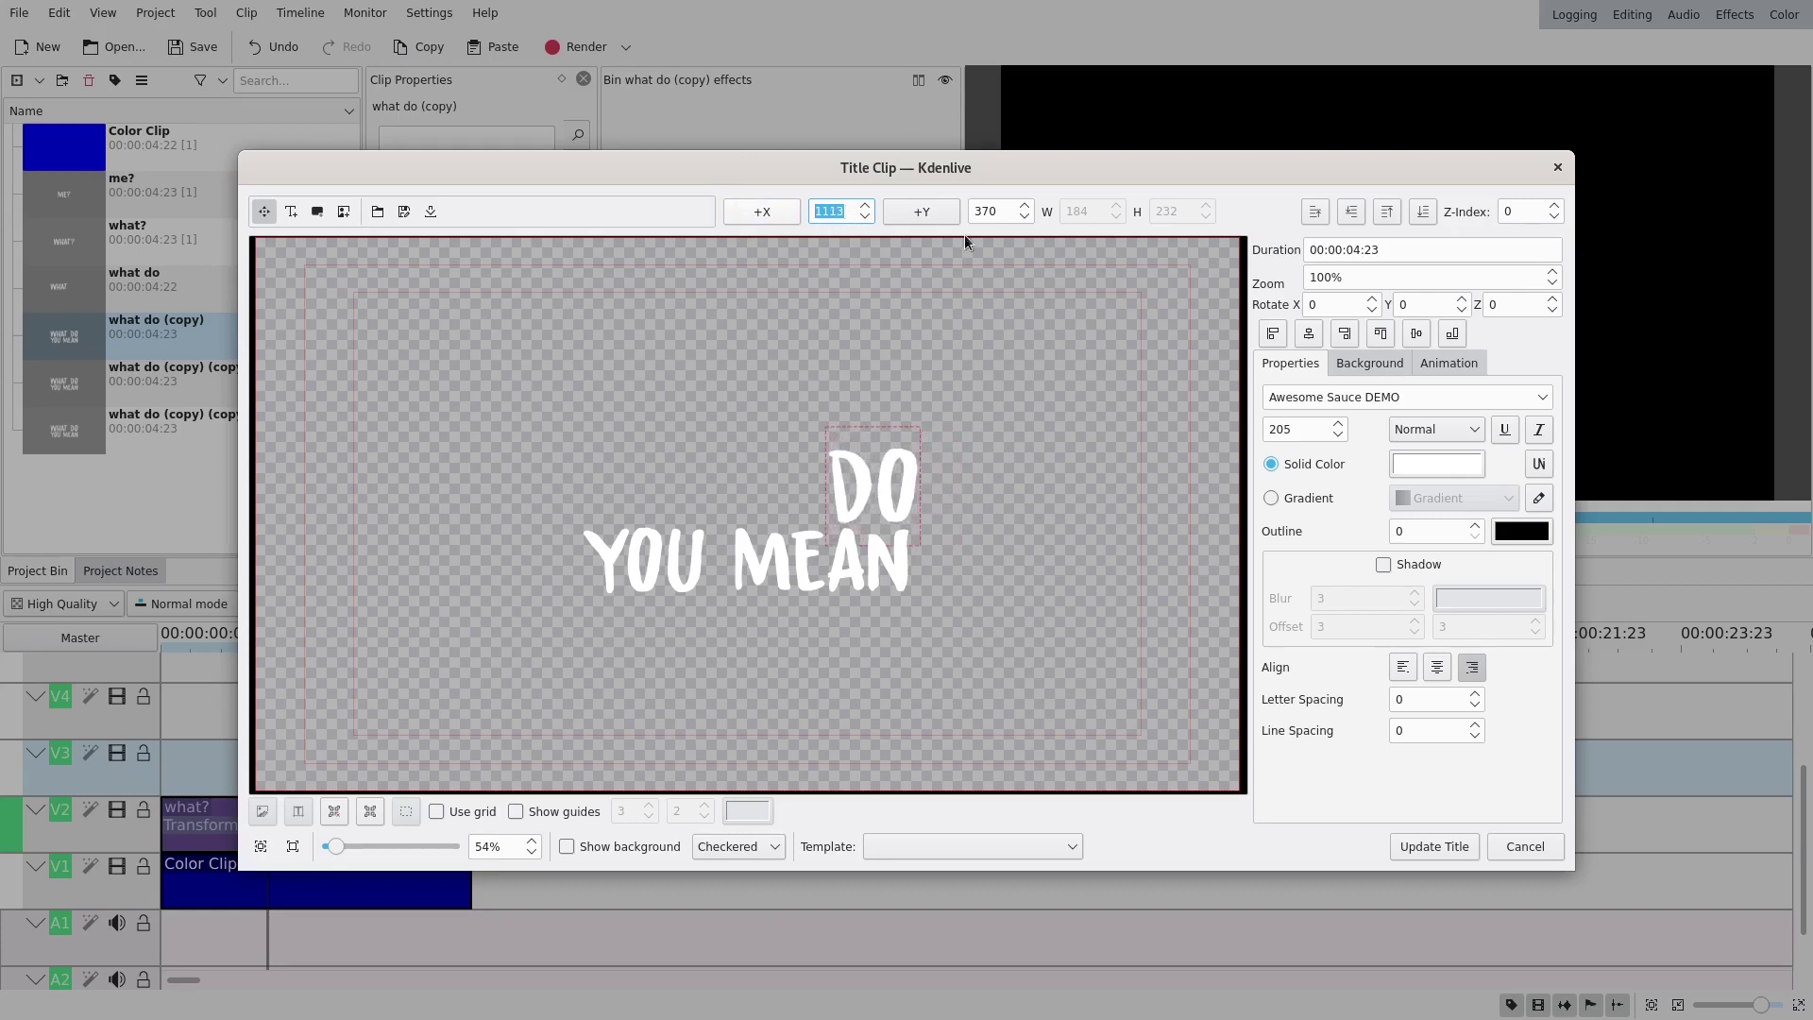
scroll(817, 209, "down", 12)
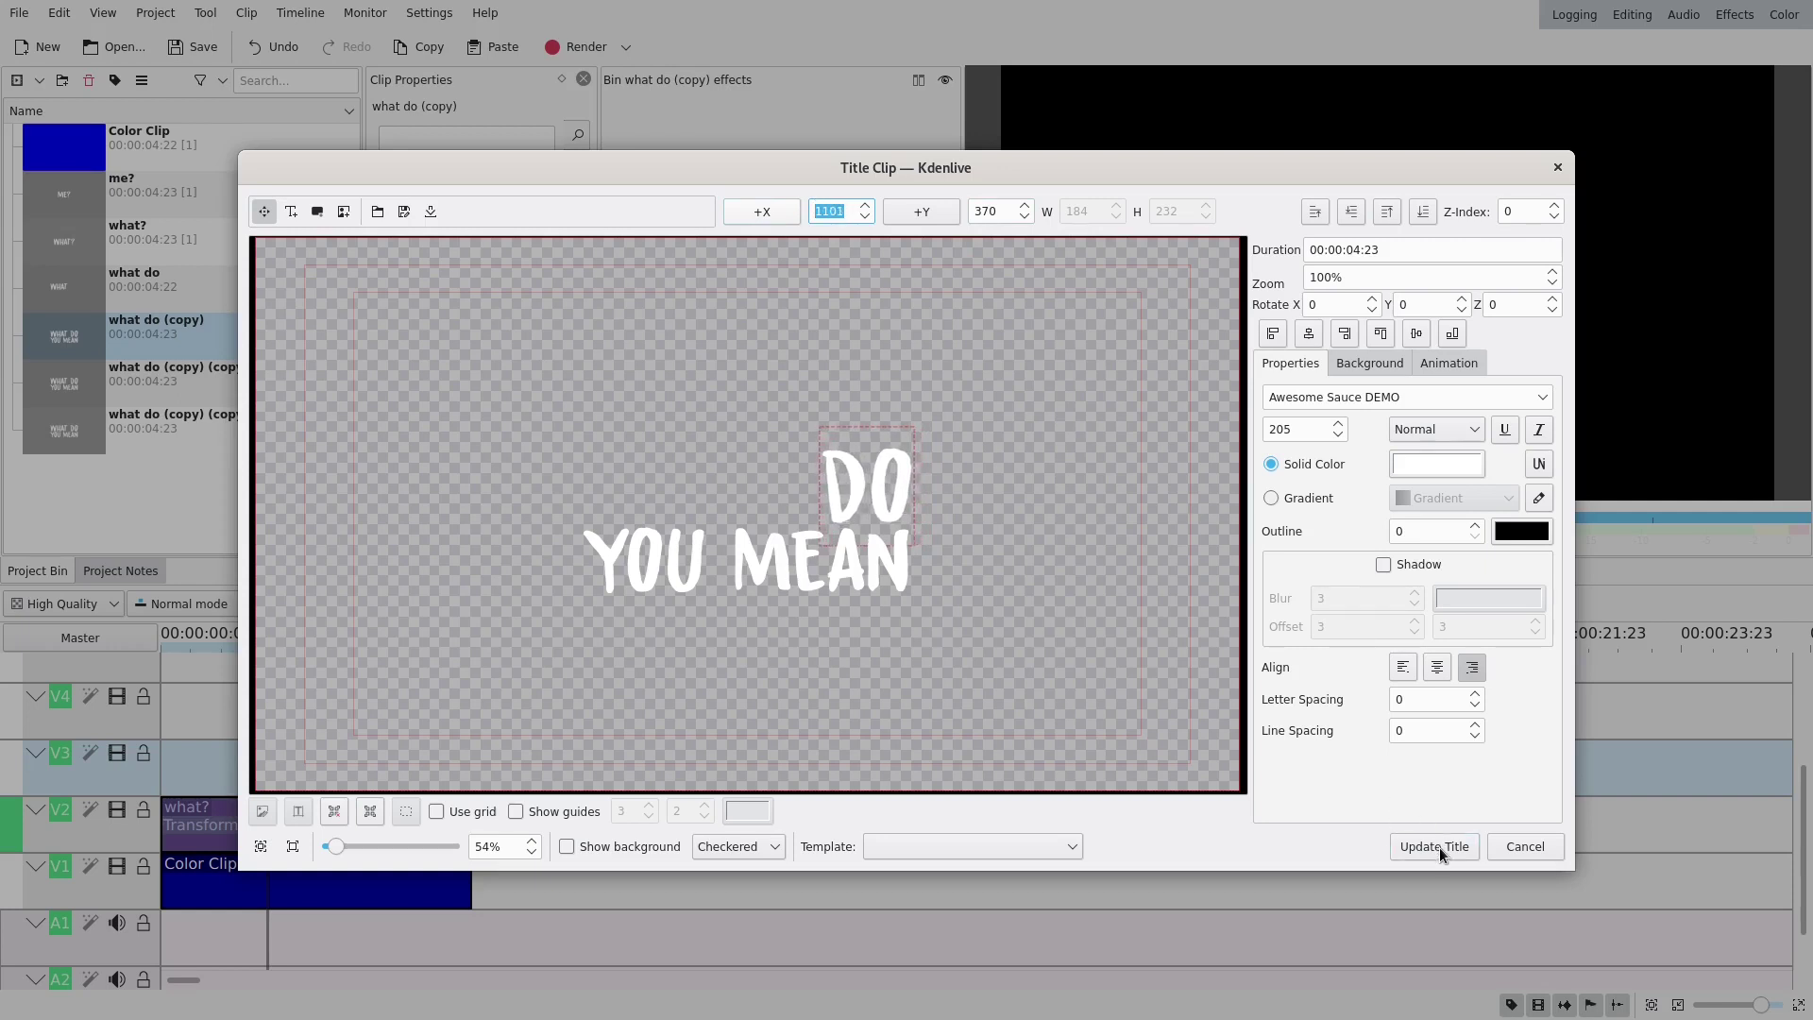
left_click(744, 557)
key("Delete")
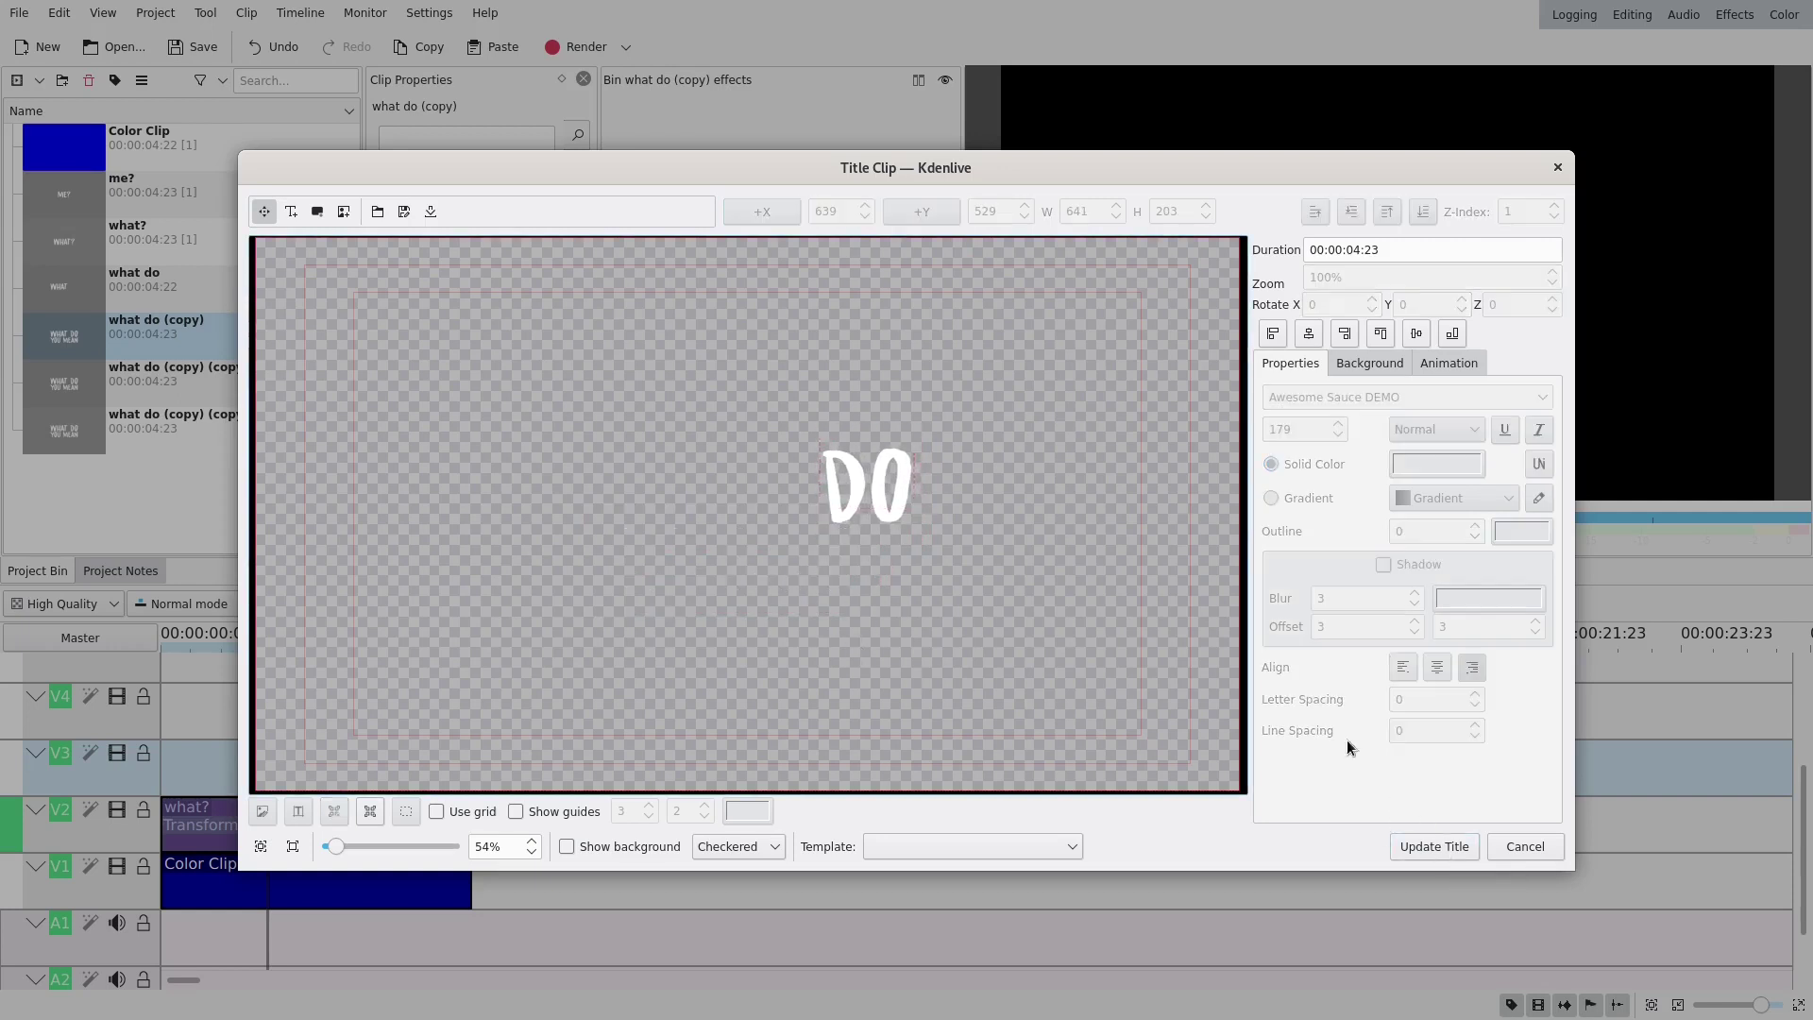
Save the DO title, then reduce the second copy to just YOU and save it.
left_click(1434, 846)
double_click(72, 393)
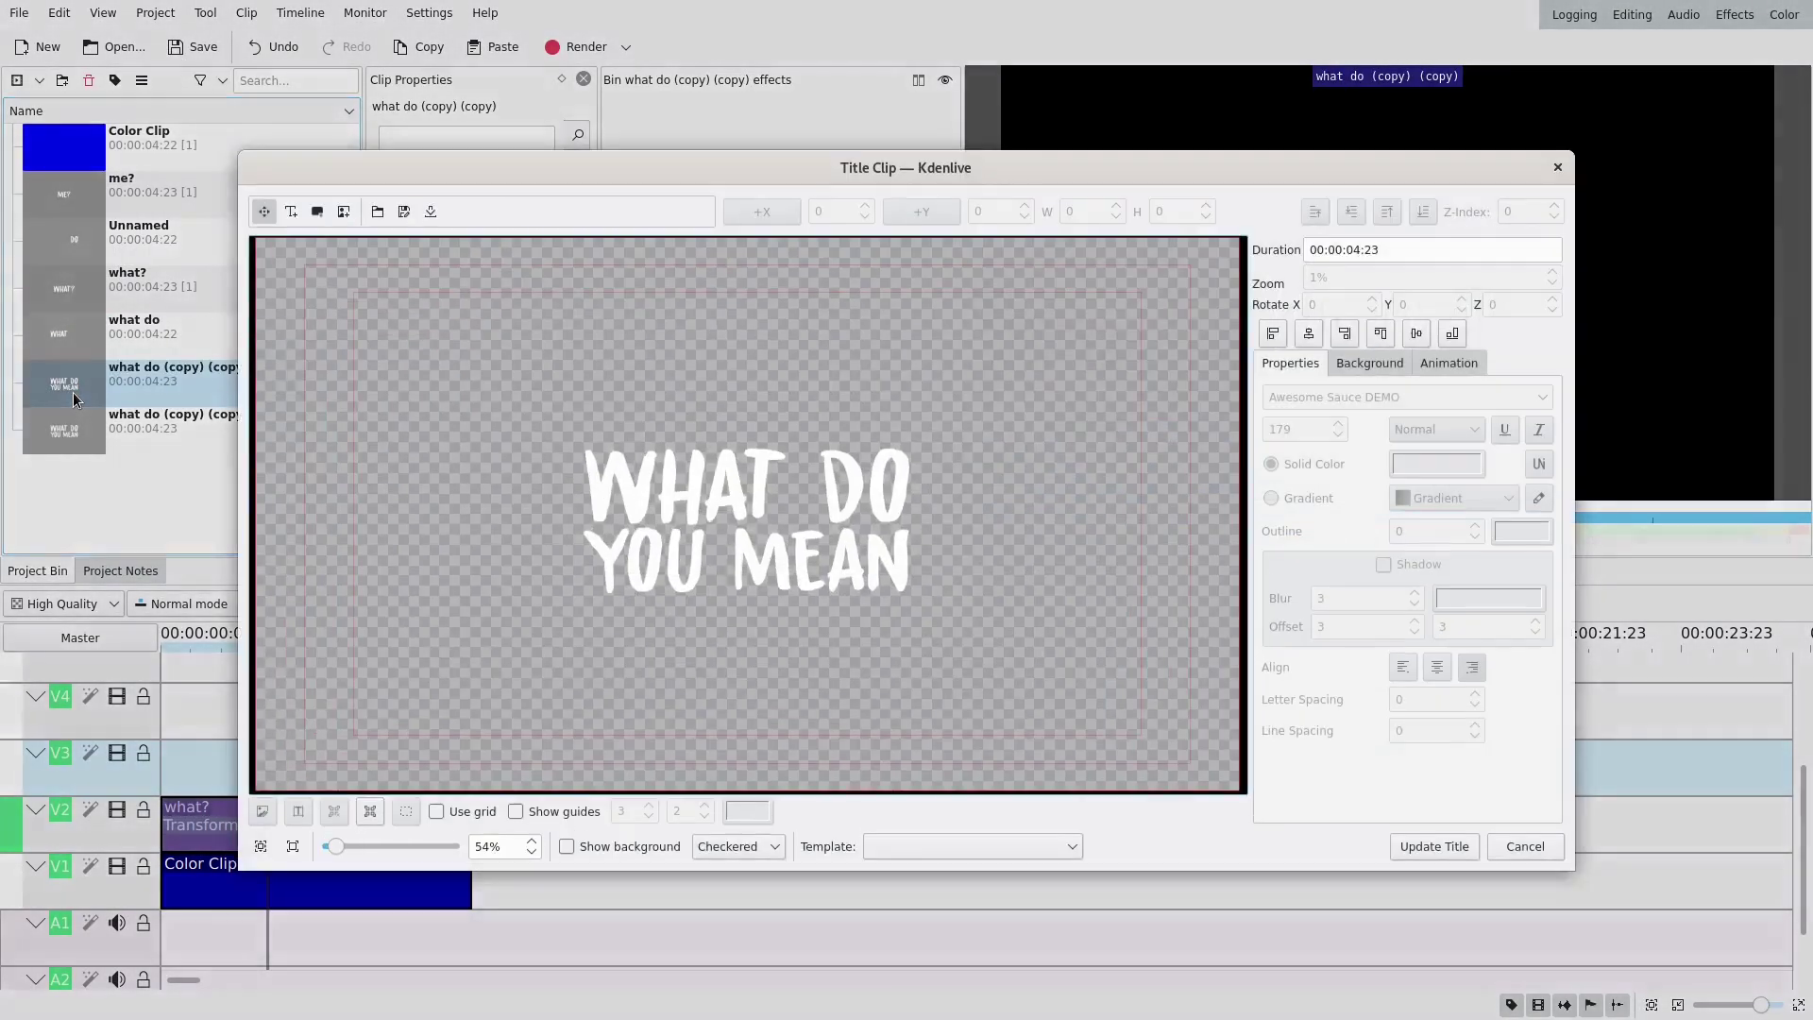
left_click(744, 501)
key("Delete")
left_click(723, 551)
left_click_drag(723, 551, 978, 566)
key("BackSpace")
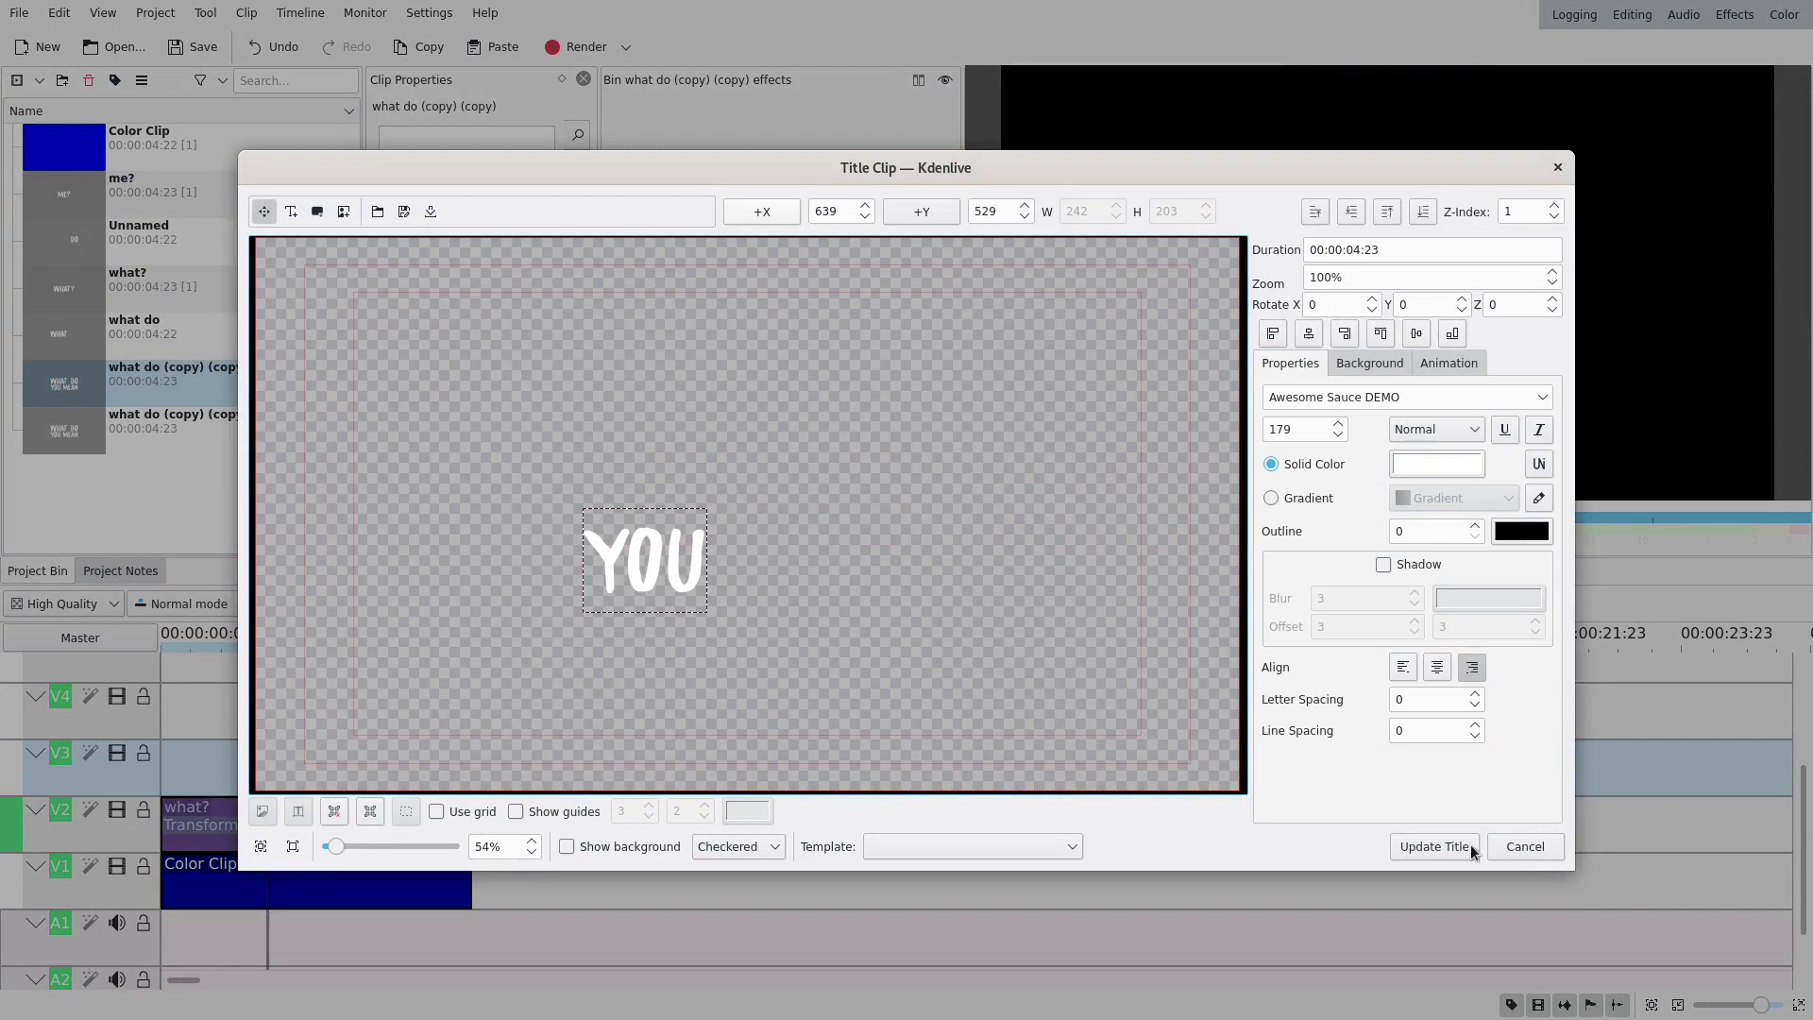
left_click(1434, 846)
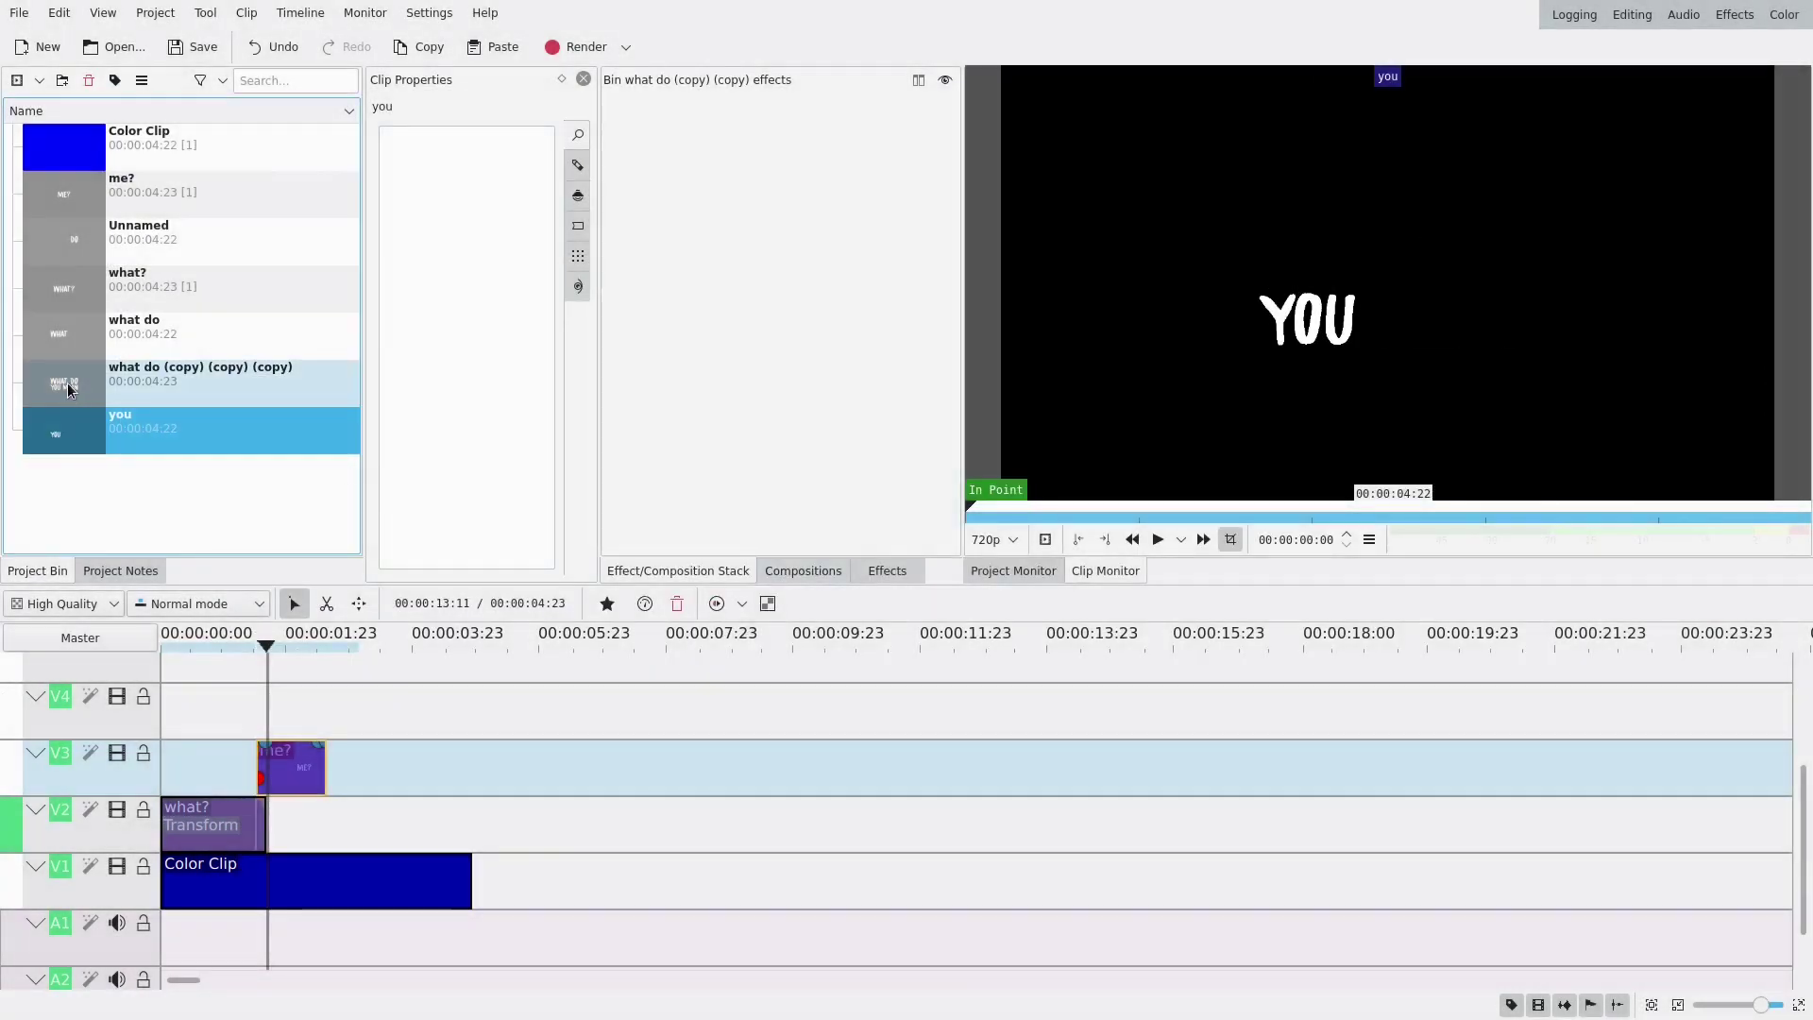
Reduce the third copy to MEAN, moved right under DO at vertical position 529.
double_click(68, 389)
left_click(696, 571)
left_click_drag(700, 566, 533, 554)
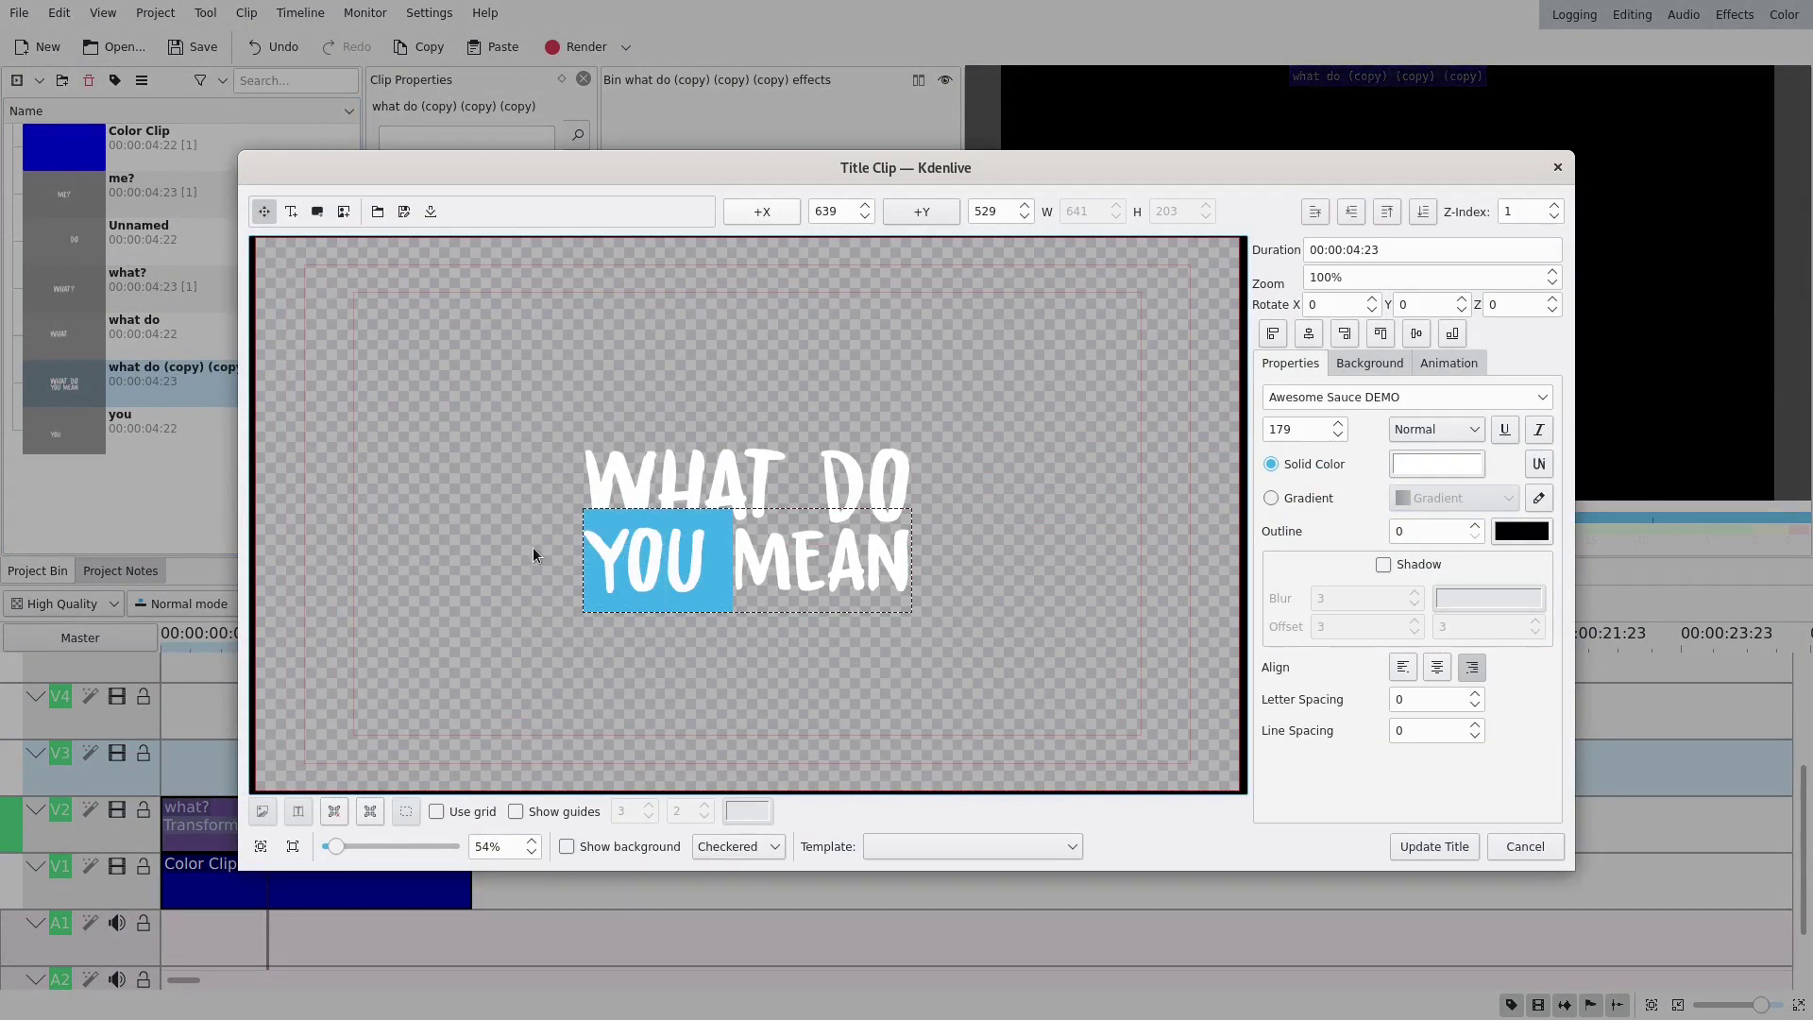
key("BackSpace")
left_click_drag(701, 578, 843, 576)
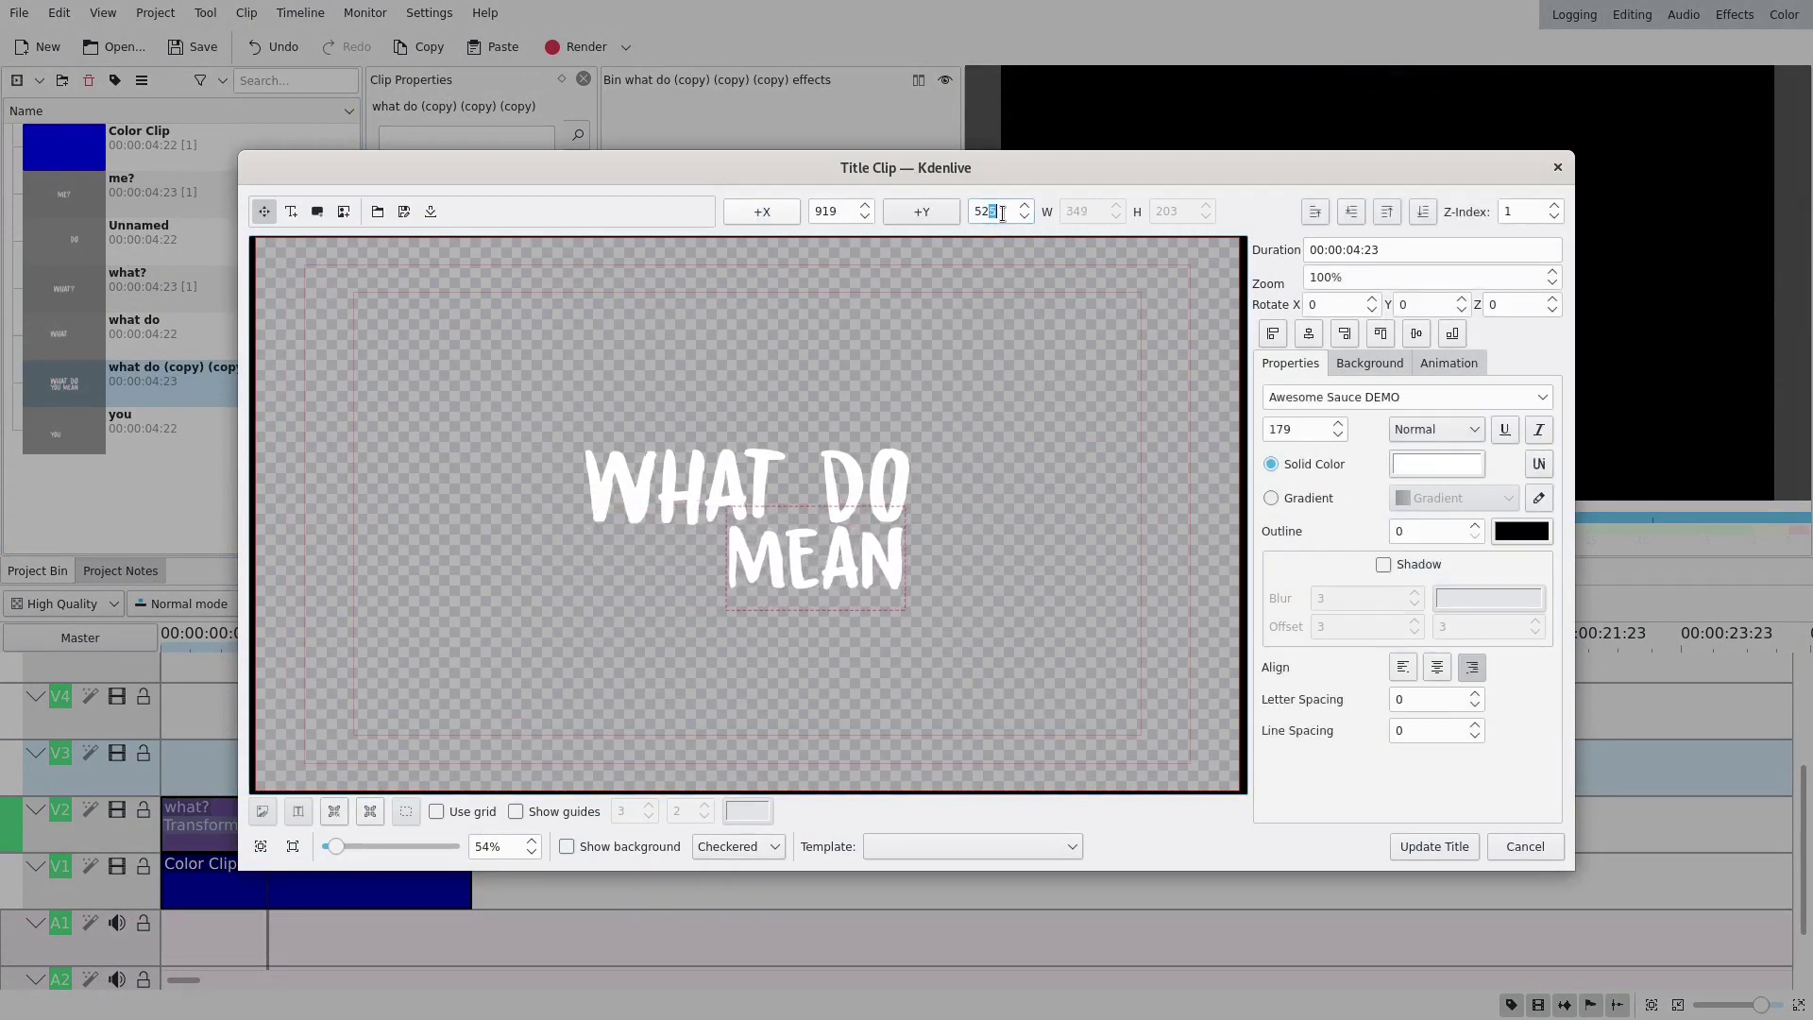
key("BackSpace")
type("9")
key("Return")
left_click(804, 473)
key("Delete")
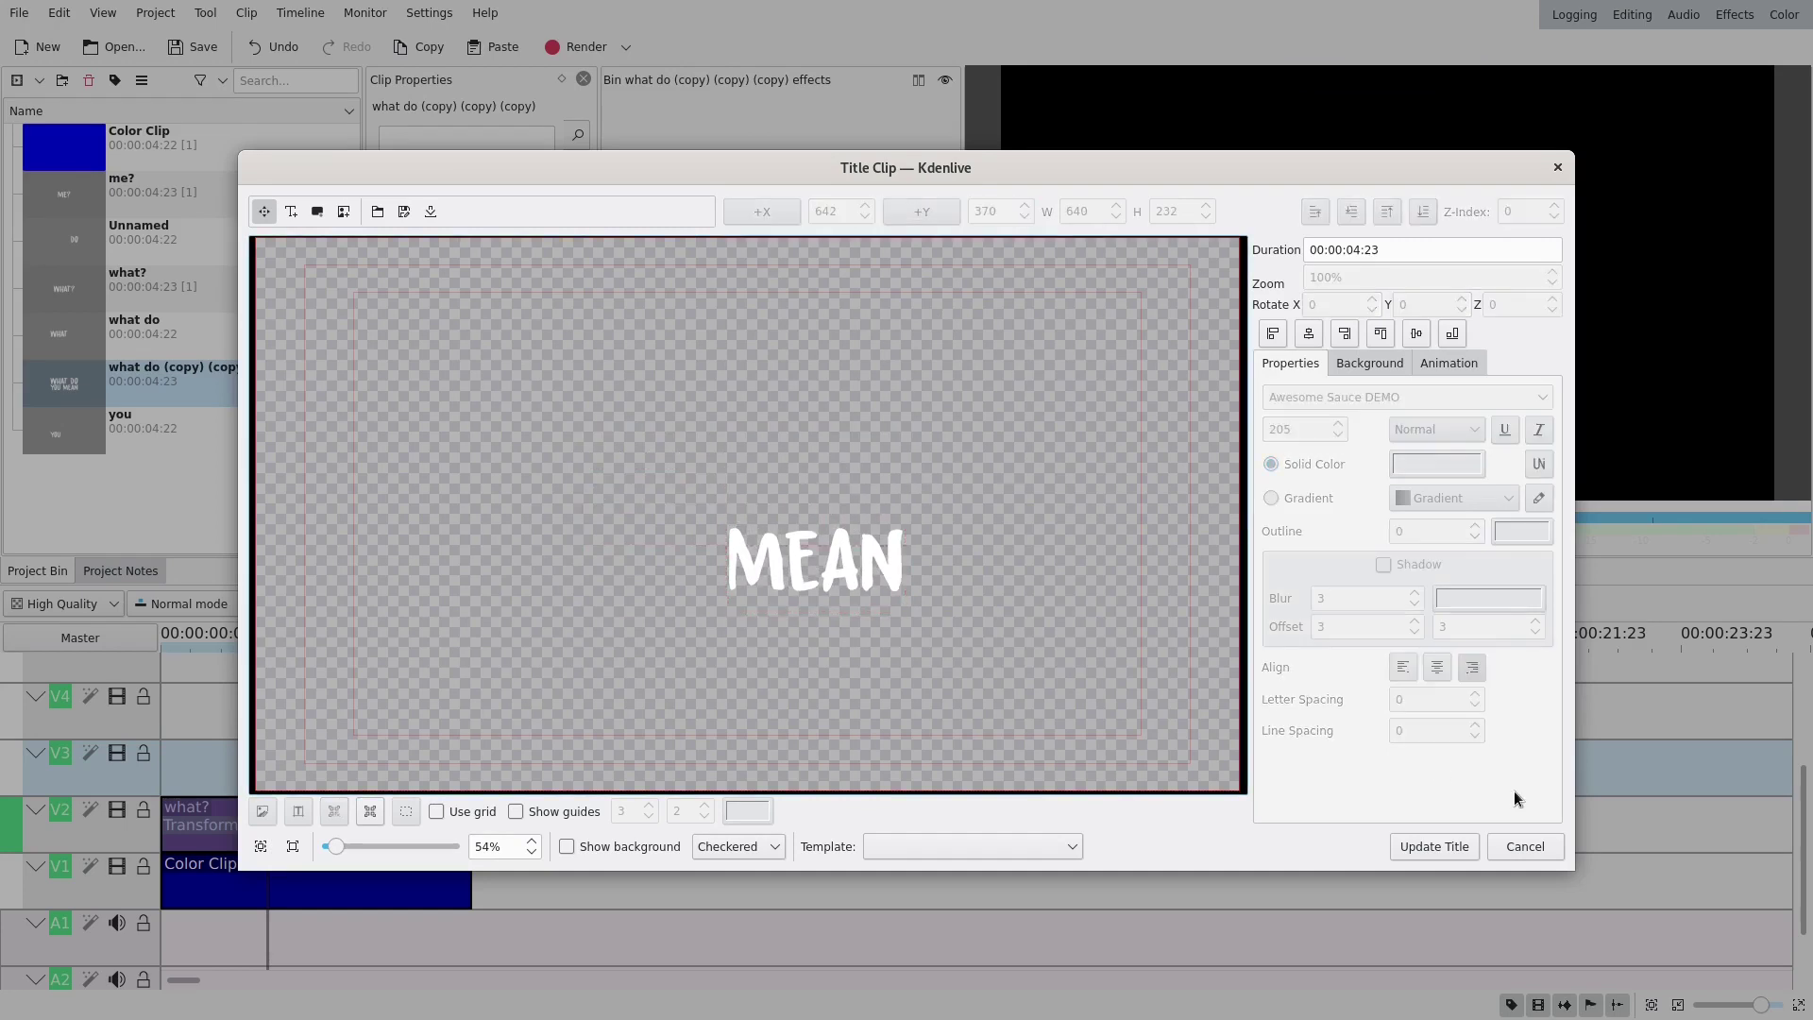
Save the MEAN title and stack what do, DO, you and mean on tracks V2–V5, previewing the phrase.
left_click(1416, 848)
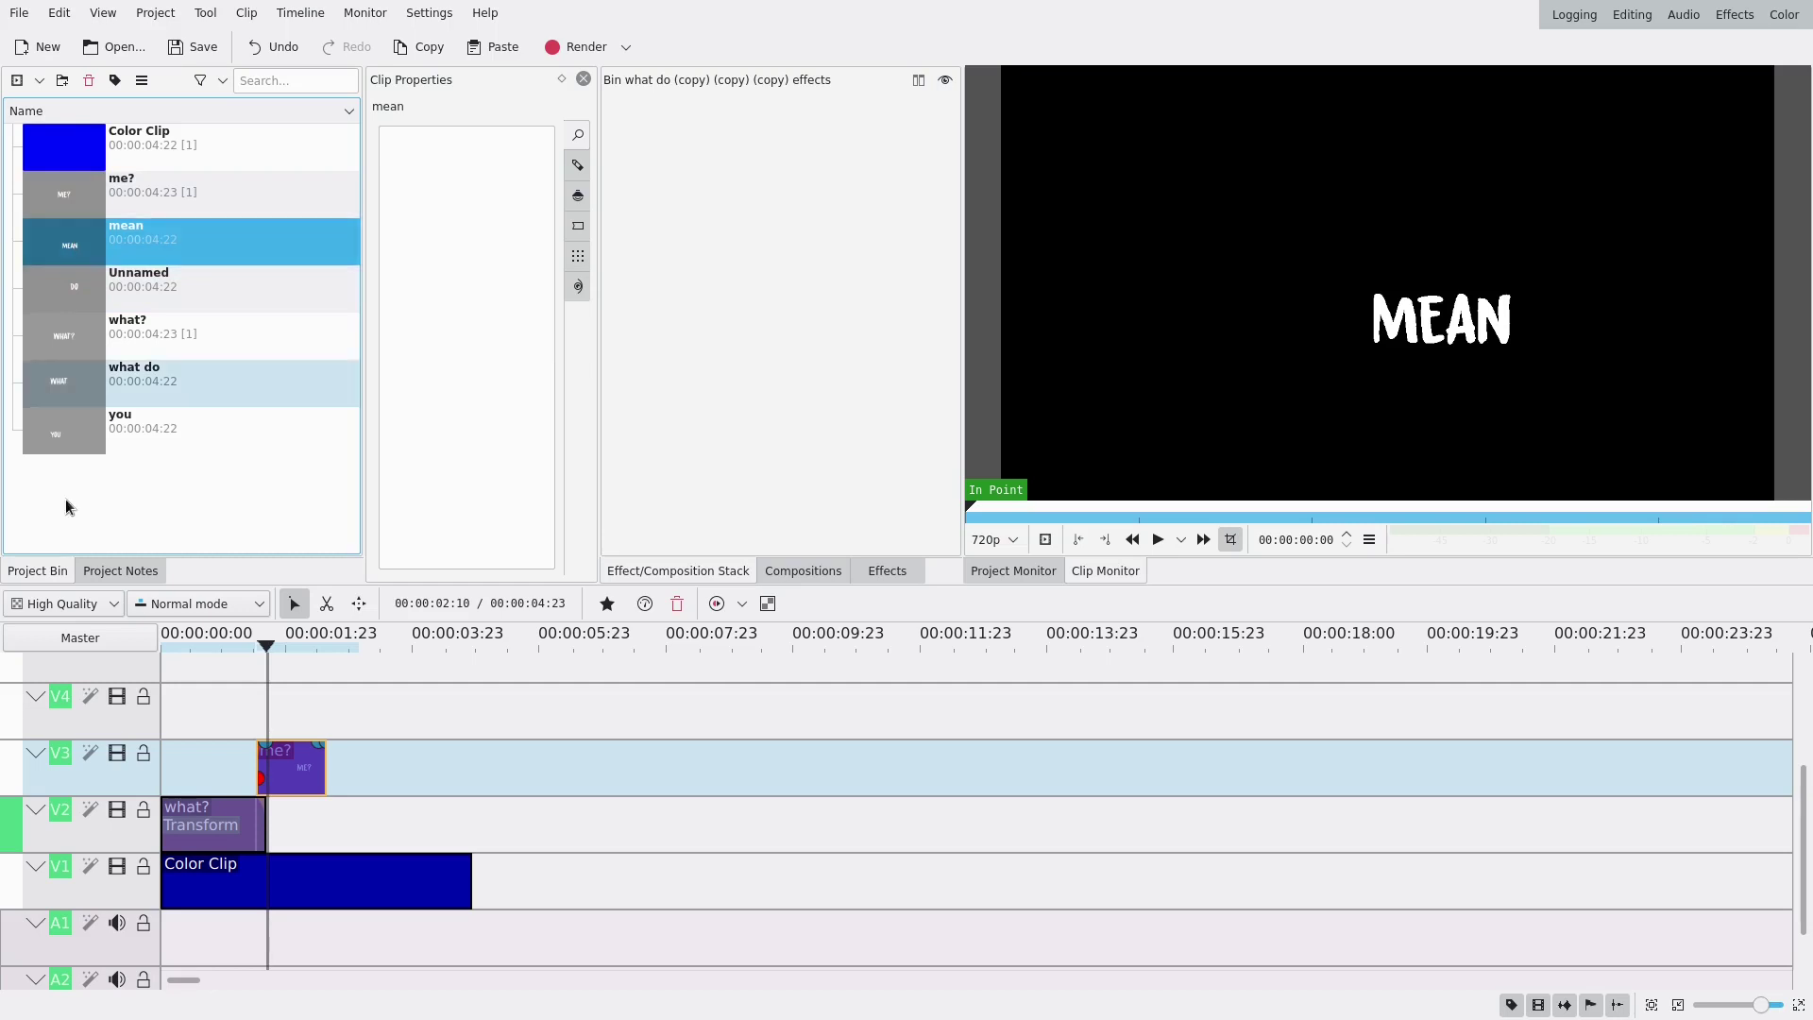
left_click_drag(57, 382, 319, 881)
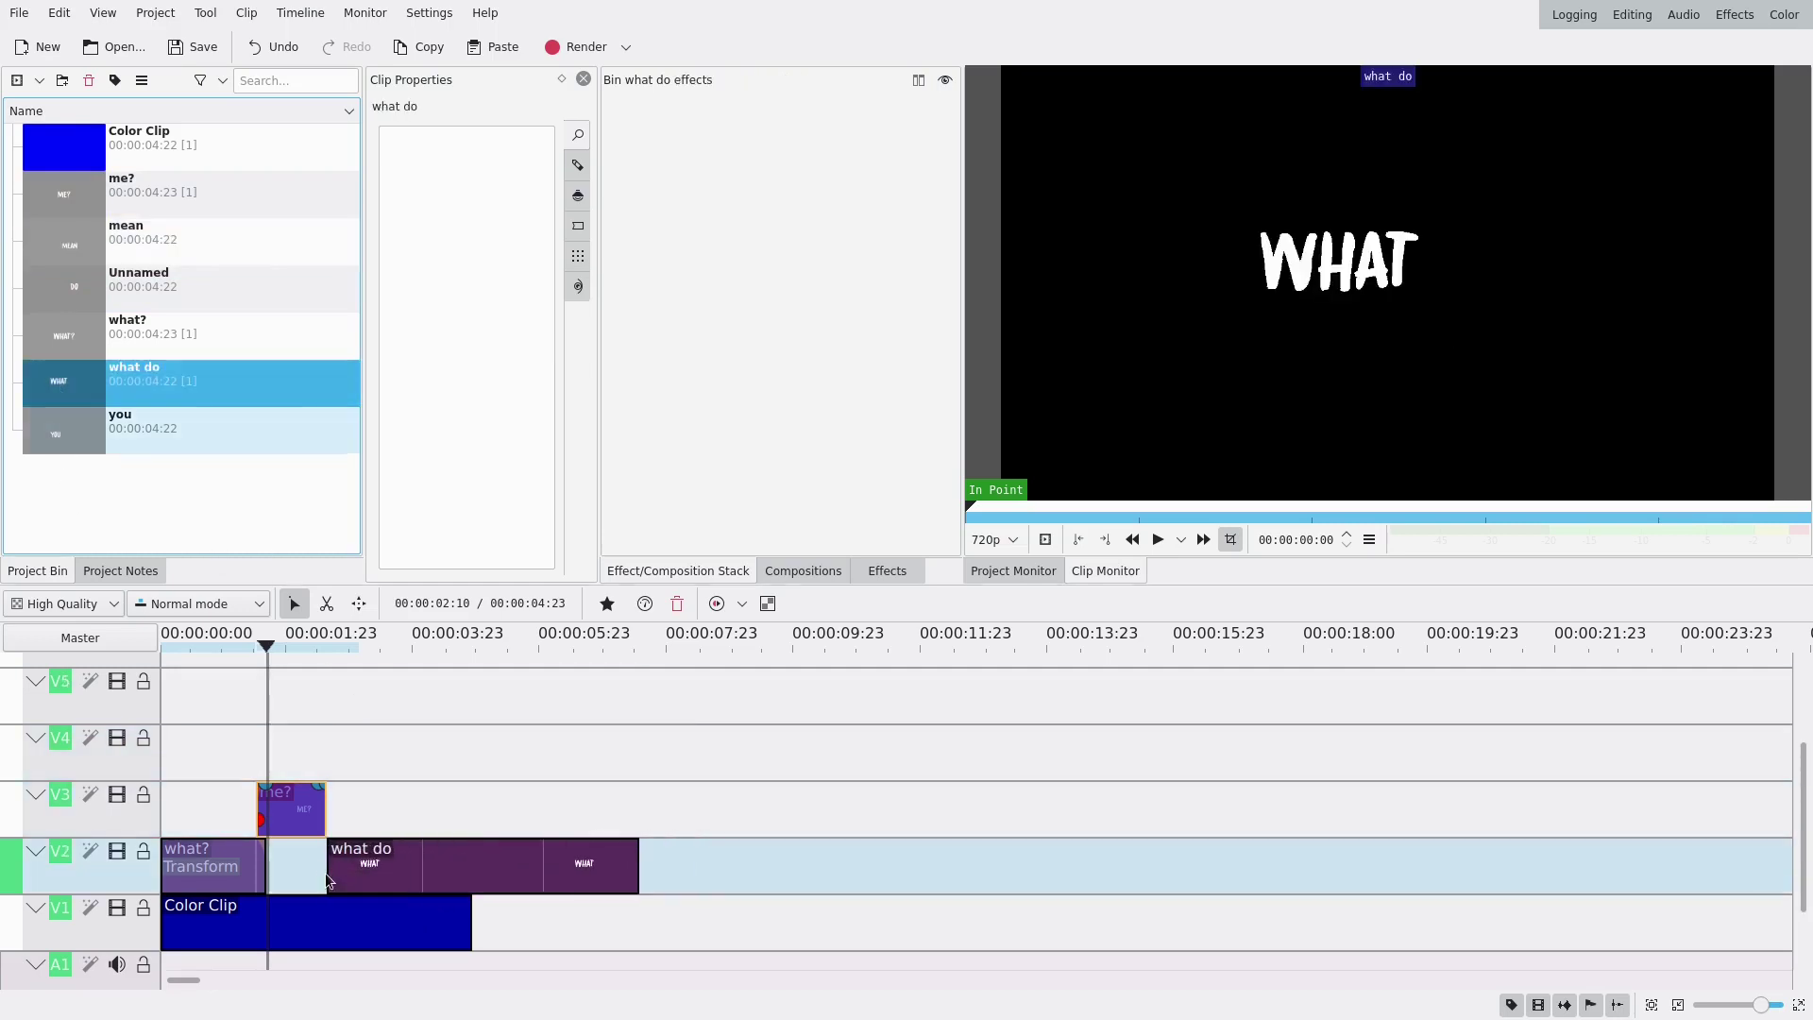
left_click_drag(63, 288, 397, 813)
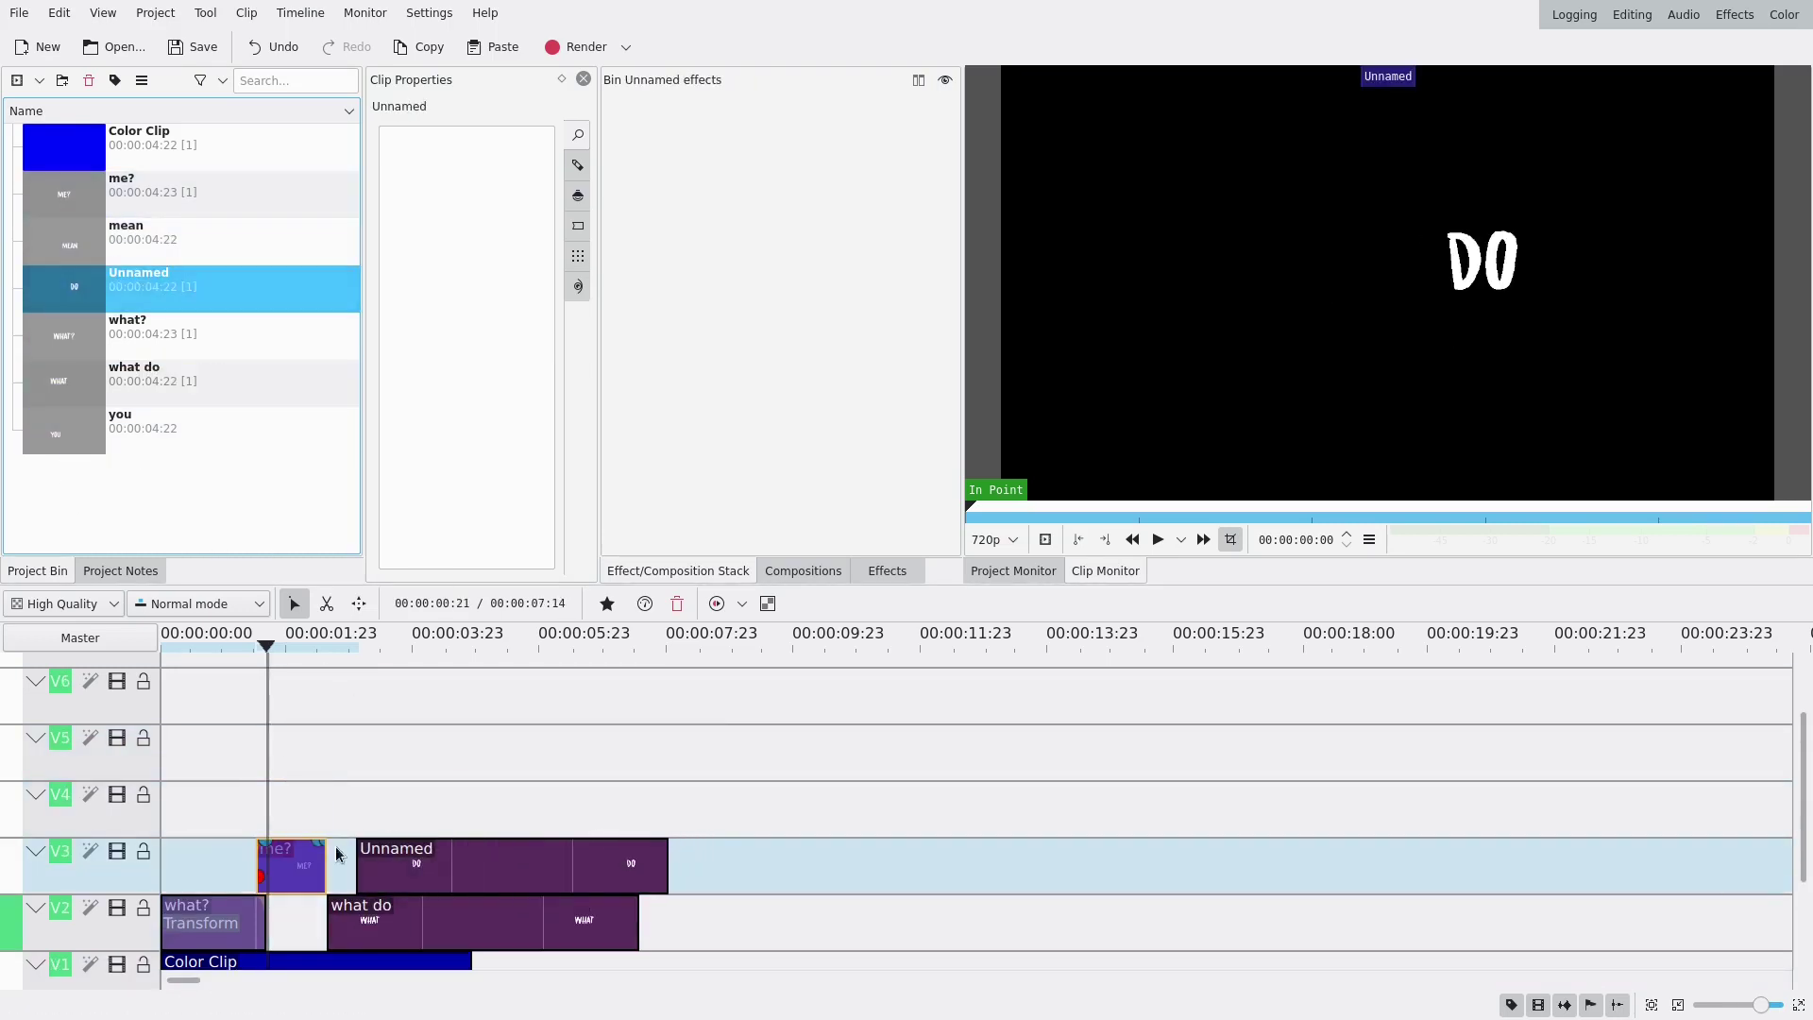
left_click_drag(63, 430, 425, 827)
left_click_drag(63, 243, 415, 767)
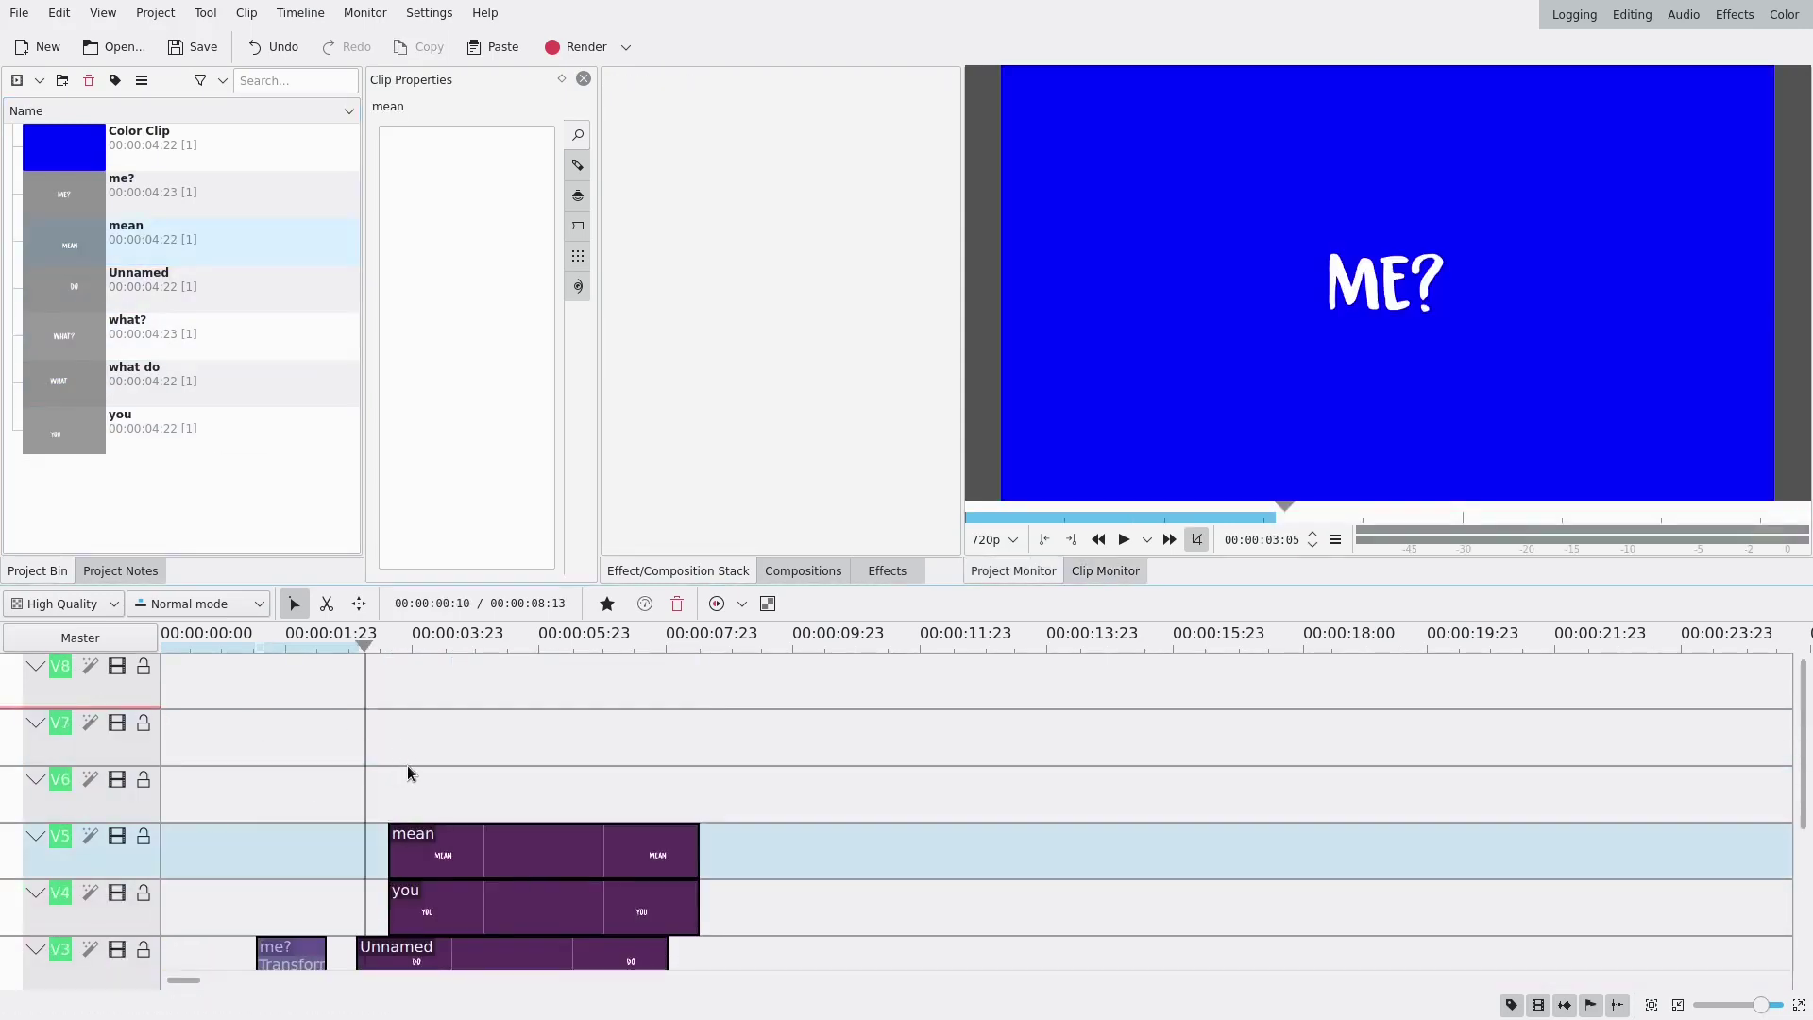
left_click(406, 781)
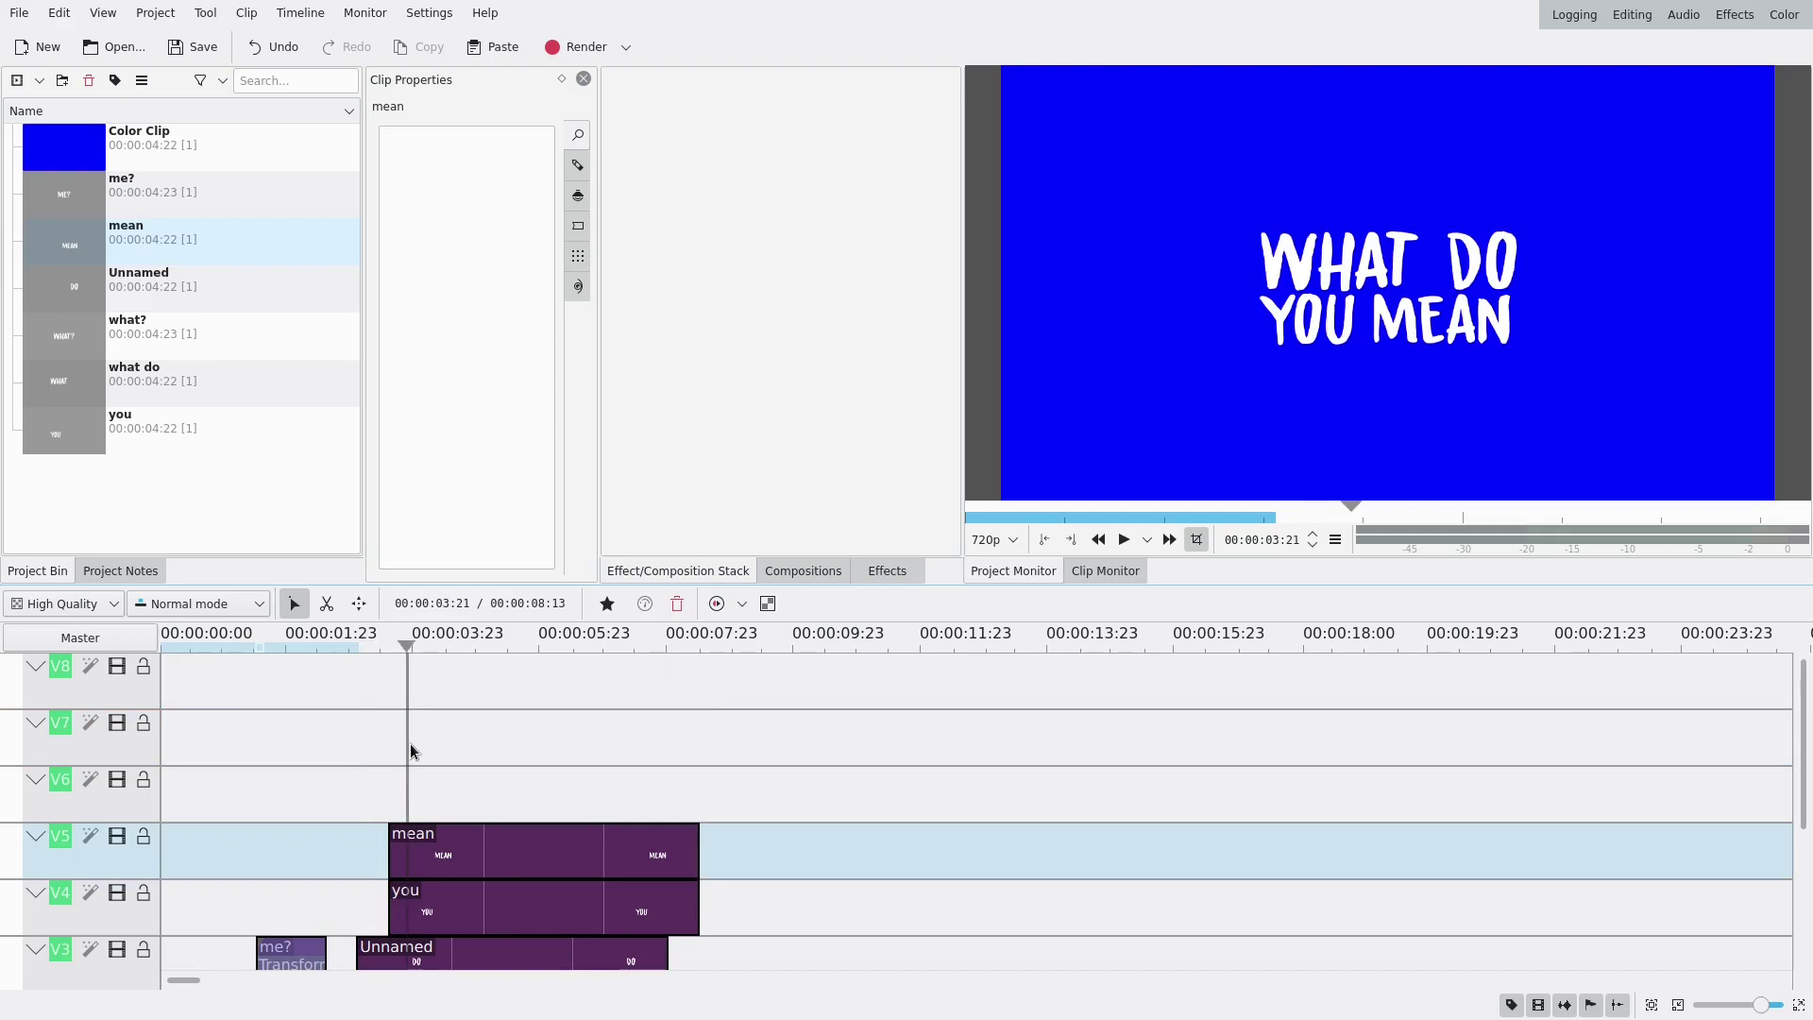
Start a new title showing the video frame, with a '?' text at font size 400.
left_click(155, 12)
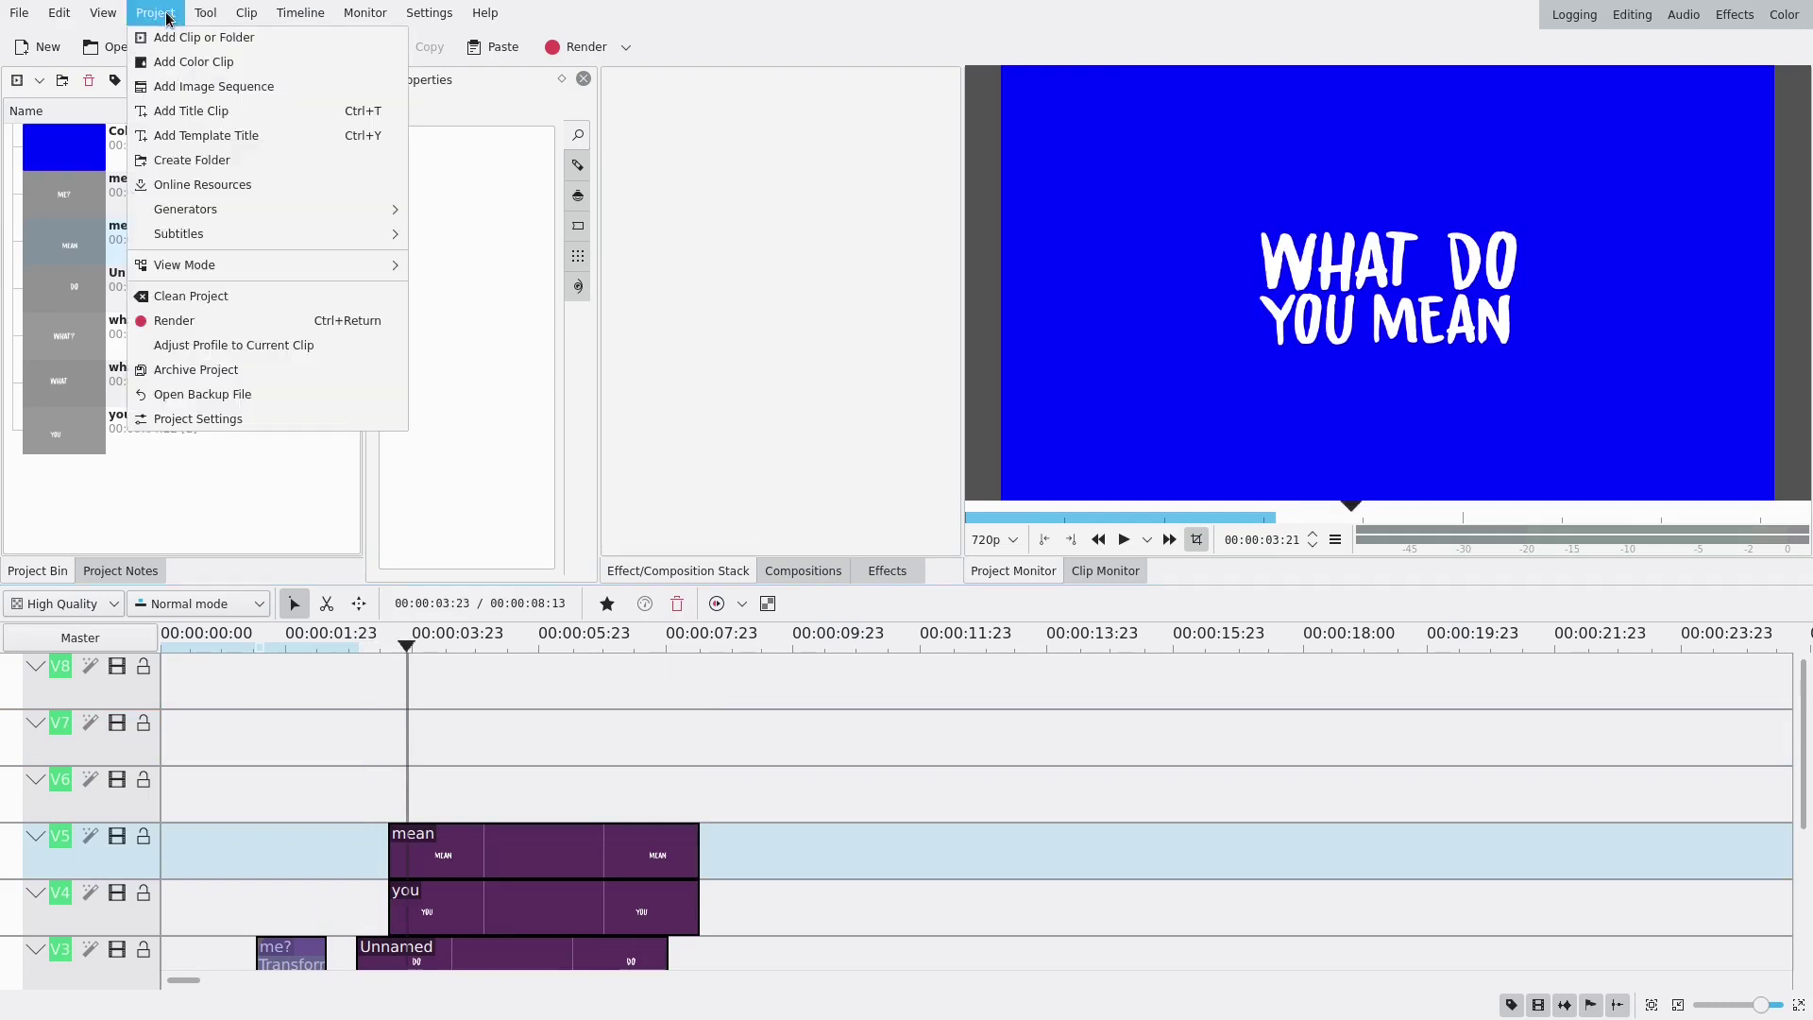
left_click(170, 117)
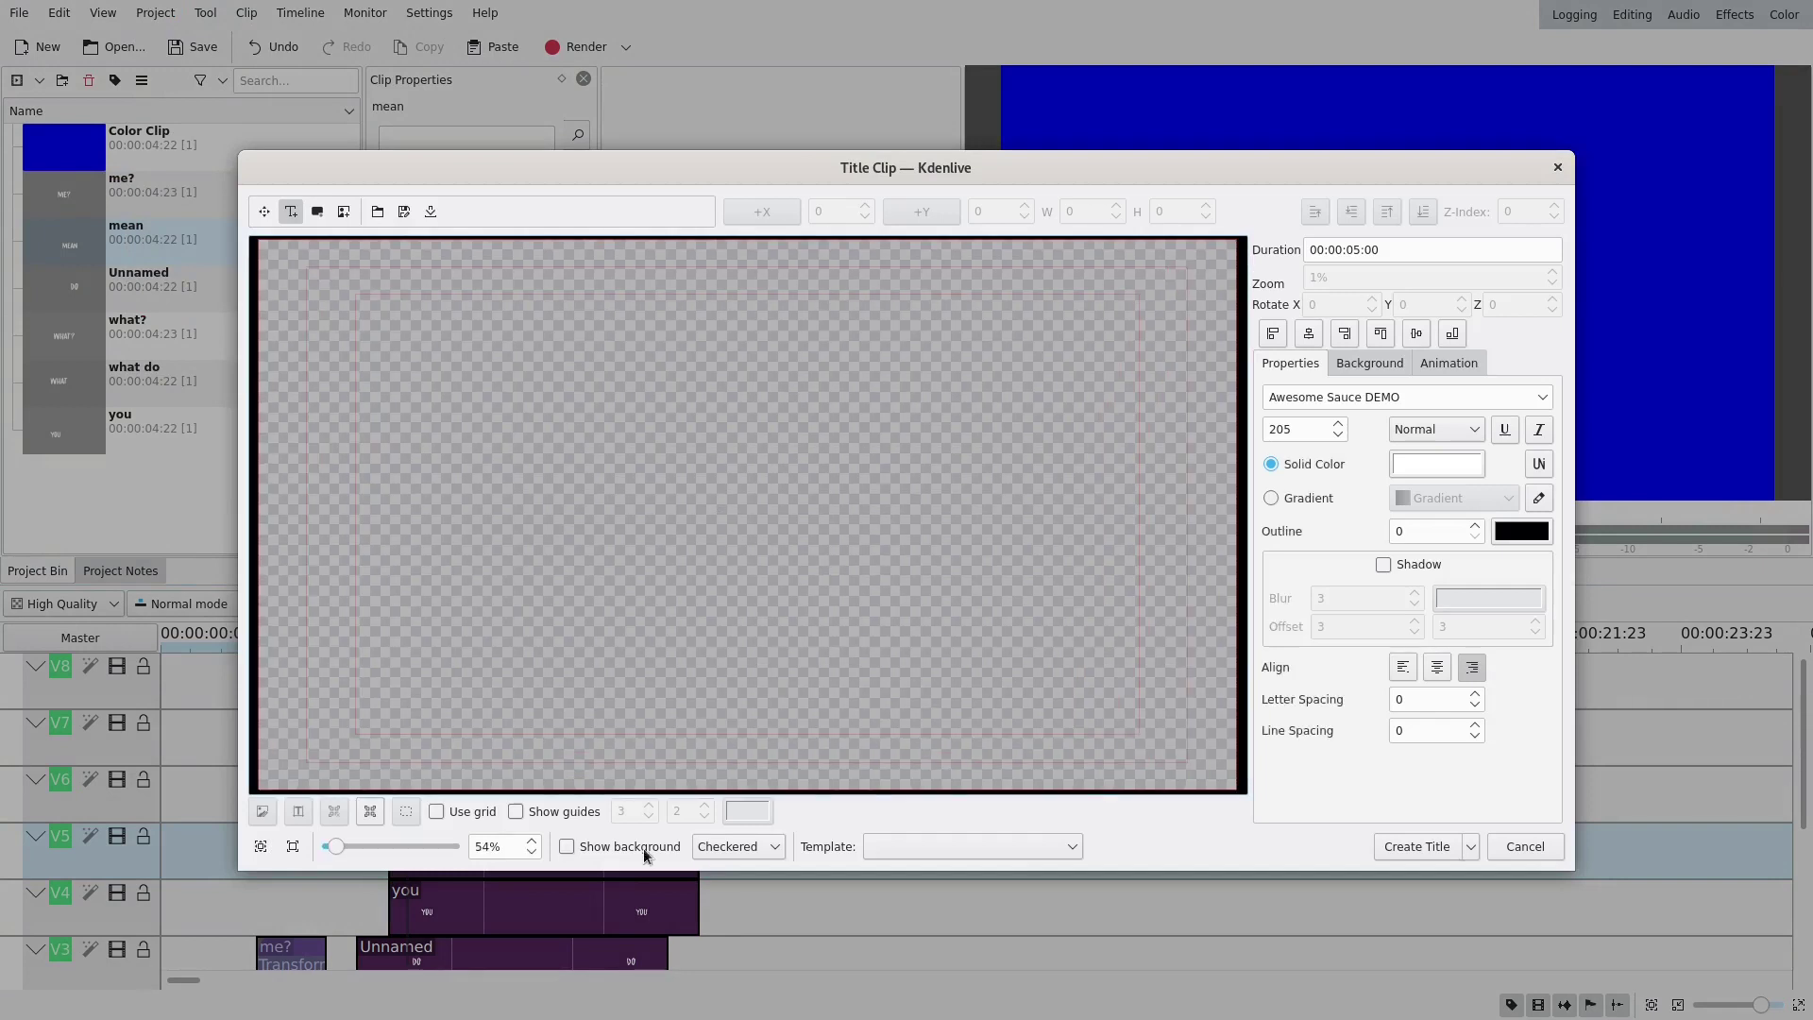
left_click(610, 846)
left_click(937, 501)
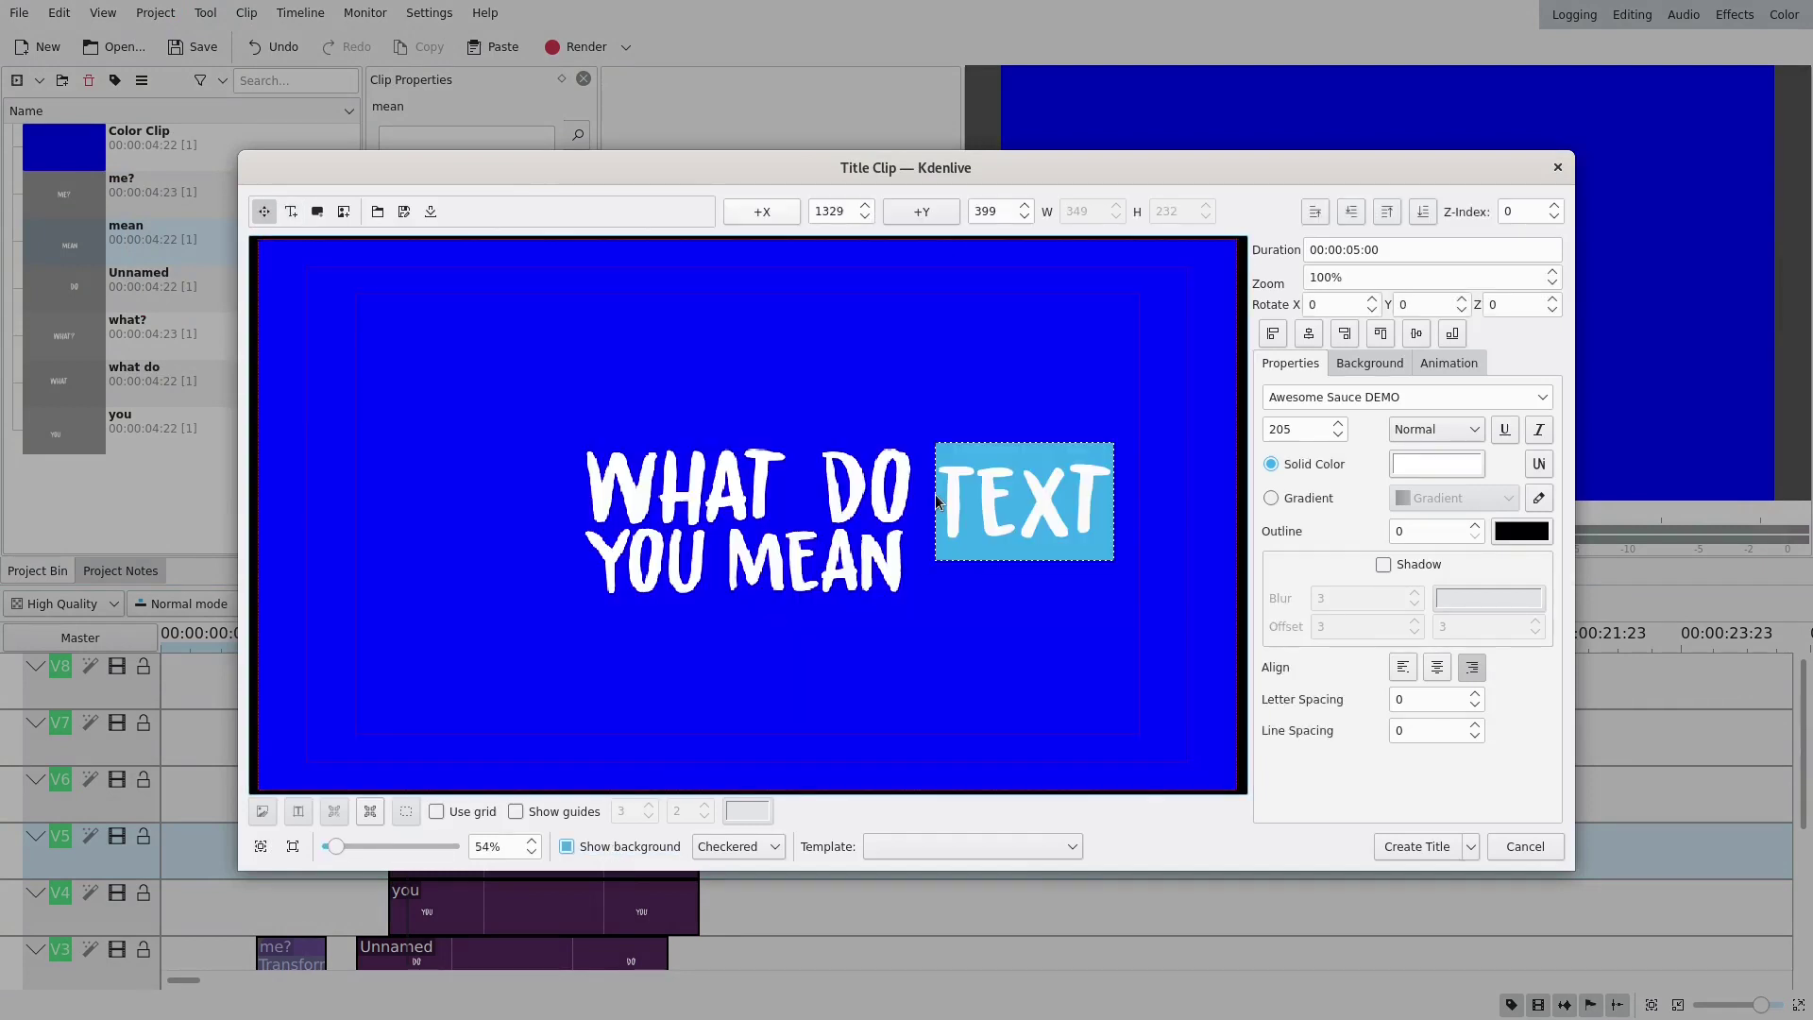
type("?")
key("Tab")
type("400")
key("Return")
Adjust and position the question mark beside the phrase, then create the title clip.
left_click(1097, 444)
left_click_drag(982, 550, 950, 508)
scroll(1505, 305, "down", 5)
scroll(1505, 305, "up", 6)
key("Right")
key("Right")
key("Right")
key("Right")
key("Right")
key("Right")
key("Right")
key("Right")
key("Right")
key("Right")
key("Right")
key("Right")
key("Right")
key("Right")
key("Right")
key("Right")
key("Right")
key("Right")
key("Right")
key("Right")
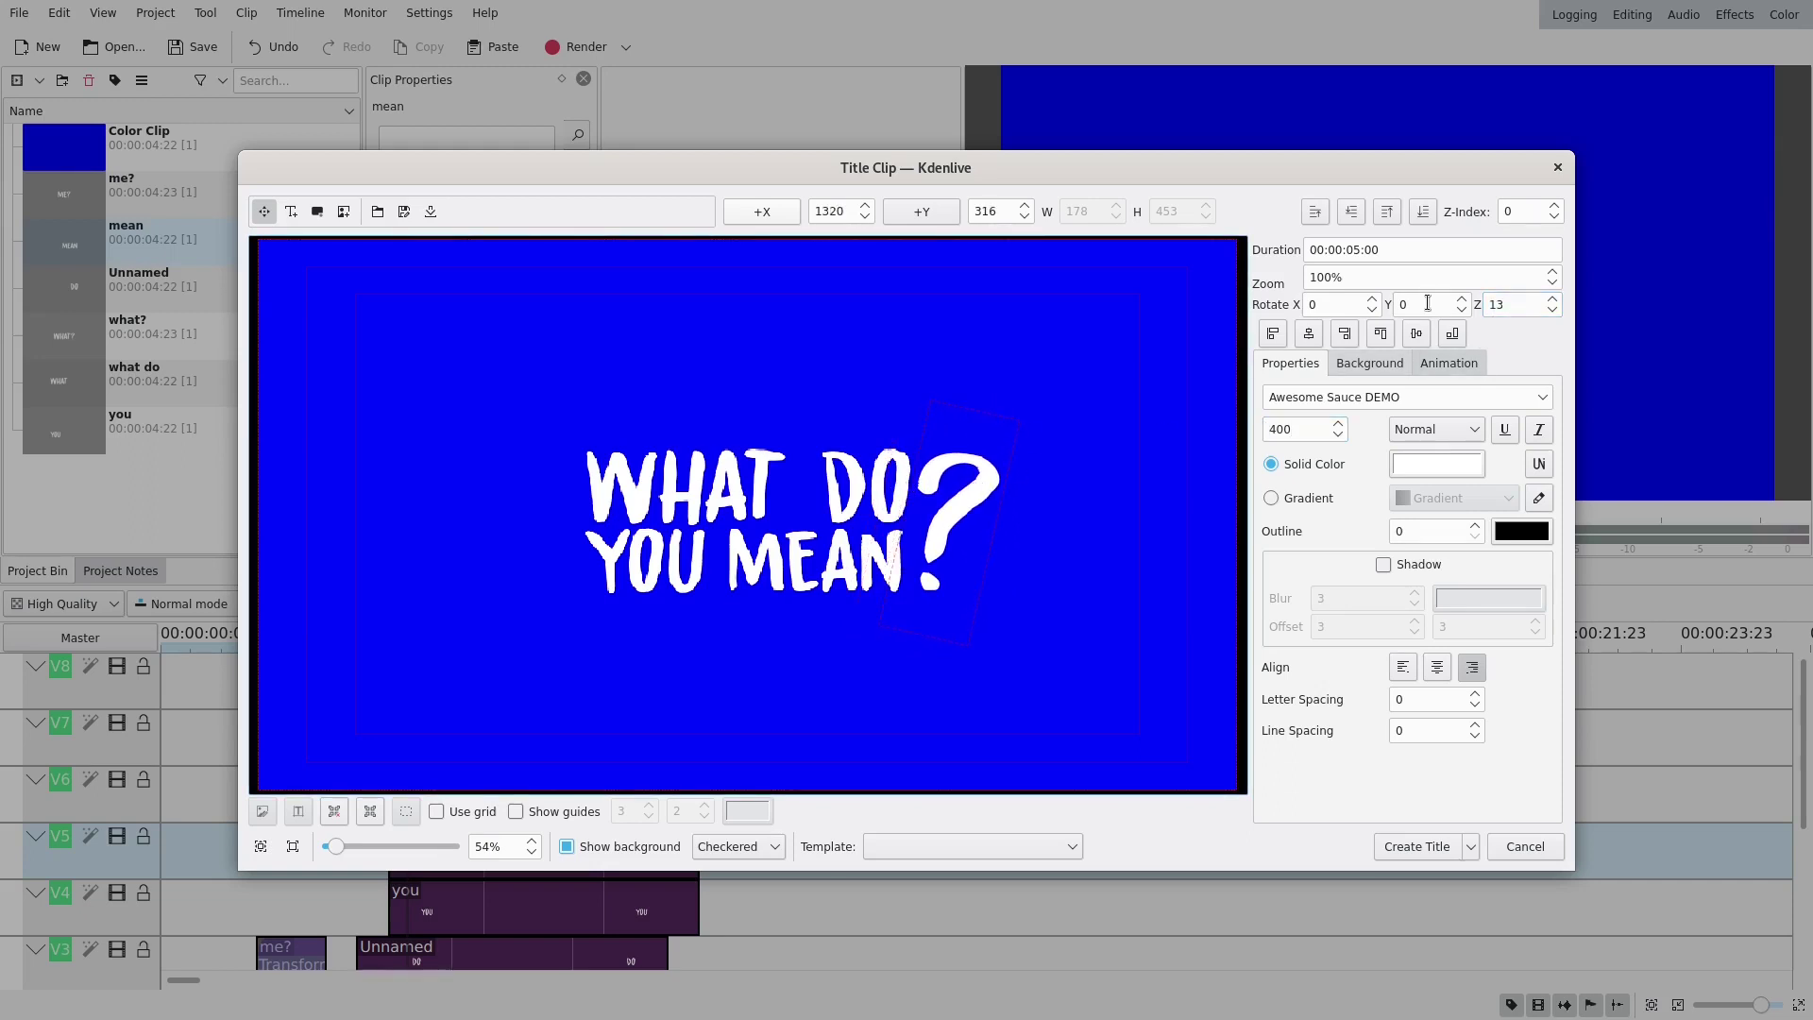
scroll(1504, 305, "up", 3)
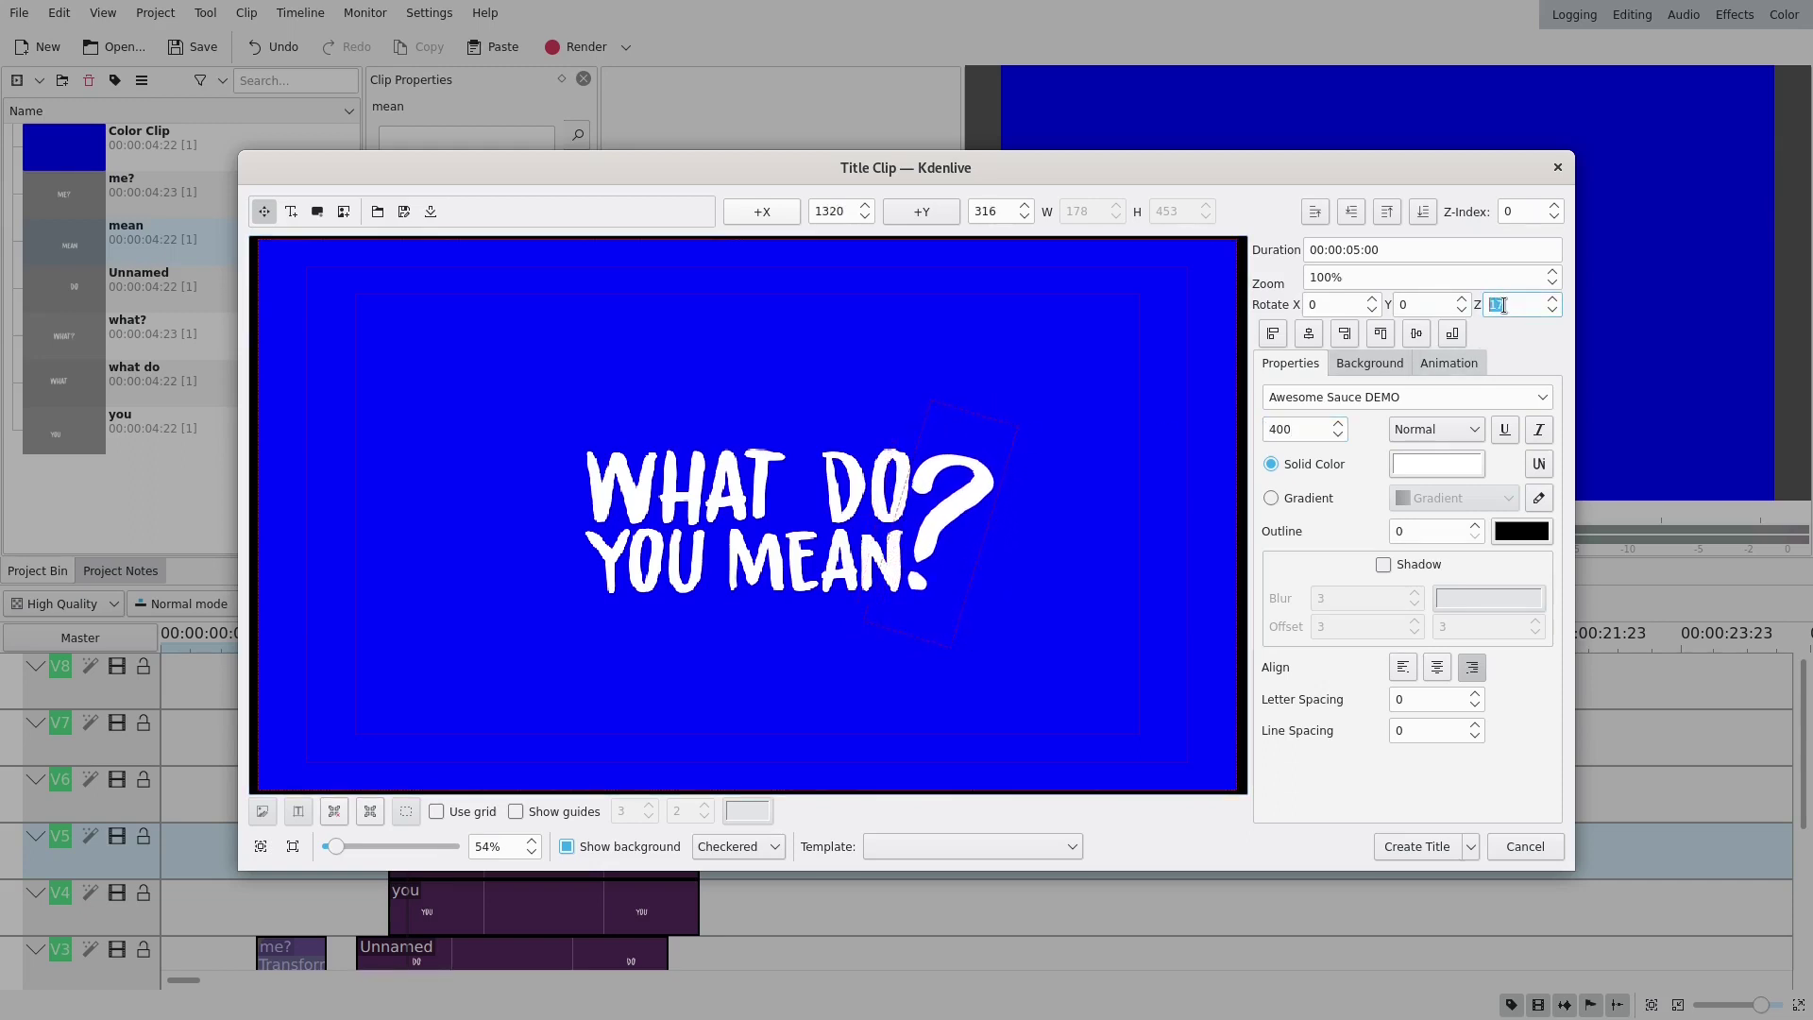
scroll(1504, 305, "up", 1)
scroll(1295, 430, "up", 15)
left_click(1117, 473)
left_click_drag(965, 508, 978, 500)
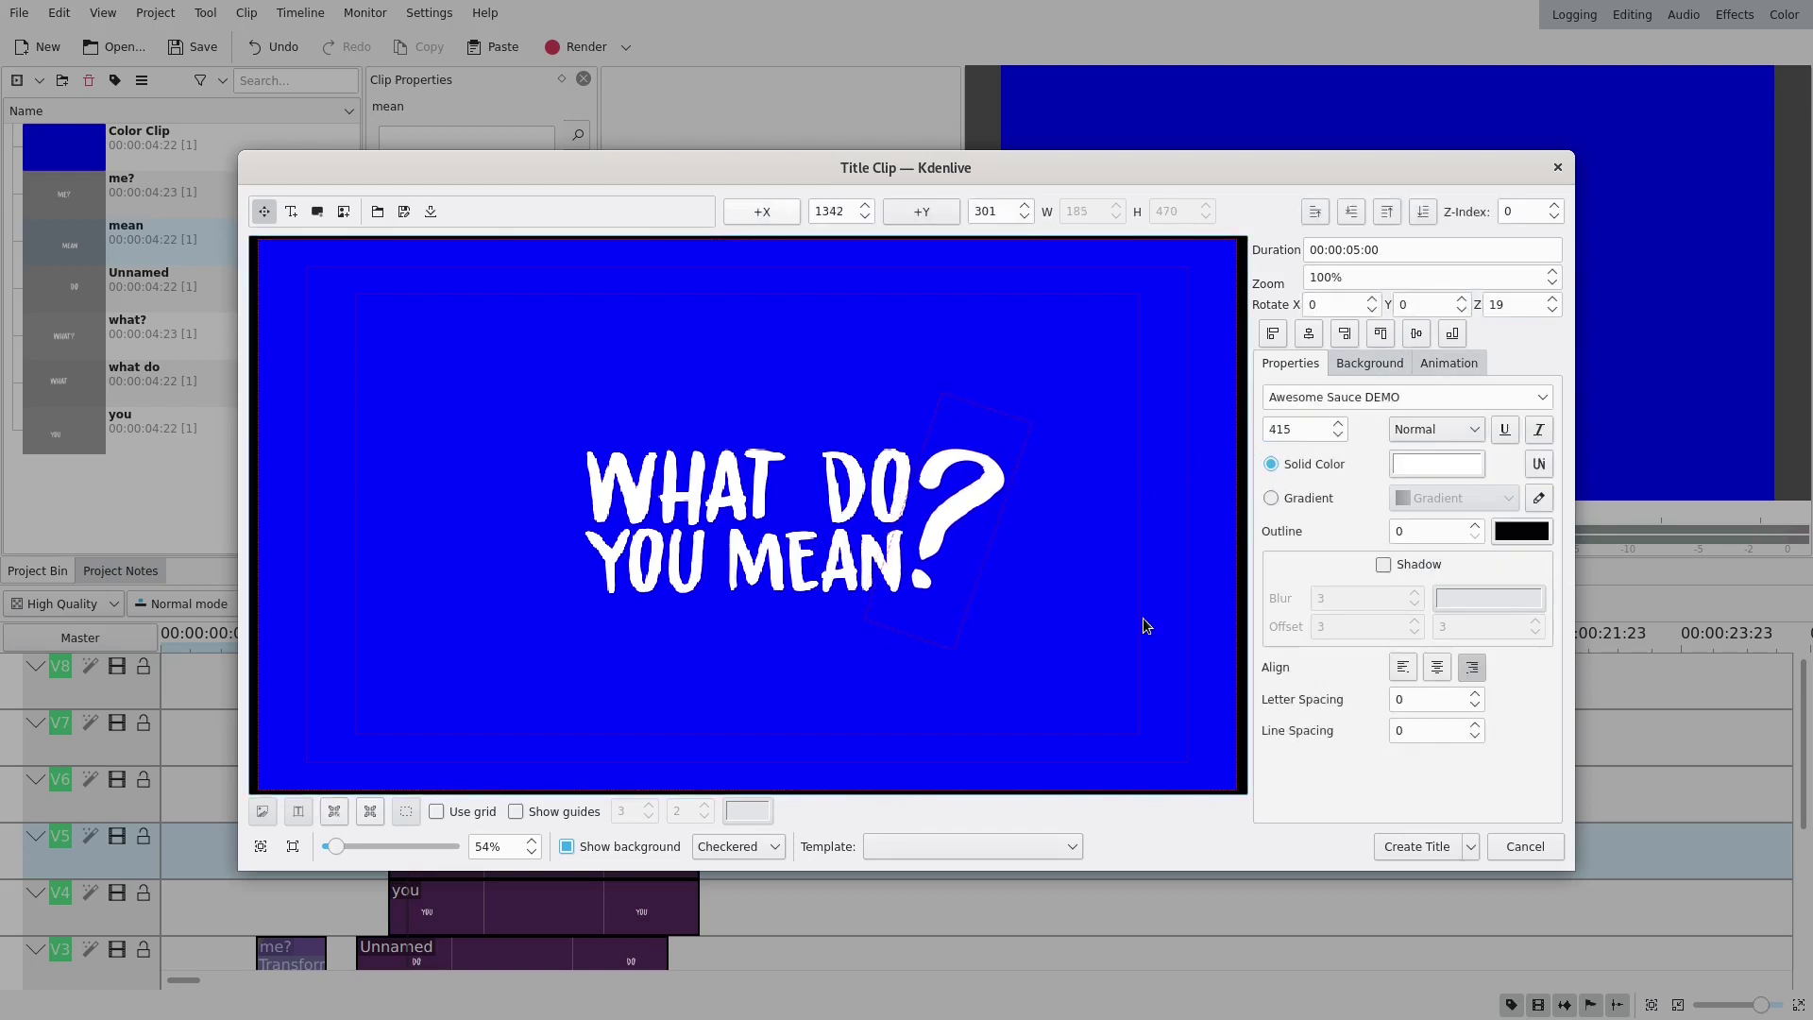
left_click(1409, 847)
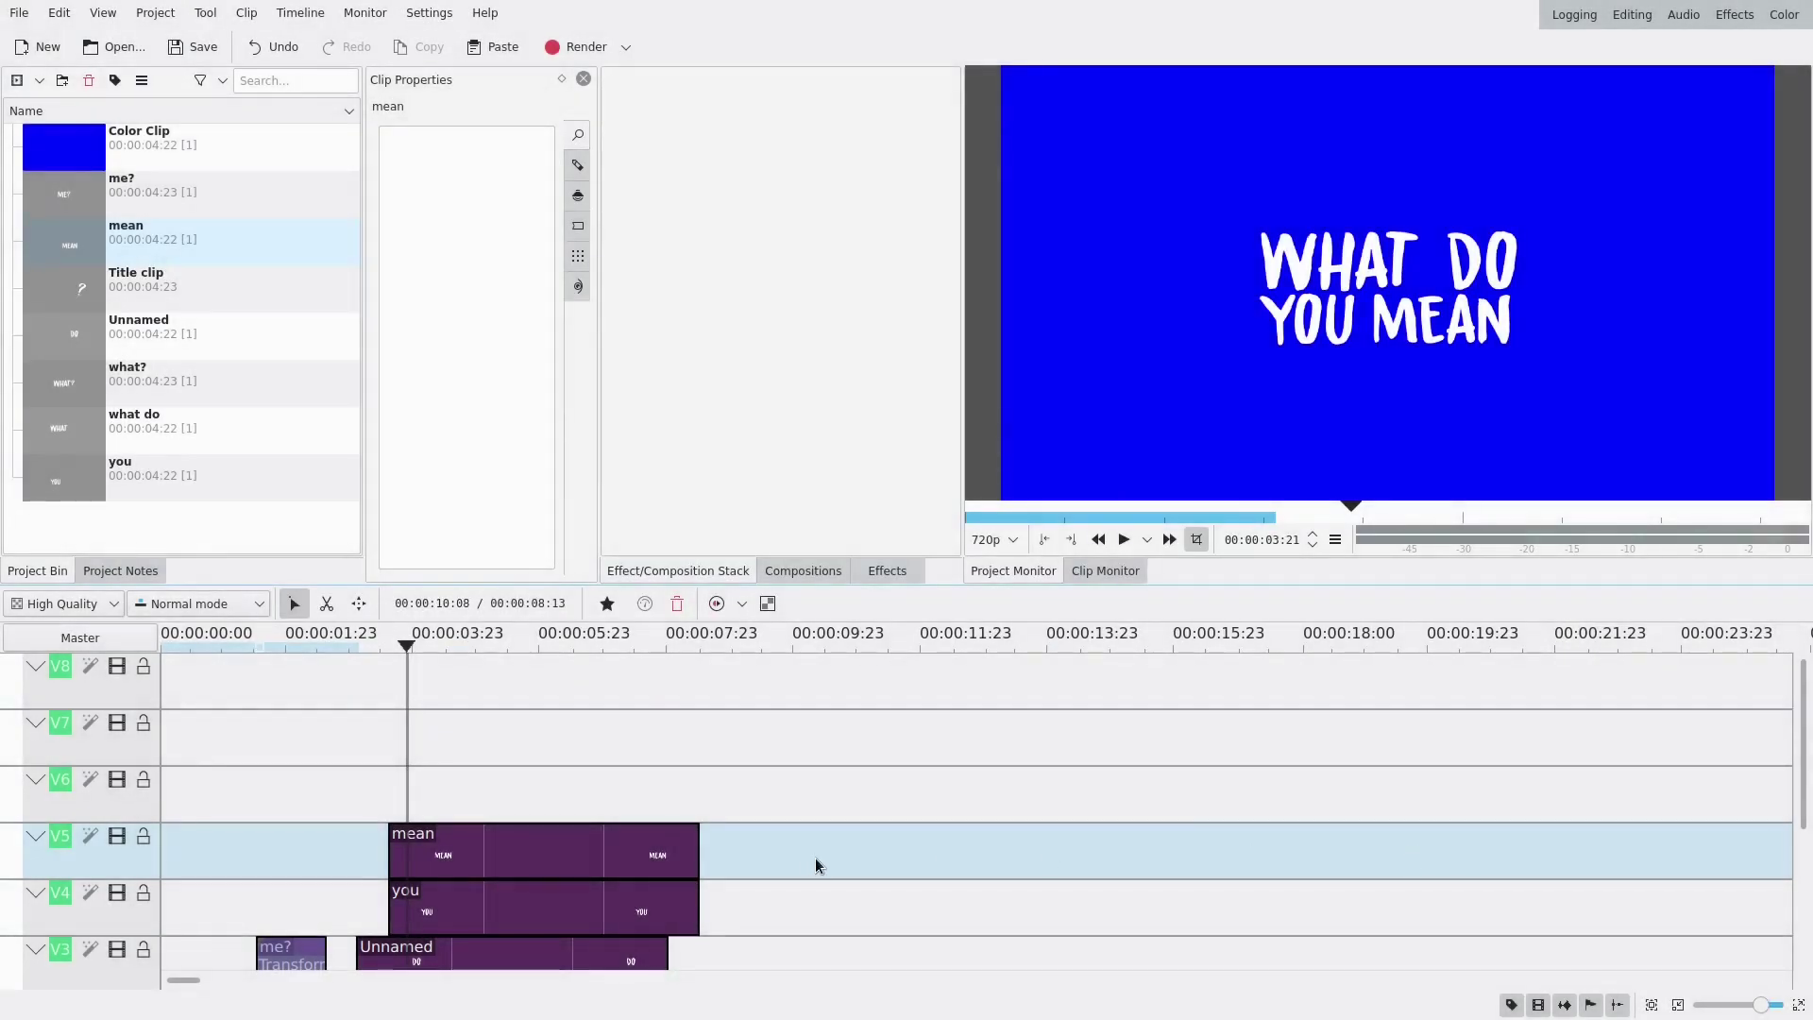
Put the question-mark title on V6 and add a new empty title clip to the timeline.
left_click(81, 288)
left_click_drag(218, 464, 408, 793)
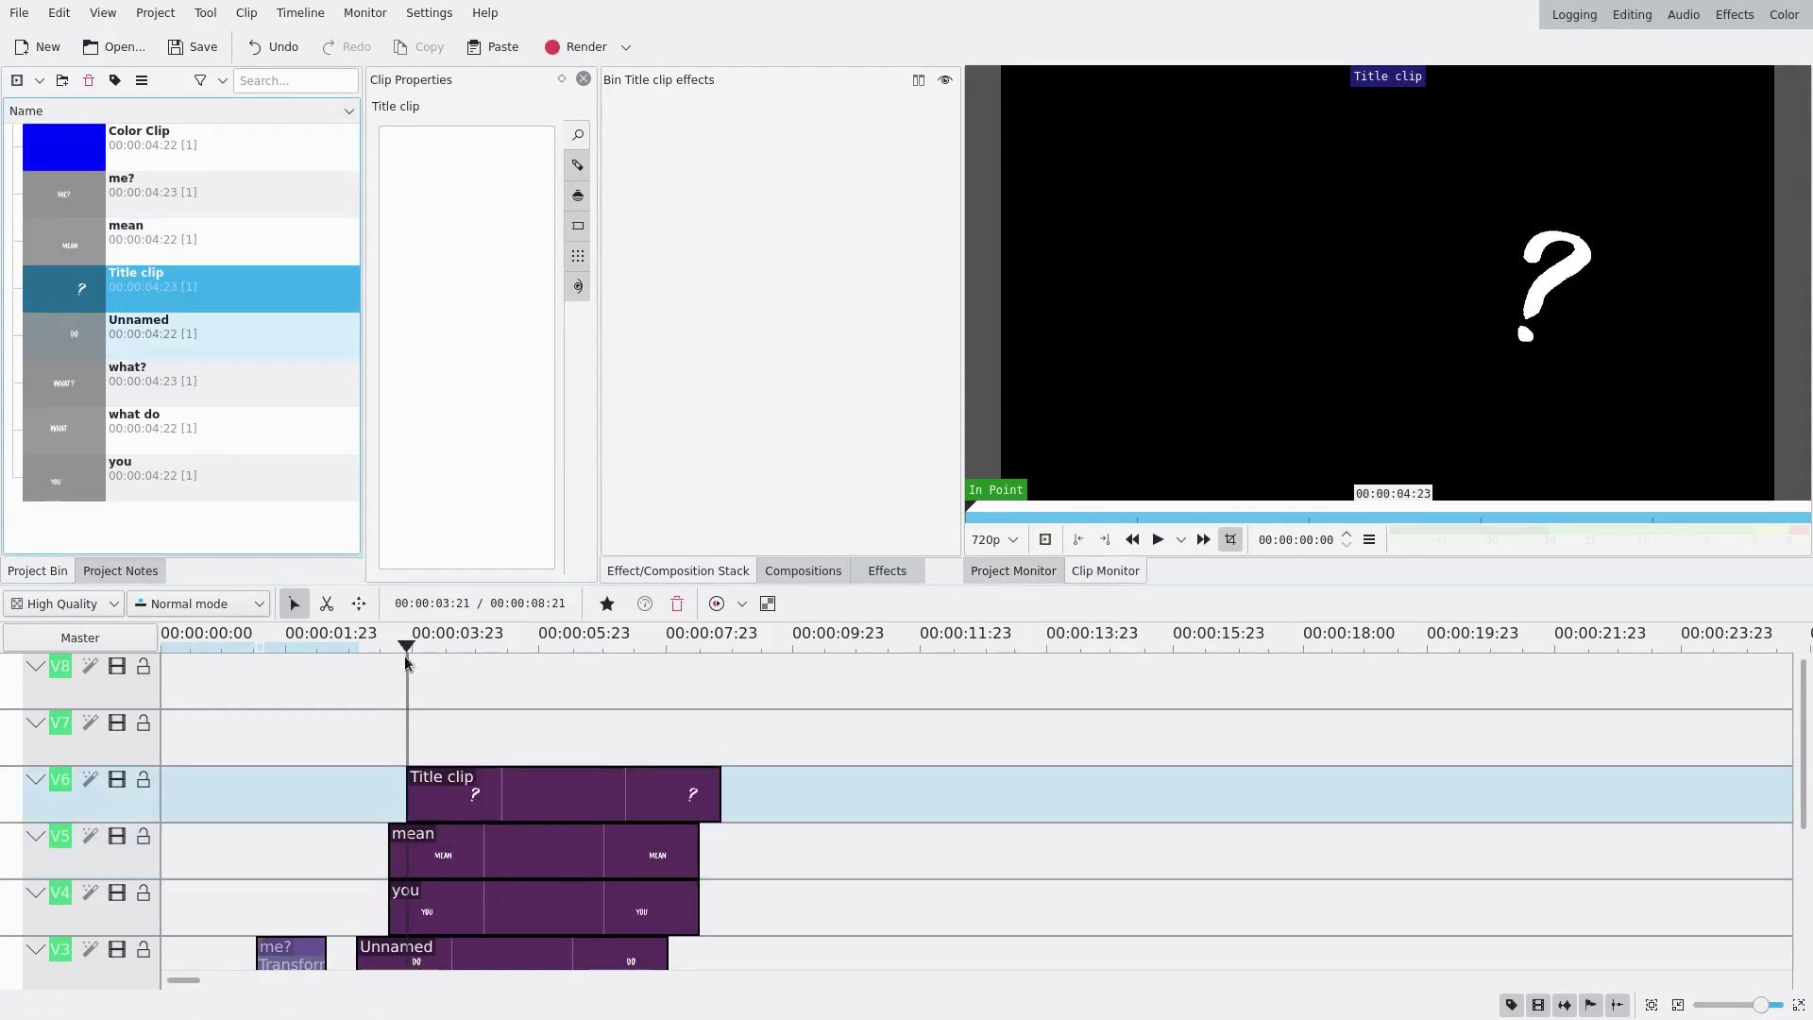
left_click(168, 15)
left_click(191, 110)
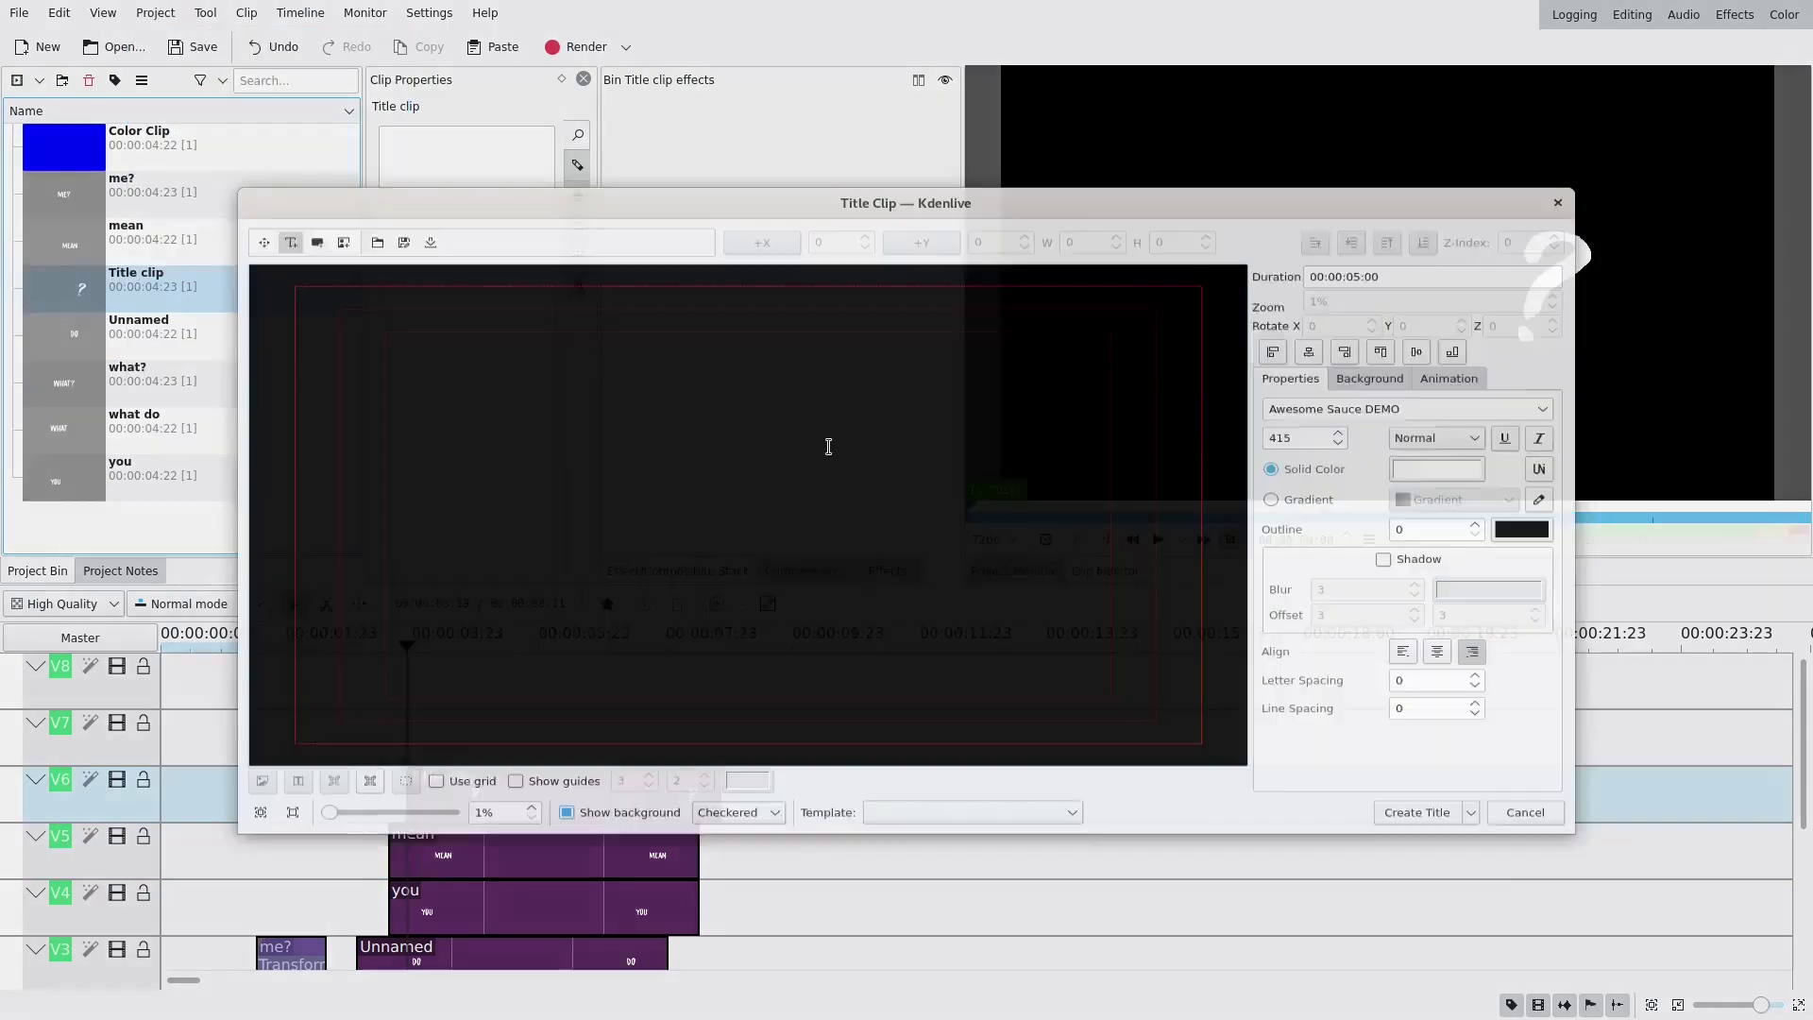
left_click(1415, 849)
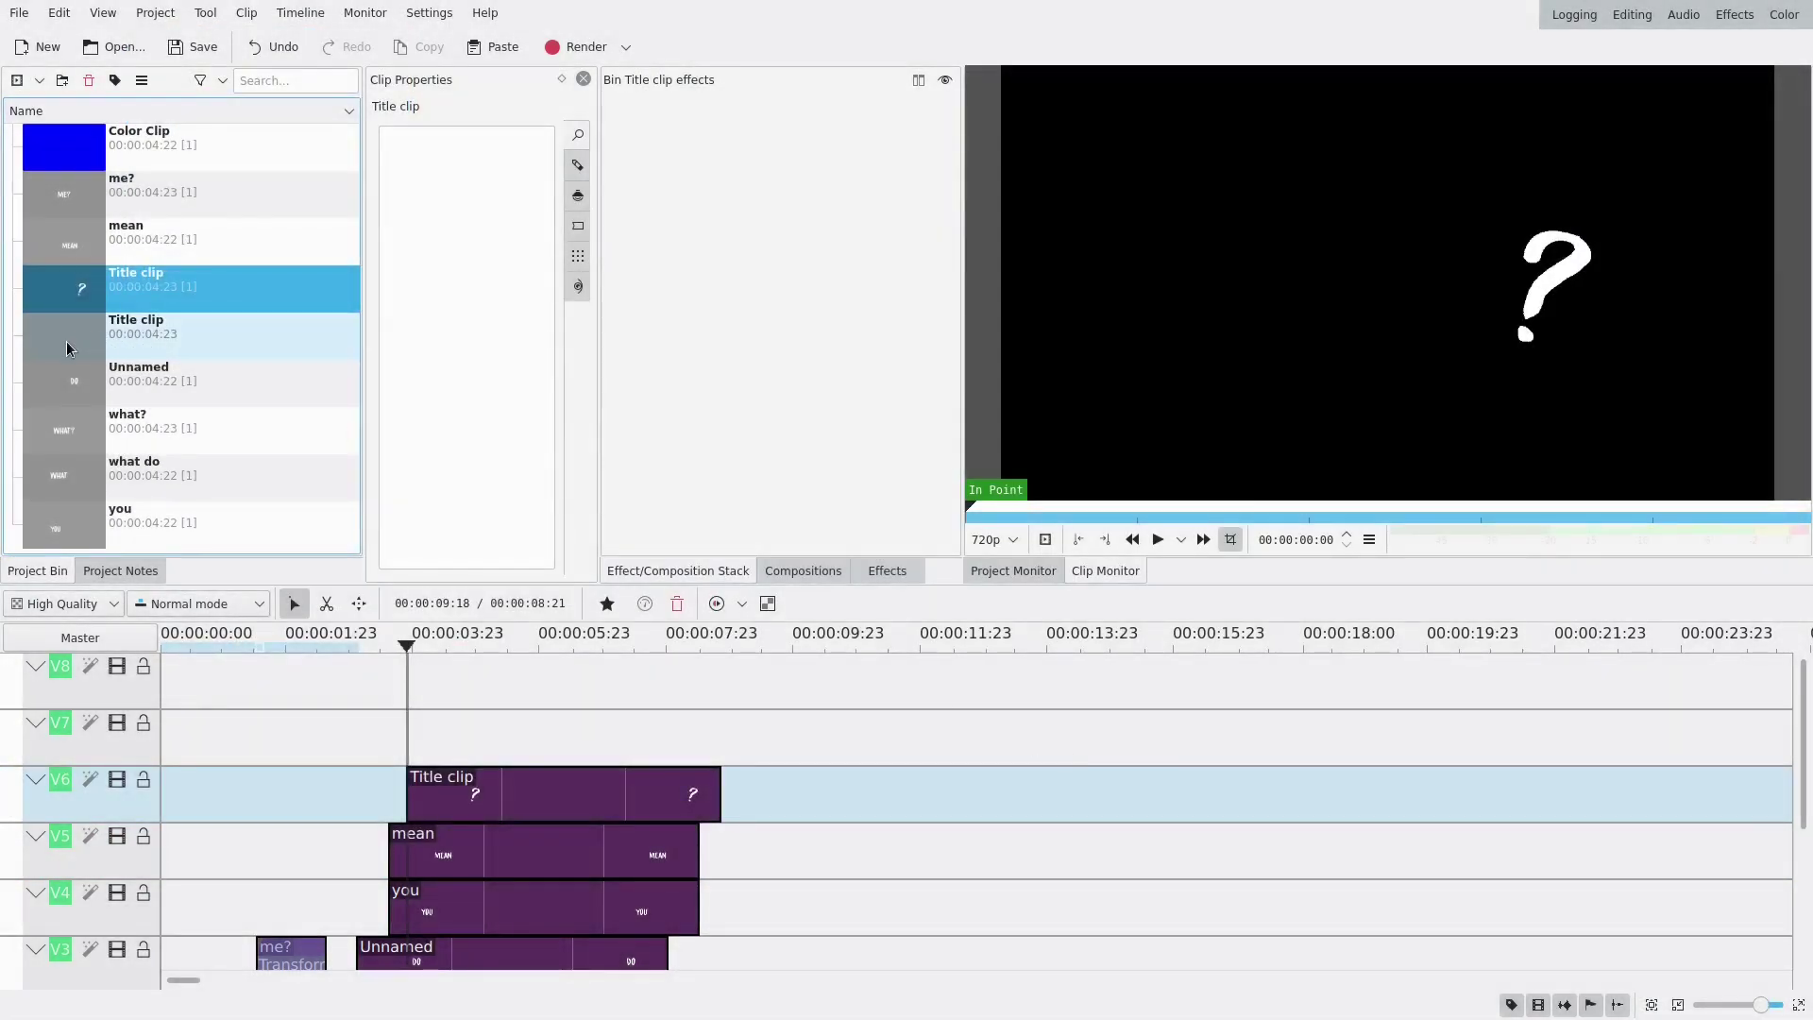
left_click_drag(68, 335, 696, 960)
Move the four word clips up one track and place the empty title on V2 under what do.
scroll(133, 827, "down", 2)
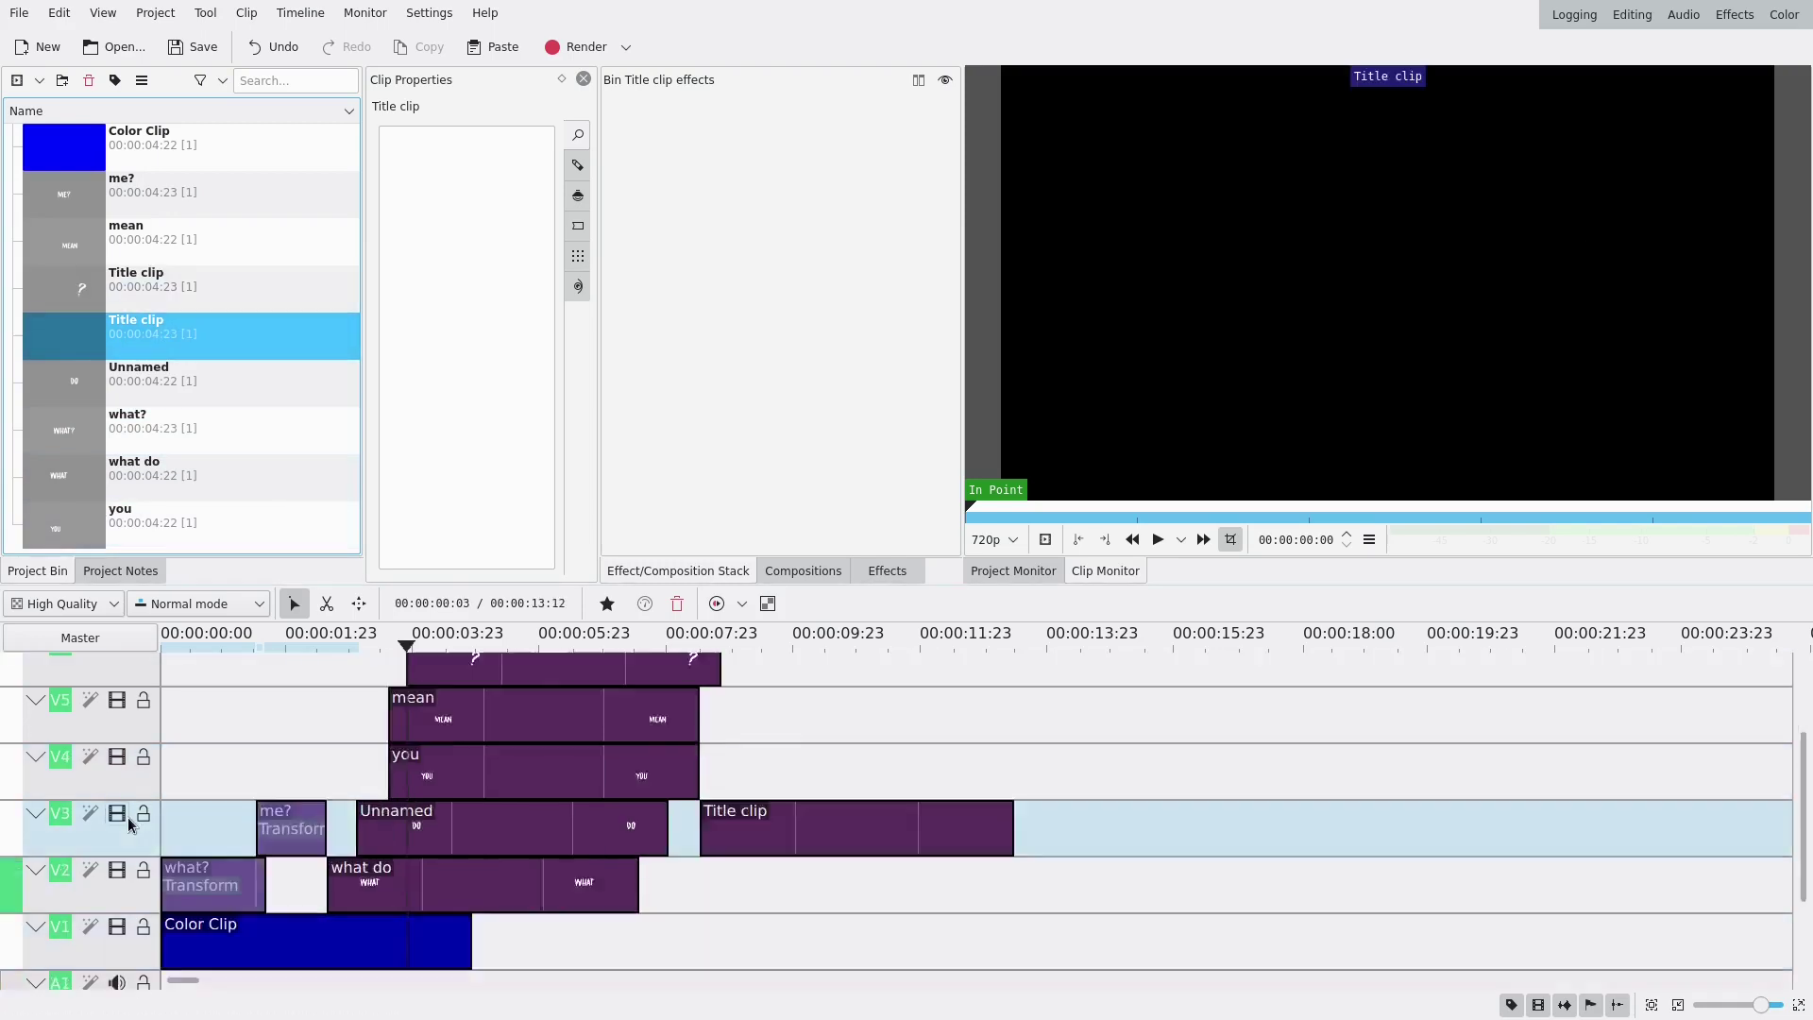
scroll(465, 745, "up", 1)
left_click_drag(338, 670, 468, 852)
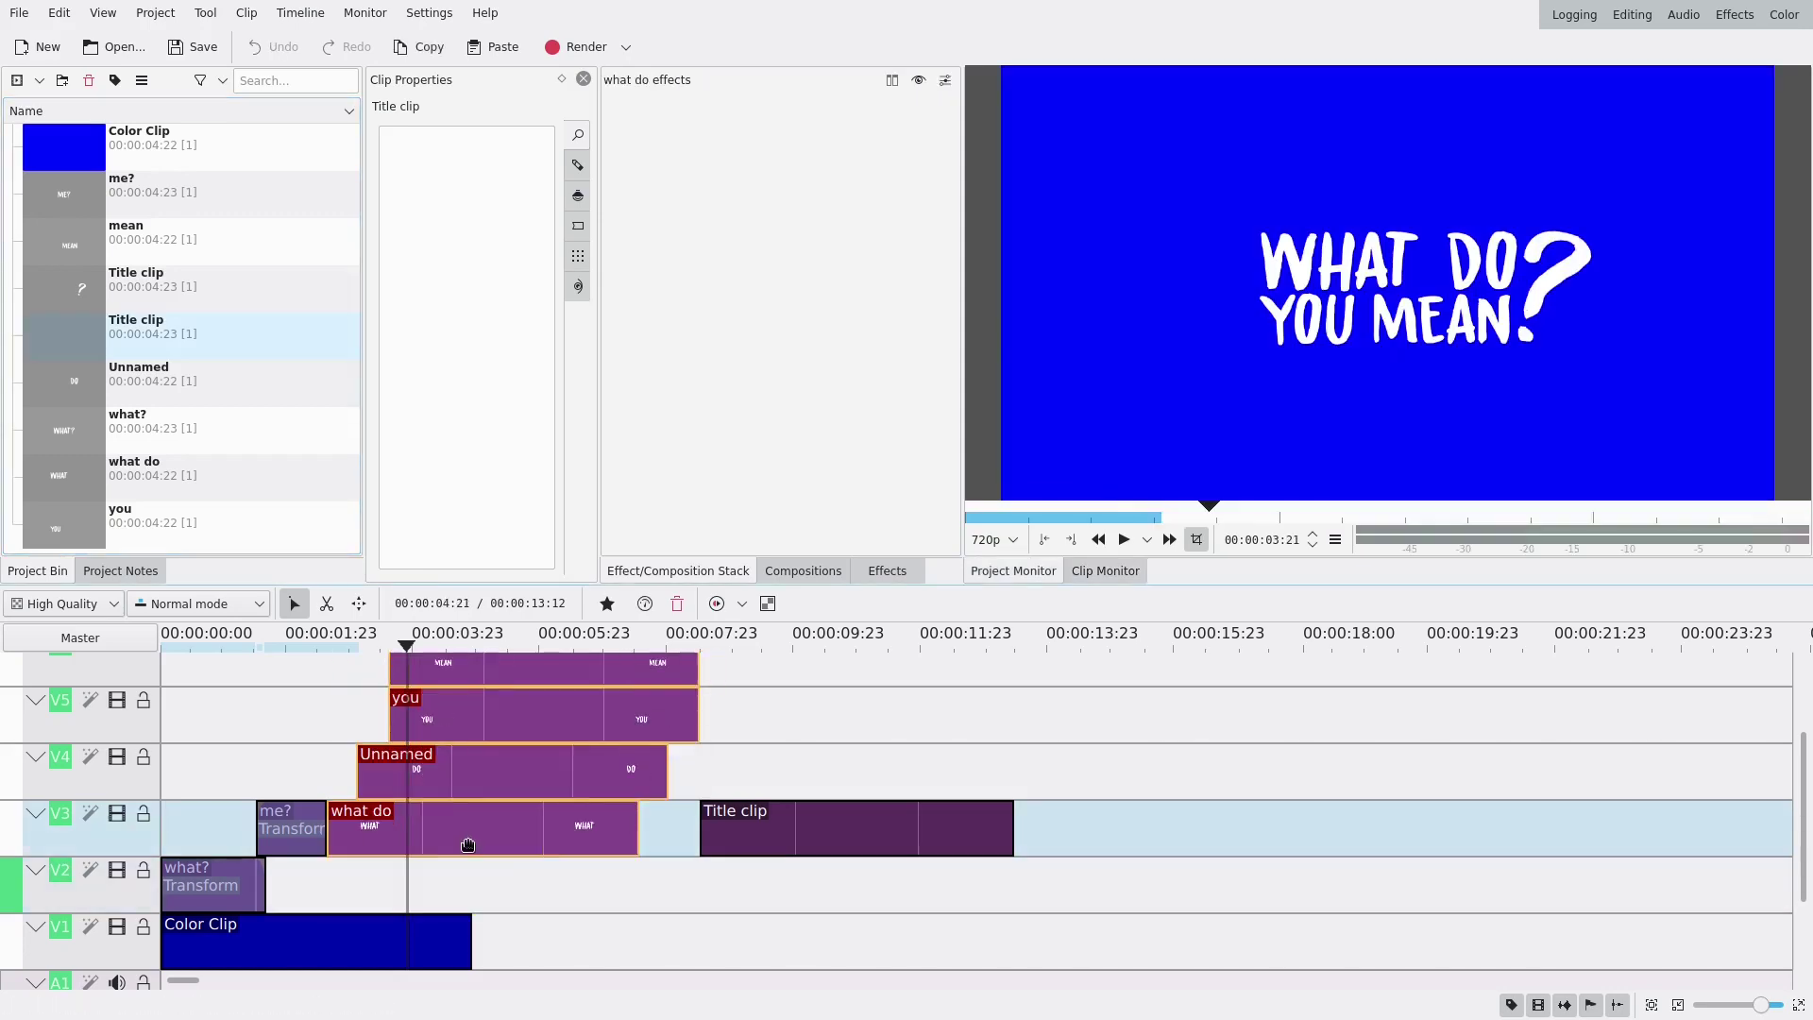
left_click_drag(721, 826, 355, 883)
Extend the blue Color Clip and trim the empty title and what do to end with it.
left_click_drag(472, 941, 529, 942)
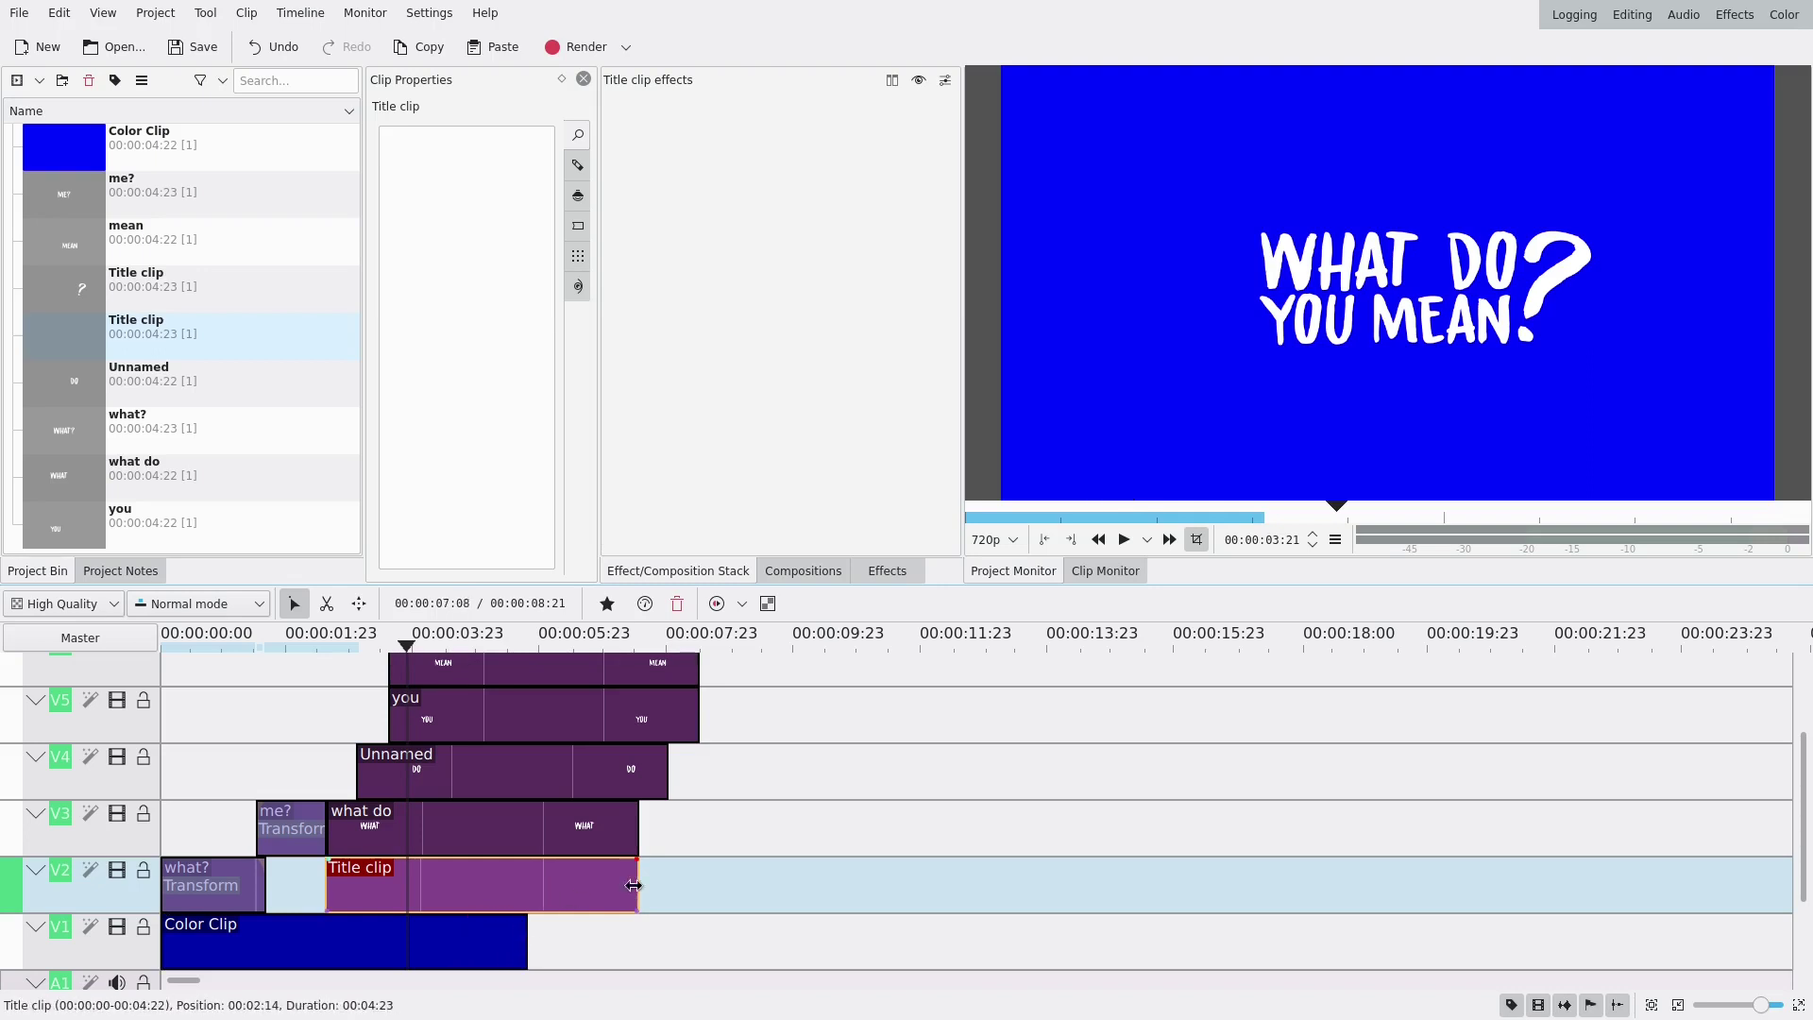
left_click_drag(634, 884, 532, 884)
left_click_drag(637, 829, 532, 843)
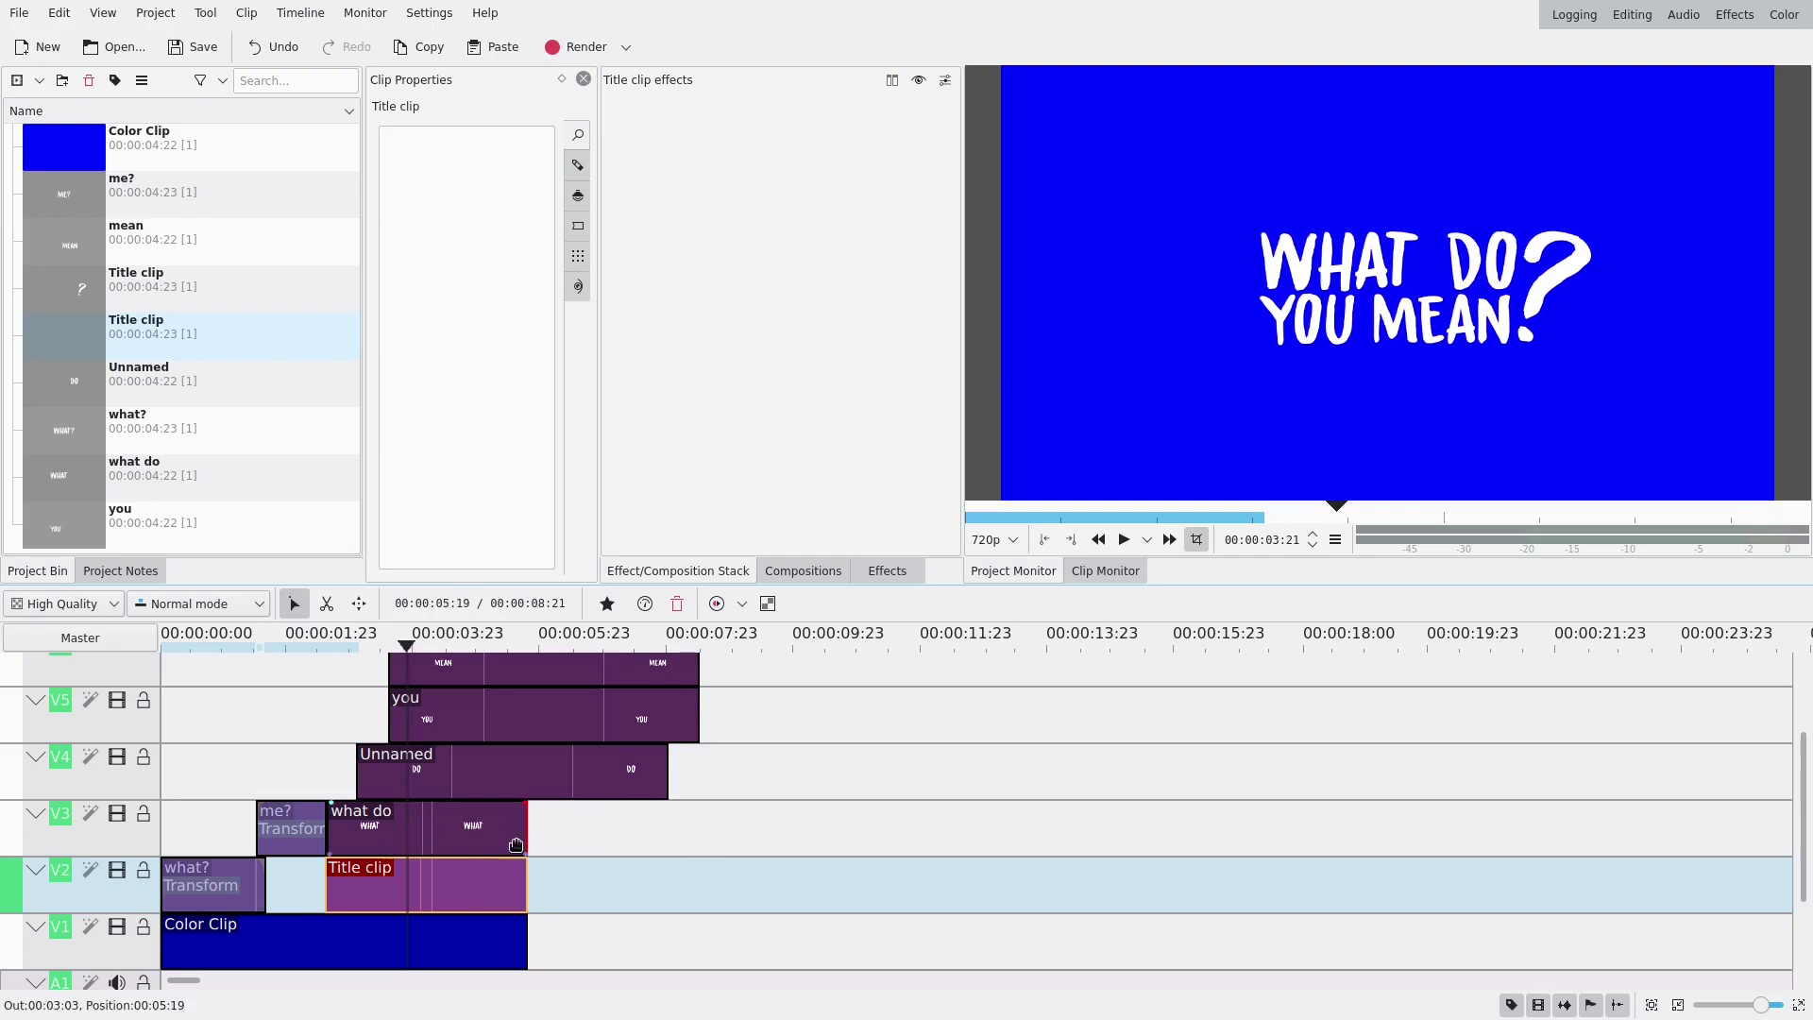
left_click(321, 772)
left_click_drag(321, 772, 331, 770)
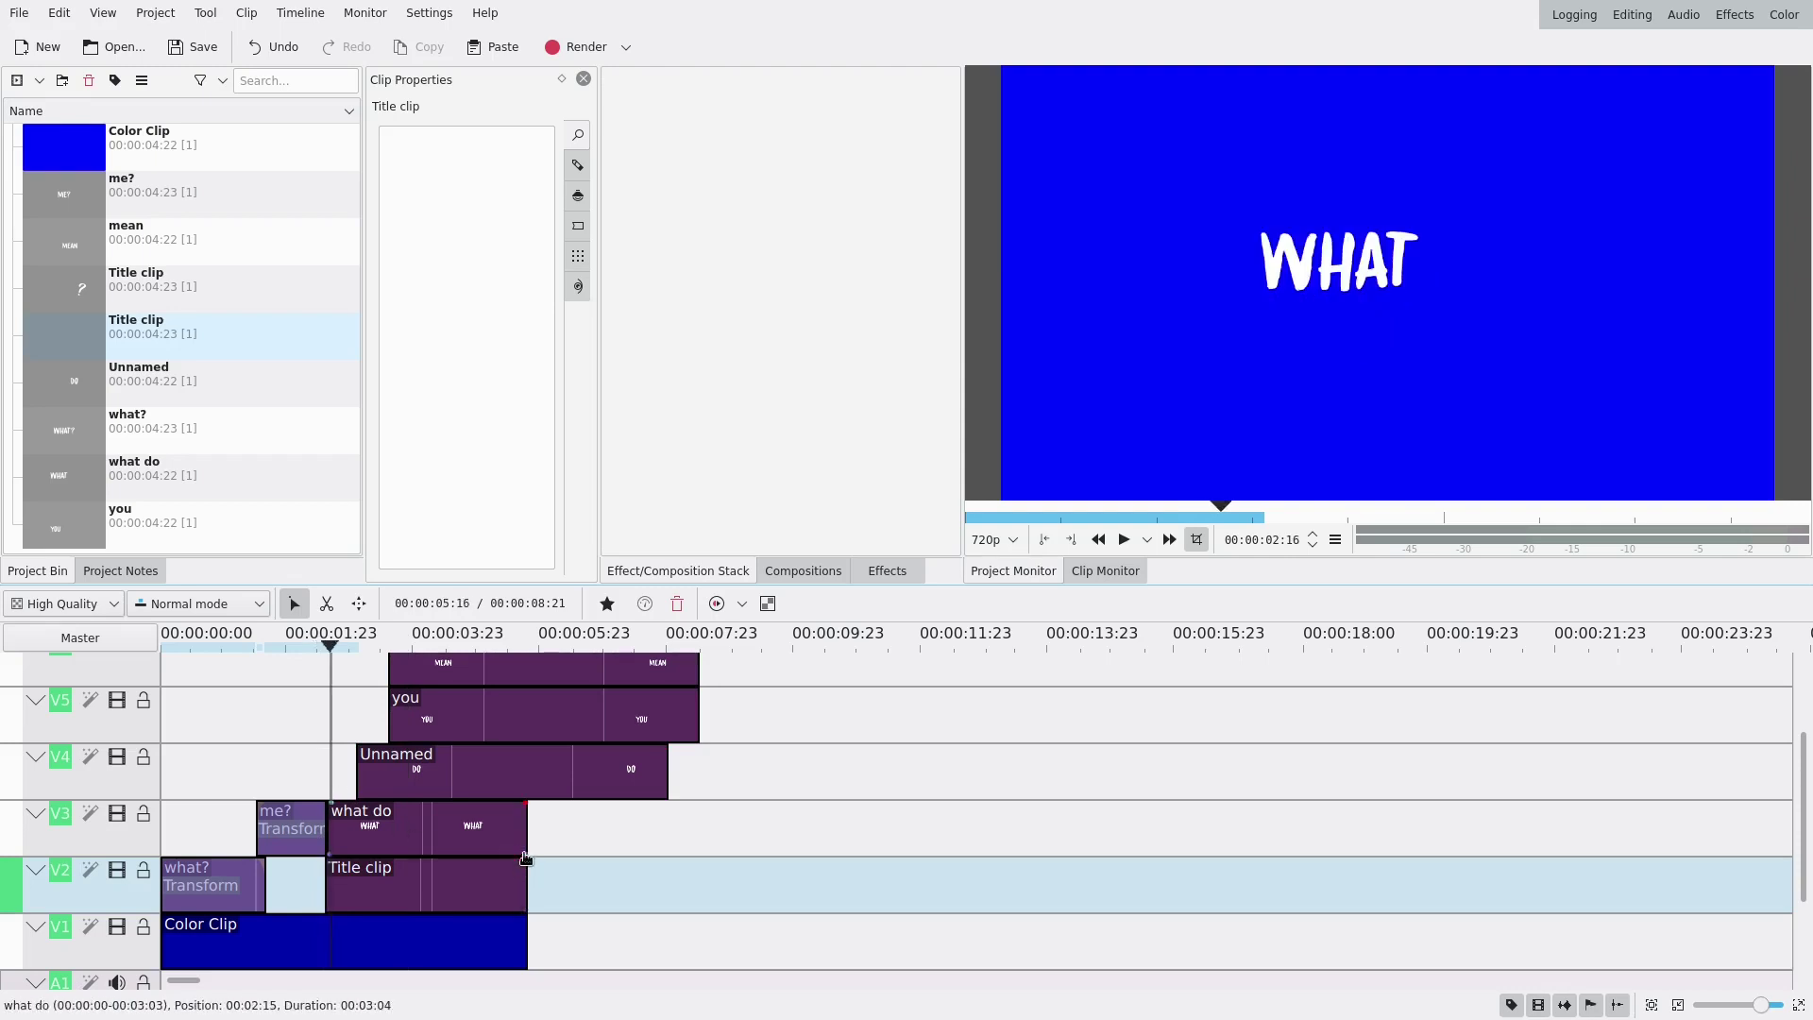
Add a composition on what do and change it to Composite and transform, rotated -9.
left_click(419, 850)
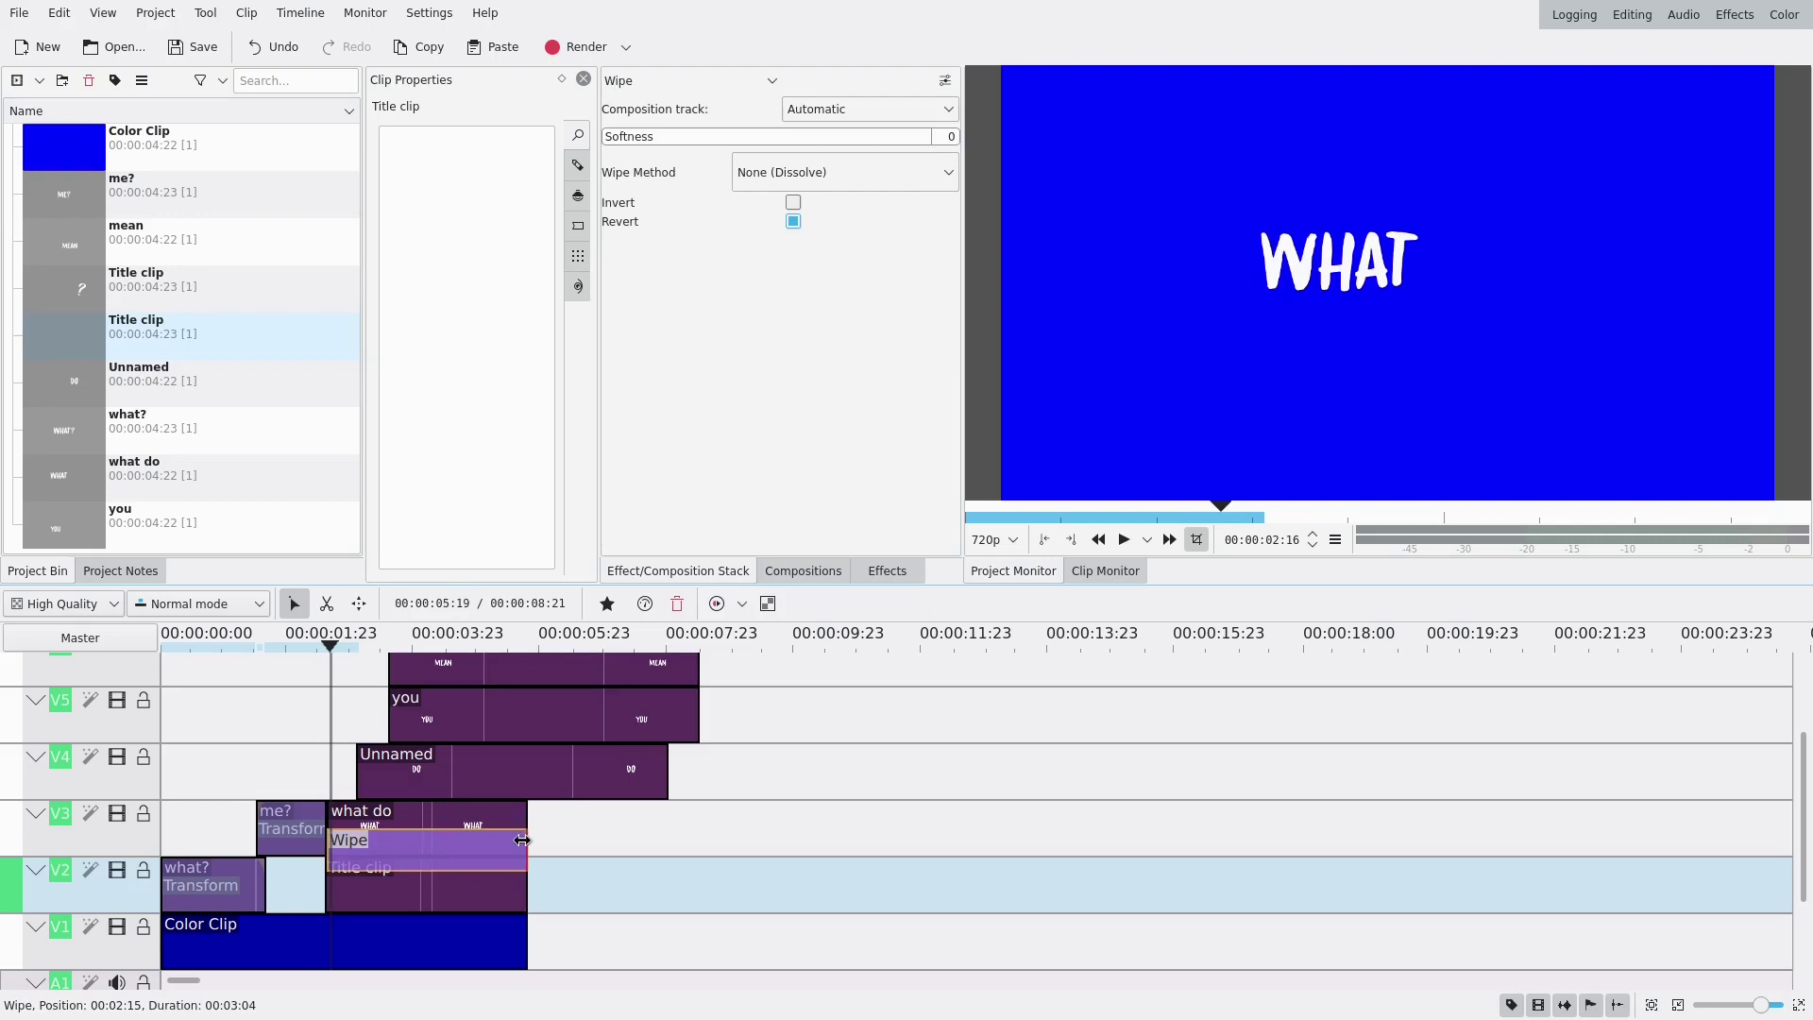
left_click(652, 83)
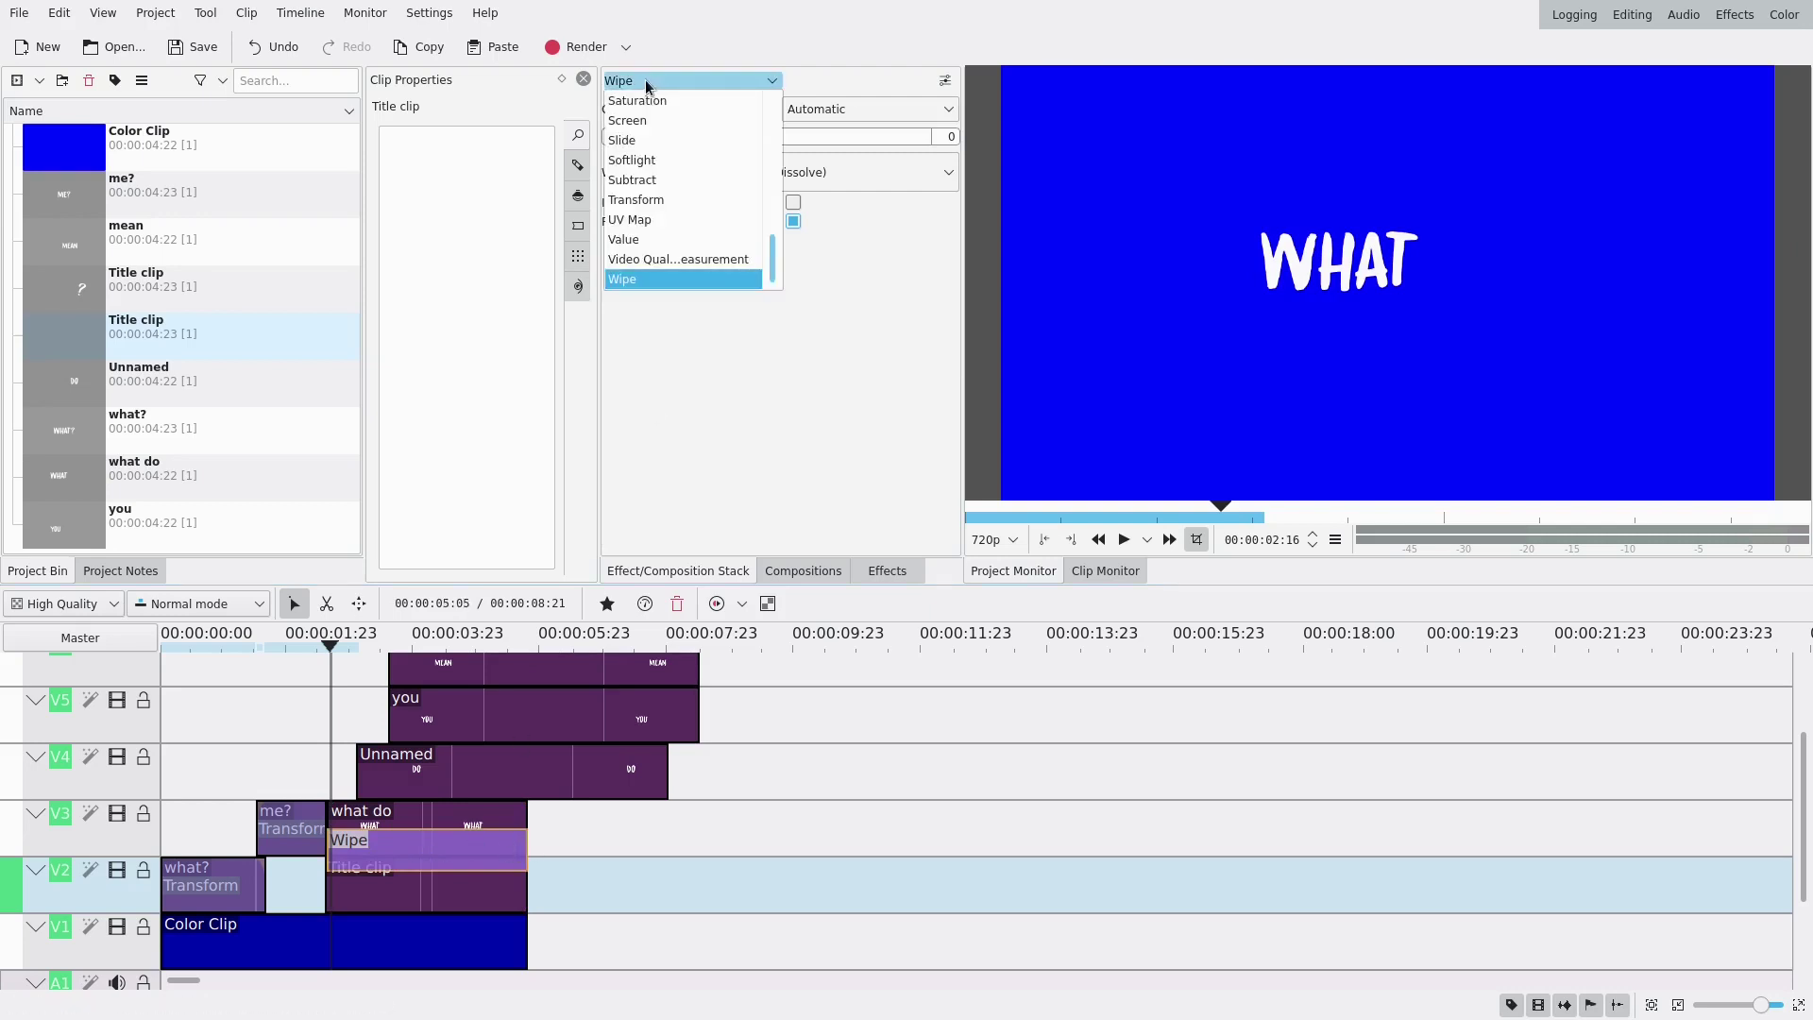
scroll(666, 167, "up", 2)
left_click(676, 140)
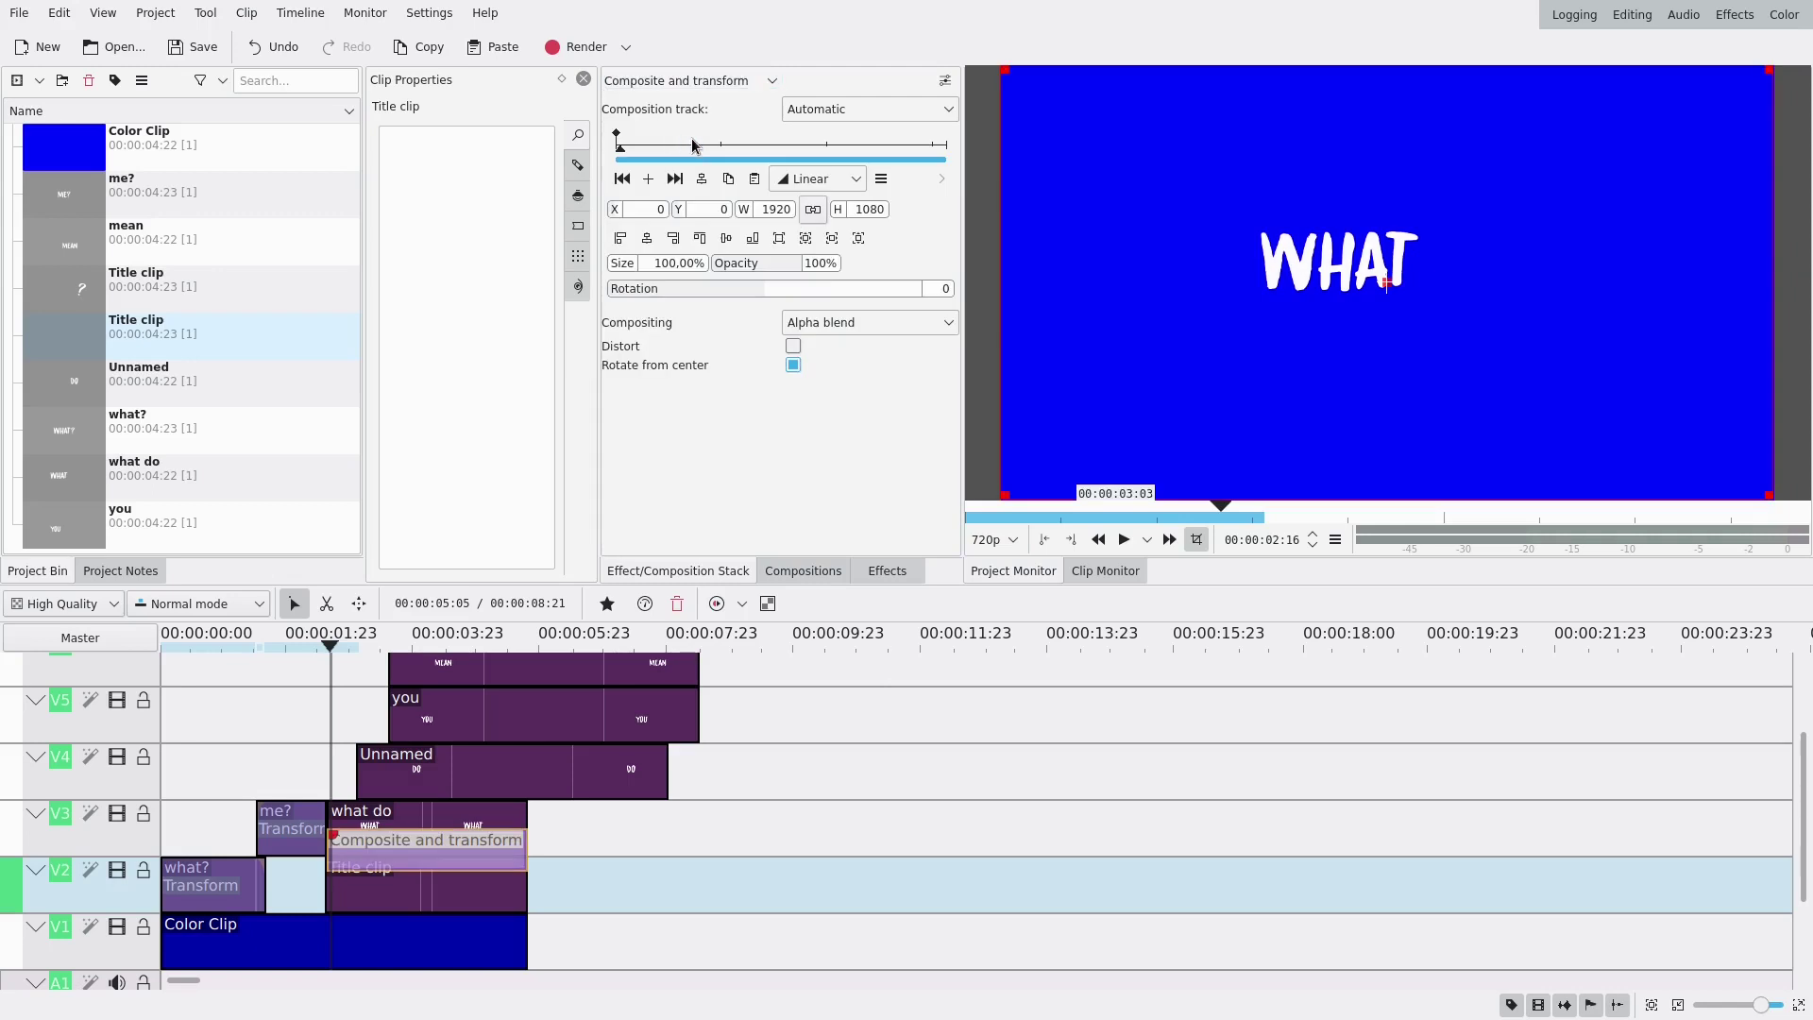
scroll(757, 297, "down", 18)
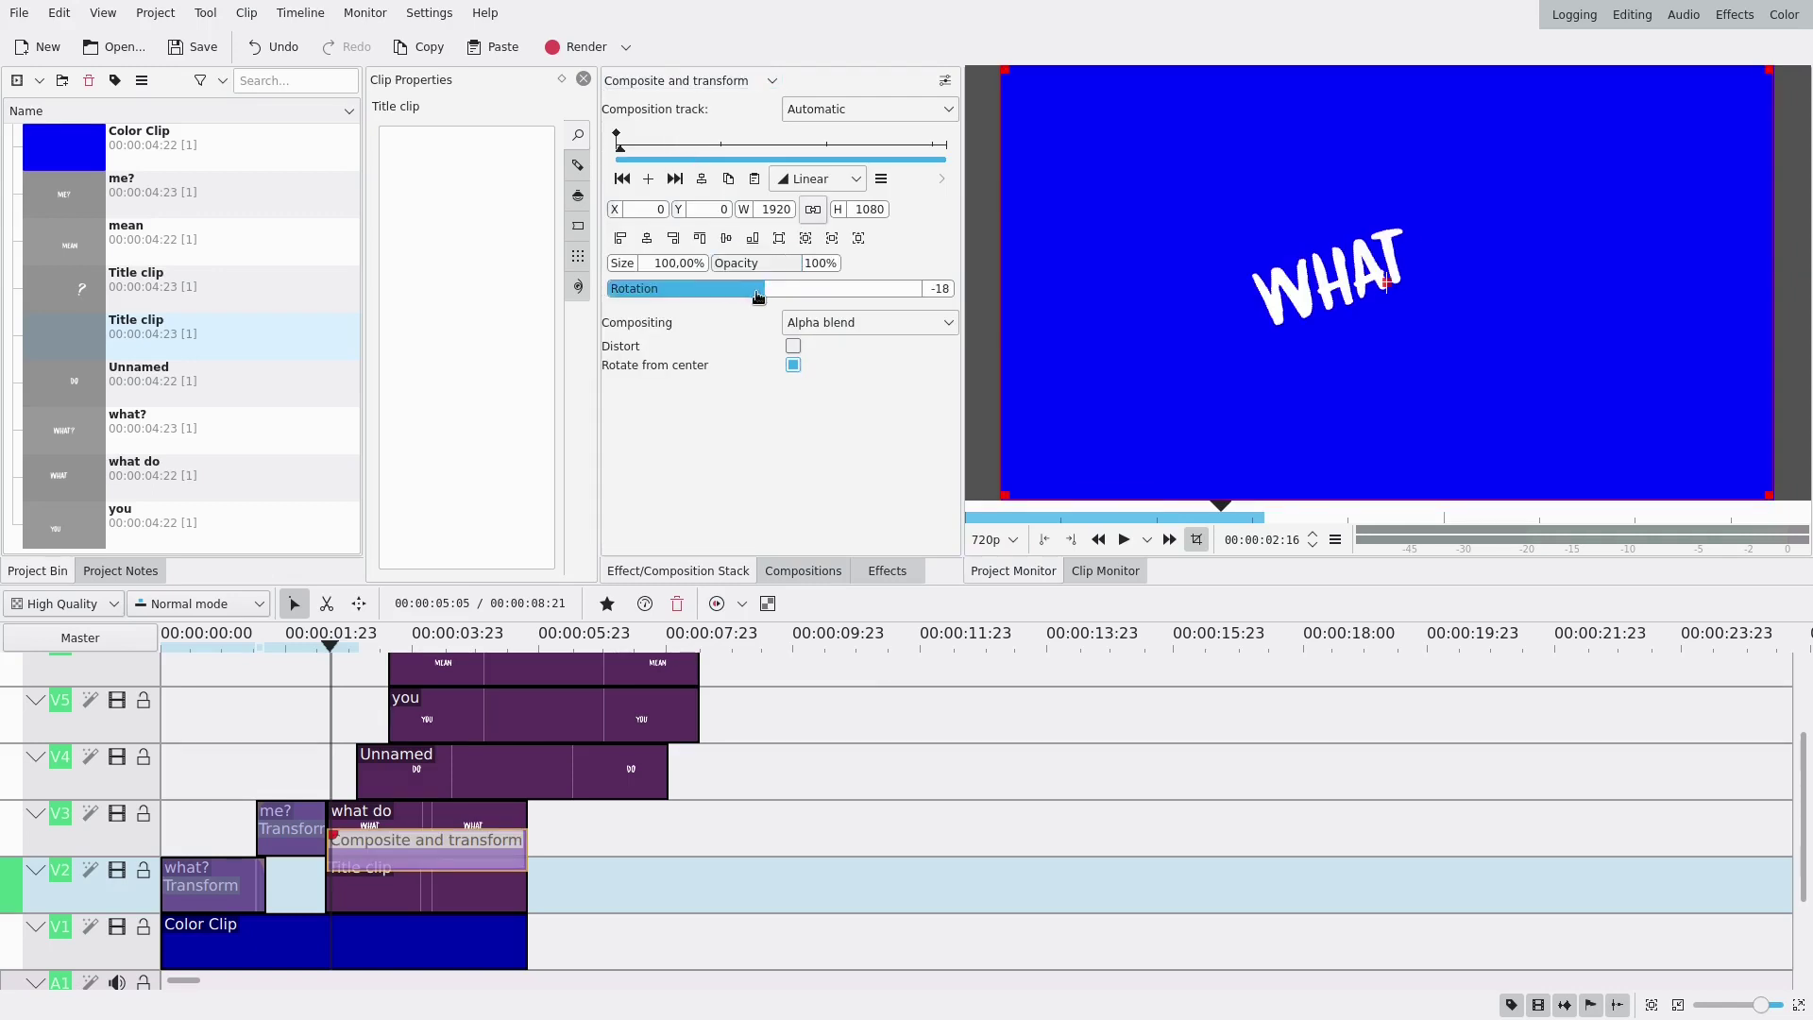
scroll(758, 296, "up", 6)
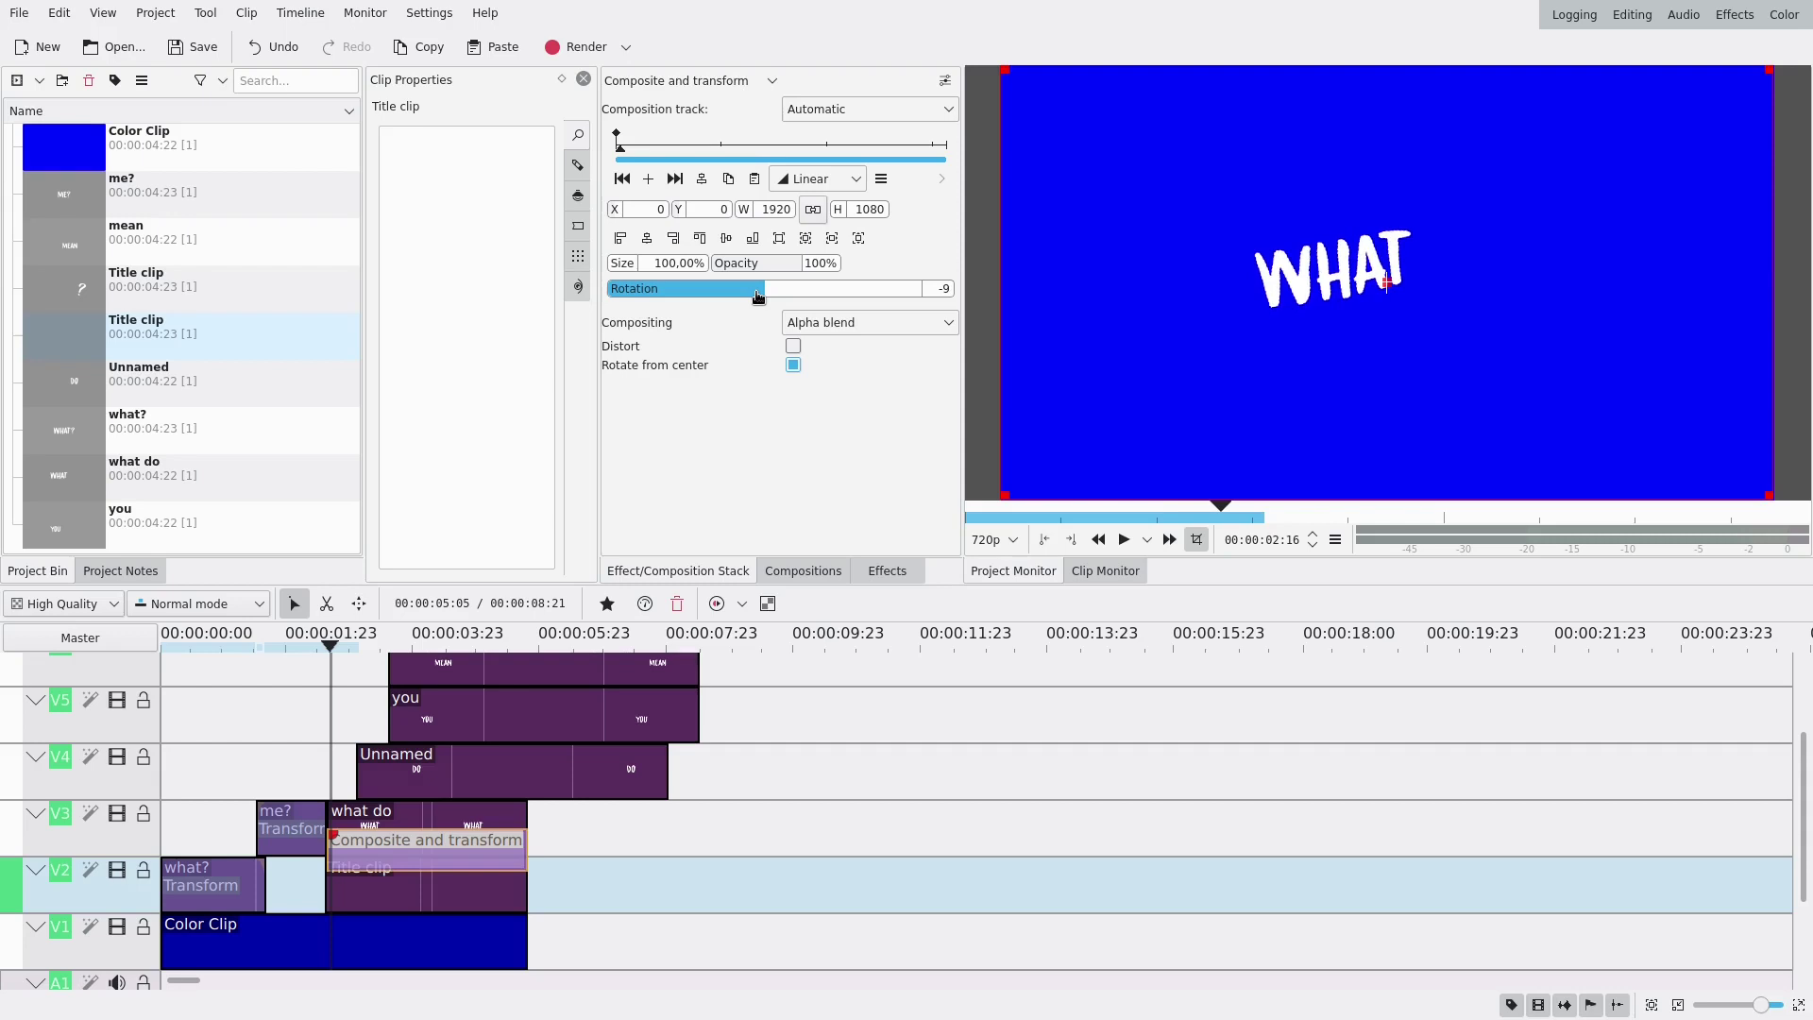
scroll(728, 918, "up", 1)
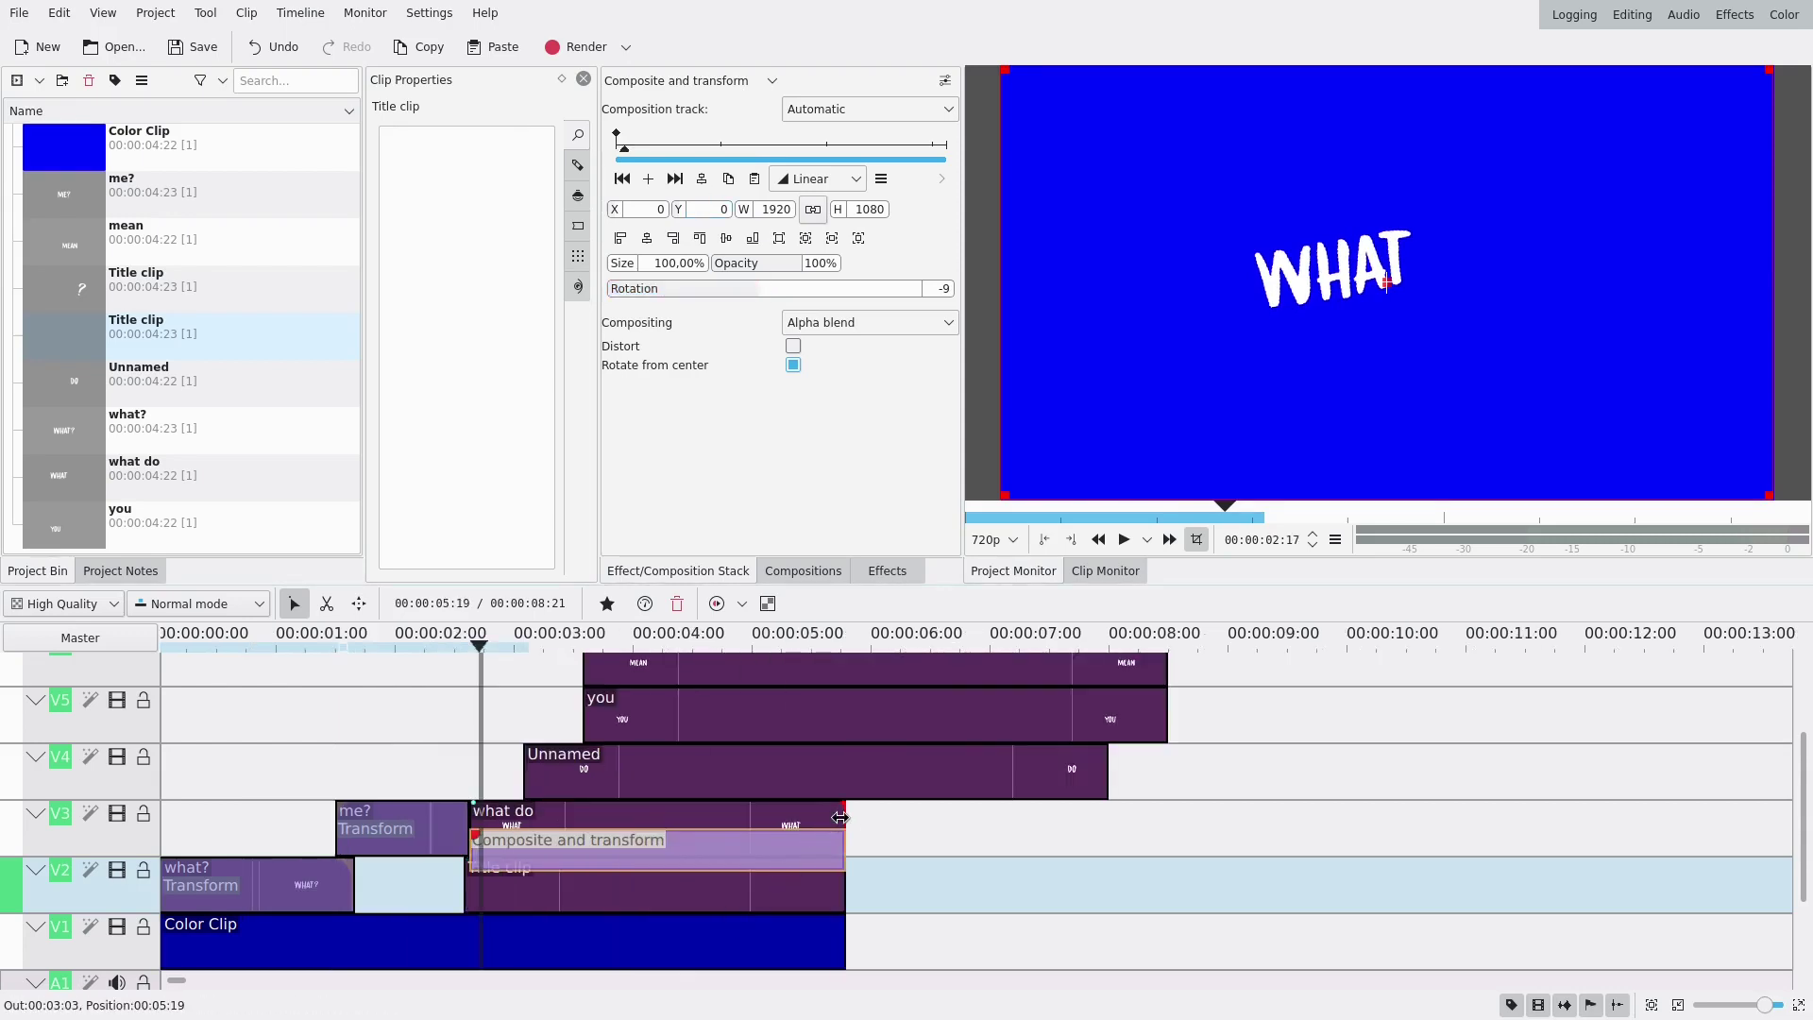
Trim the what do clip to end with the Title clip and go to the composition start at 00:00:02:15.
left_click_drag(840, 817, 692, 854)
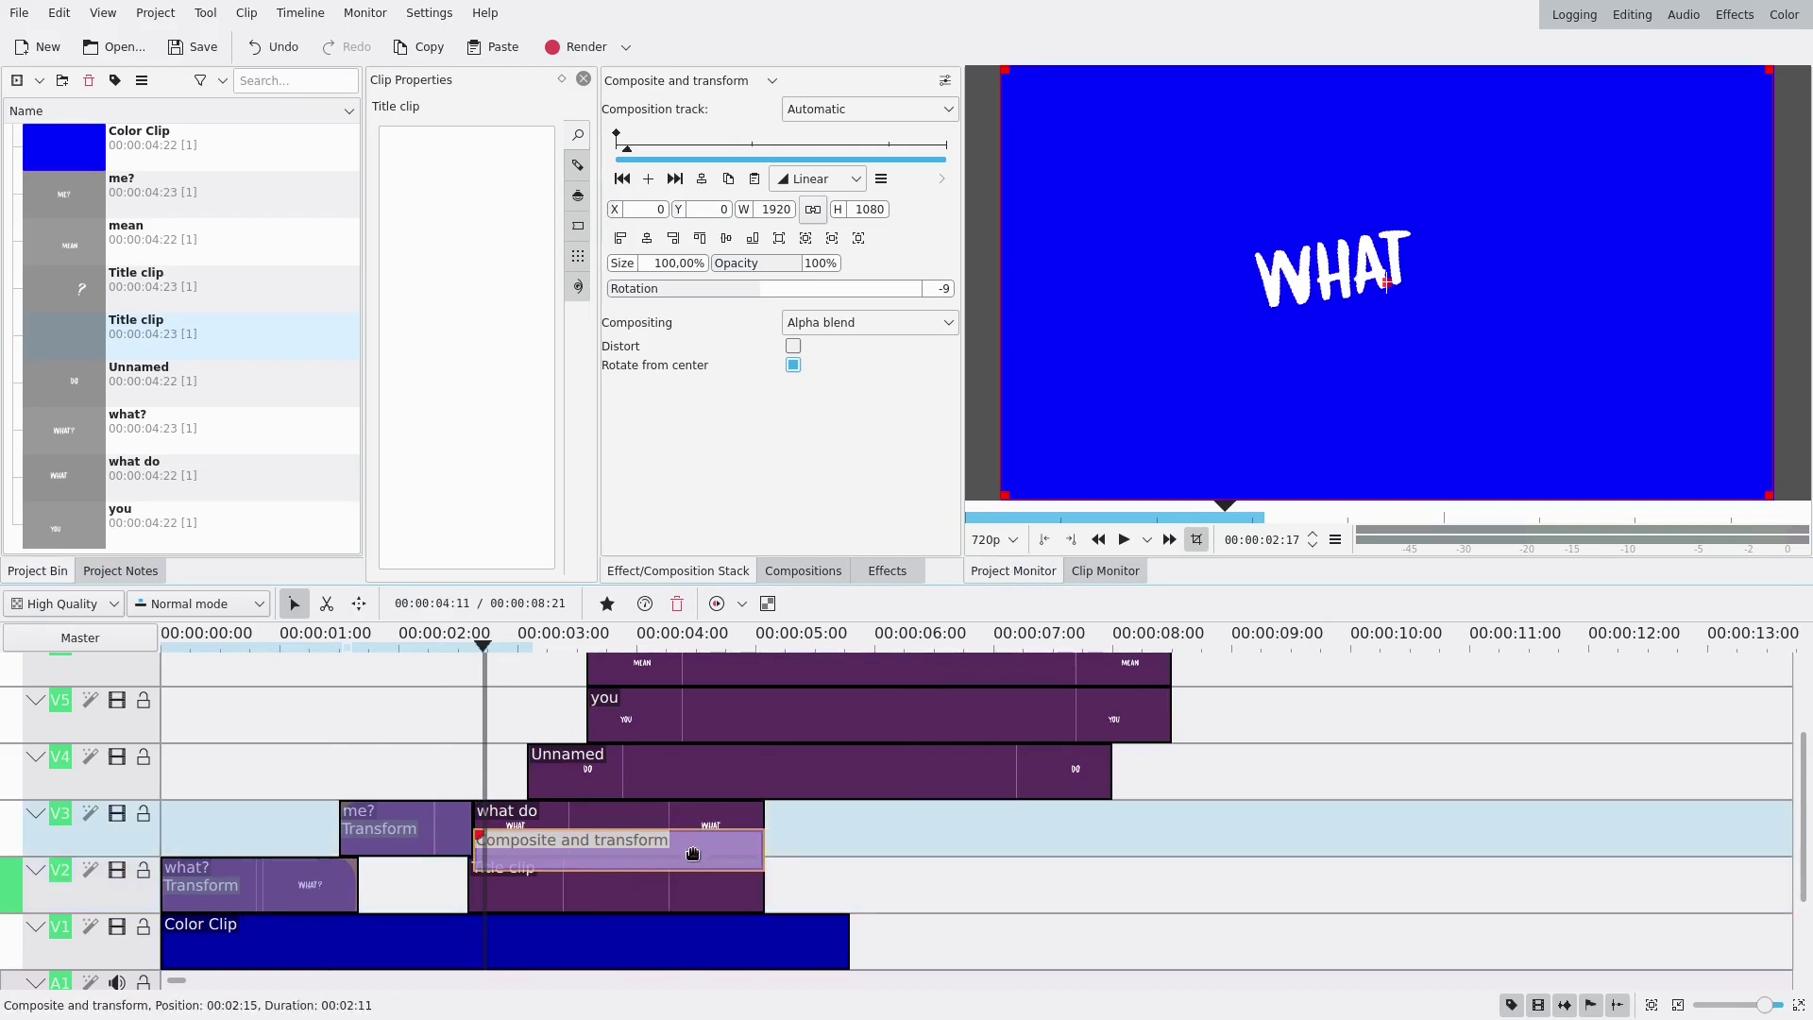
scroll(505, 885, "up", 1)
left_click(504, 885)
left_click(785, 858)
left_click(461, 739)
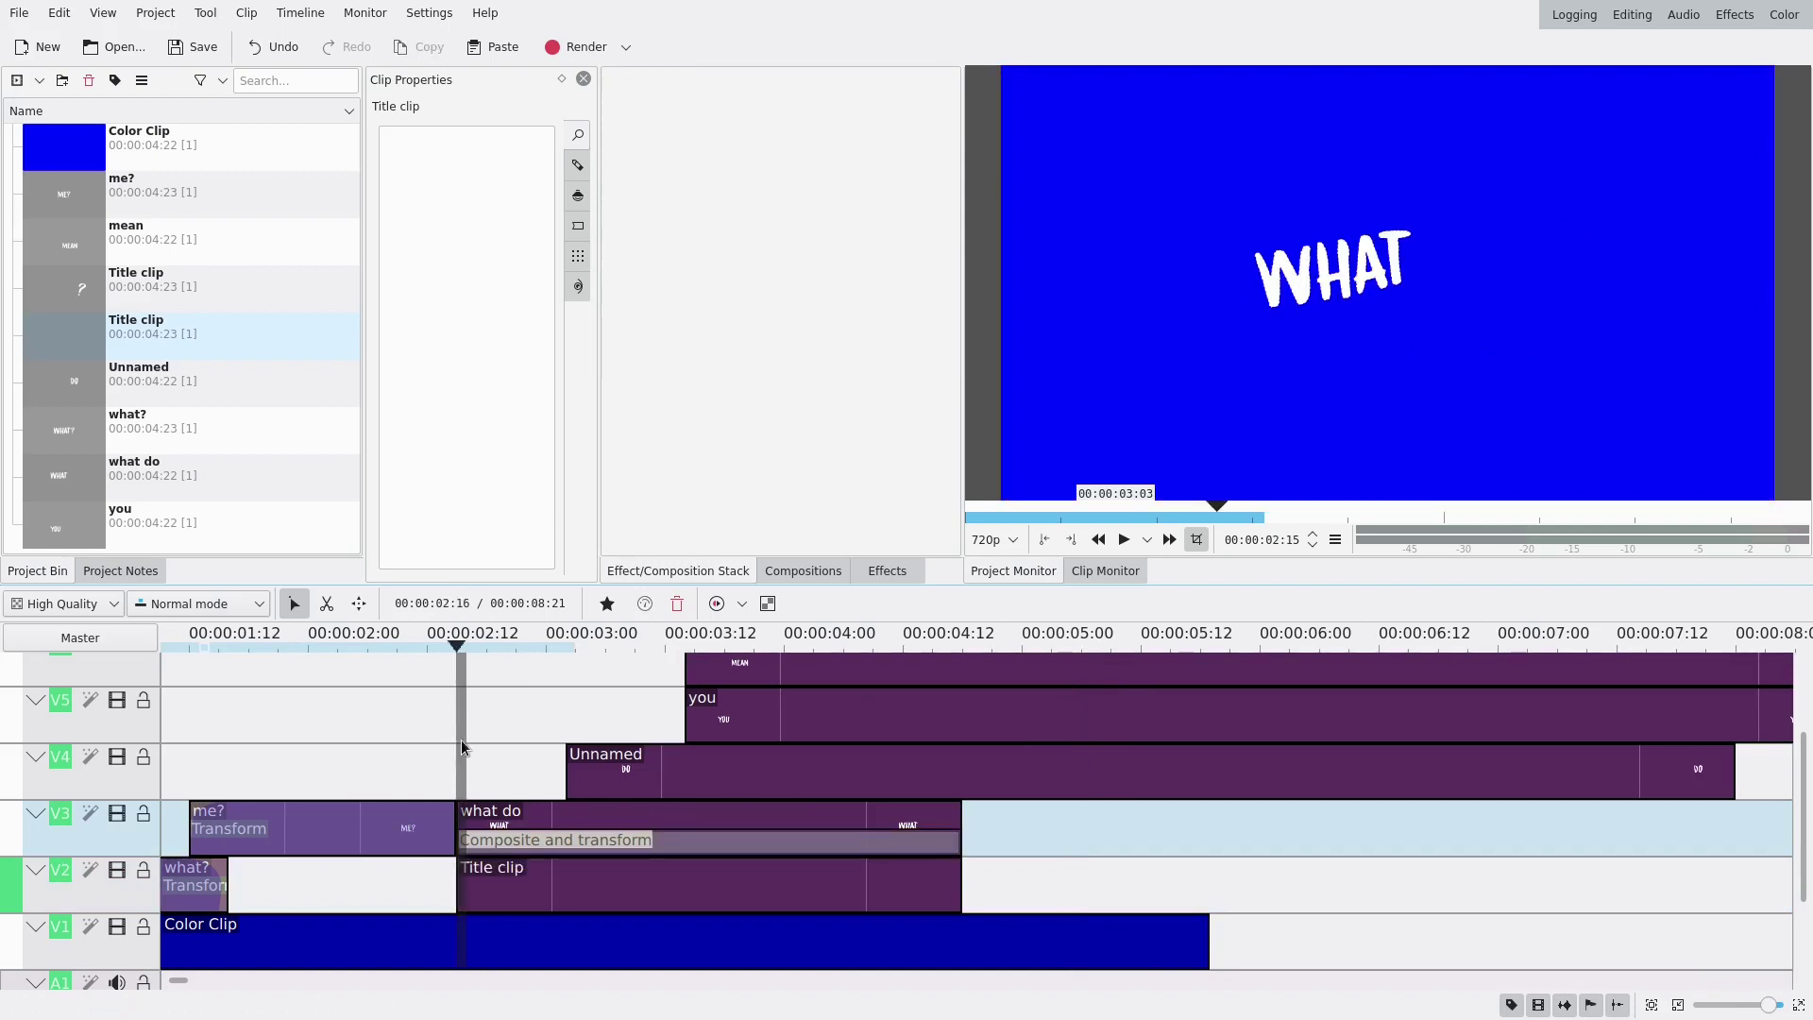
Add a keyframe at 00:00:02:19; make the first keyframe Smooth, offset, 0% opacity, 80% size.
left_click(506, 849)
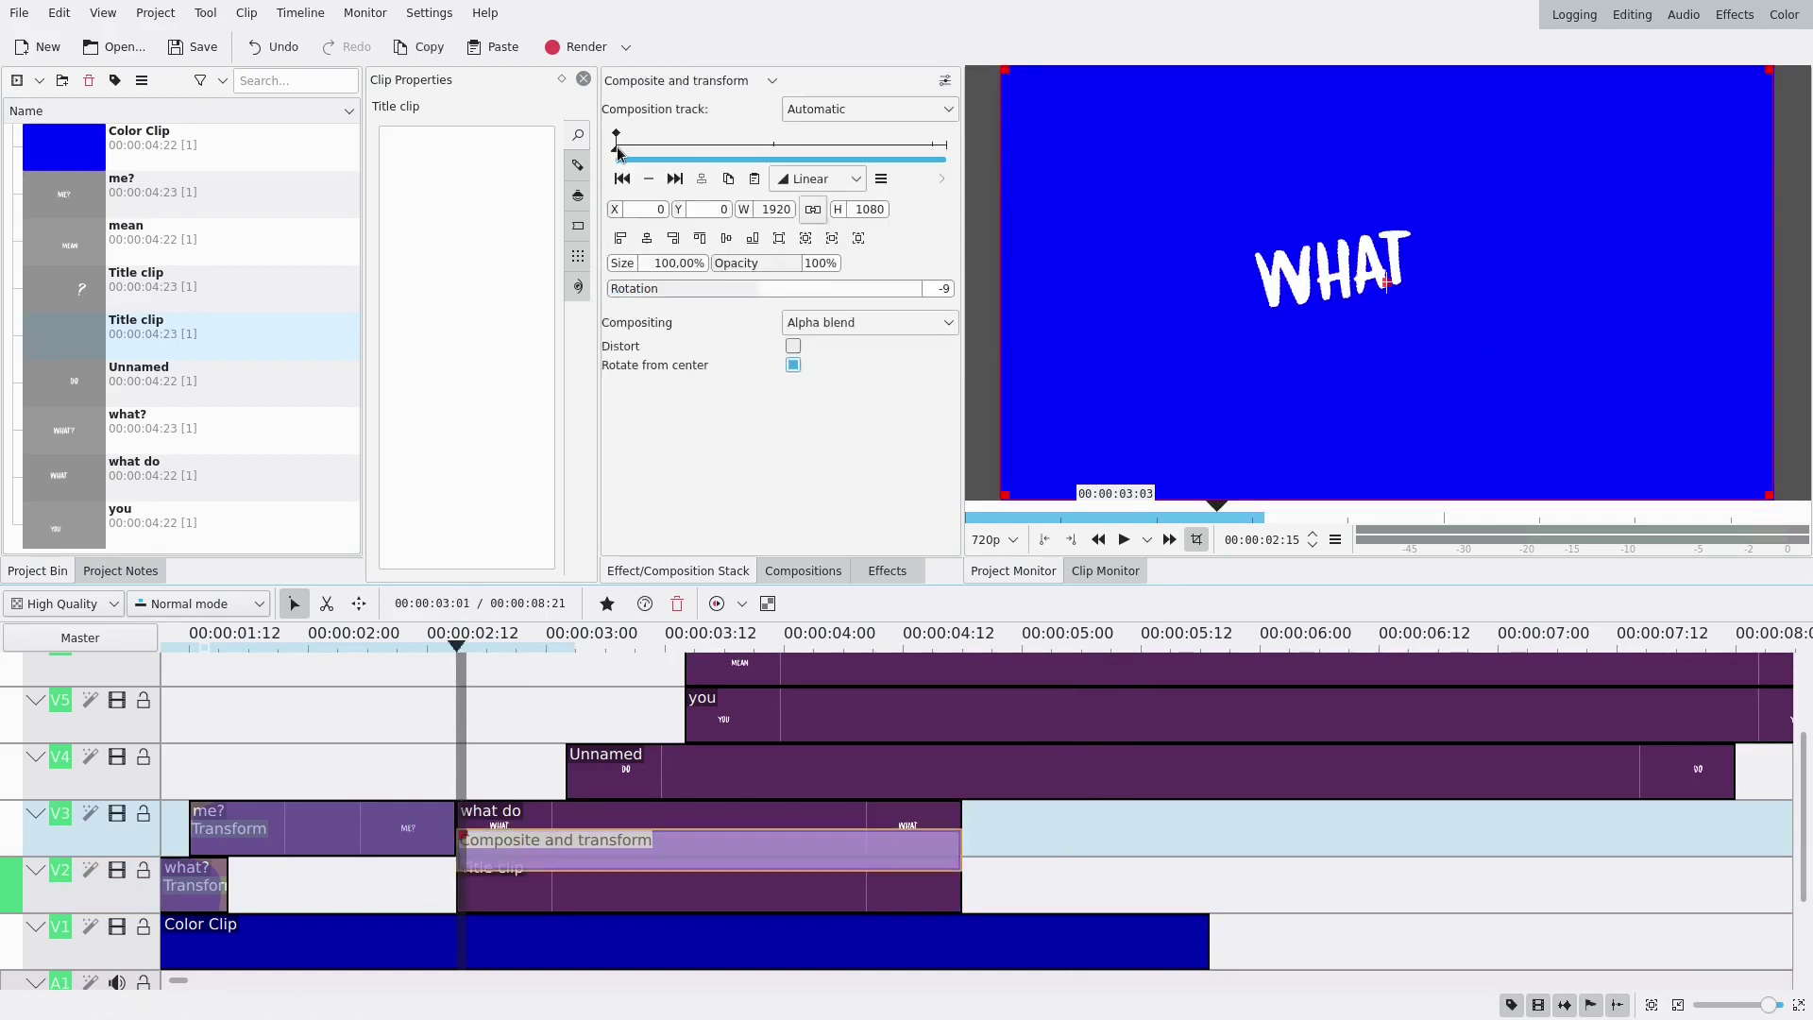
left_click_drag(620, 154, 646, 154)
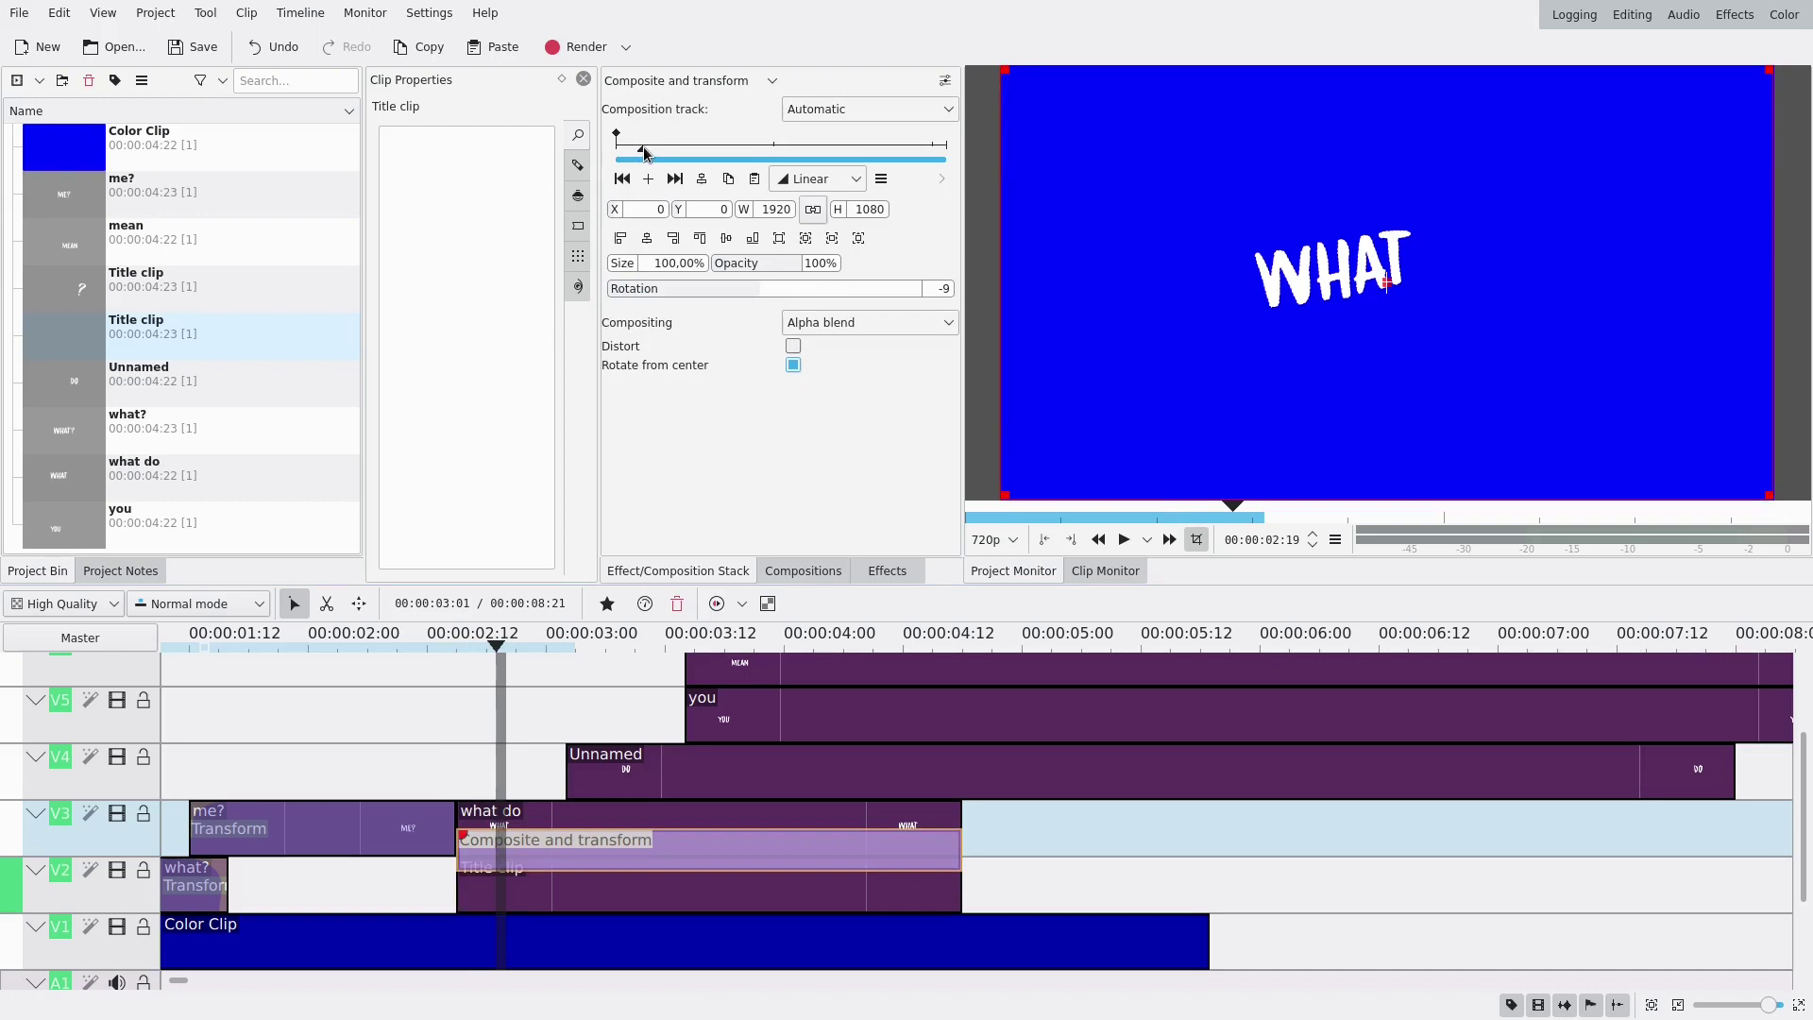
left_click(649, 180)
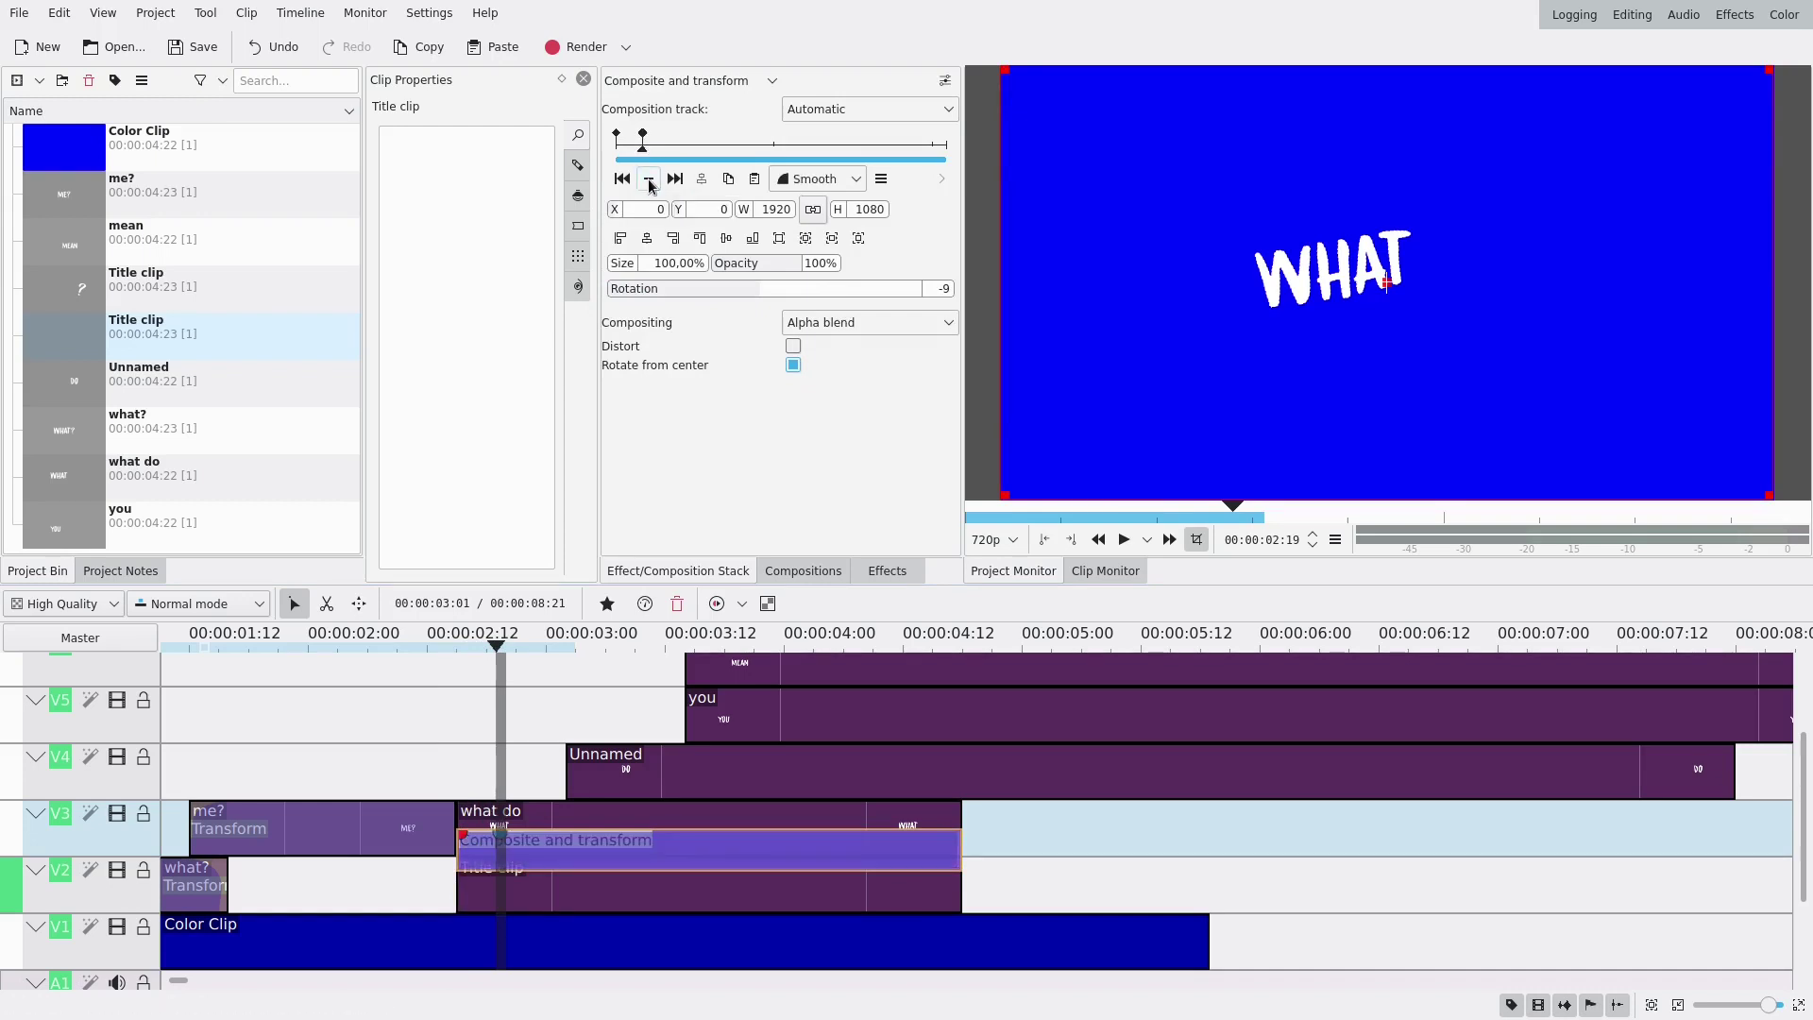
left_click(620, 179)
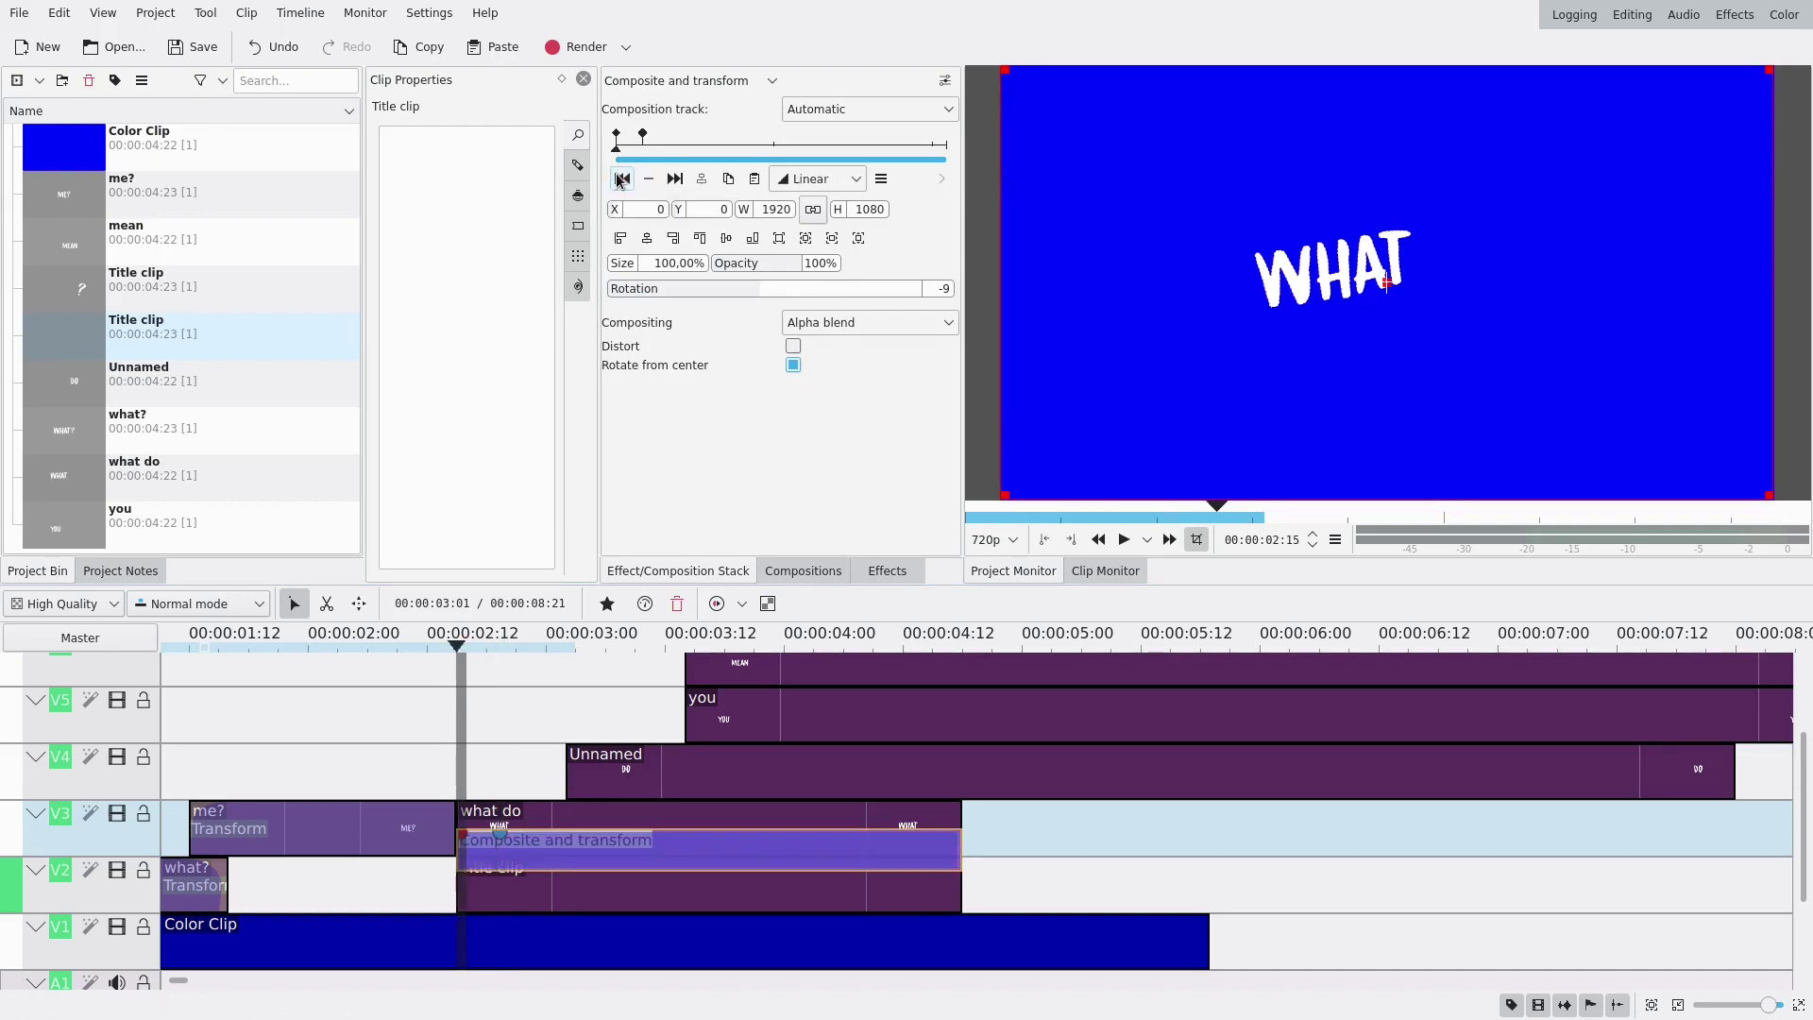
left_click(810, 181)
left_click(814, 246)
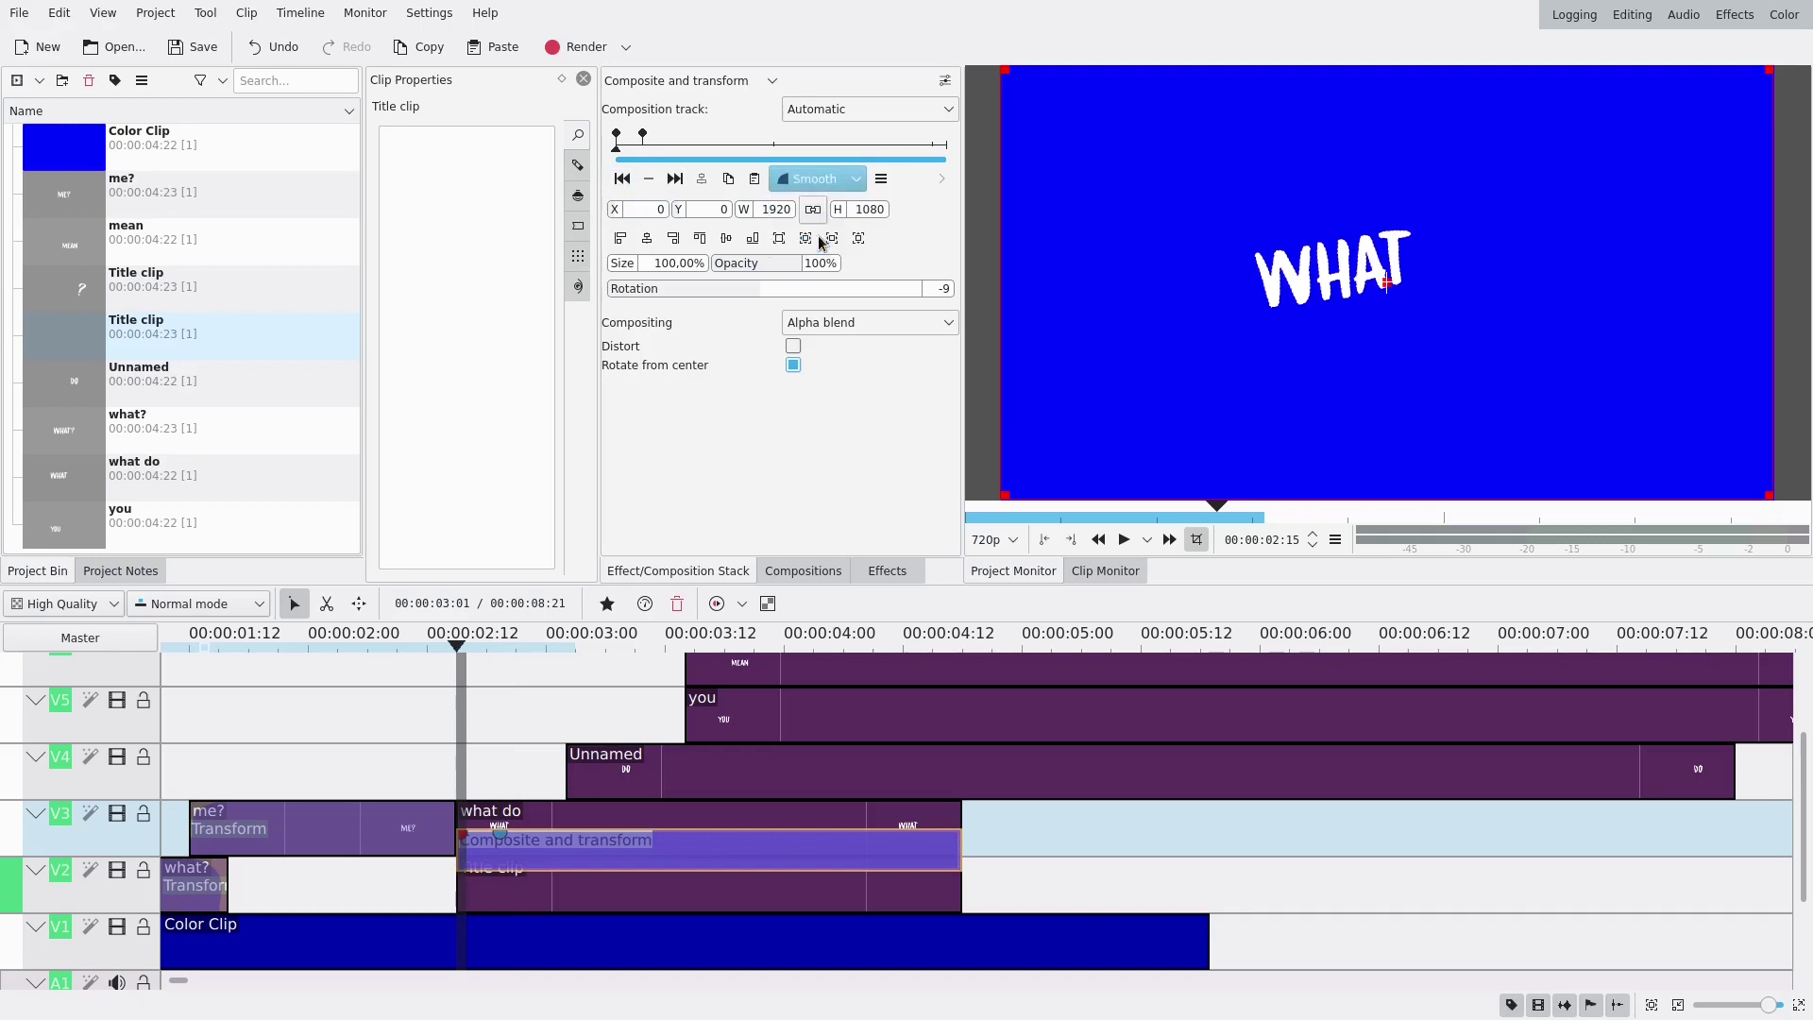
left_click_drag(1384, 280, 1453, 265)
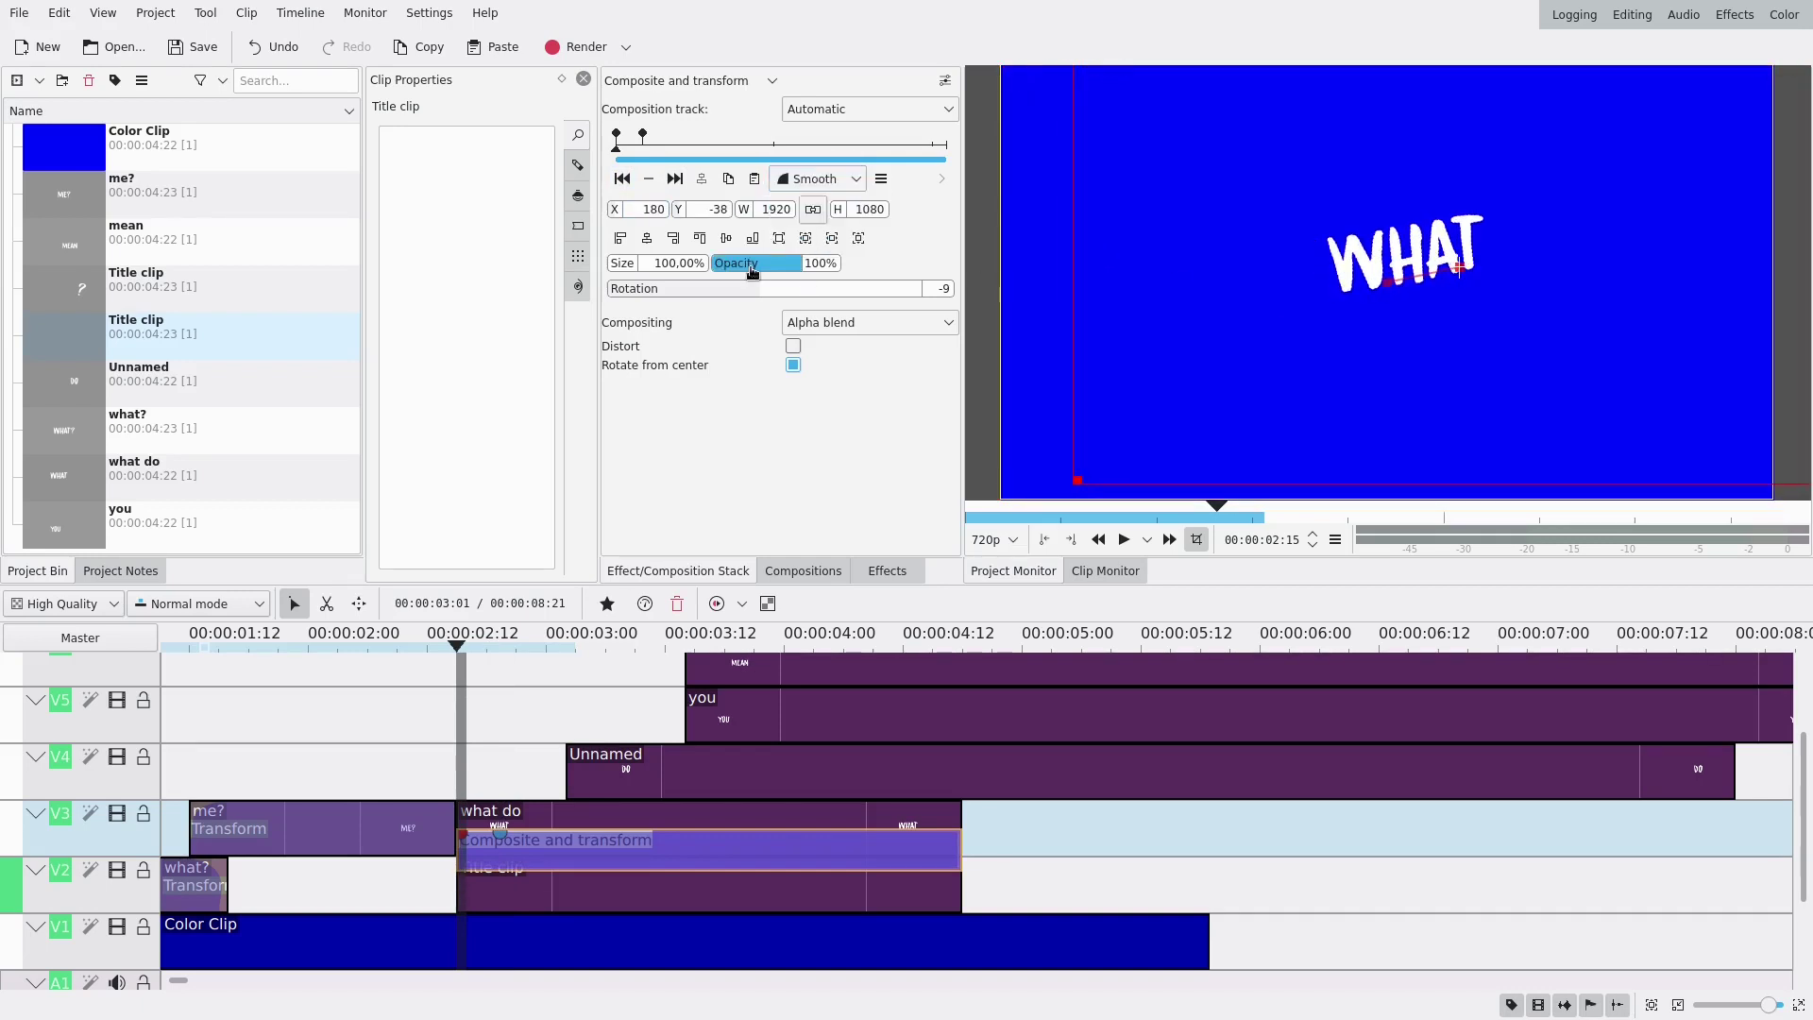
left_click_drag(753, 272, 685, 269)
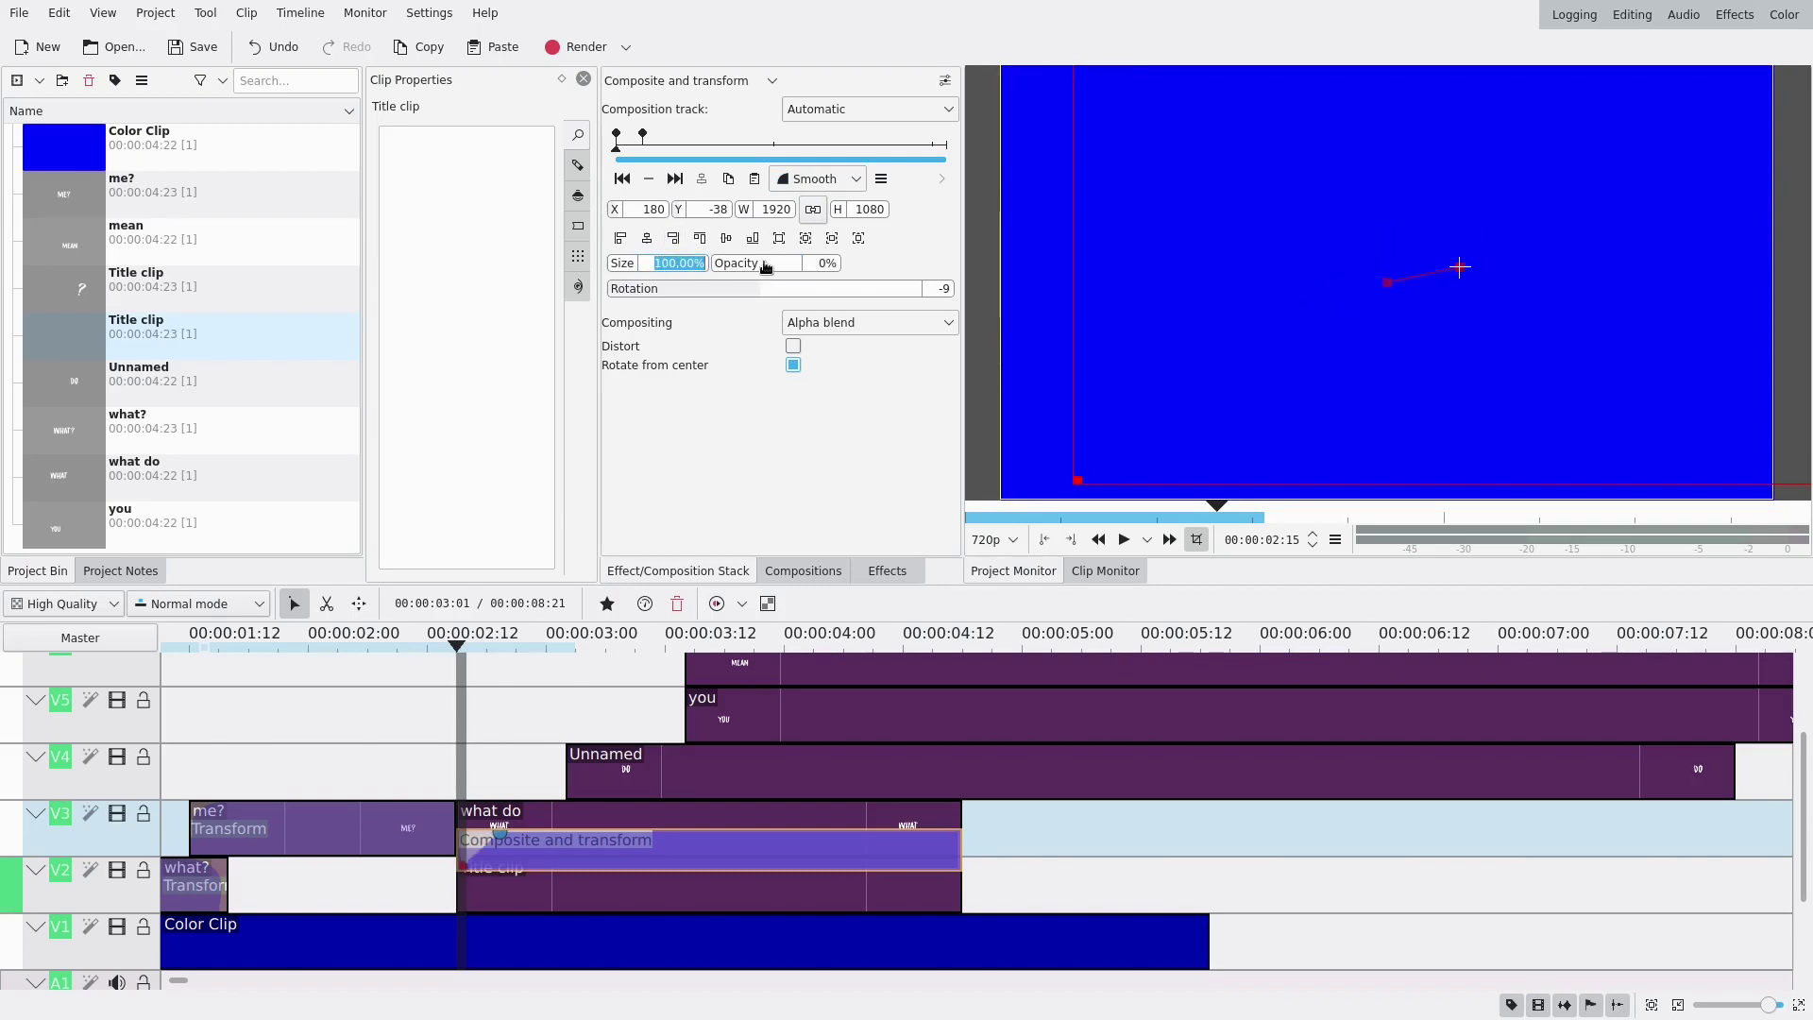
key("Return")
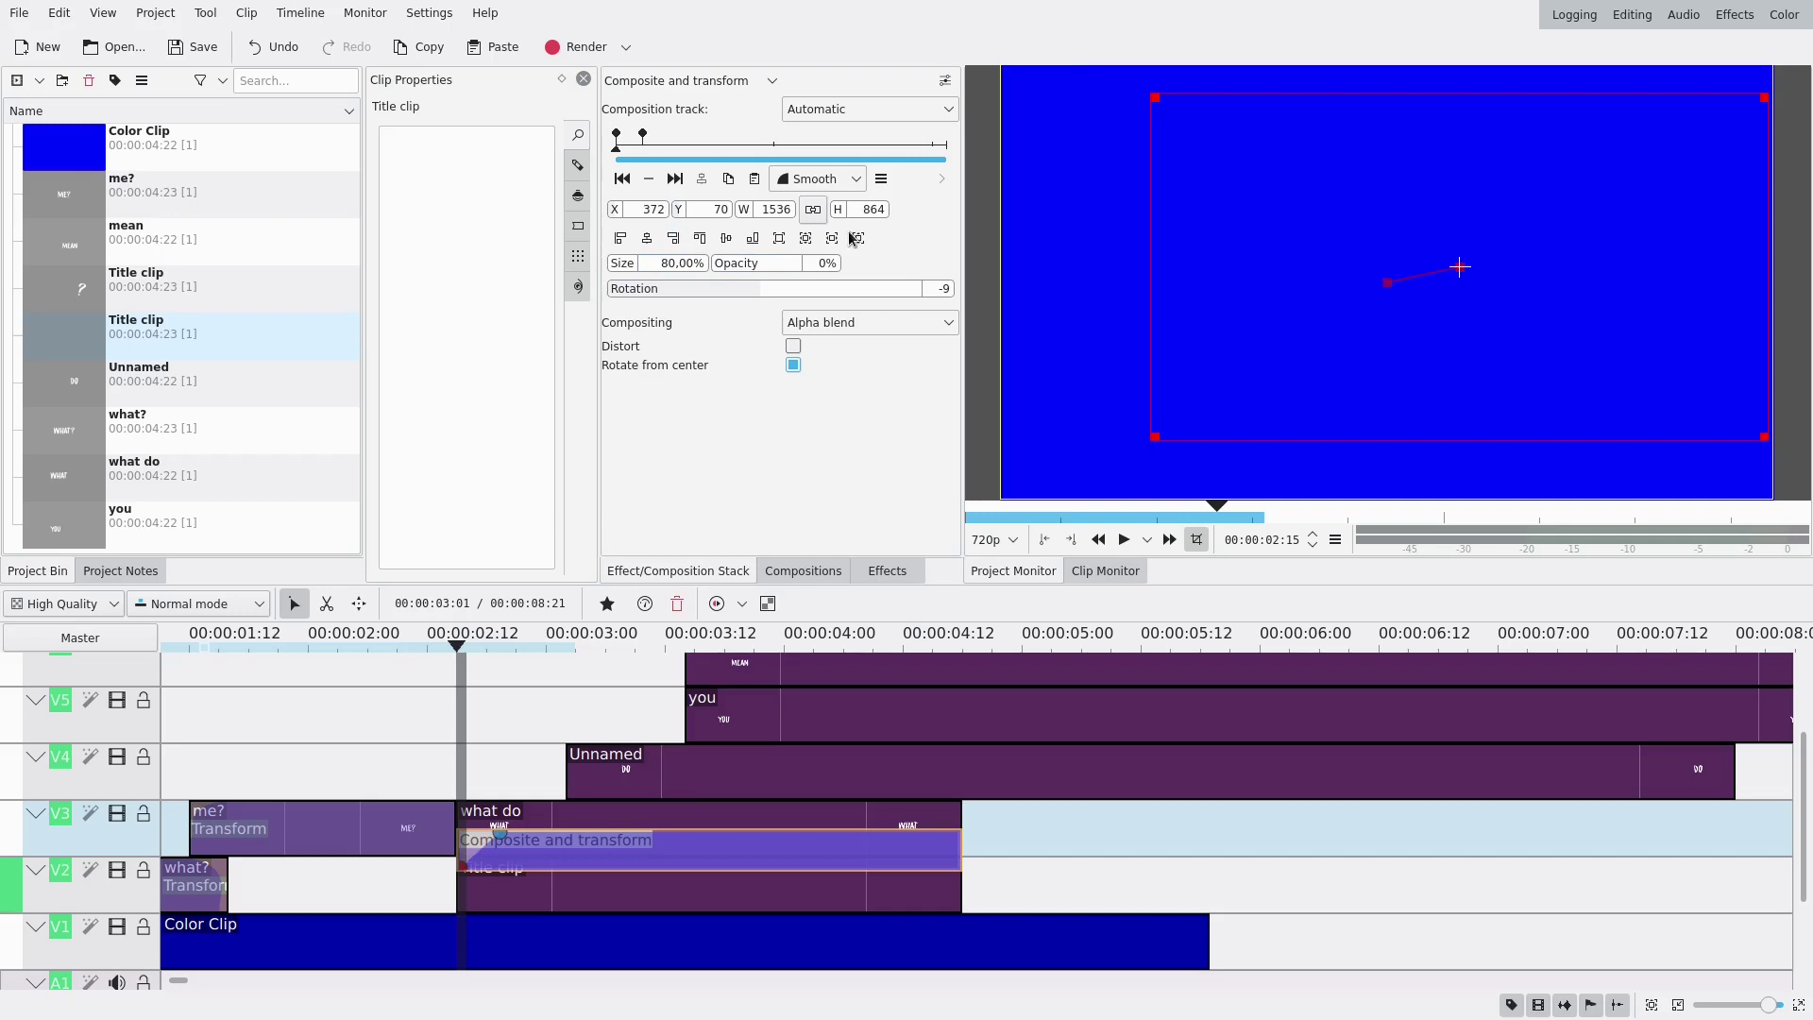
Add a keyframe at 00:00:02:17 and scrub through the WHAT fade-in to preview it.
left_click_drag(630, 153, 664, 153)
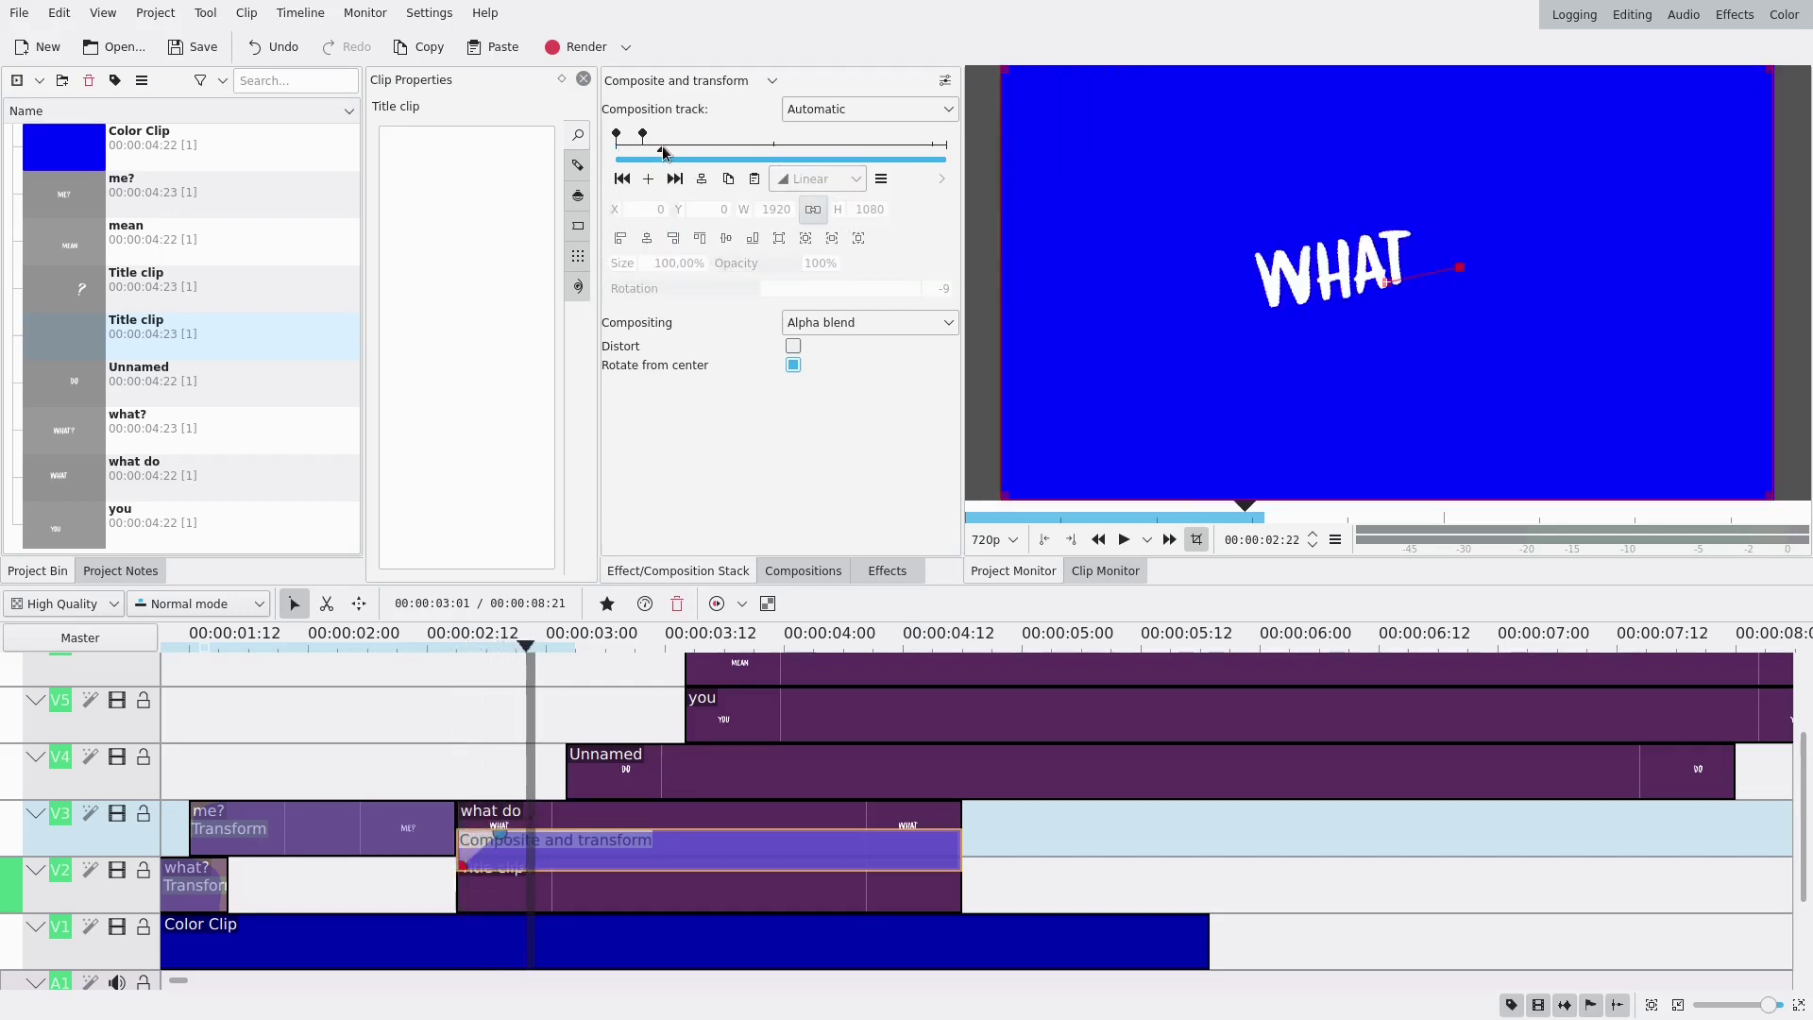
left_click(632, 151)
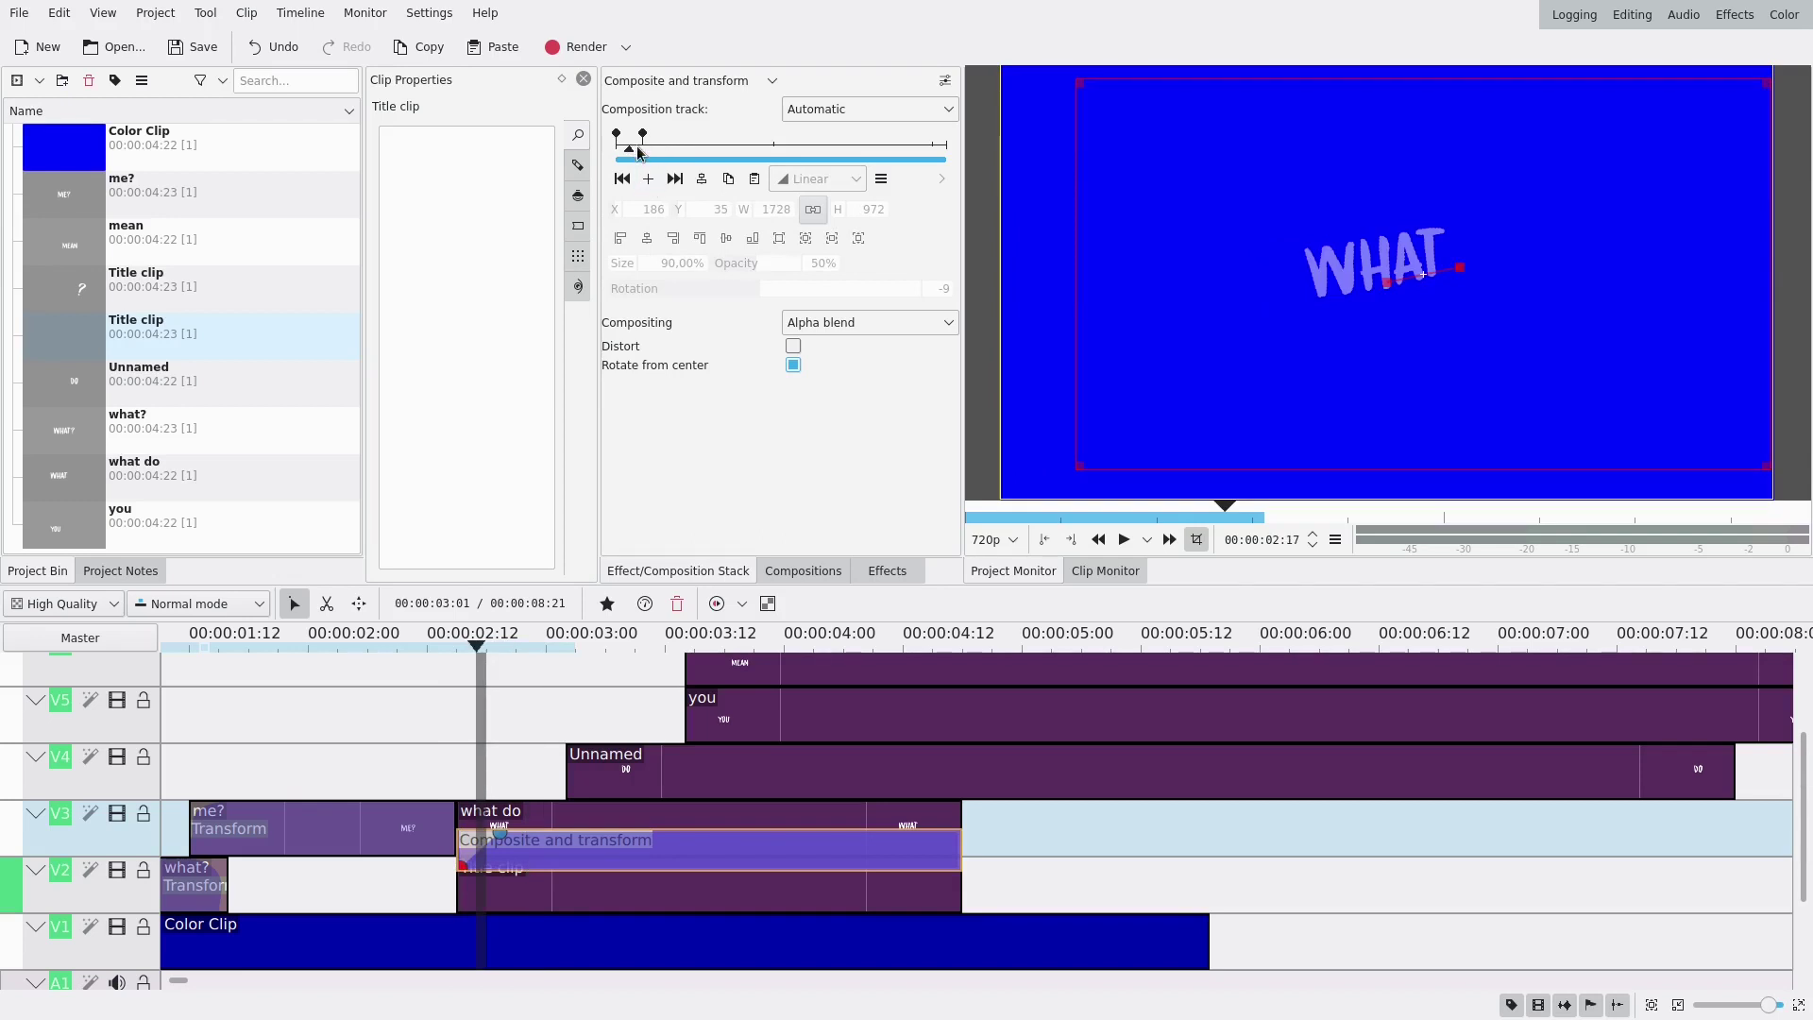
left_click(638, 153)
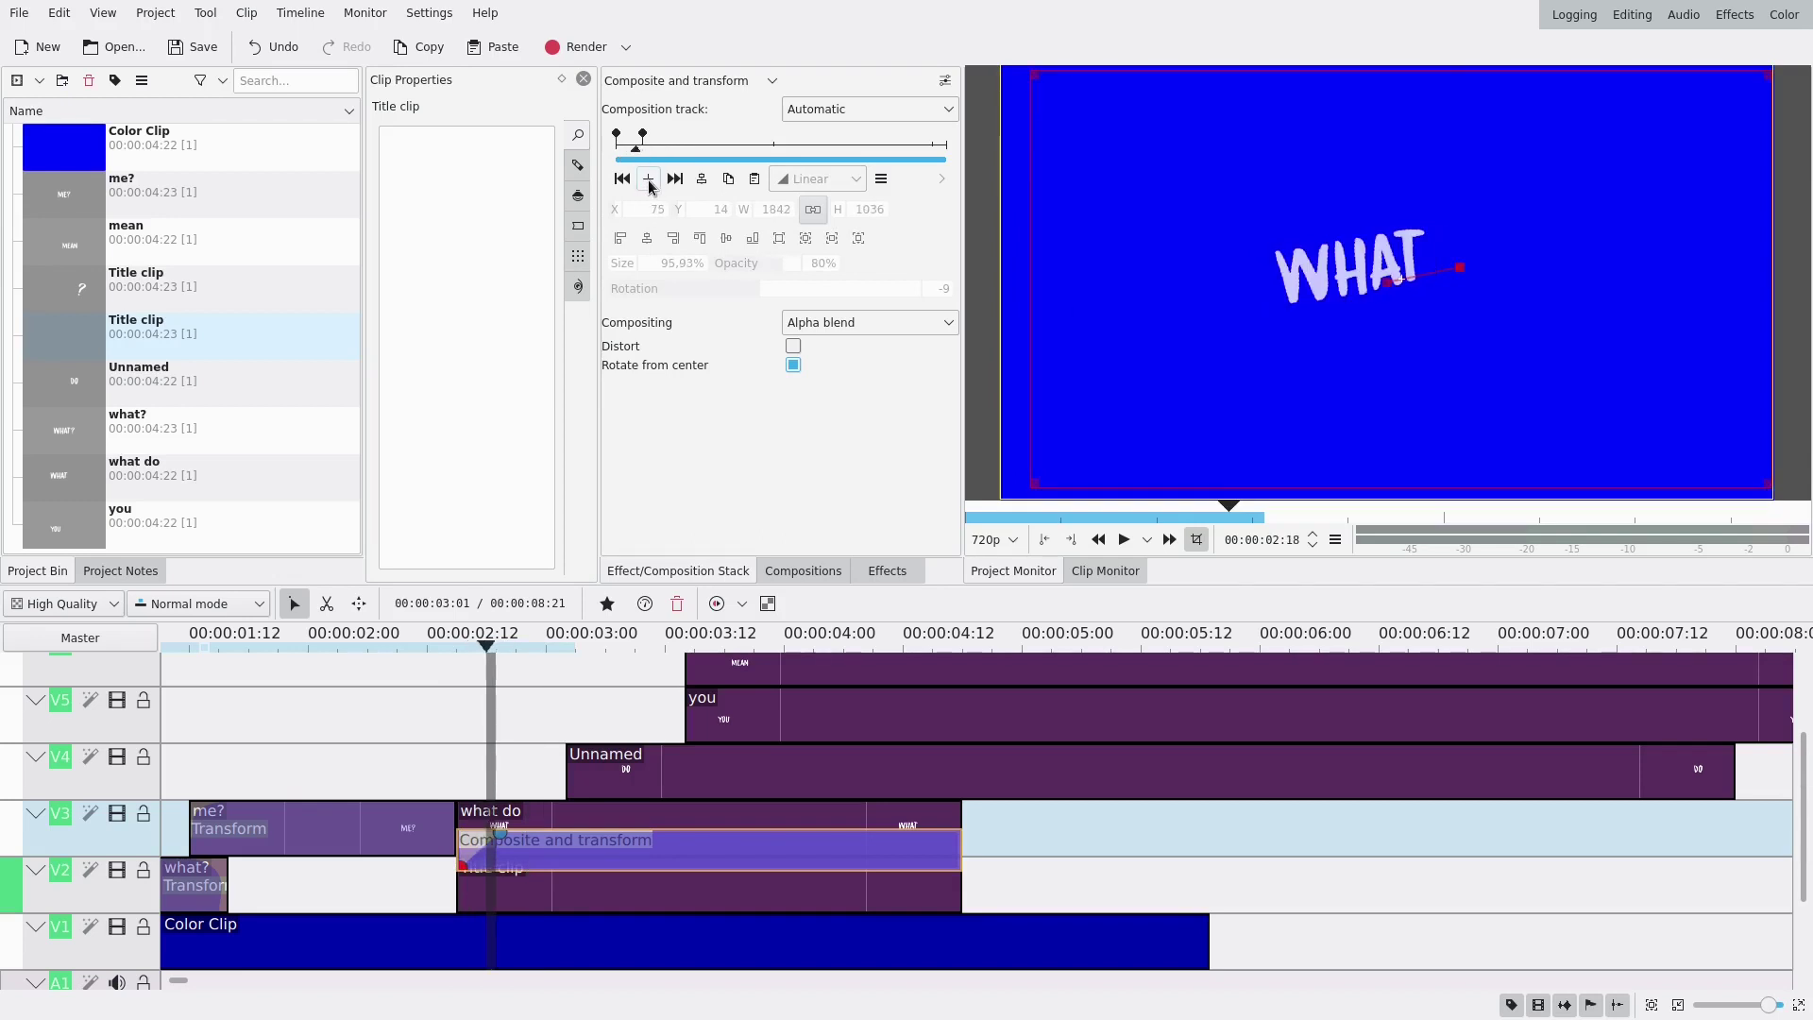
left_click(648, 181)
left_click_drag(638, 137, 632, 137)
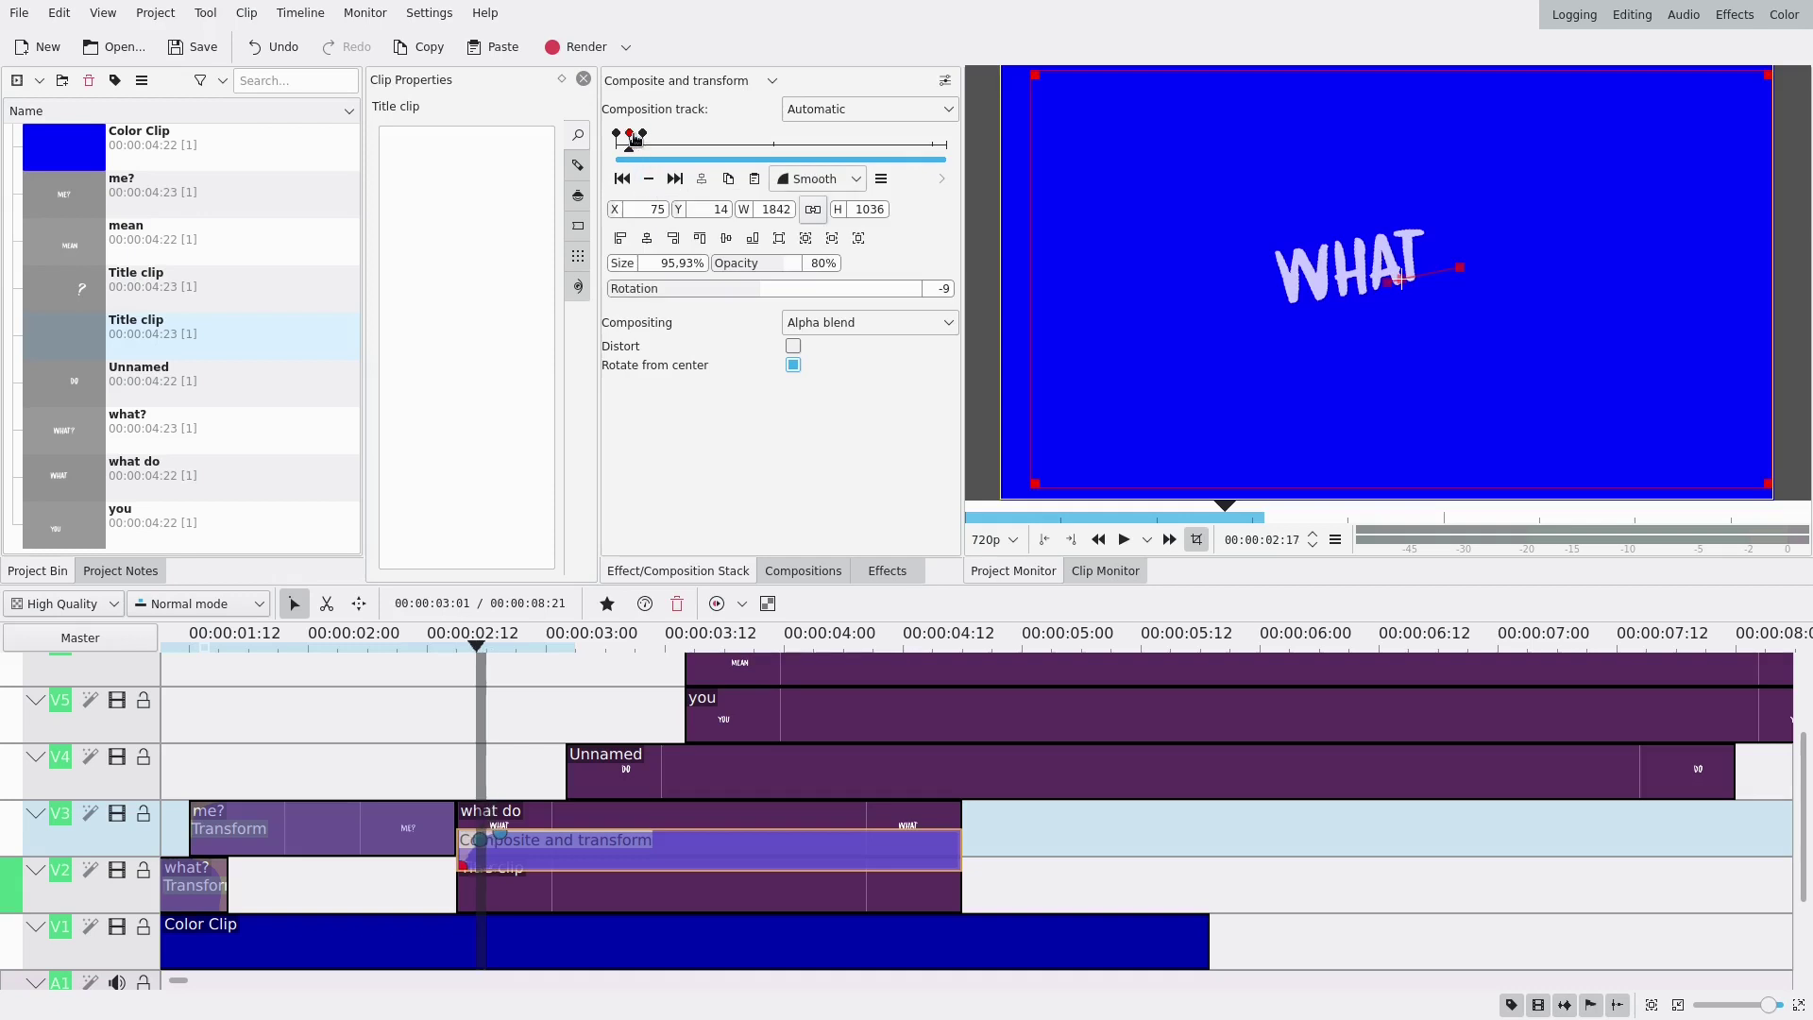
left_click(639, 153)
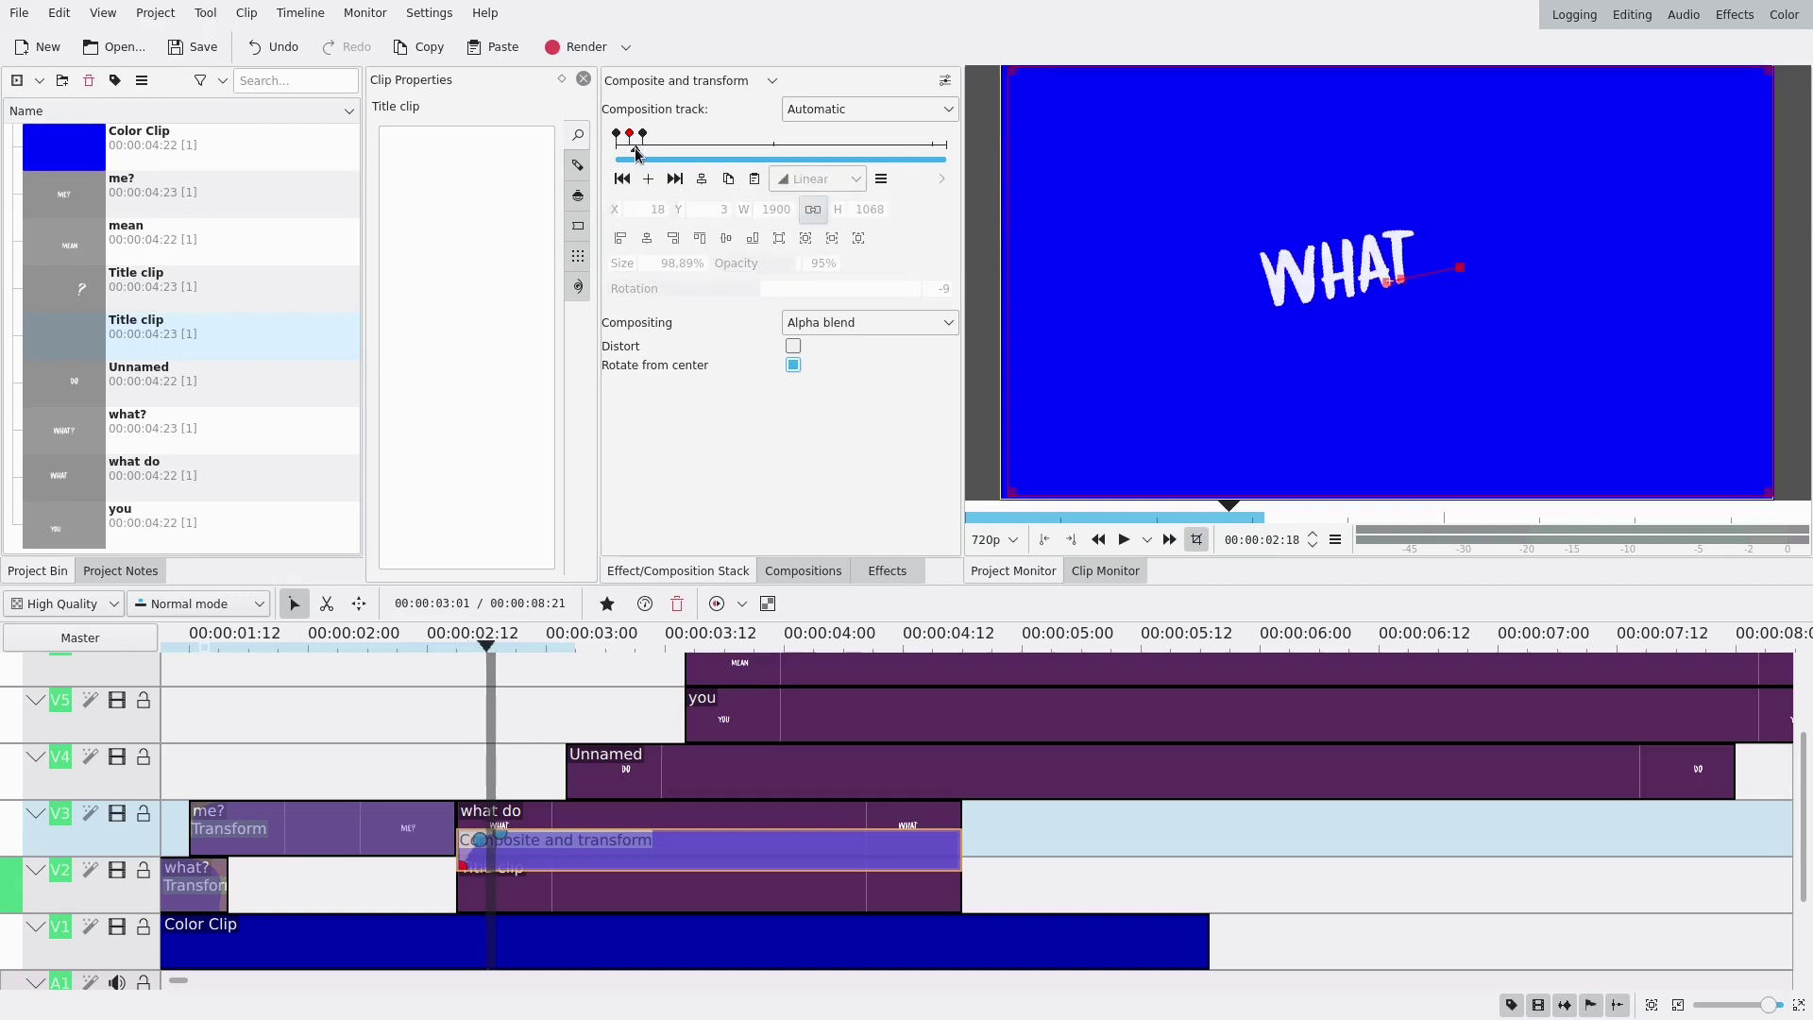
mouse_move(637, 153)
left_mouse_down()
mouse_move(622, 153)
mouse_move(658, 153)
left_mouse_up()
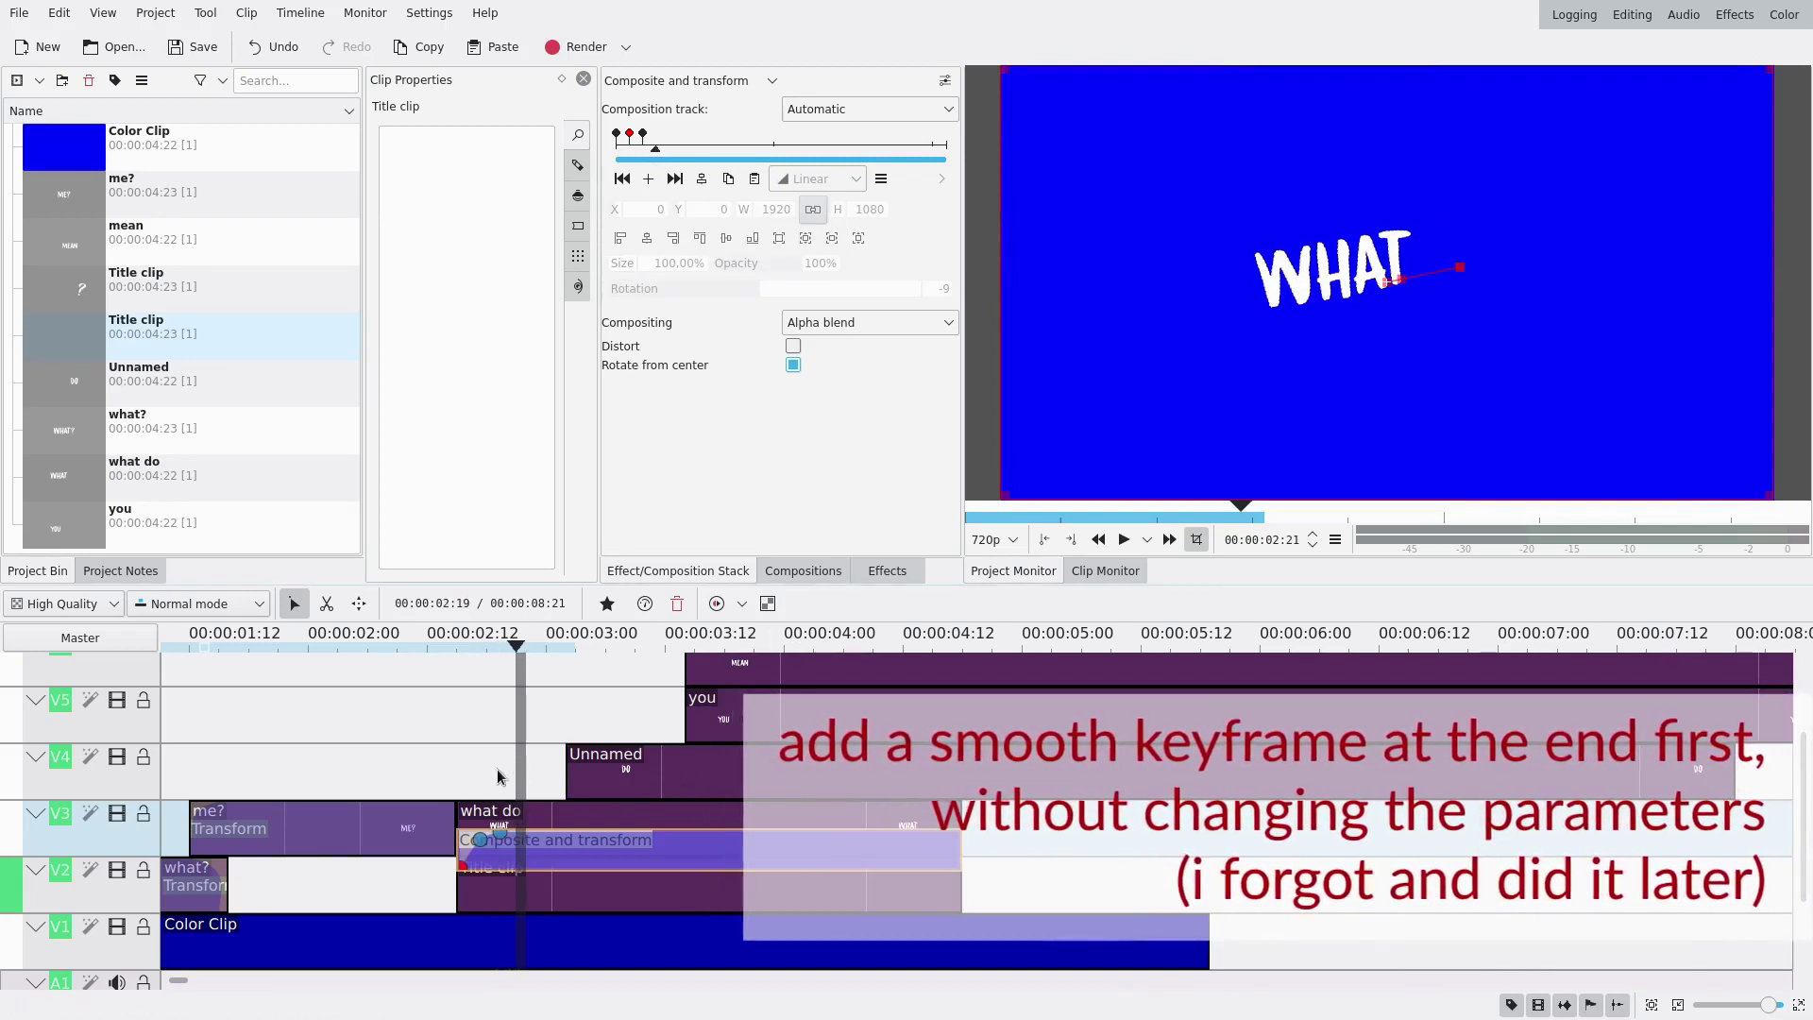
Move the Unnamed, you and mean clips earlier to start at 00:00:02:15, 02:19 and 02:22.
scroll(484, 763, "up", 3, "ctrl")
left_click(446, 755)
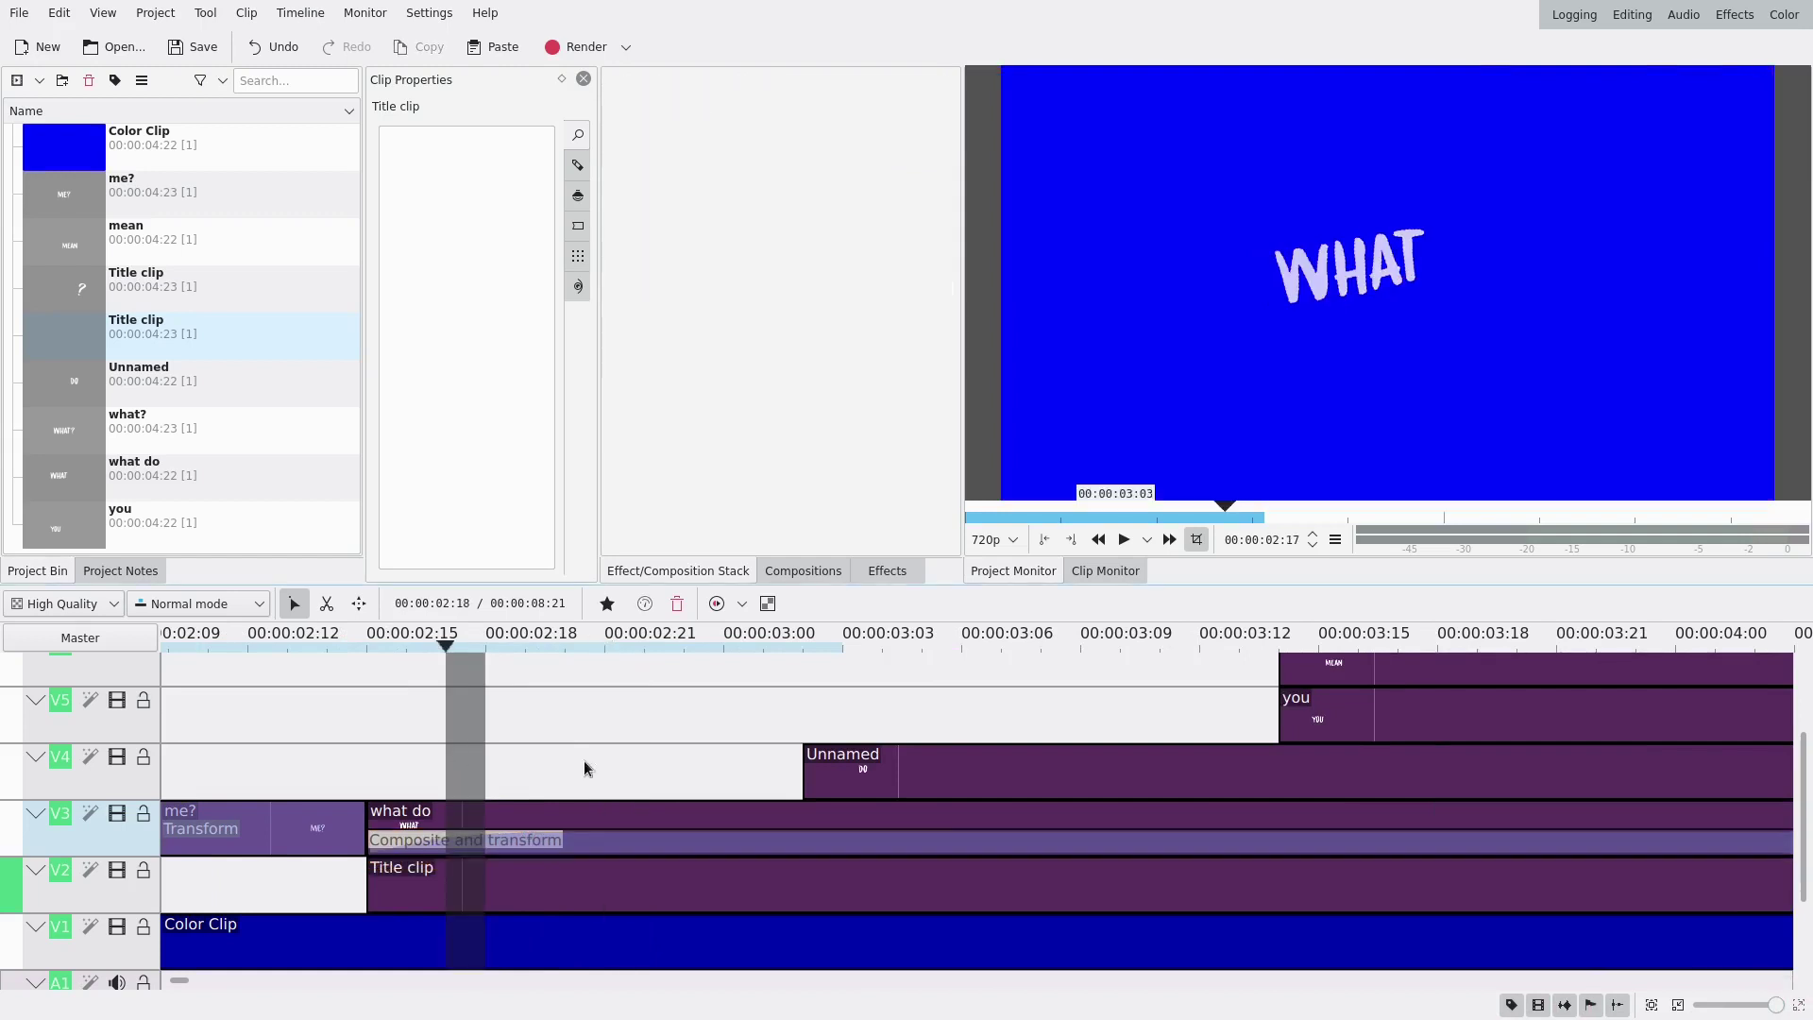
left_click_drag(854, 766, 498, 767)
left_click_drag(1303, 717, 550, 718)
left_click_drag(1297, 681, 664, 704)
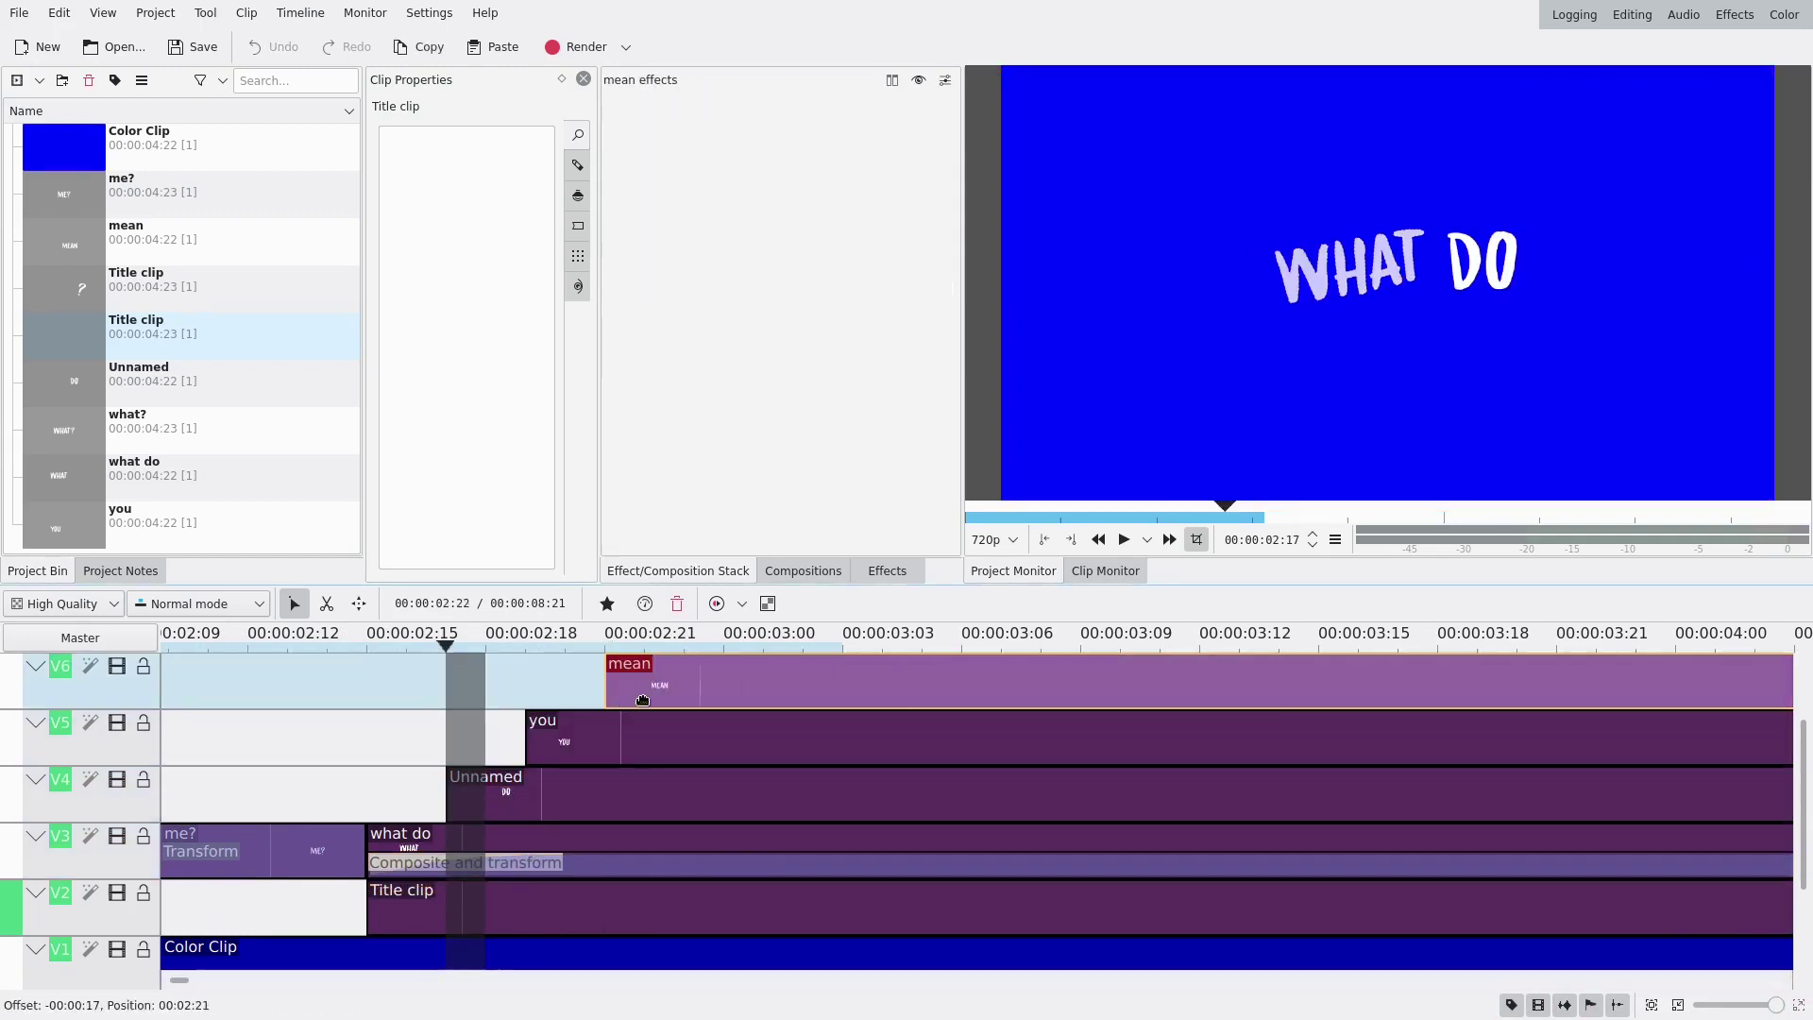
scroll(1384, 761, "up", 1)
left_click_drag(1606, 736, 735, 737)
Trim the you and mean clips so they end with the other word title clips.
scroll(627, 838, "down", 3)
scroll(602, 837, "up", 3)
scroll(603, 838, "down", 2, "ctrl")
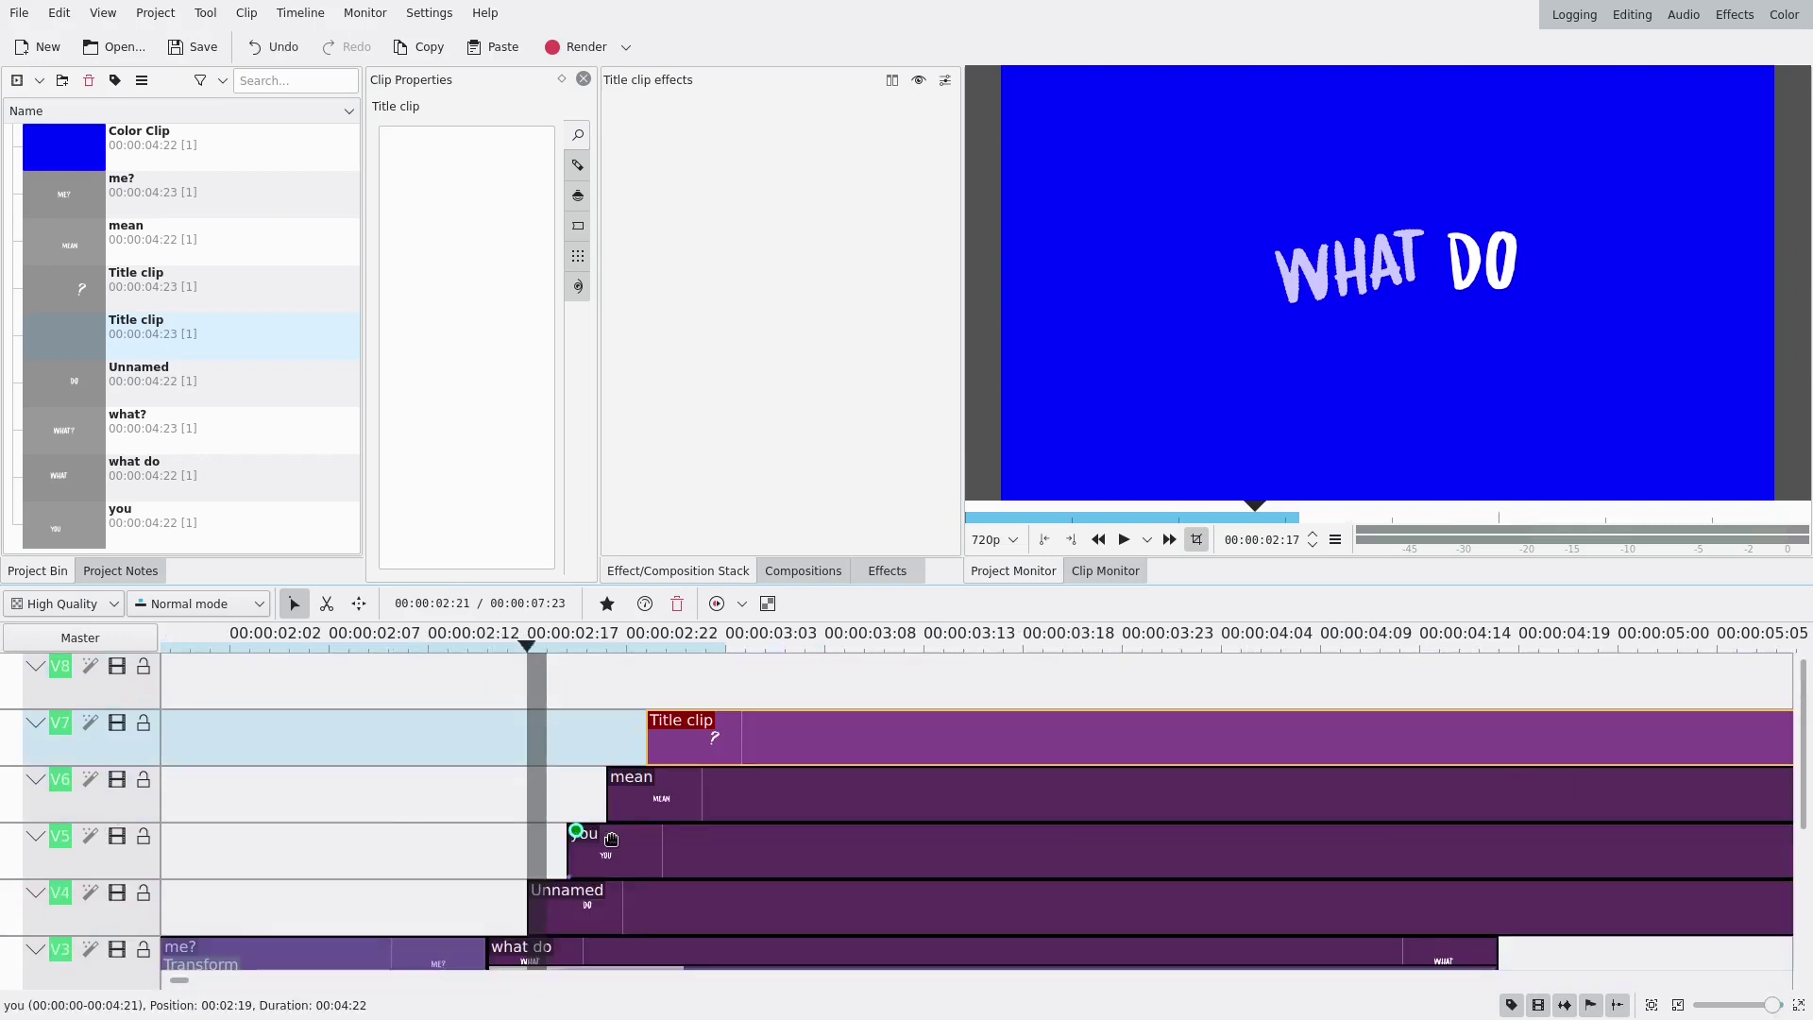
scroll(602, 838, "down", 2)
scroll(621, 859, "down", 2, "ctrl")
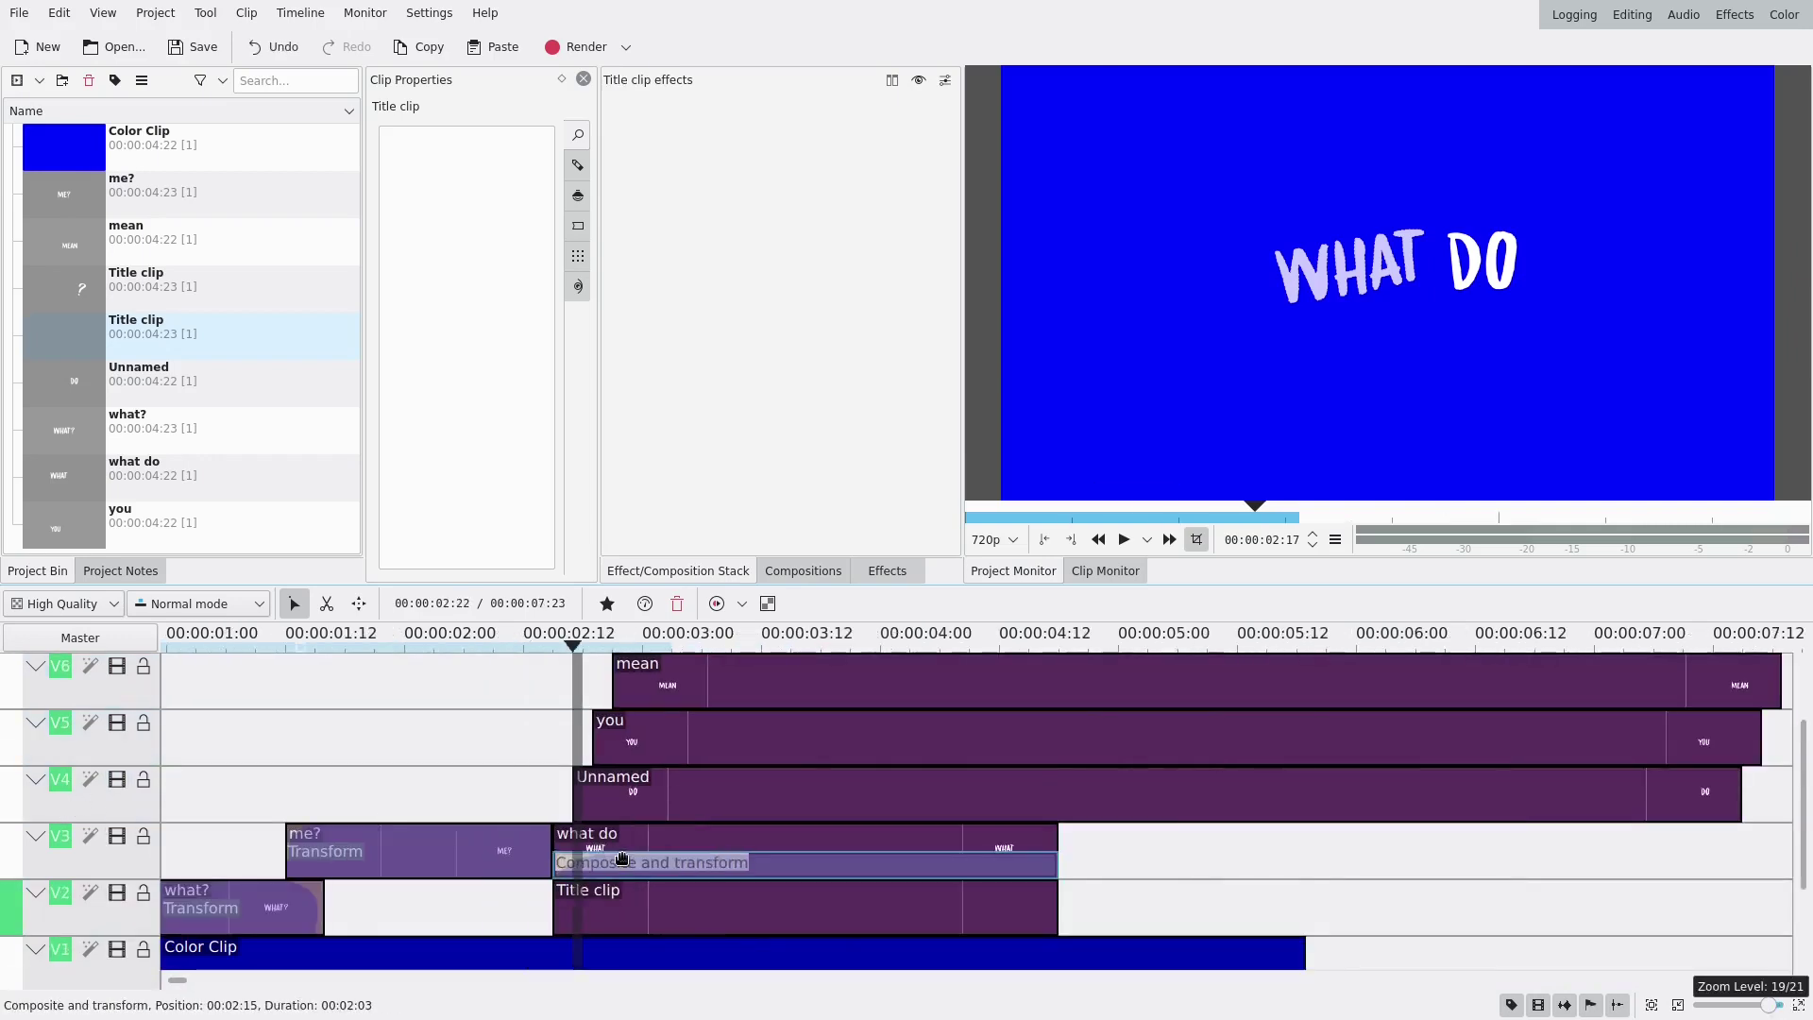
scroll(622, 859, "down", 1, "ctrl")
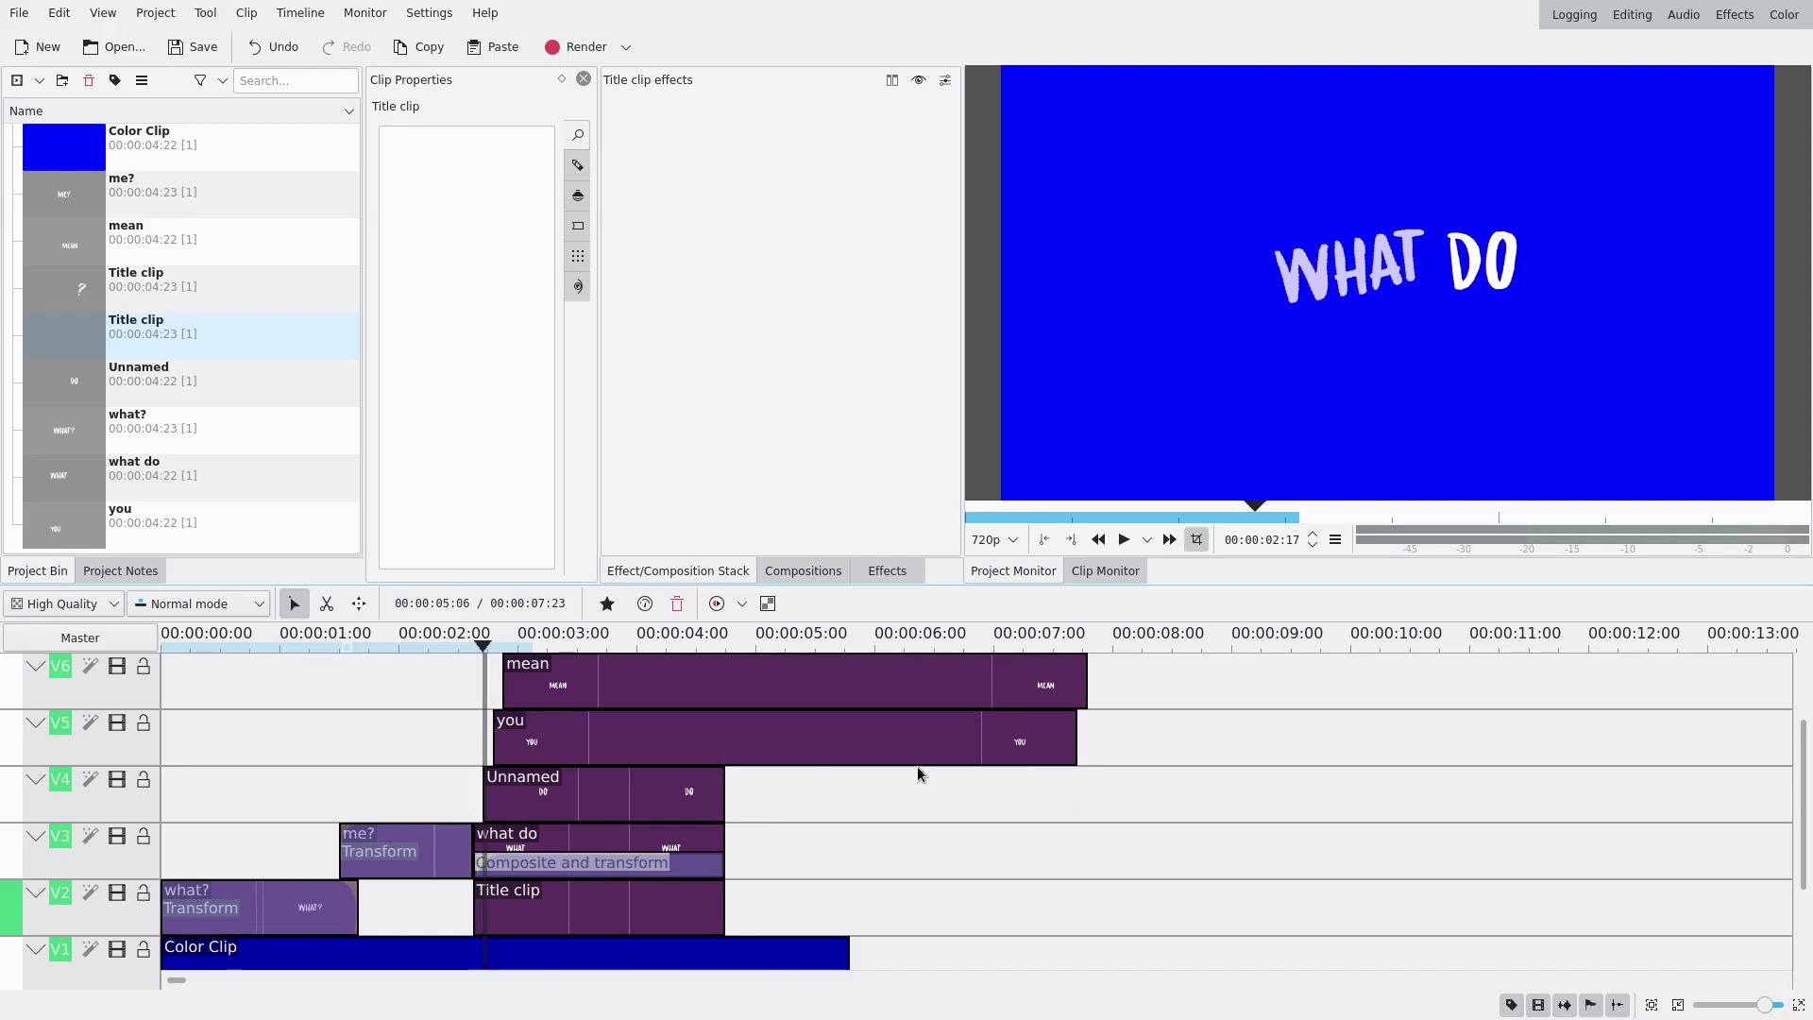
left_click_drag(1076, 737, 724, 741)
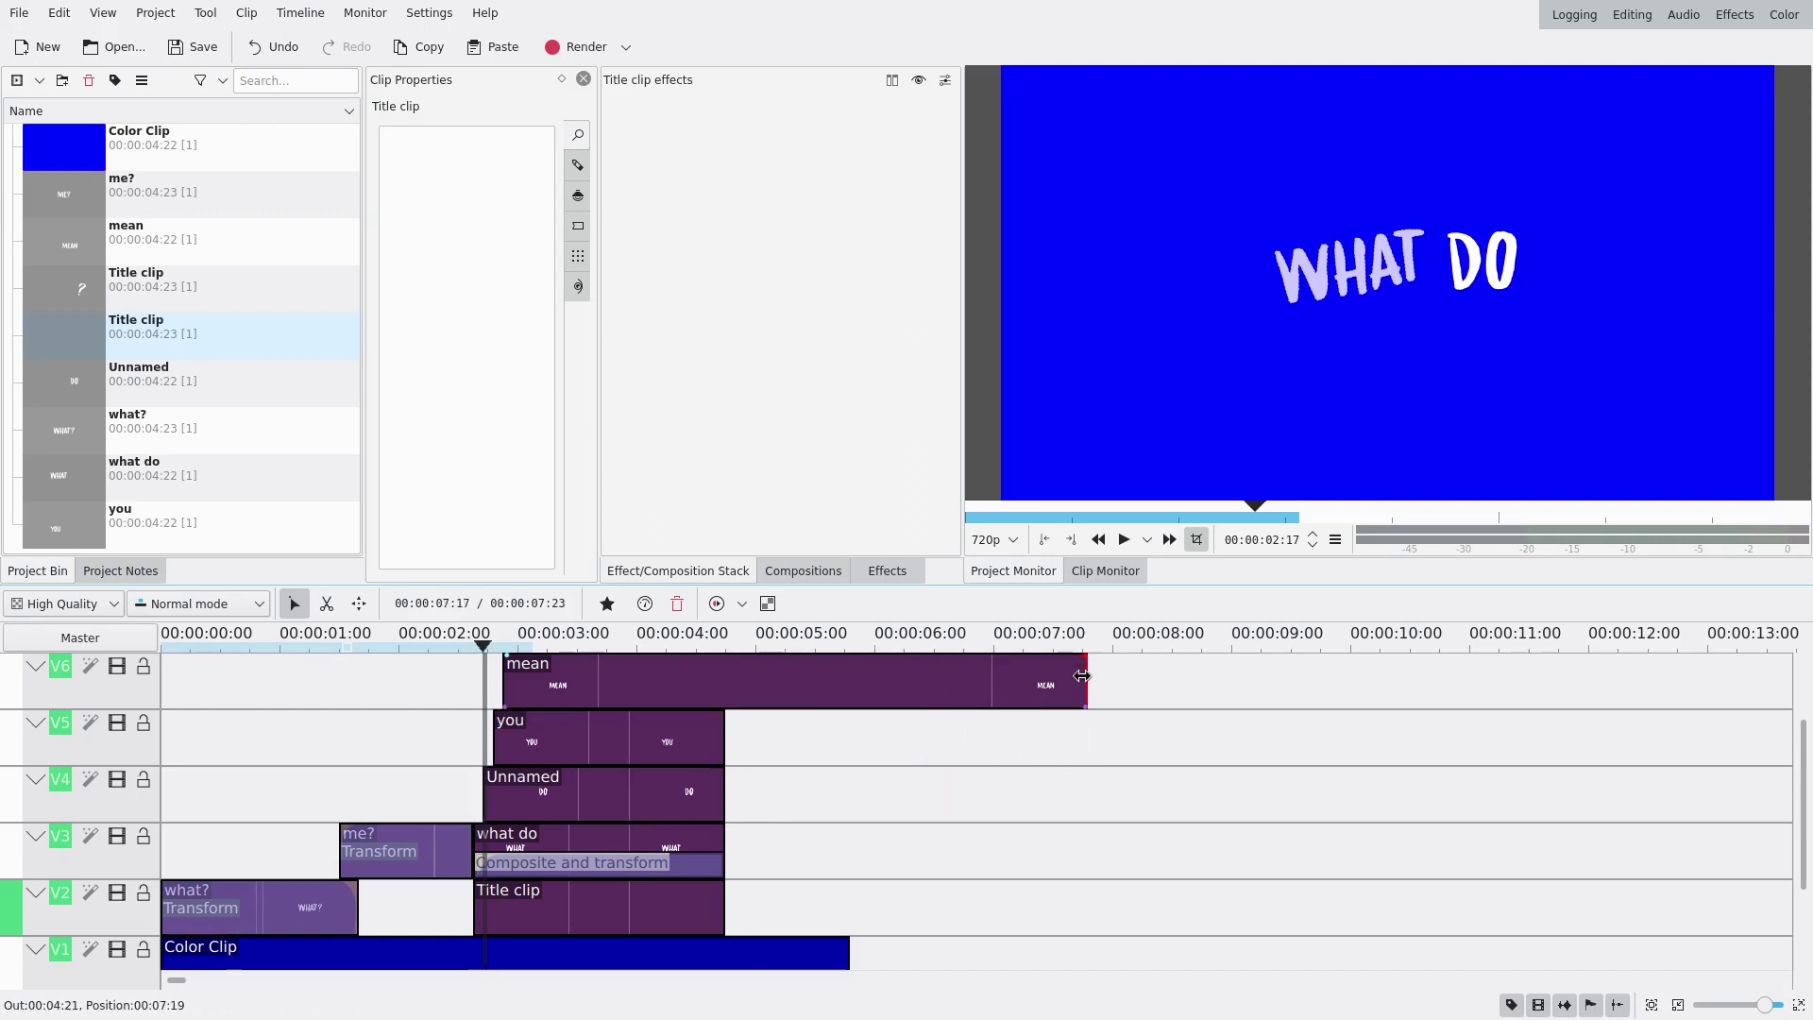
left_click_drag(1083, 676, 725, 676)
scroll(567, 774, "up", 1)
scroll(141, 822, "down", 1)
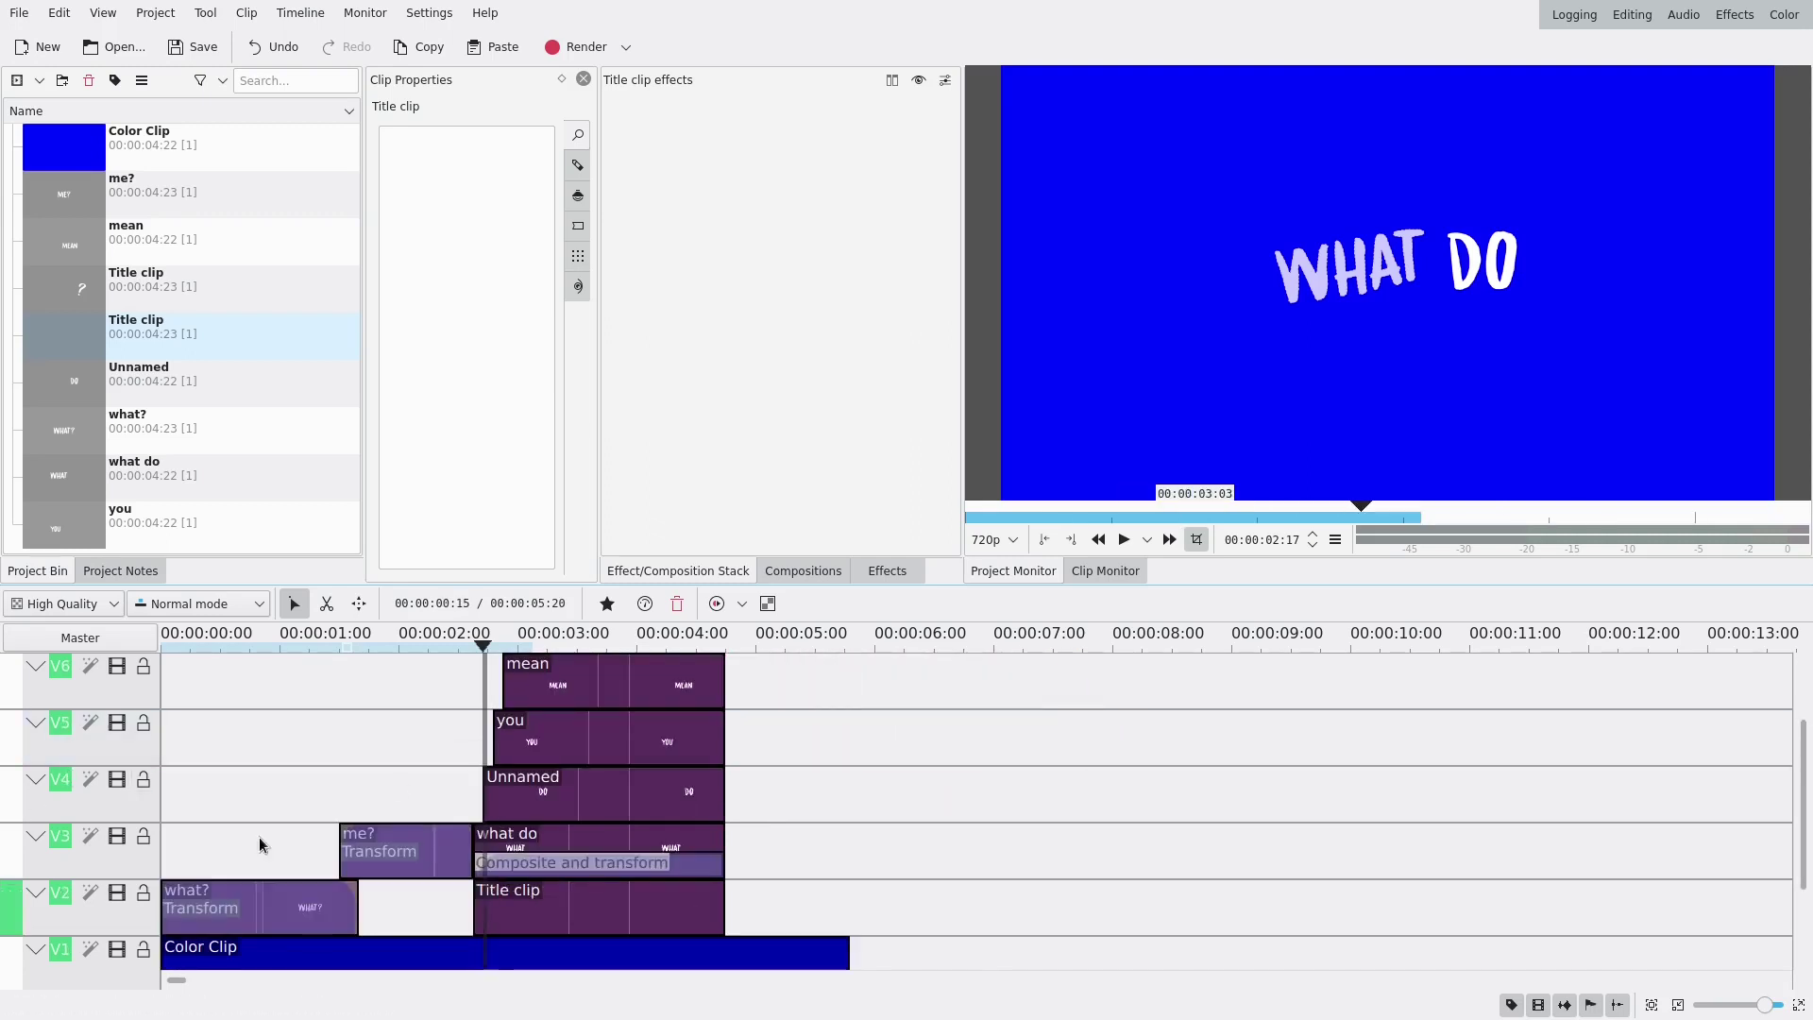
left_click(577, 873)
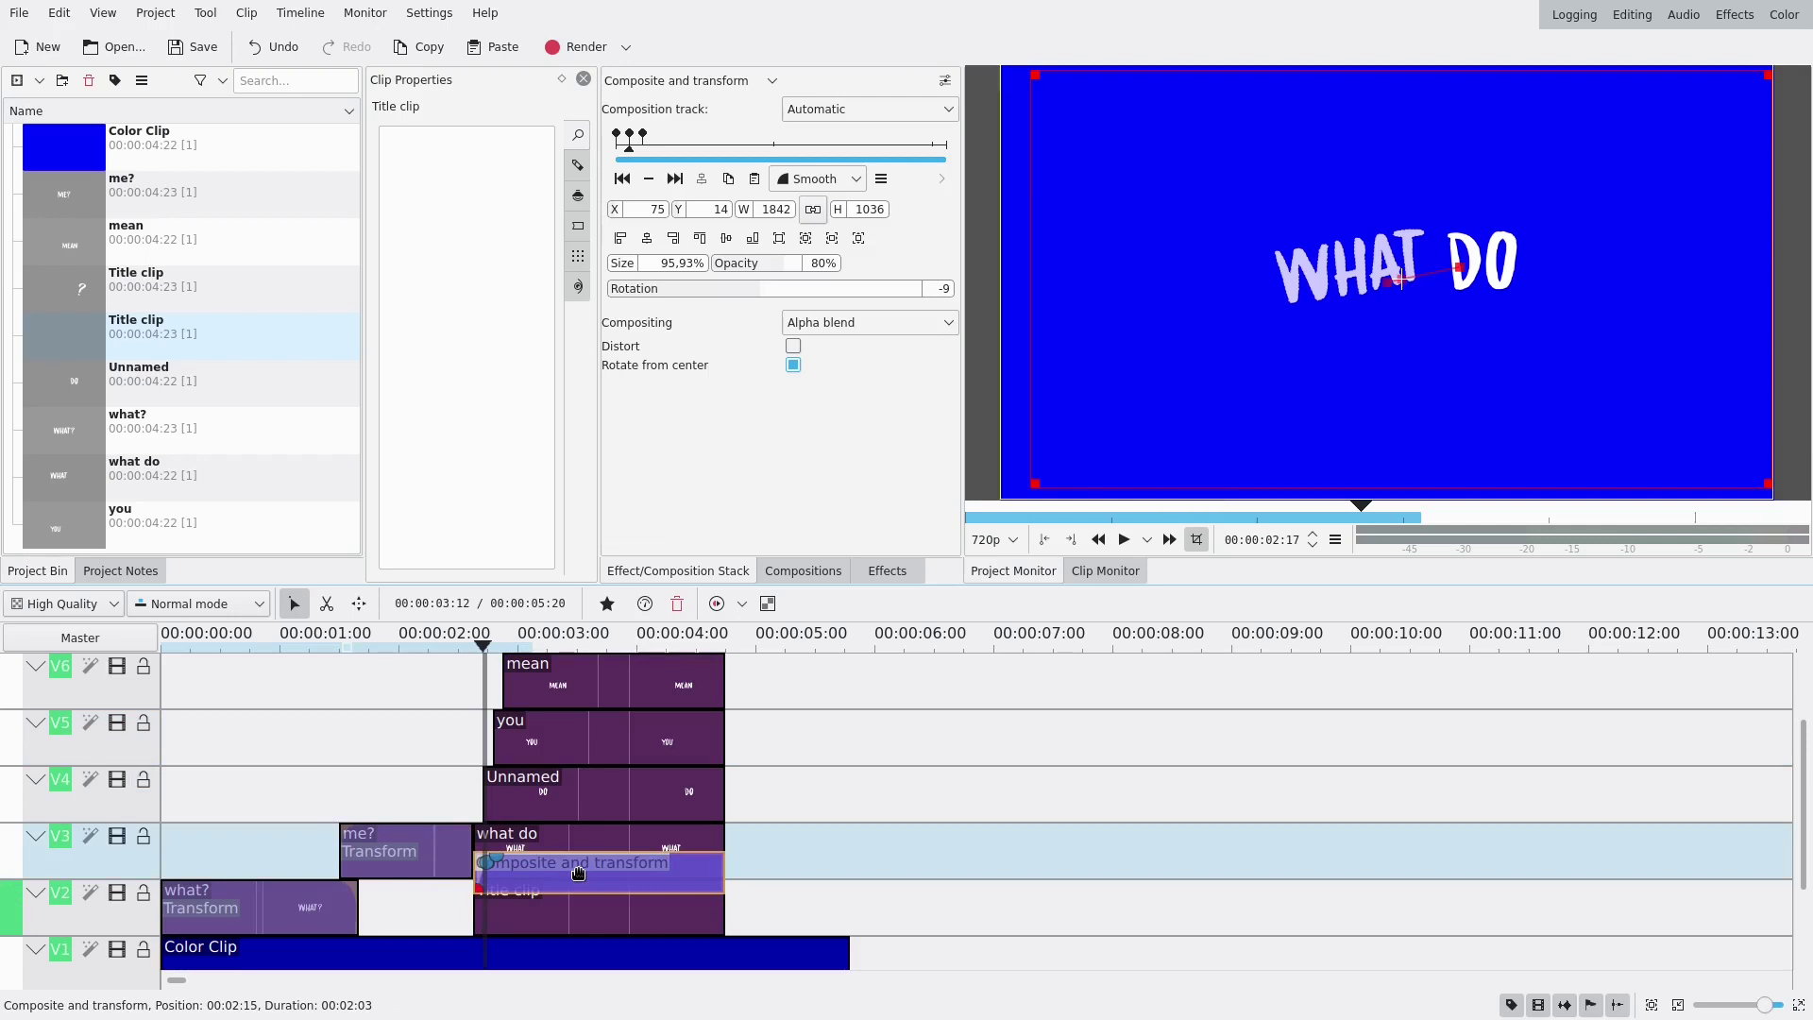
Copy the V3 composition onto the Unnamed clip on V4 and set both to composite onto V1.
left_click_drag(578, 872, 524, 810)
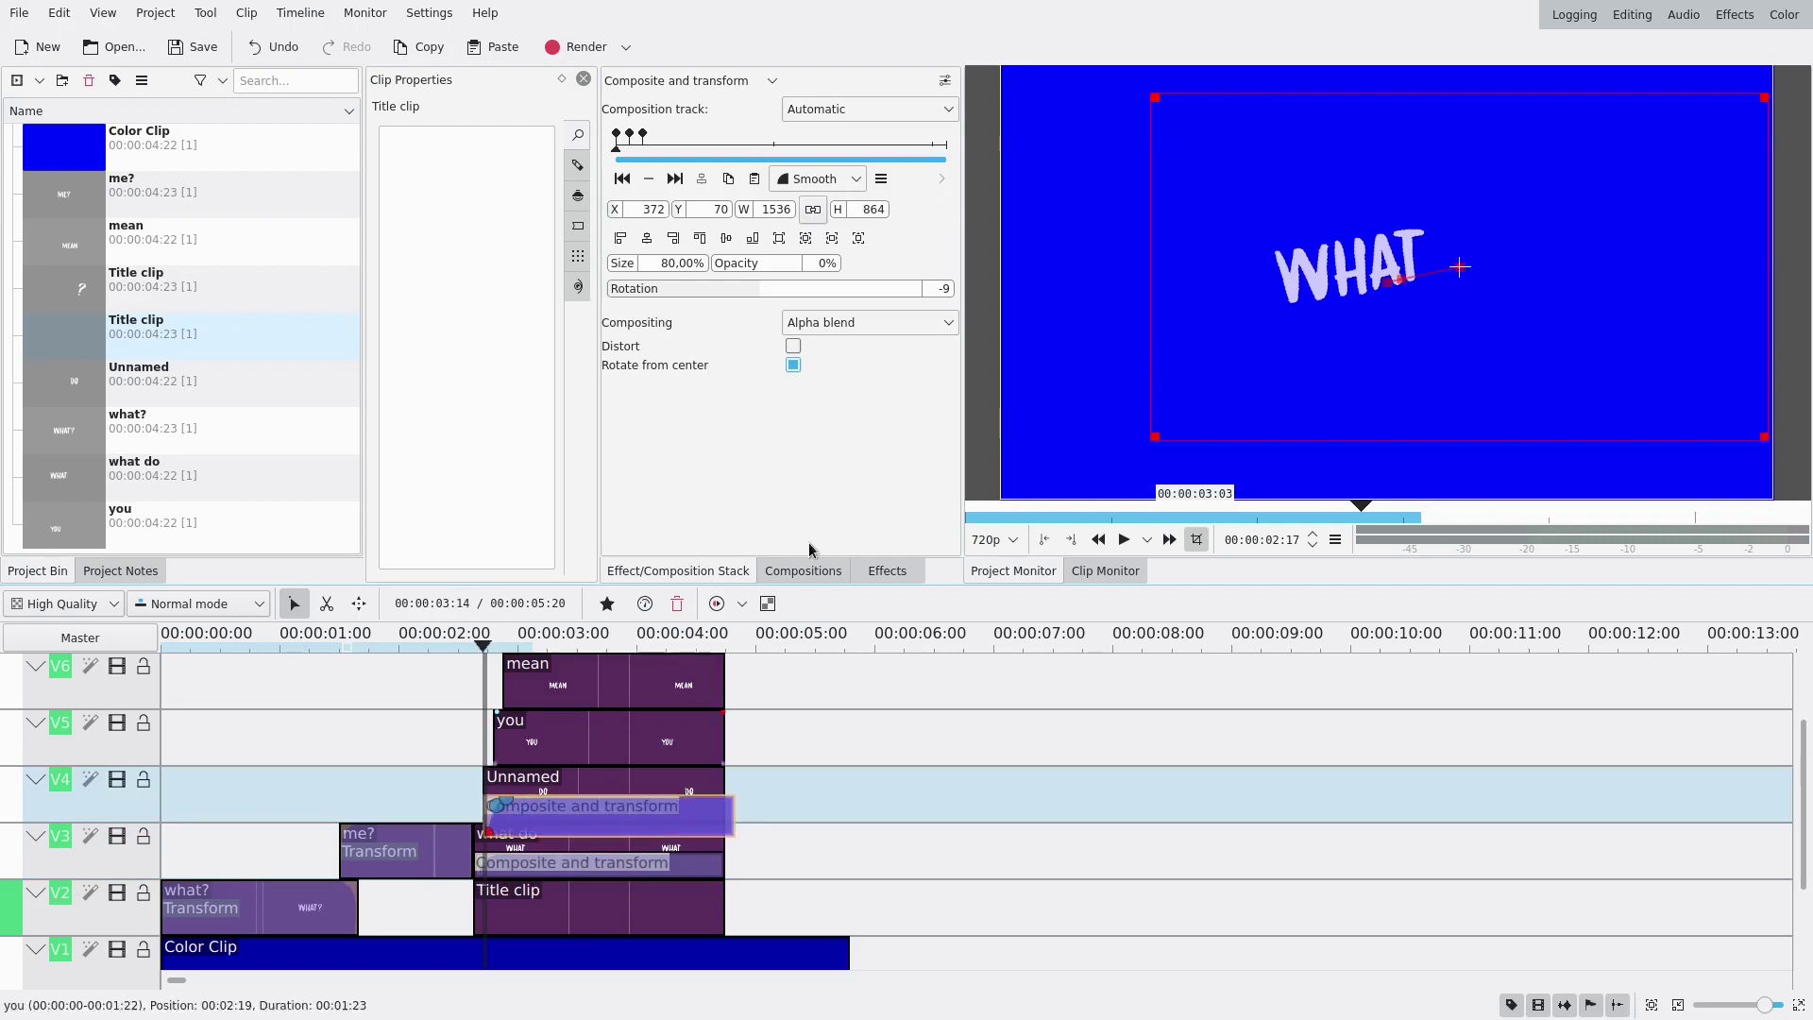
left_click(888, 111)
left_click(841, 193)
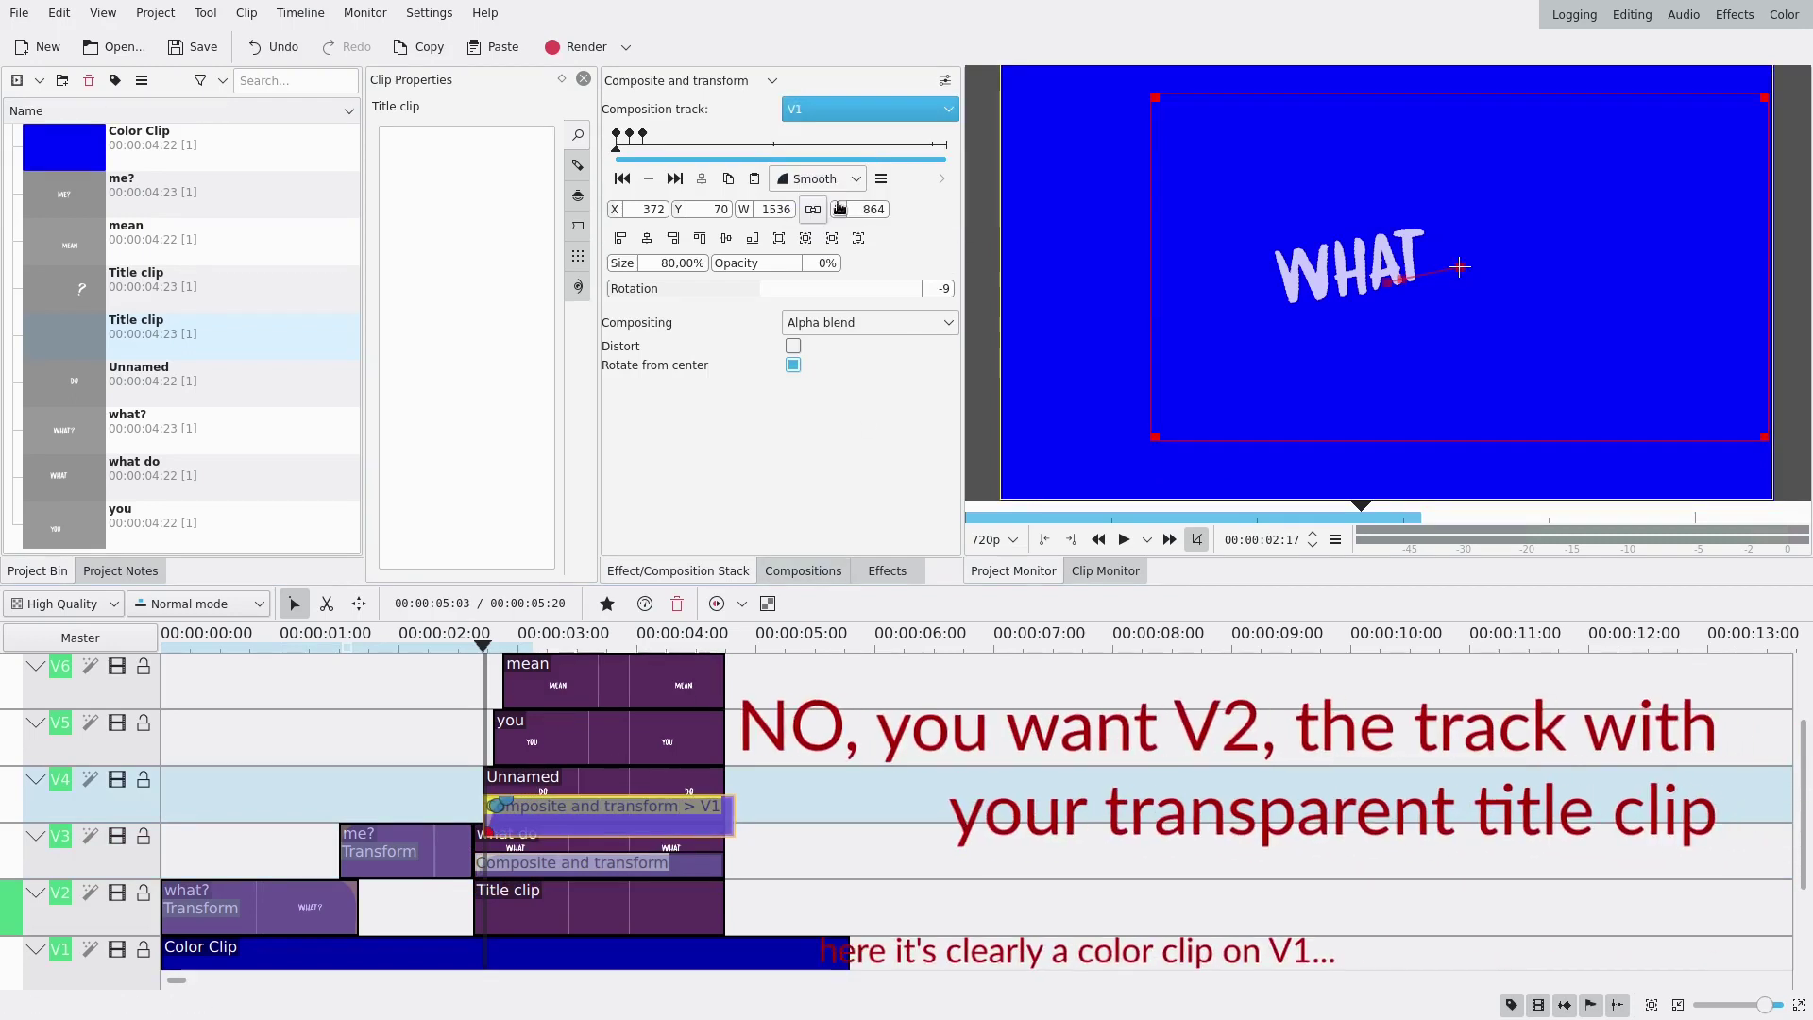
left_click(867, 108)
left_click(840, 194)
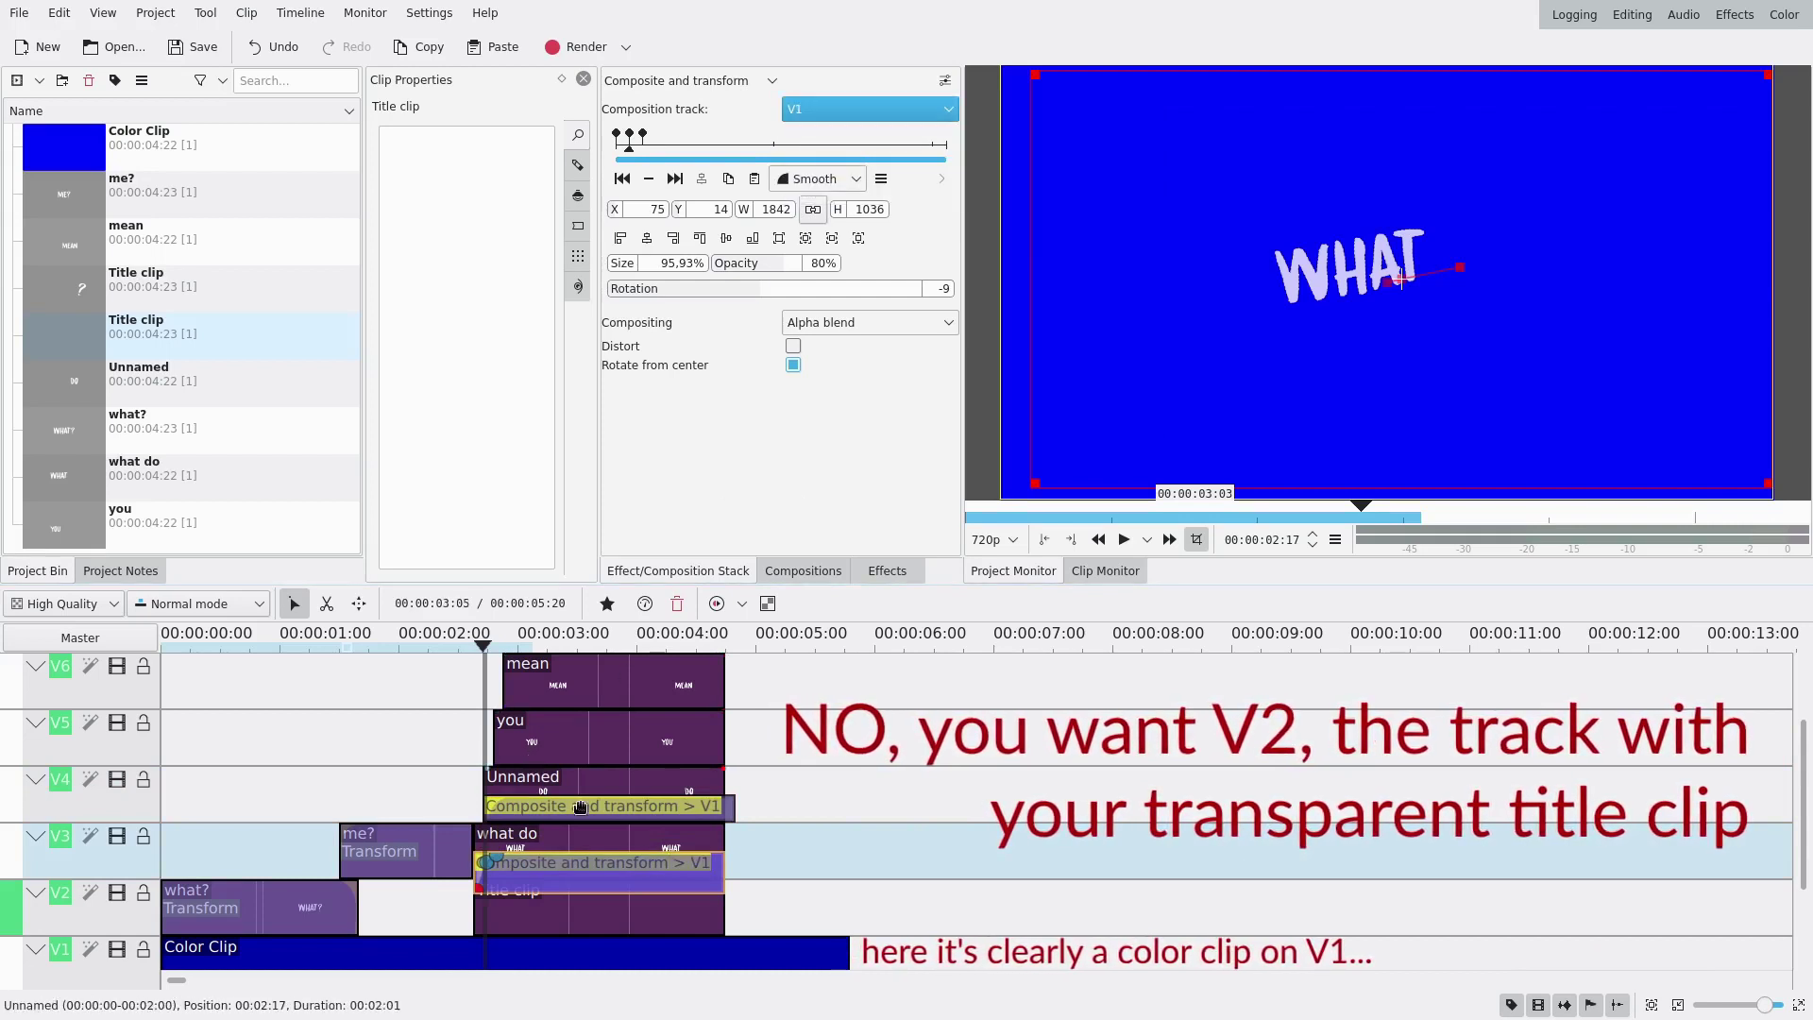
Add Composite and transform compositions to the you, mean and Title clips on V5–V7, each compositing onto V1.
left_click(500, 759)
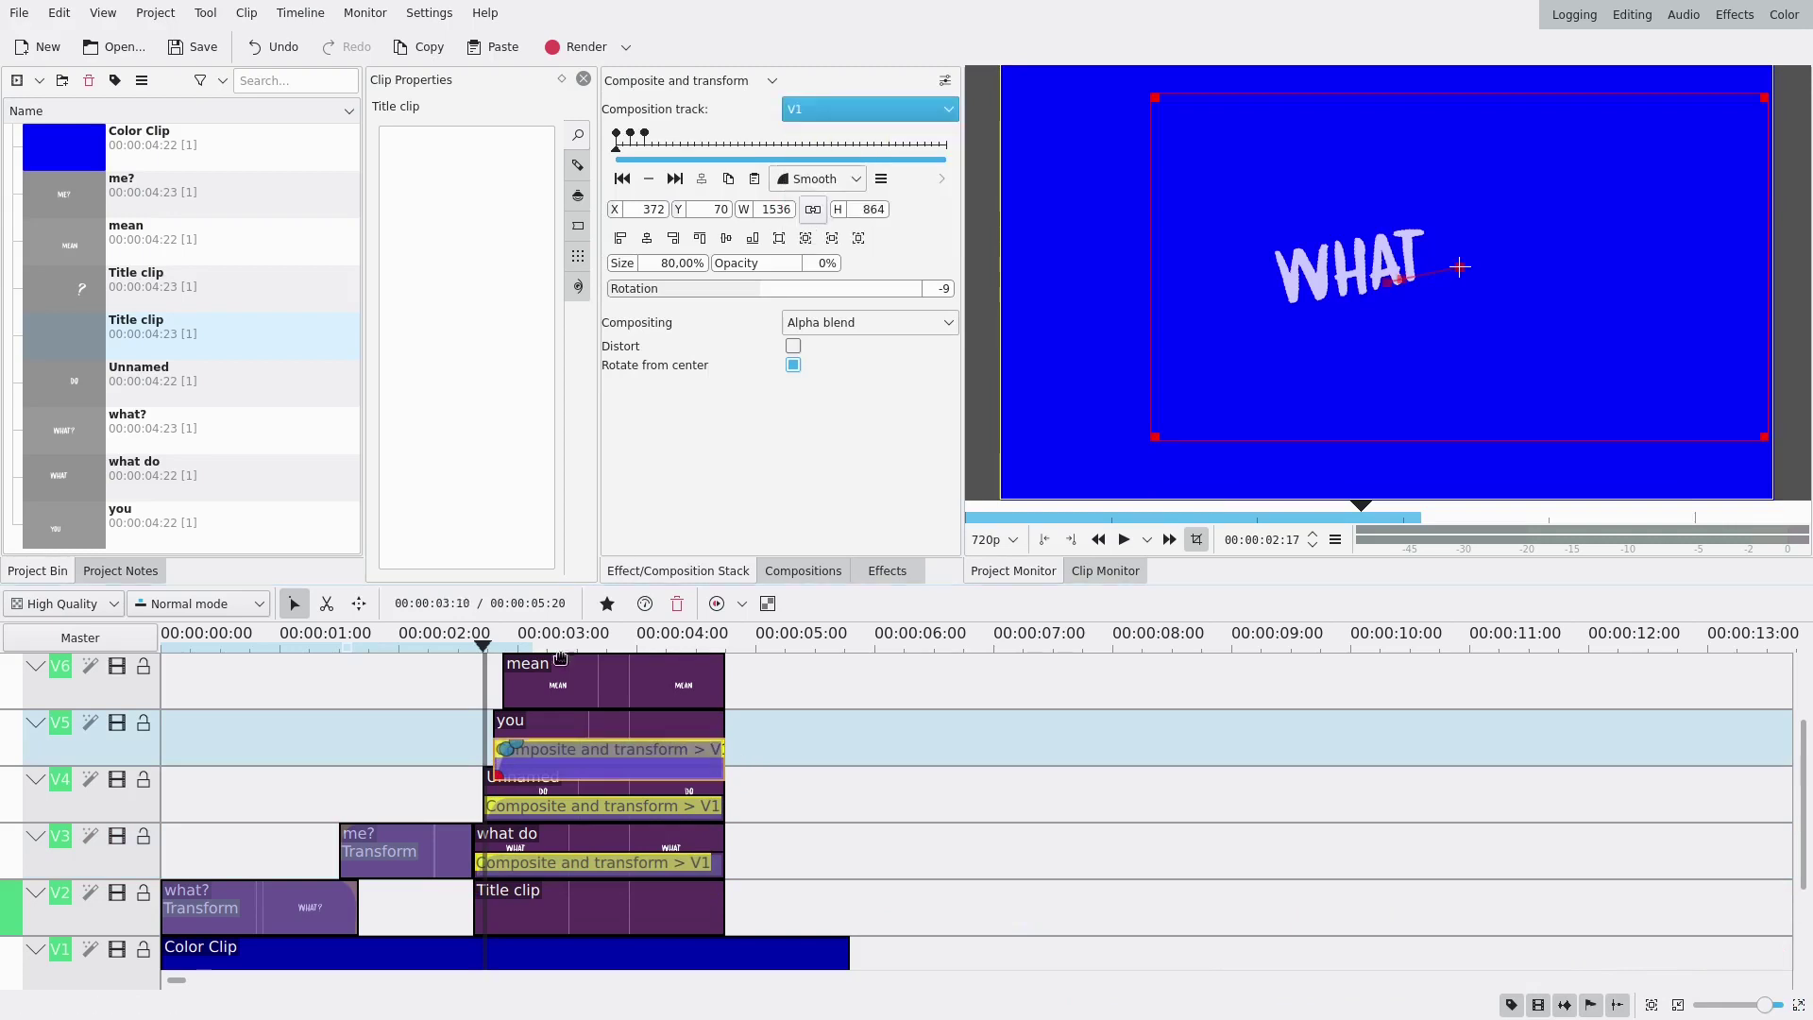
left_click(510, 701)
scroll(567, 755, "up", 2)
left_click(869, 109)
left_click(821, 133)
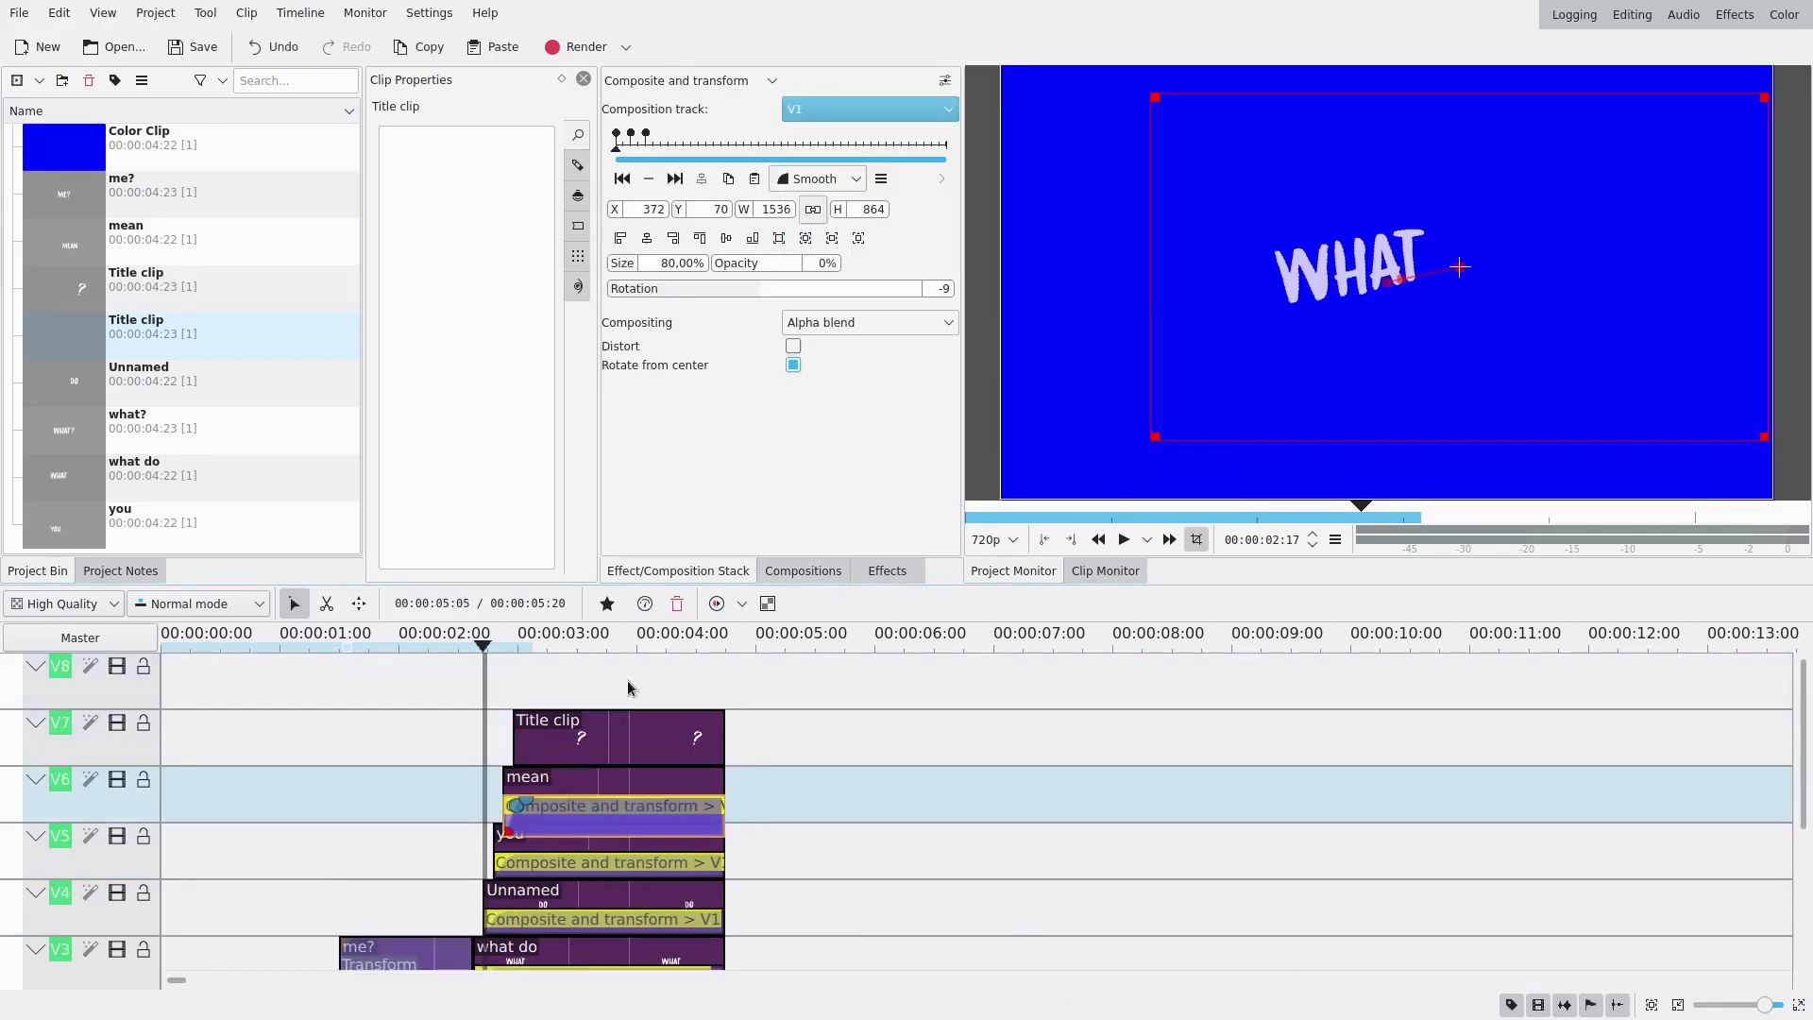
left_click(517, 757)
left_click(841, 111)
left_click(840, 115)
scroll(661, 803, "down", 2)
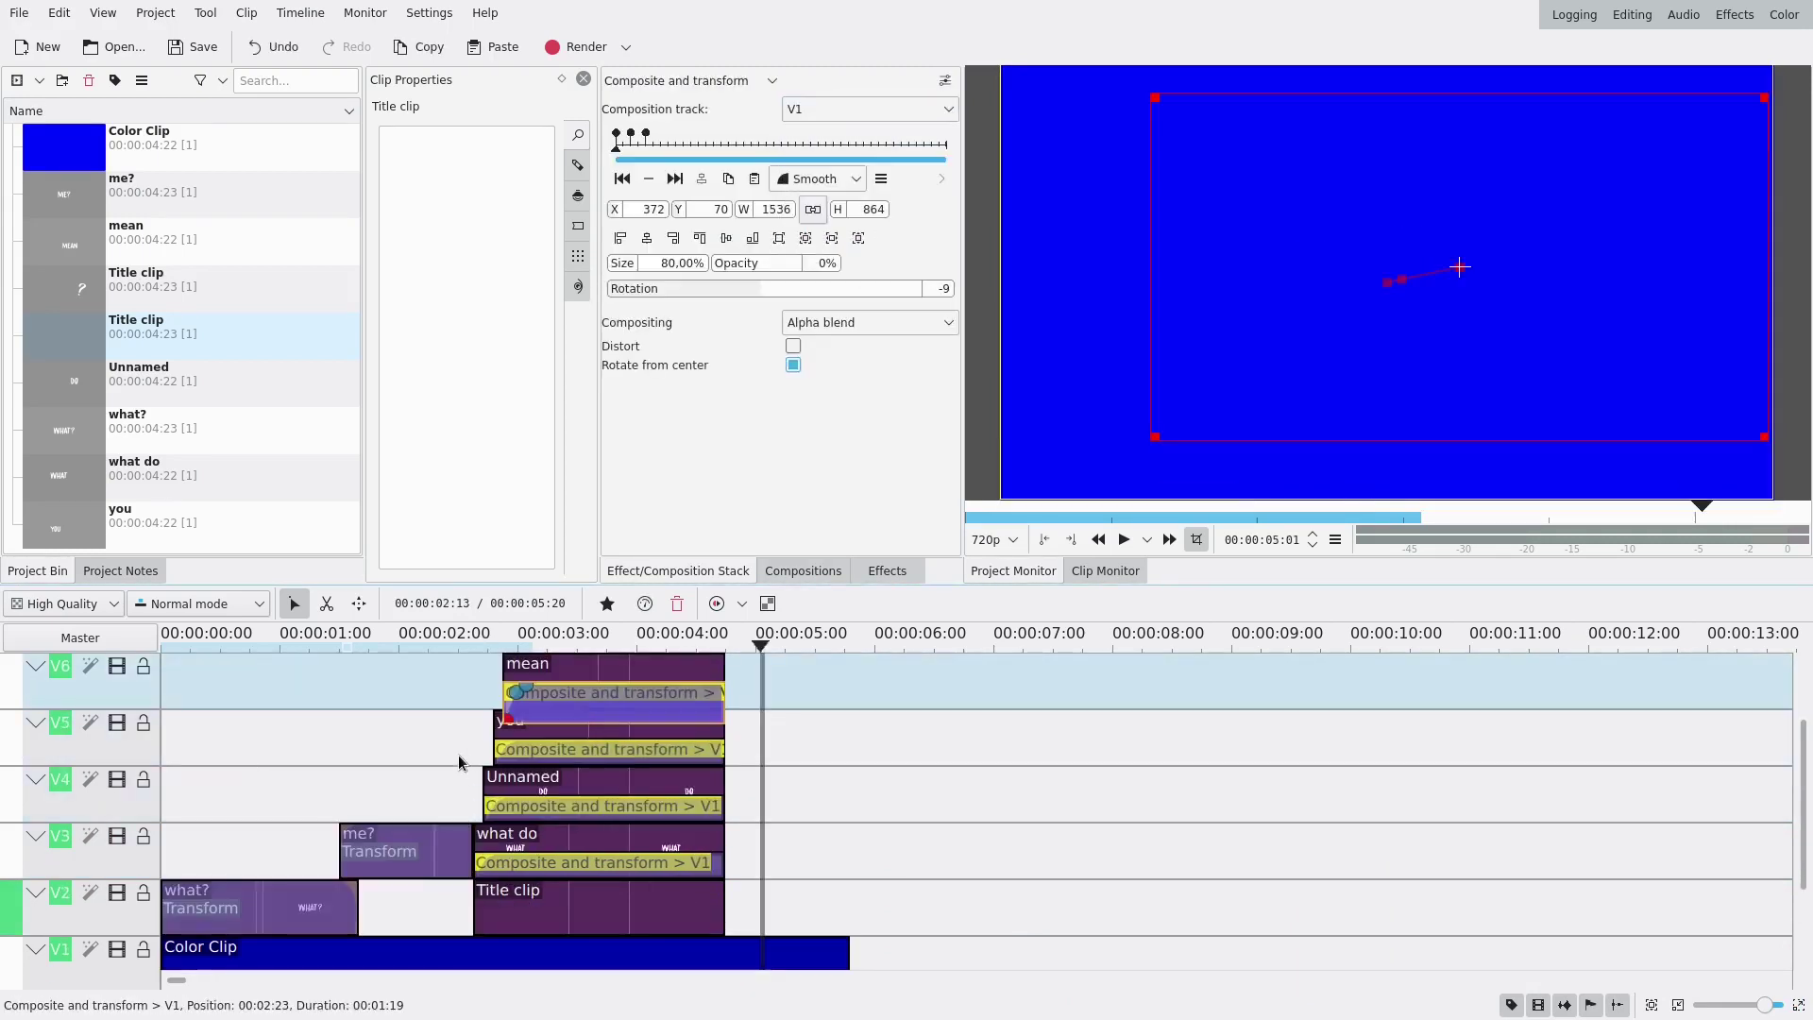
left_click(460, 680)
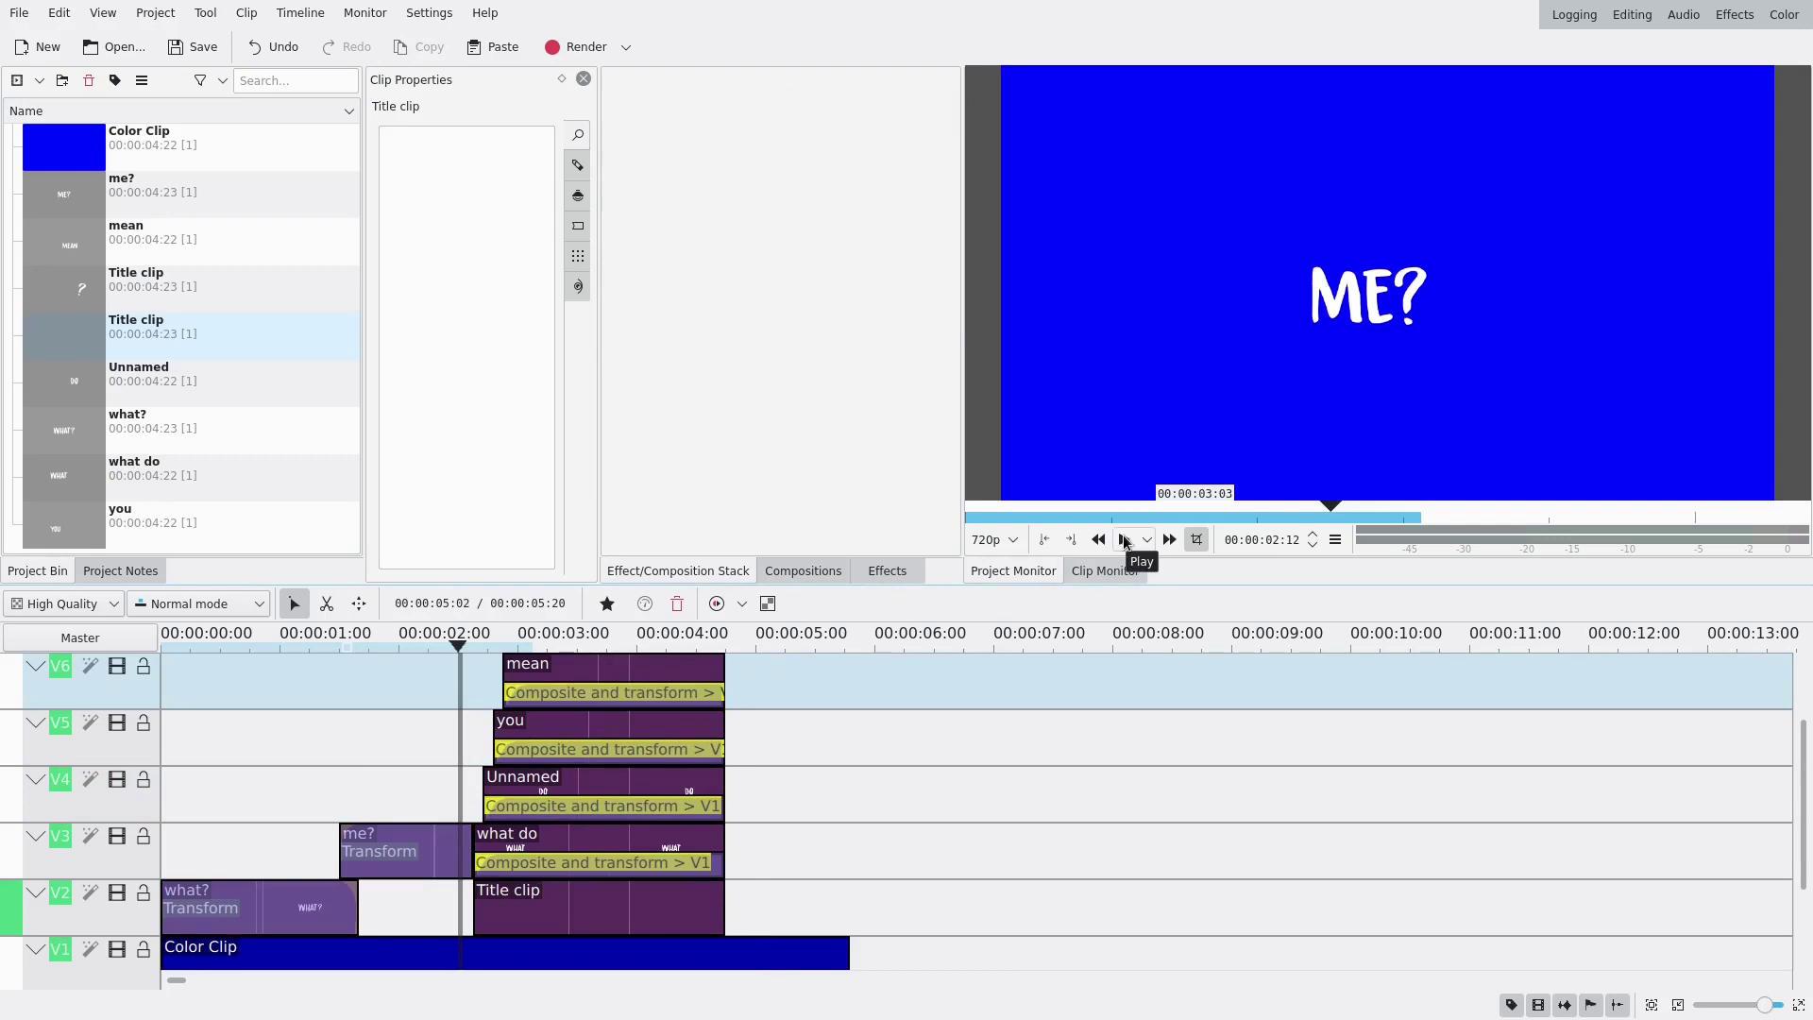
scroll(122, 756, "up", 2)
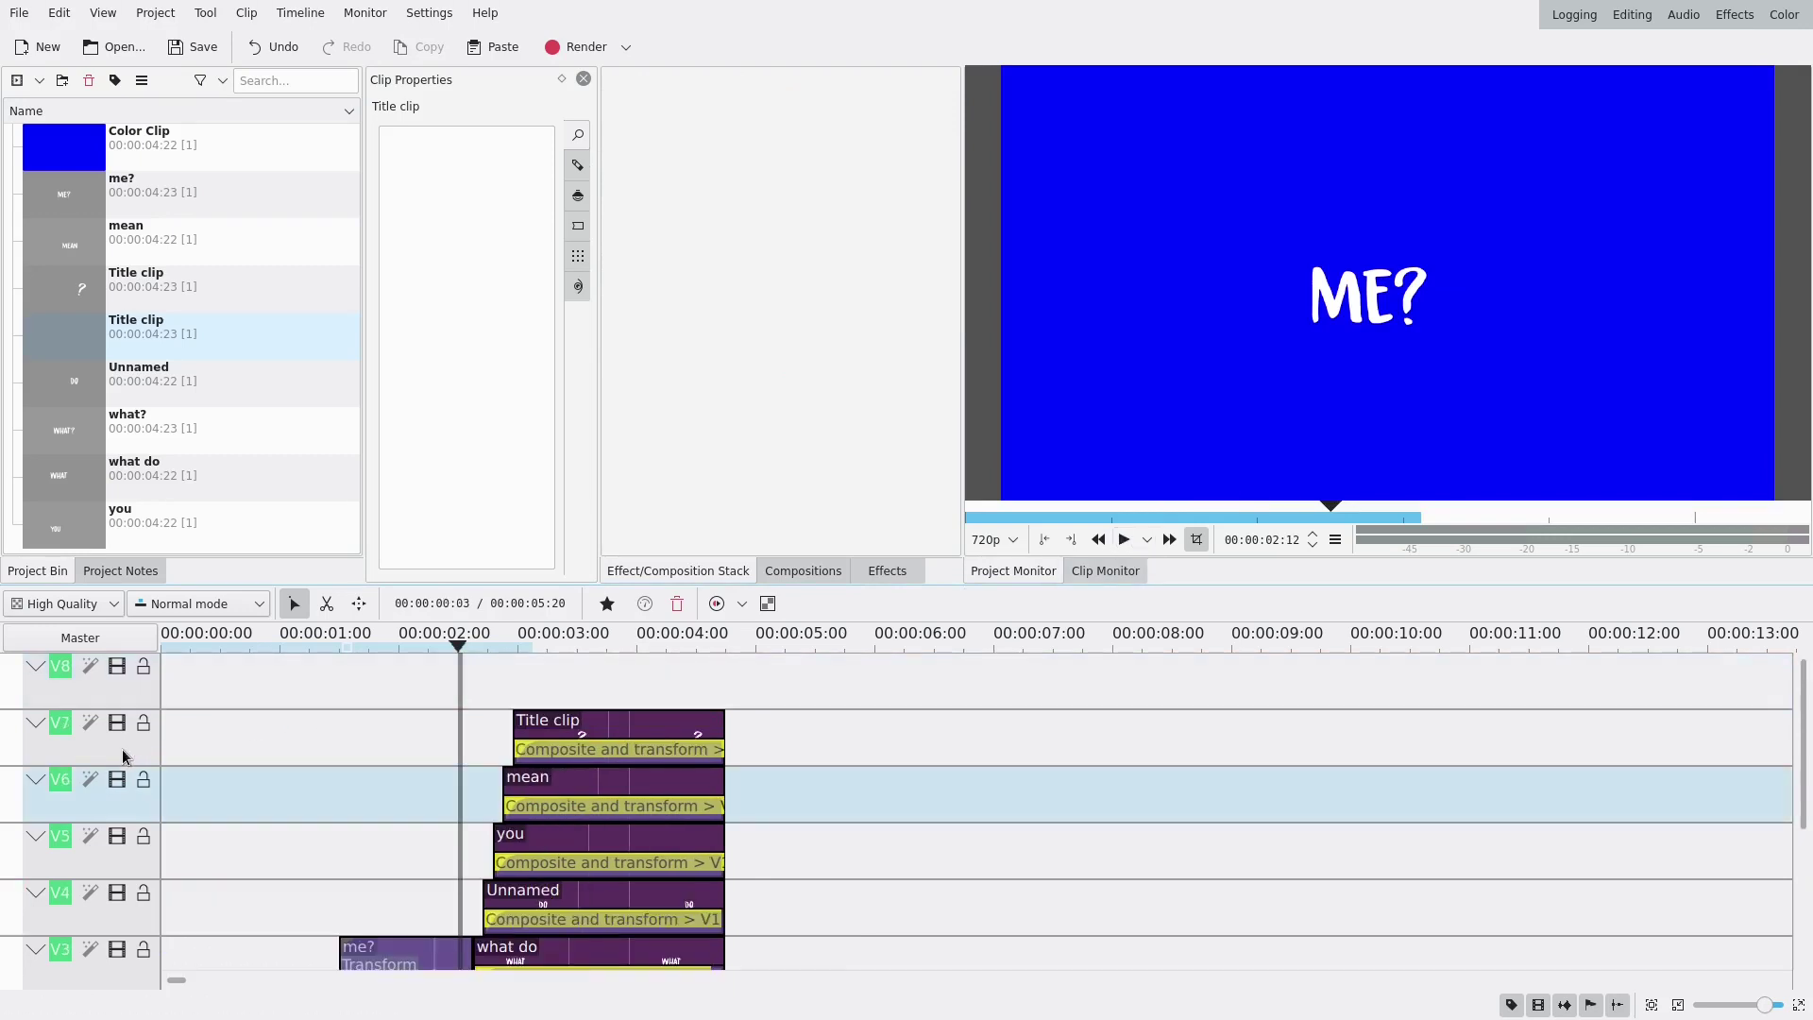
scroll(121, 750, "down", 2)
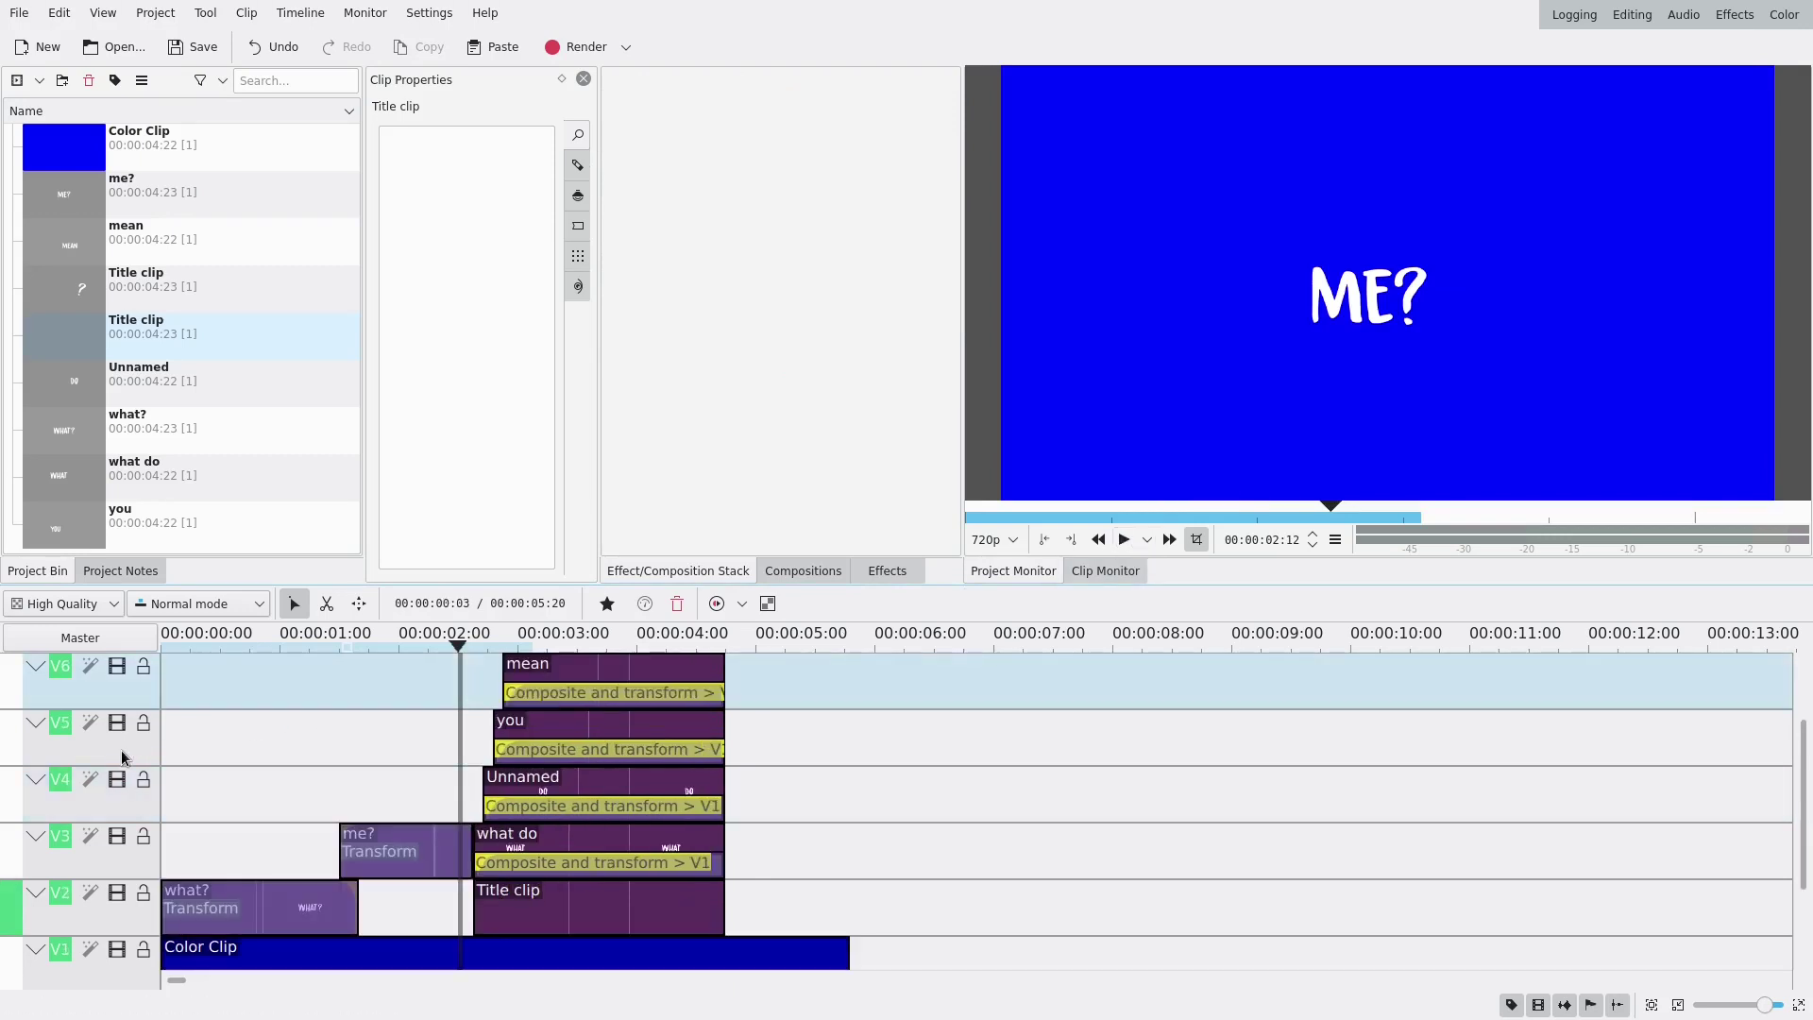
left_click(1125, 540)
mouse_move(361, 750)
left_mouse_down()
mouse_move(445, 708)
mouse_move(574, 709)
mouse_move(380, 749)
left_mouse_up()
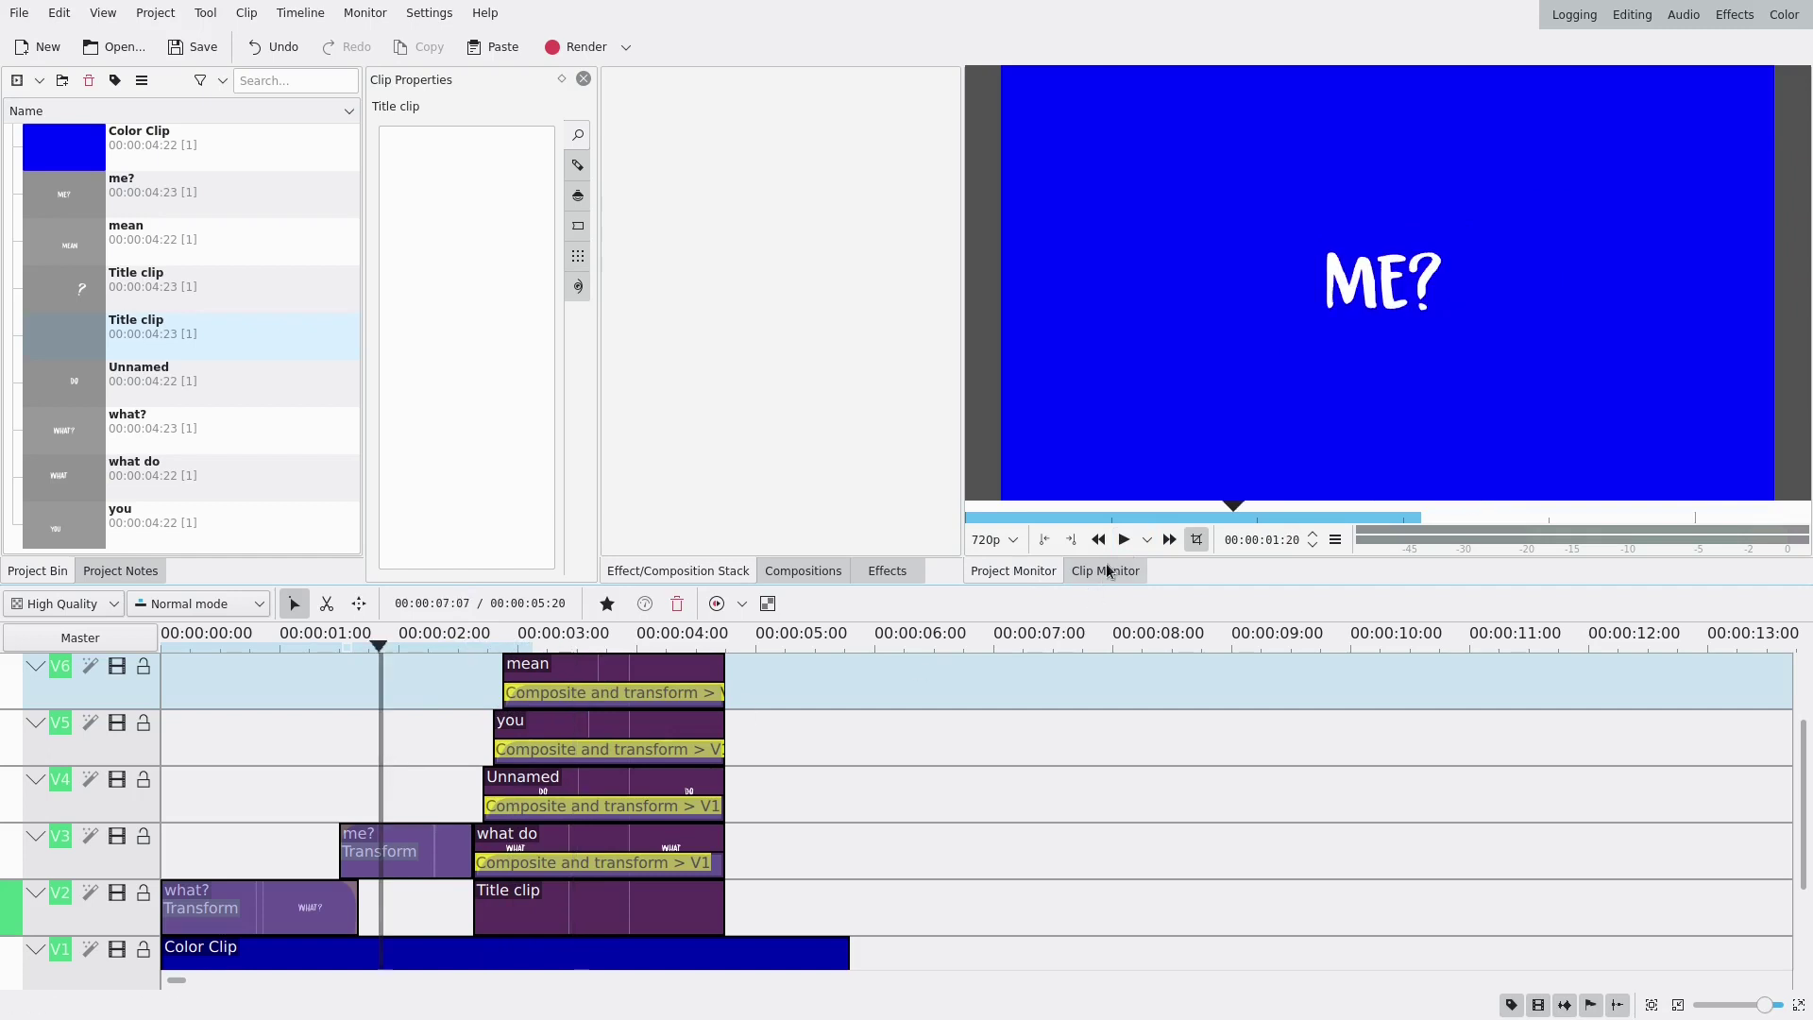
left_click(1124, 539)
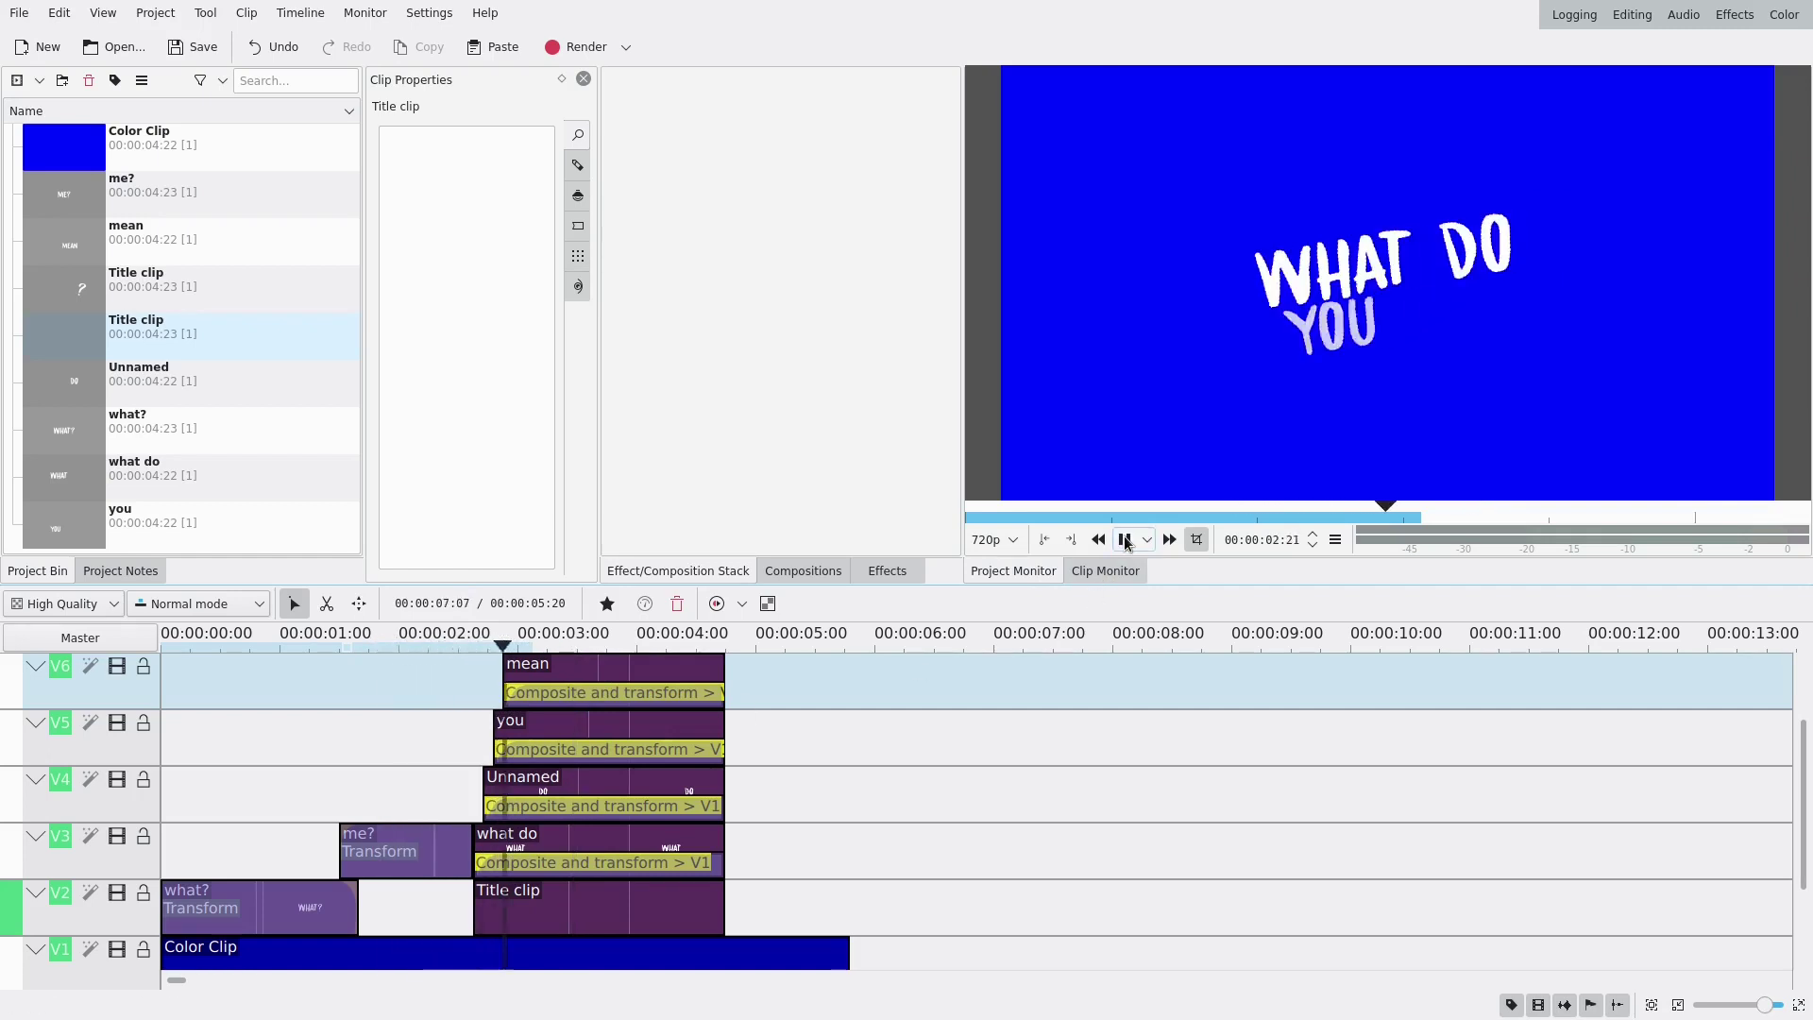
left_click(1125, 539)
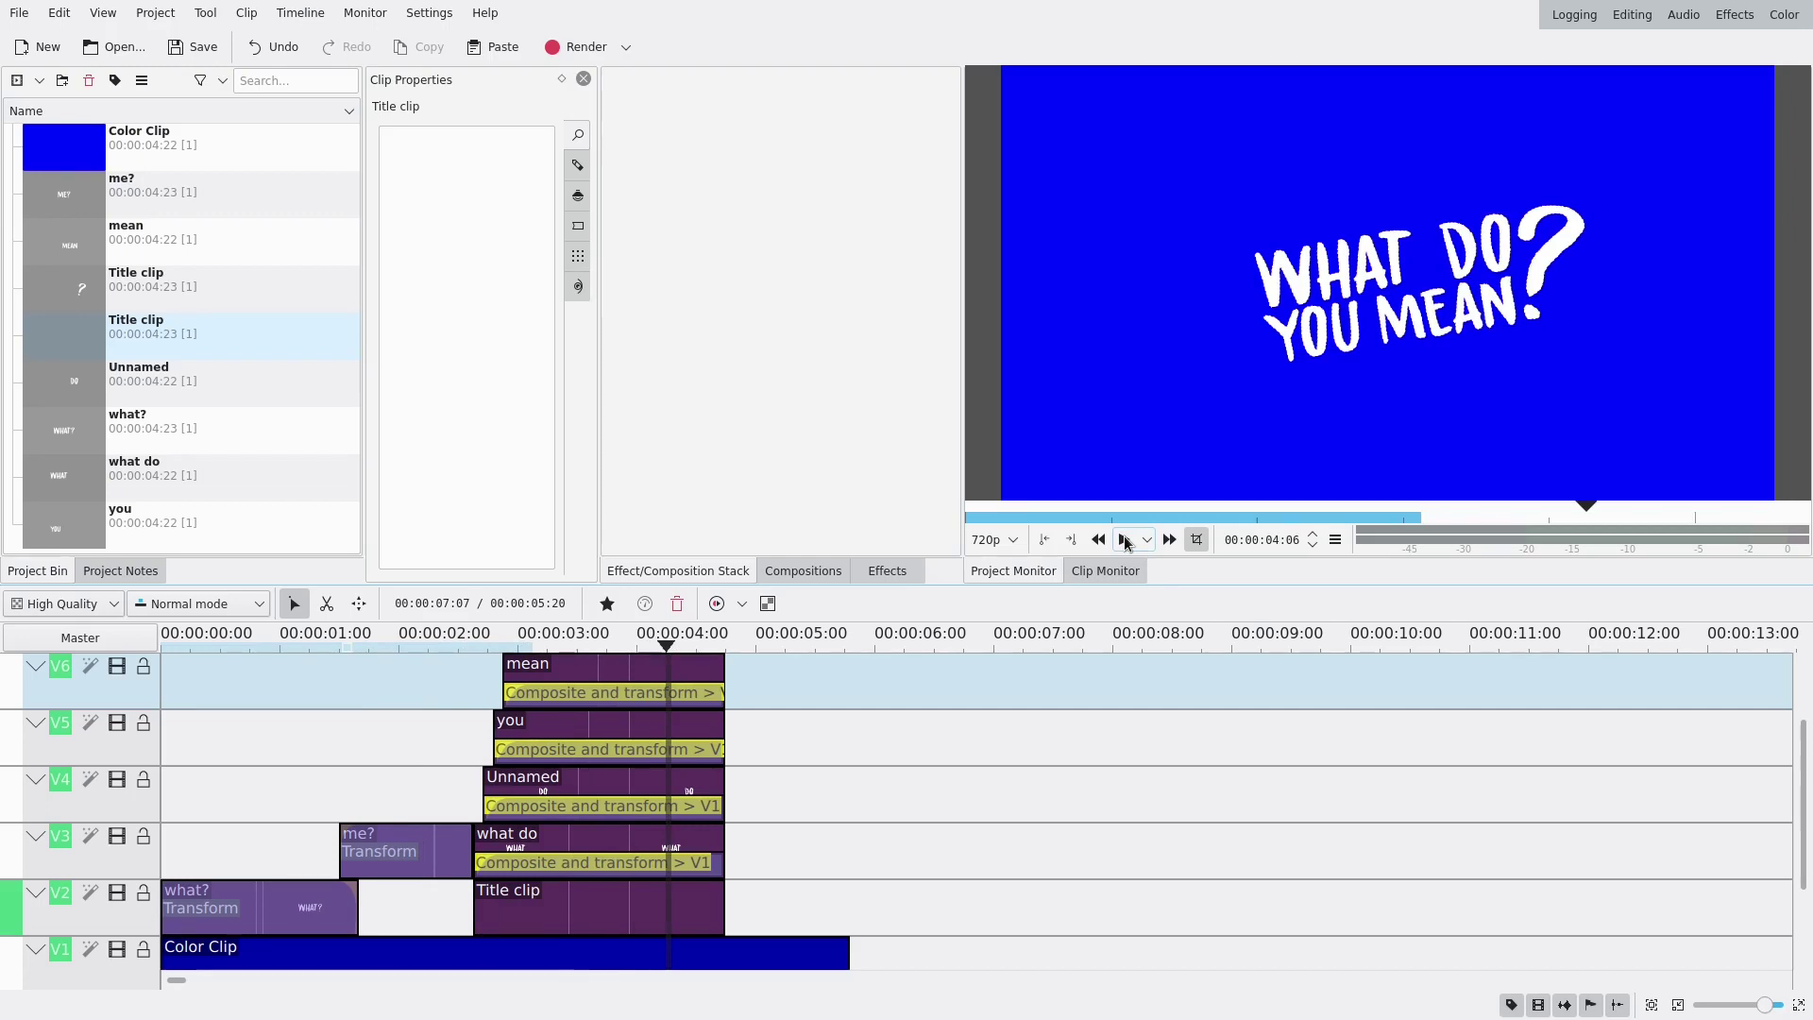
Add end keyframes to the what do, Unnamed and you compositions on V3–V5.
left_click(664, 866)
left_click(675, 178)
left_click(647, 179)
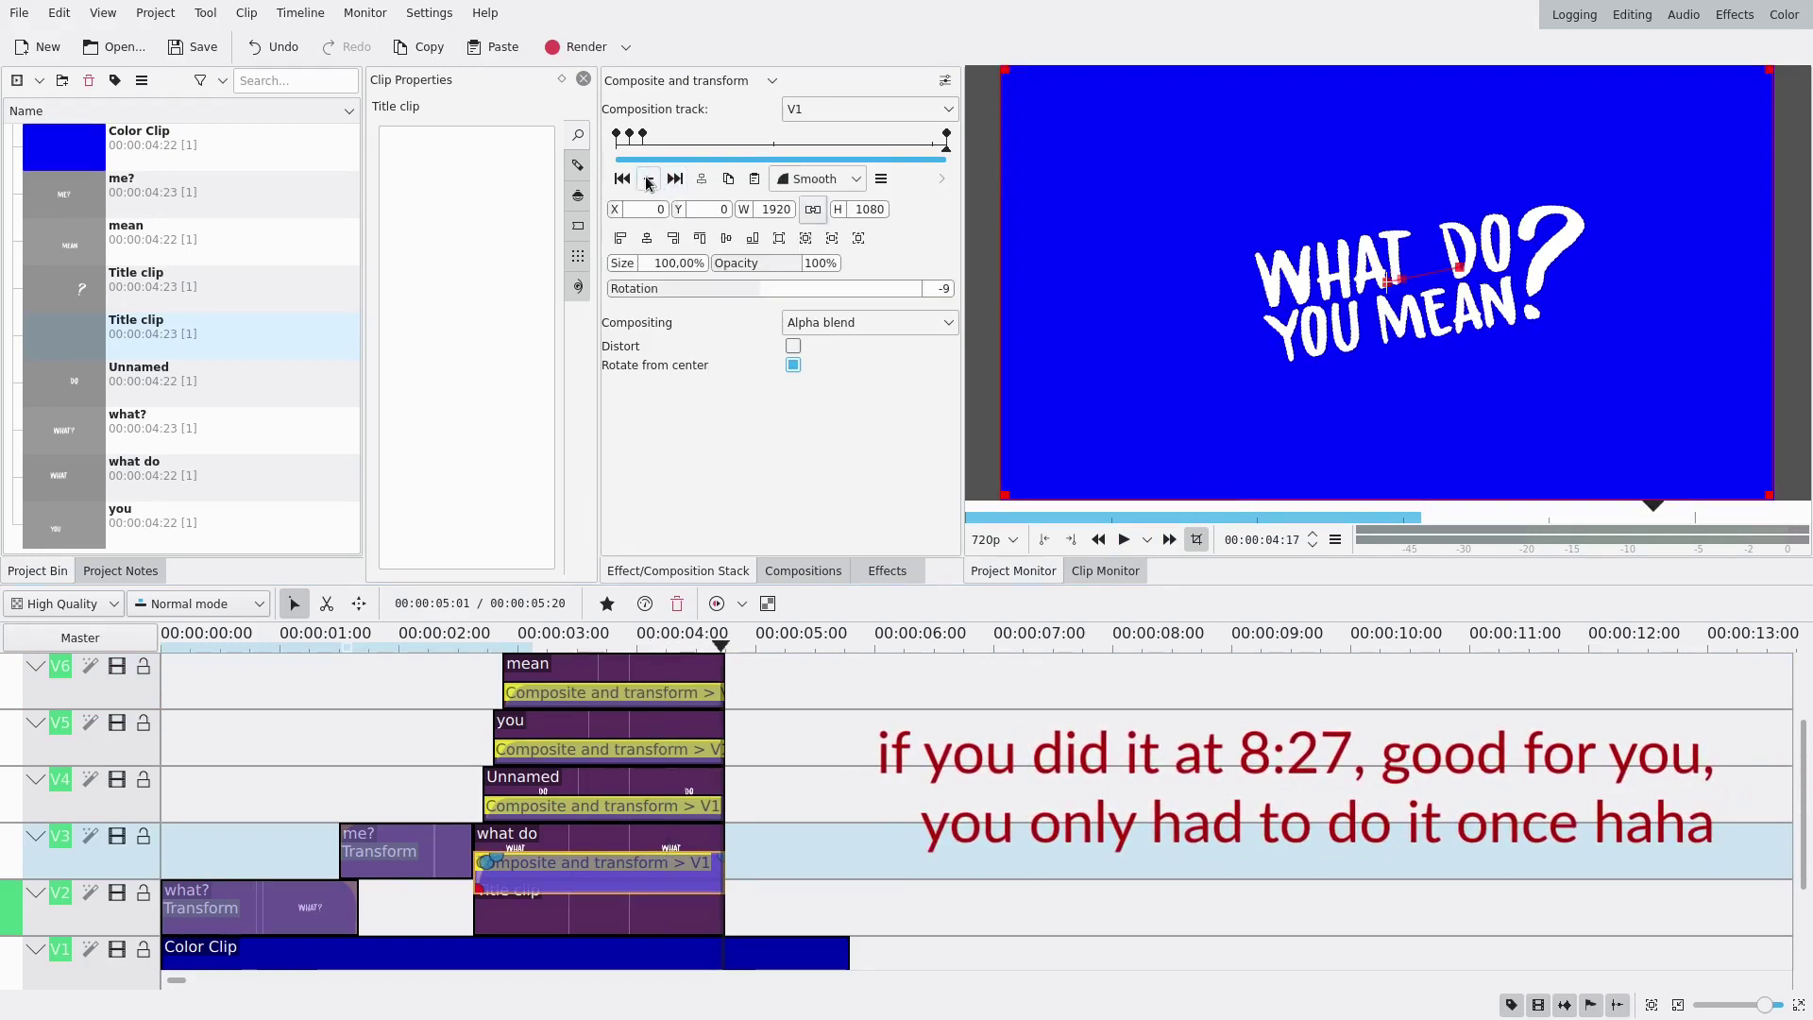
left_click(604, 806)
left_click(648, 178)
left_click(605, 749)
left_click(647, 179)
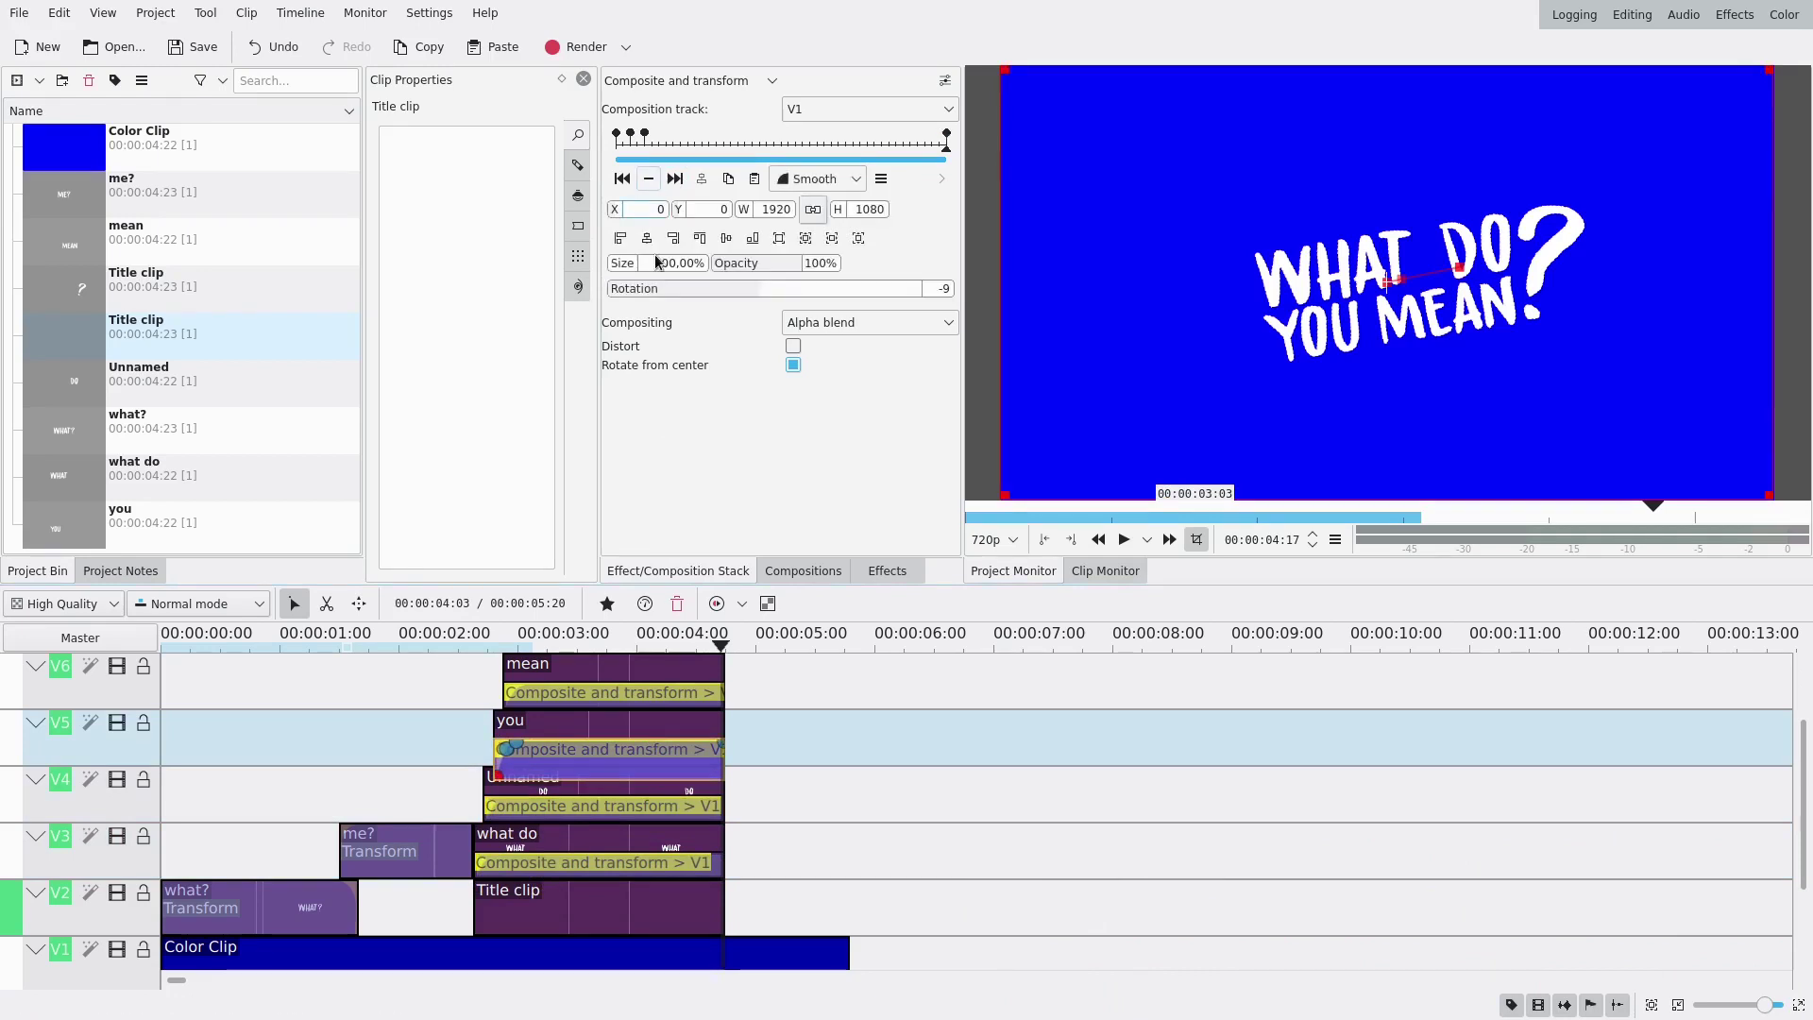
Add end keyframes to the mean and Title compositions on V6 and V7, checking the result near 3.6 seconds.
left_click(604, 692)
left_click(647, 179)
scroll(95, 765, "up", 2)
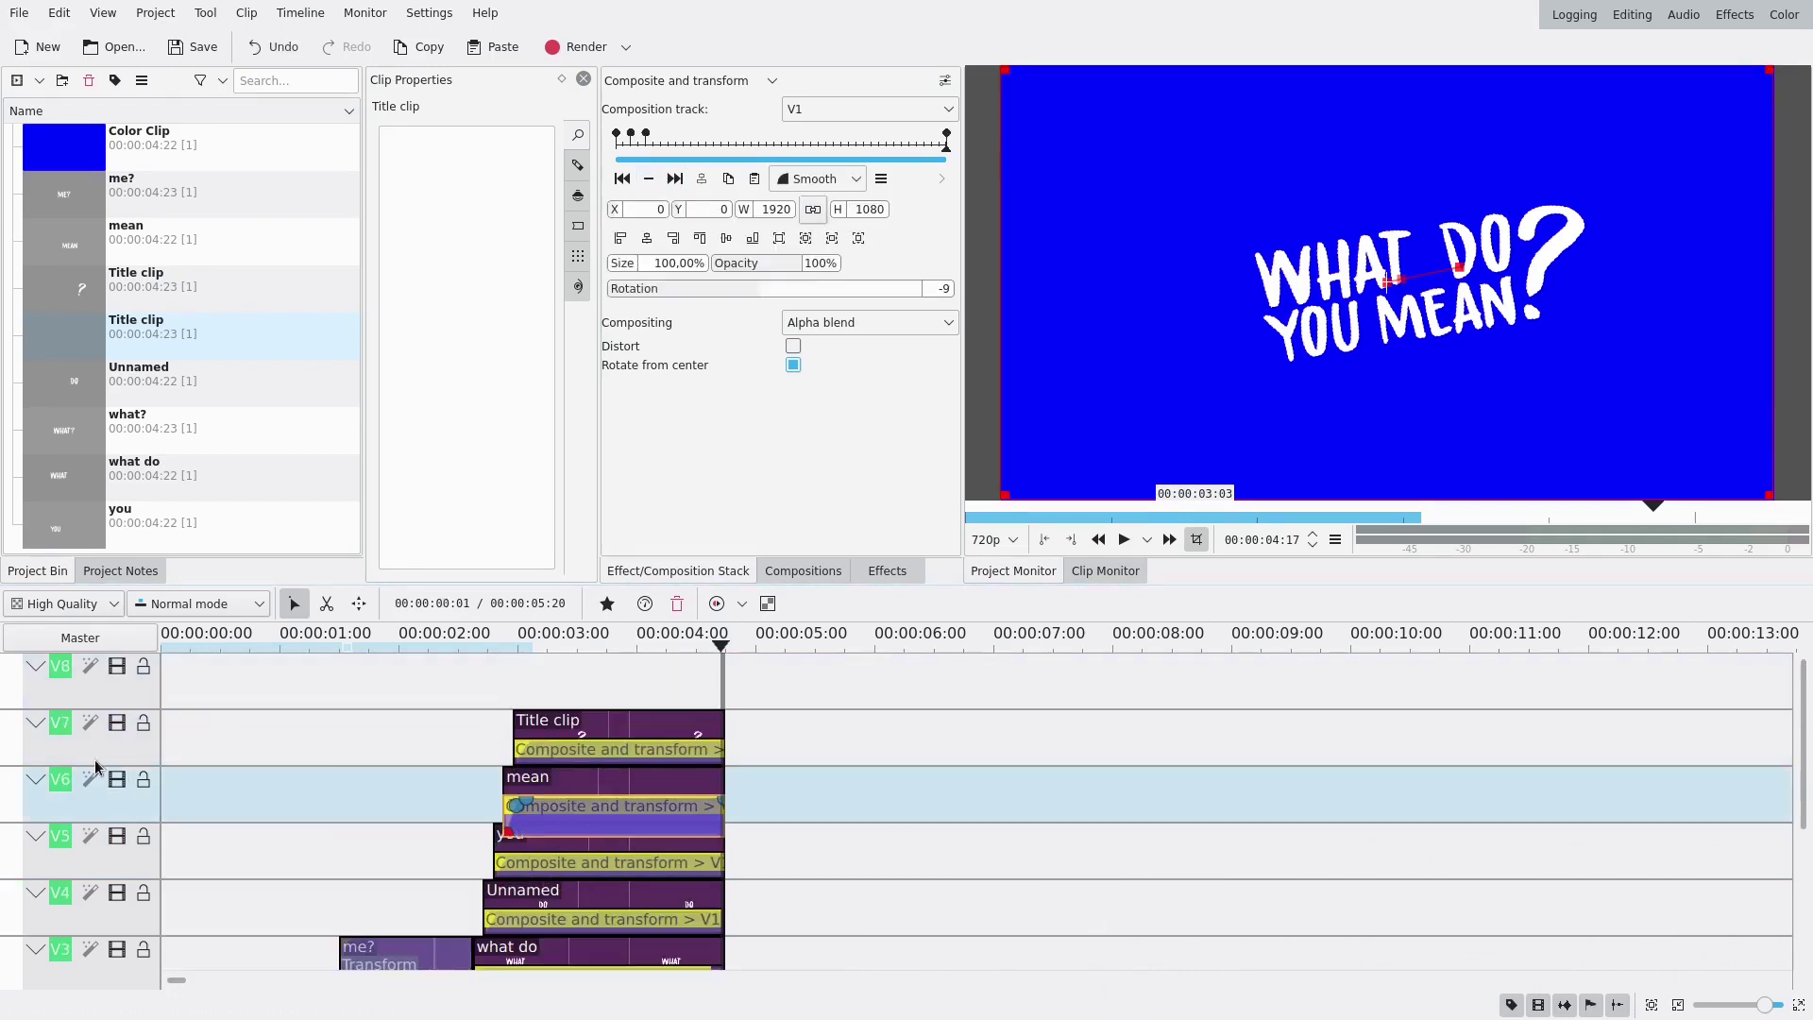
left_click(605, 749)
left_click(648, 179)
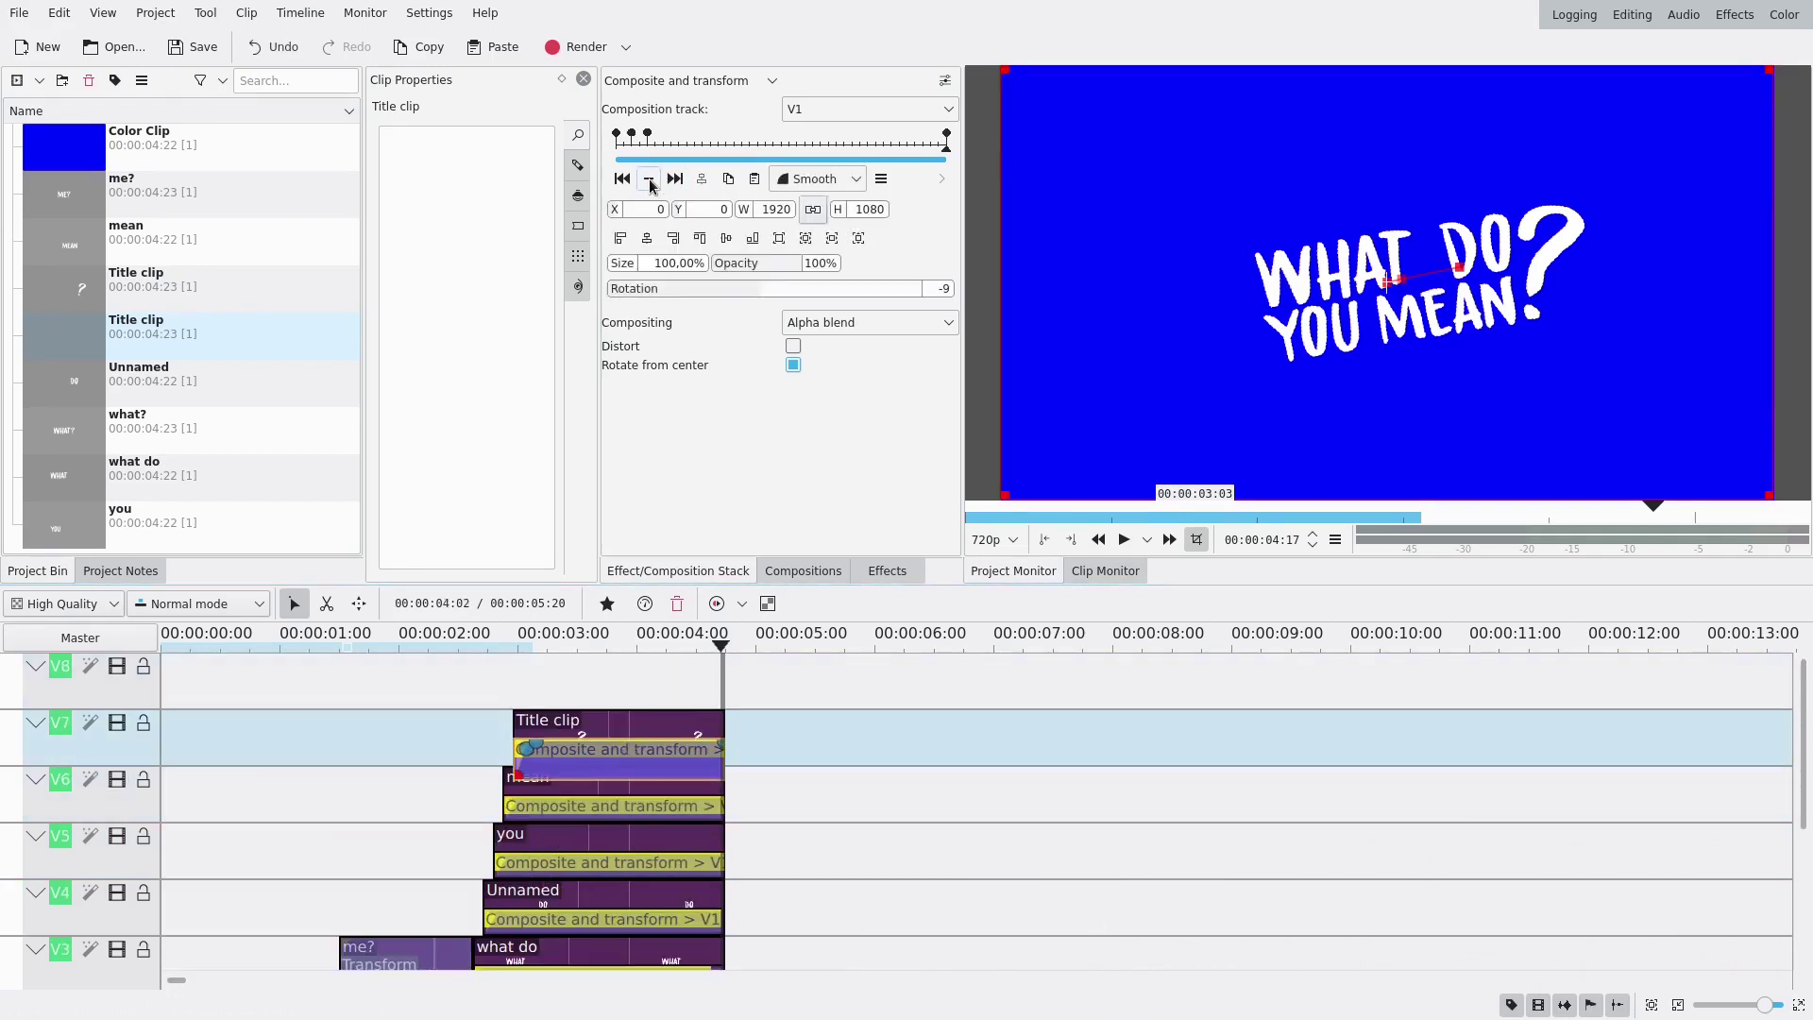
left_click(604, 805)
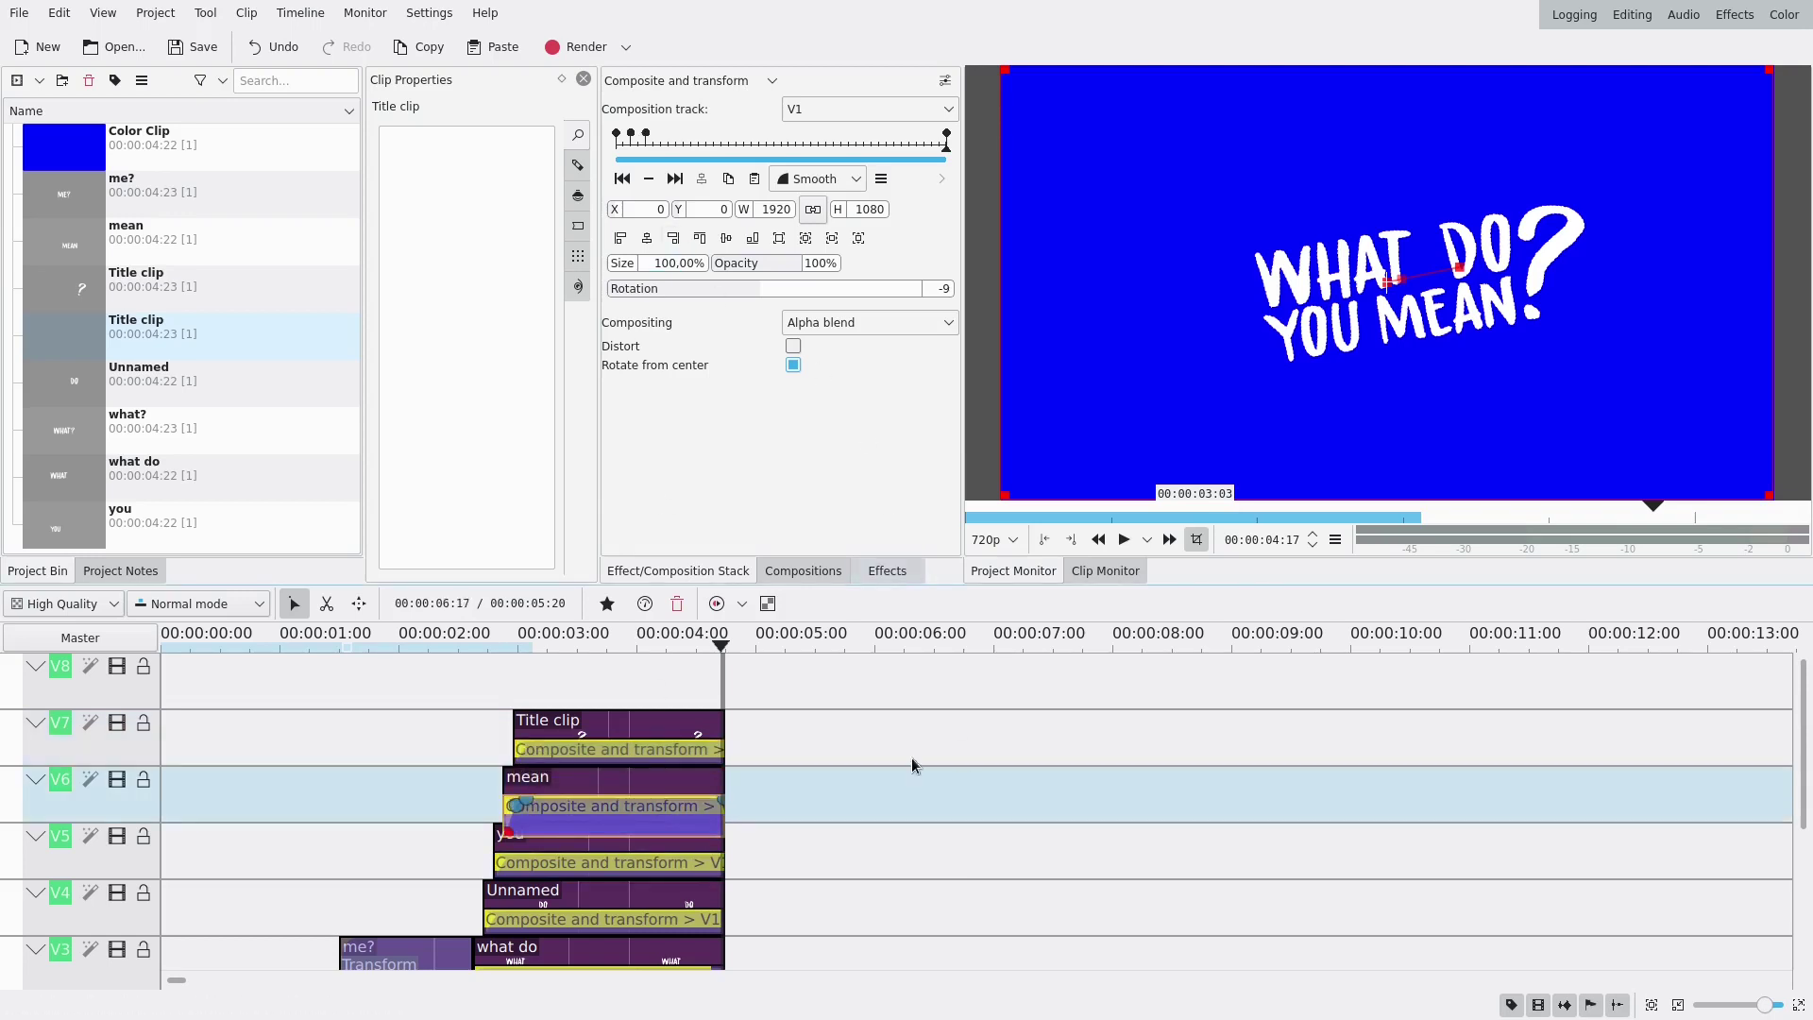
left_click_drag(657, 688, 722, 684)
scroll(126, 752, "down", 3)
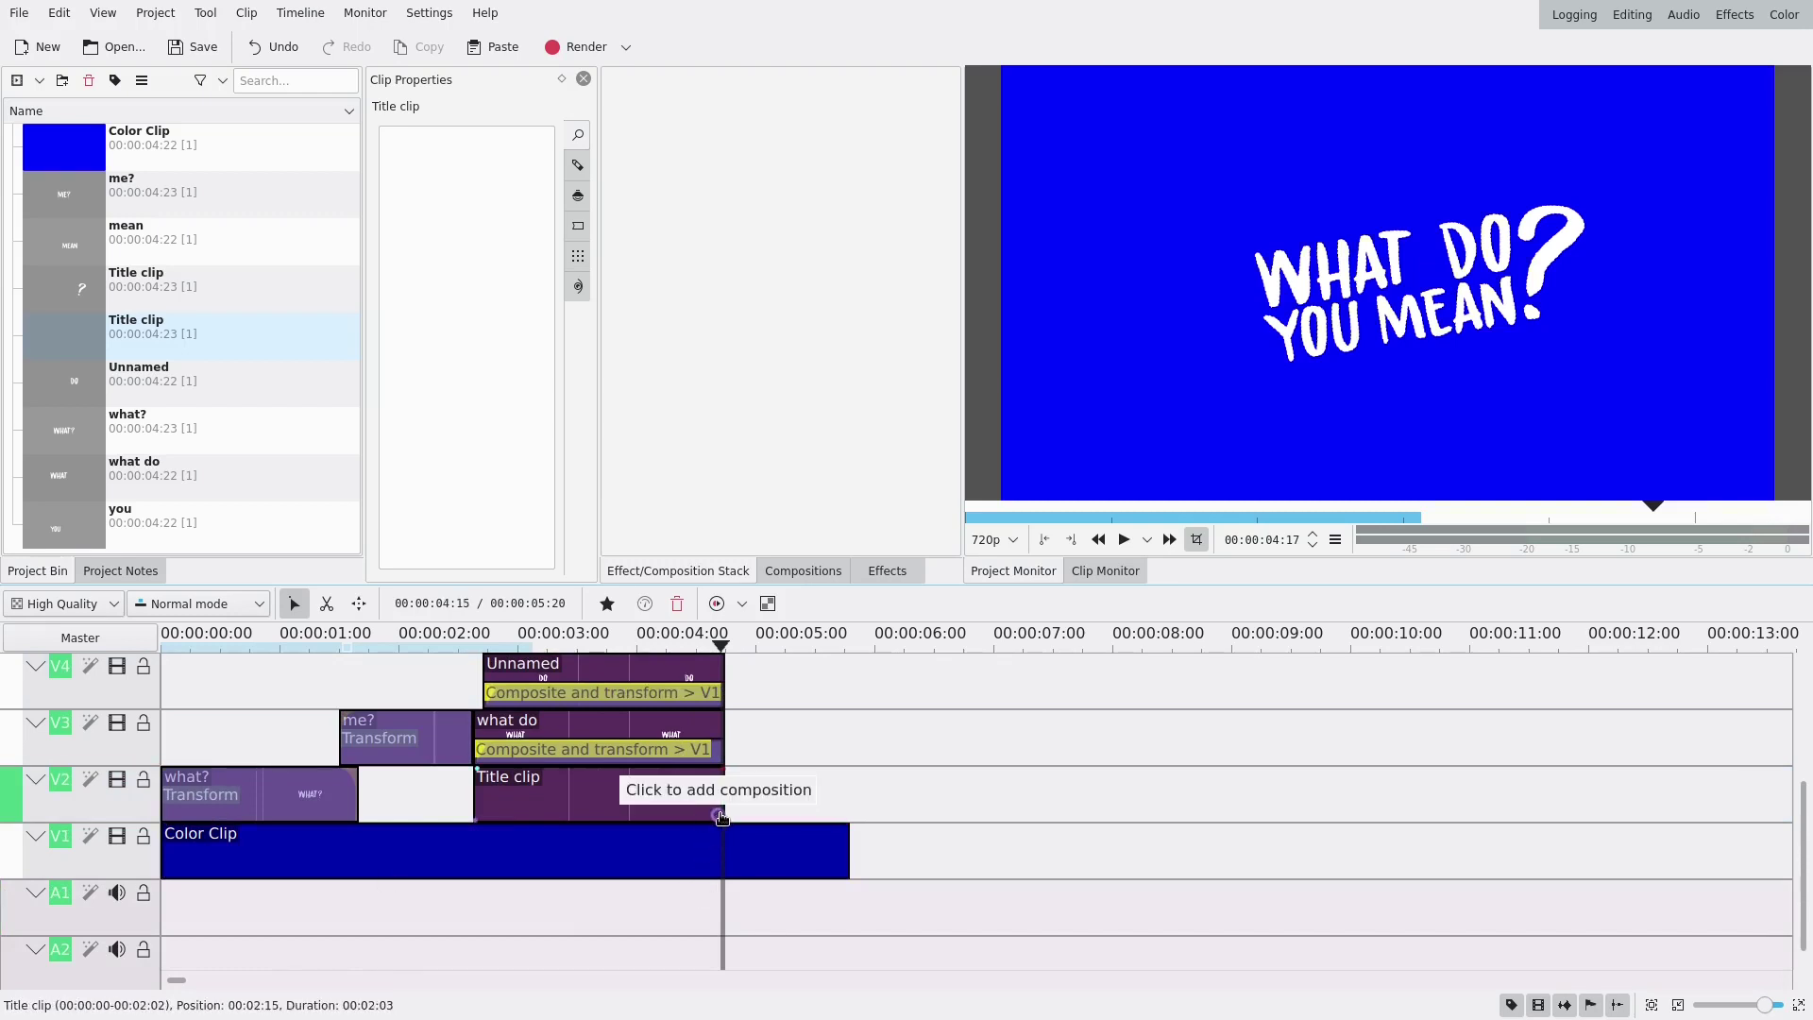
Add a composition under the V2 Title clip and change it from Wipe to Composite and transform.
left_click(722, 816)
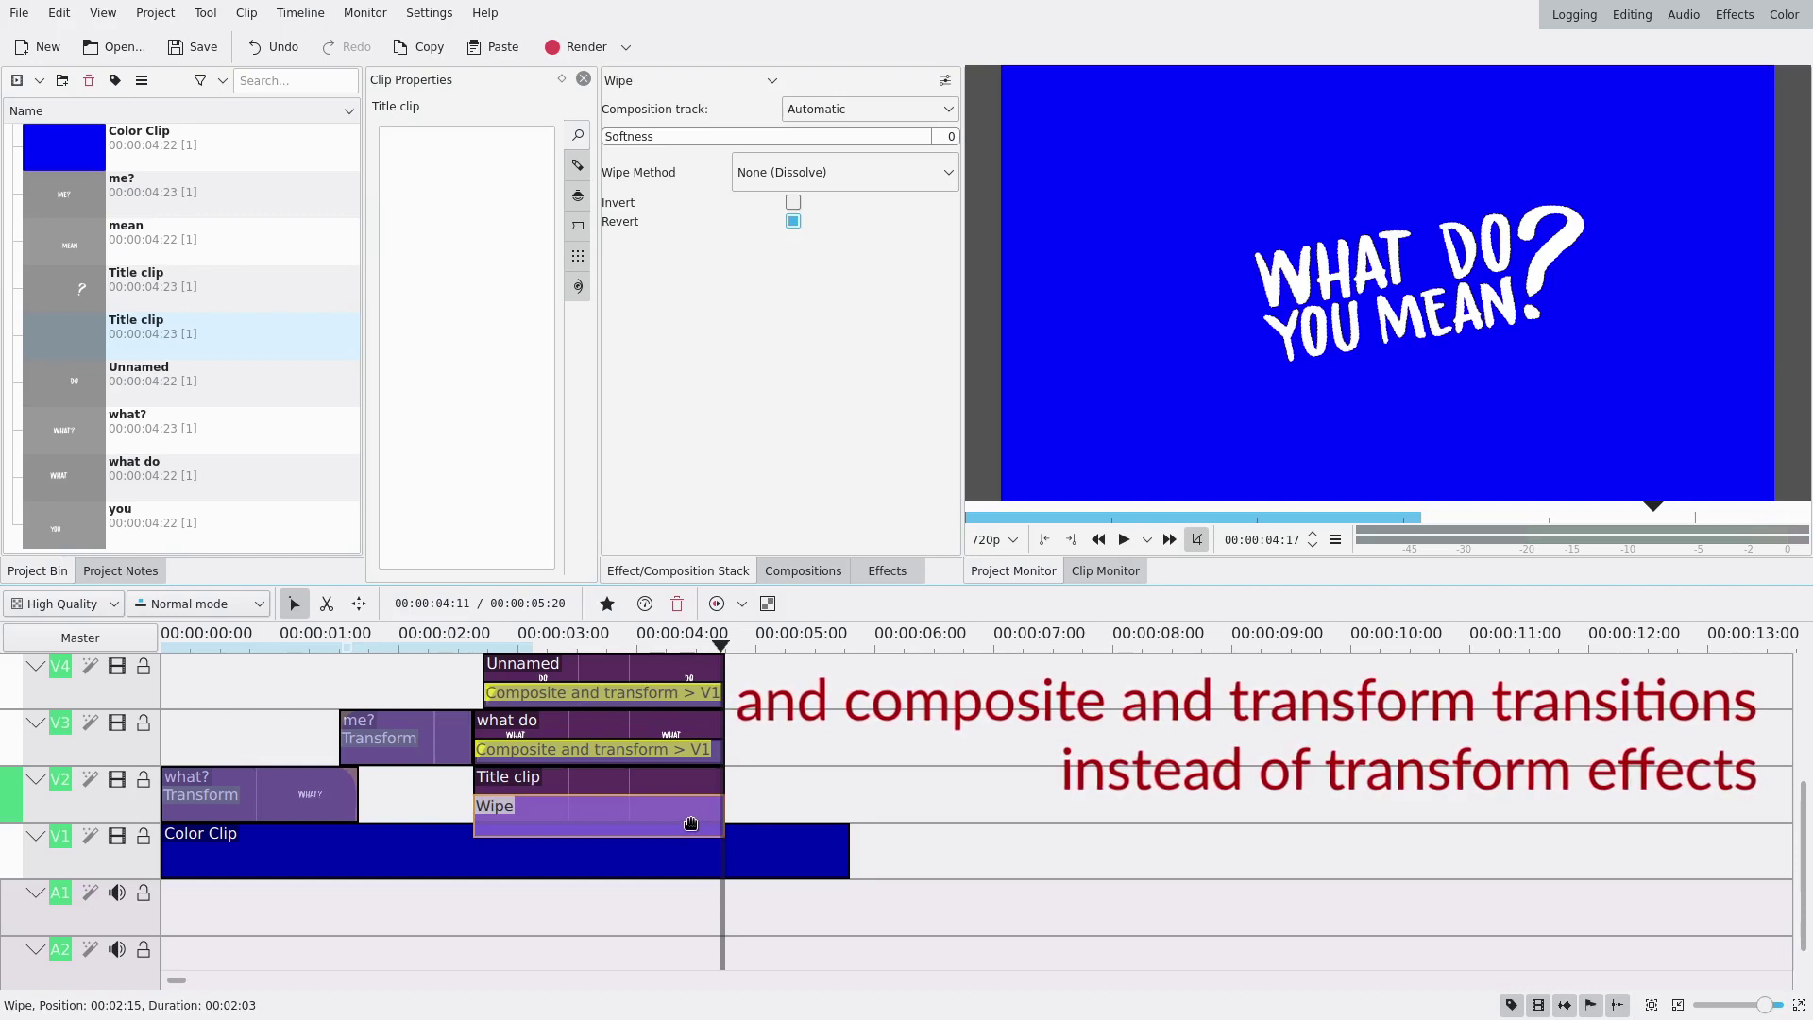
left_click(691, 822)
left_click(675, 81)
scroll(686, 212, "up", 2)
scroll(687, 213, "up", 5)
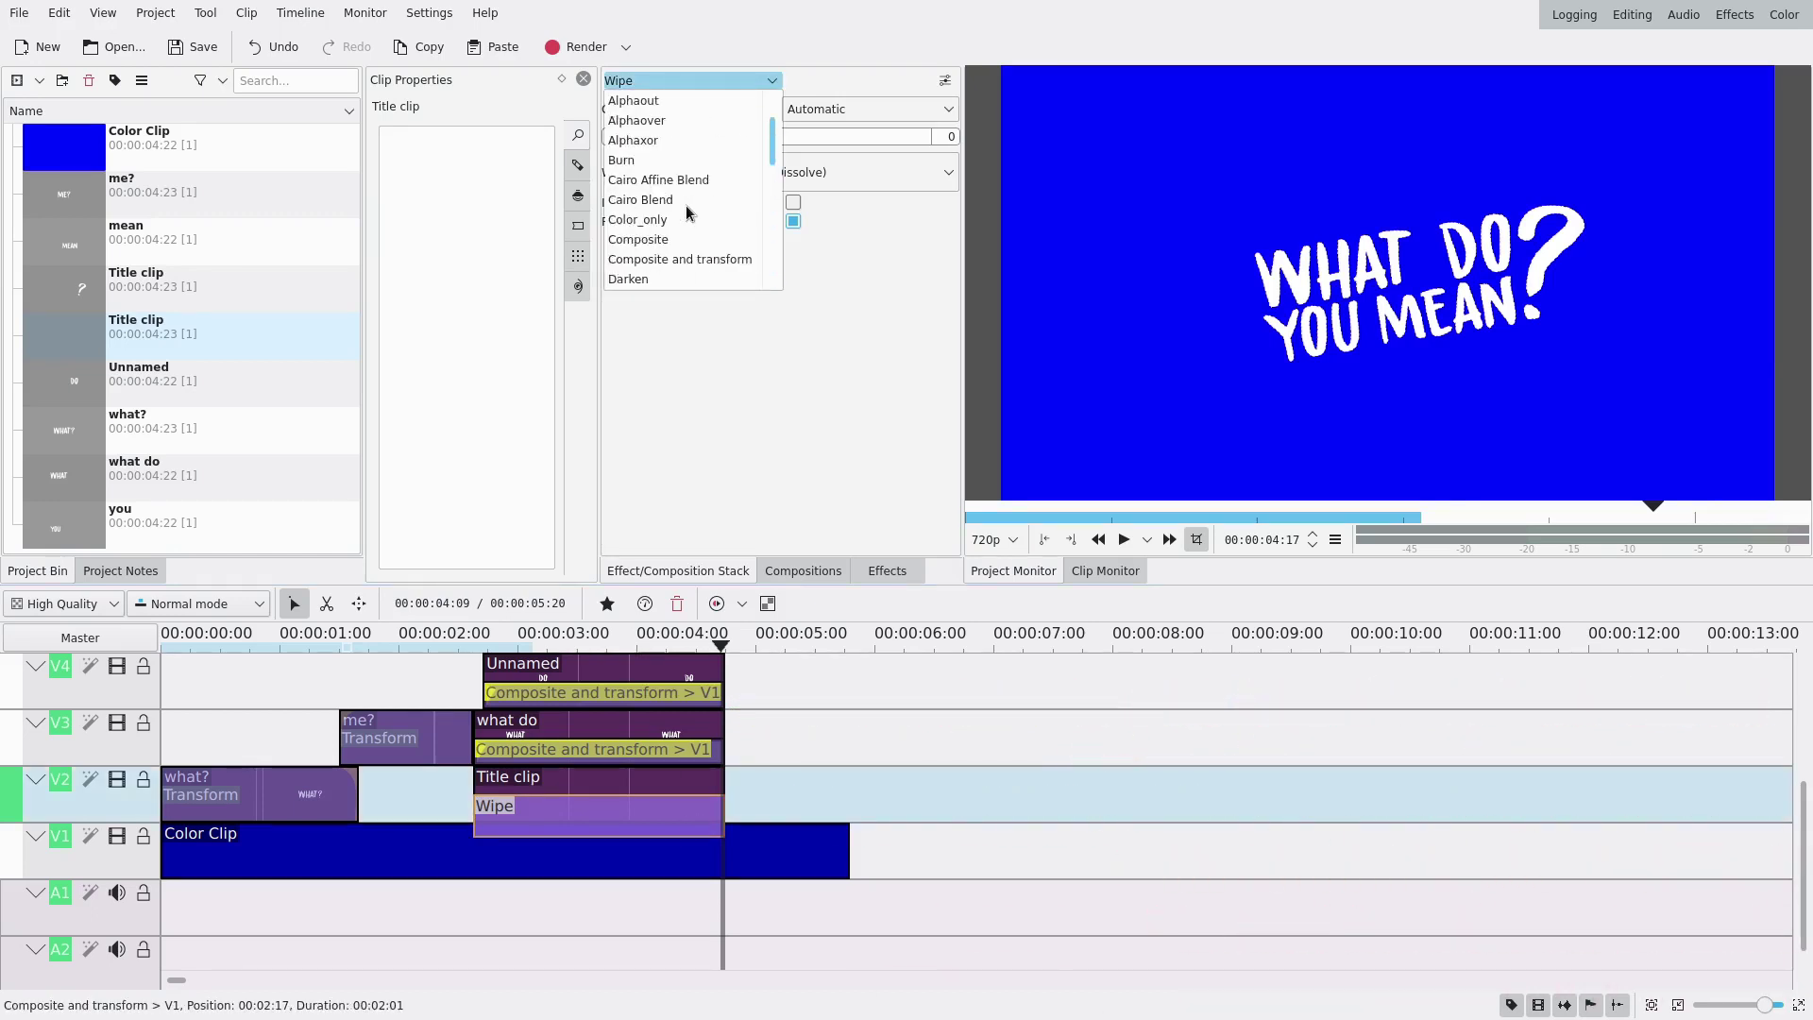
left_click(692, 259)
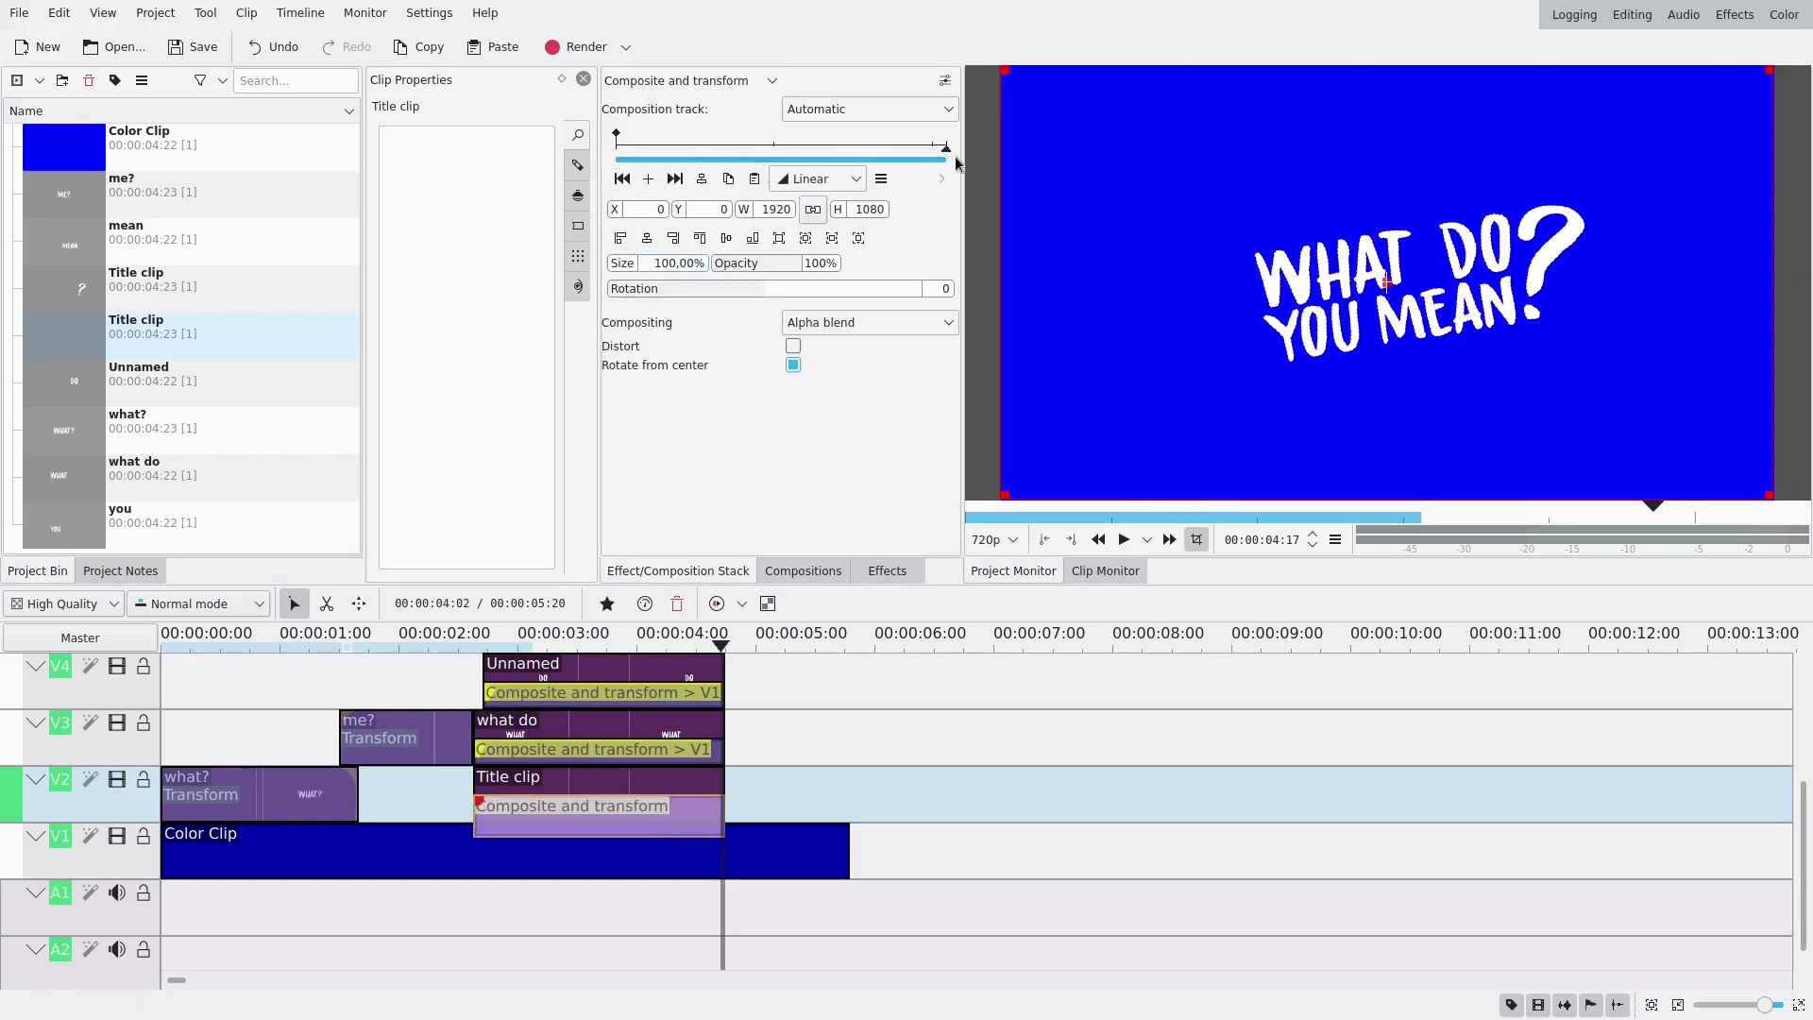
Add a keyframe near the composition end and make the start keyframe Smooth at 95% size.
left_click_drag(940, 154, 933, 156)
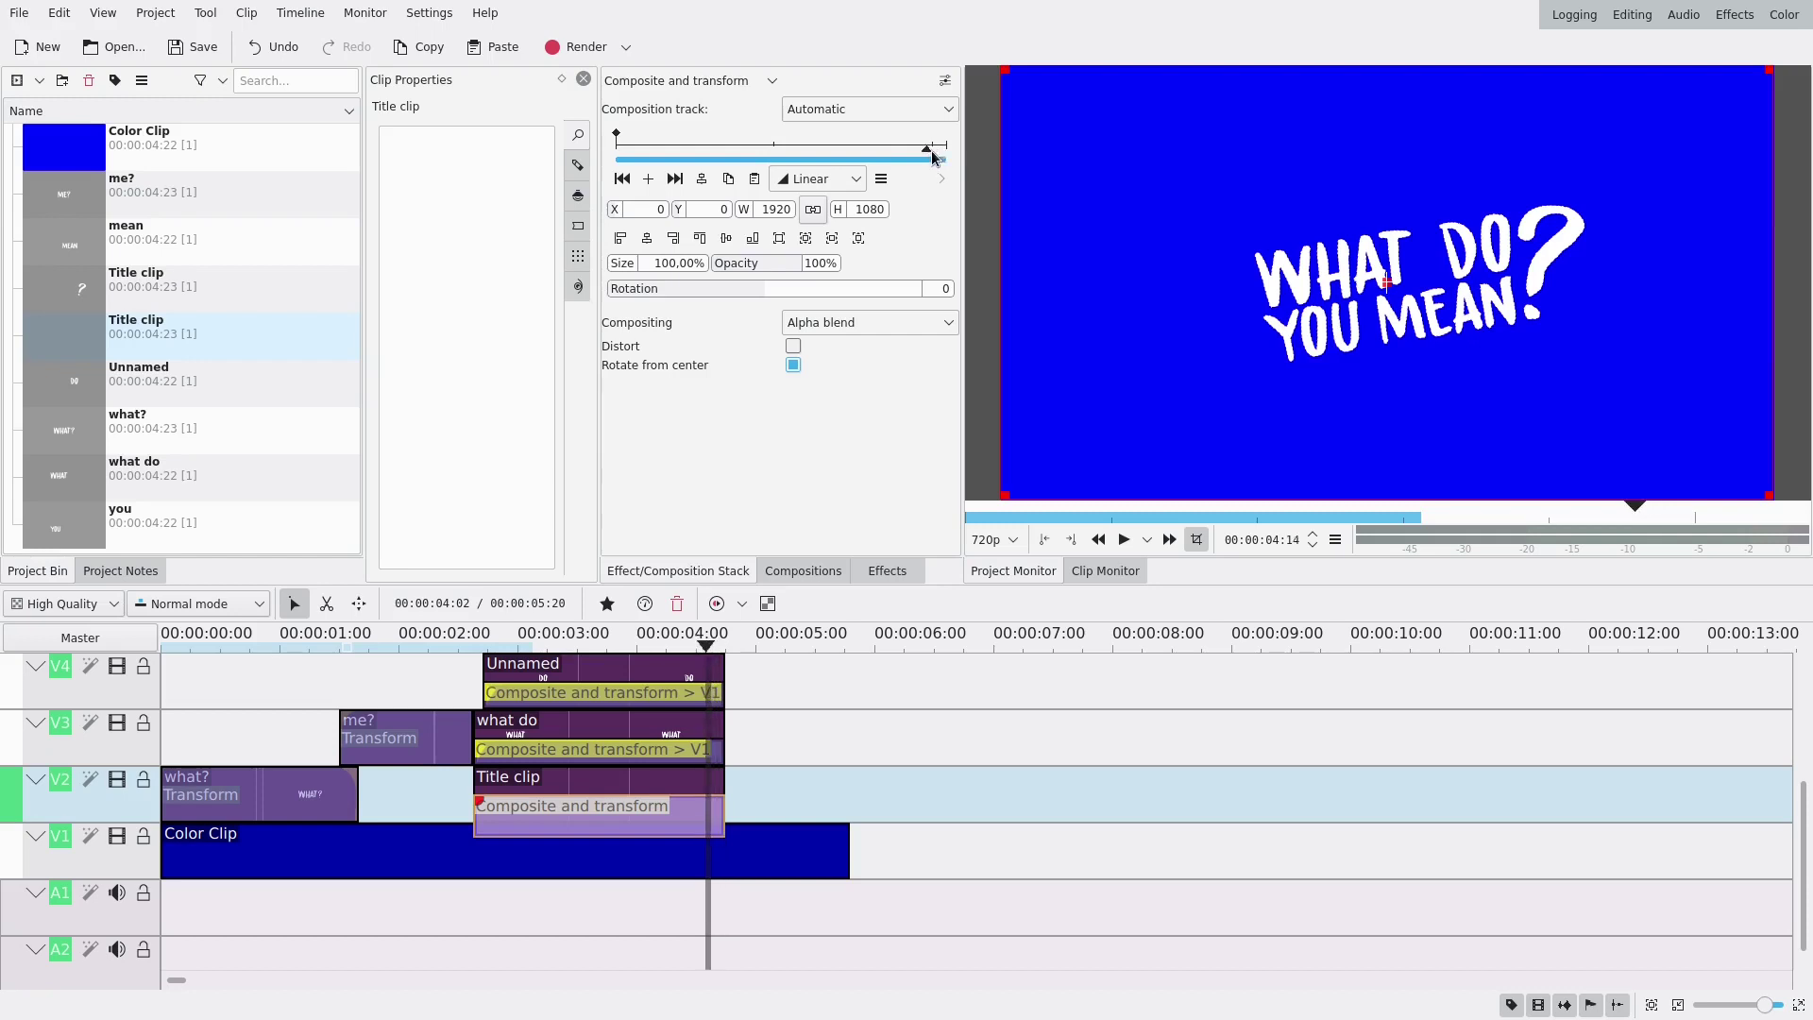
left_click(649, 180)
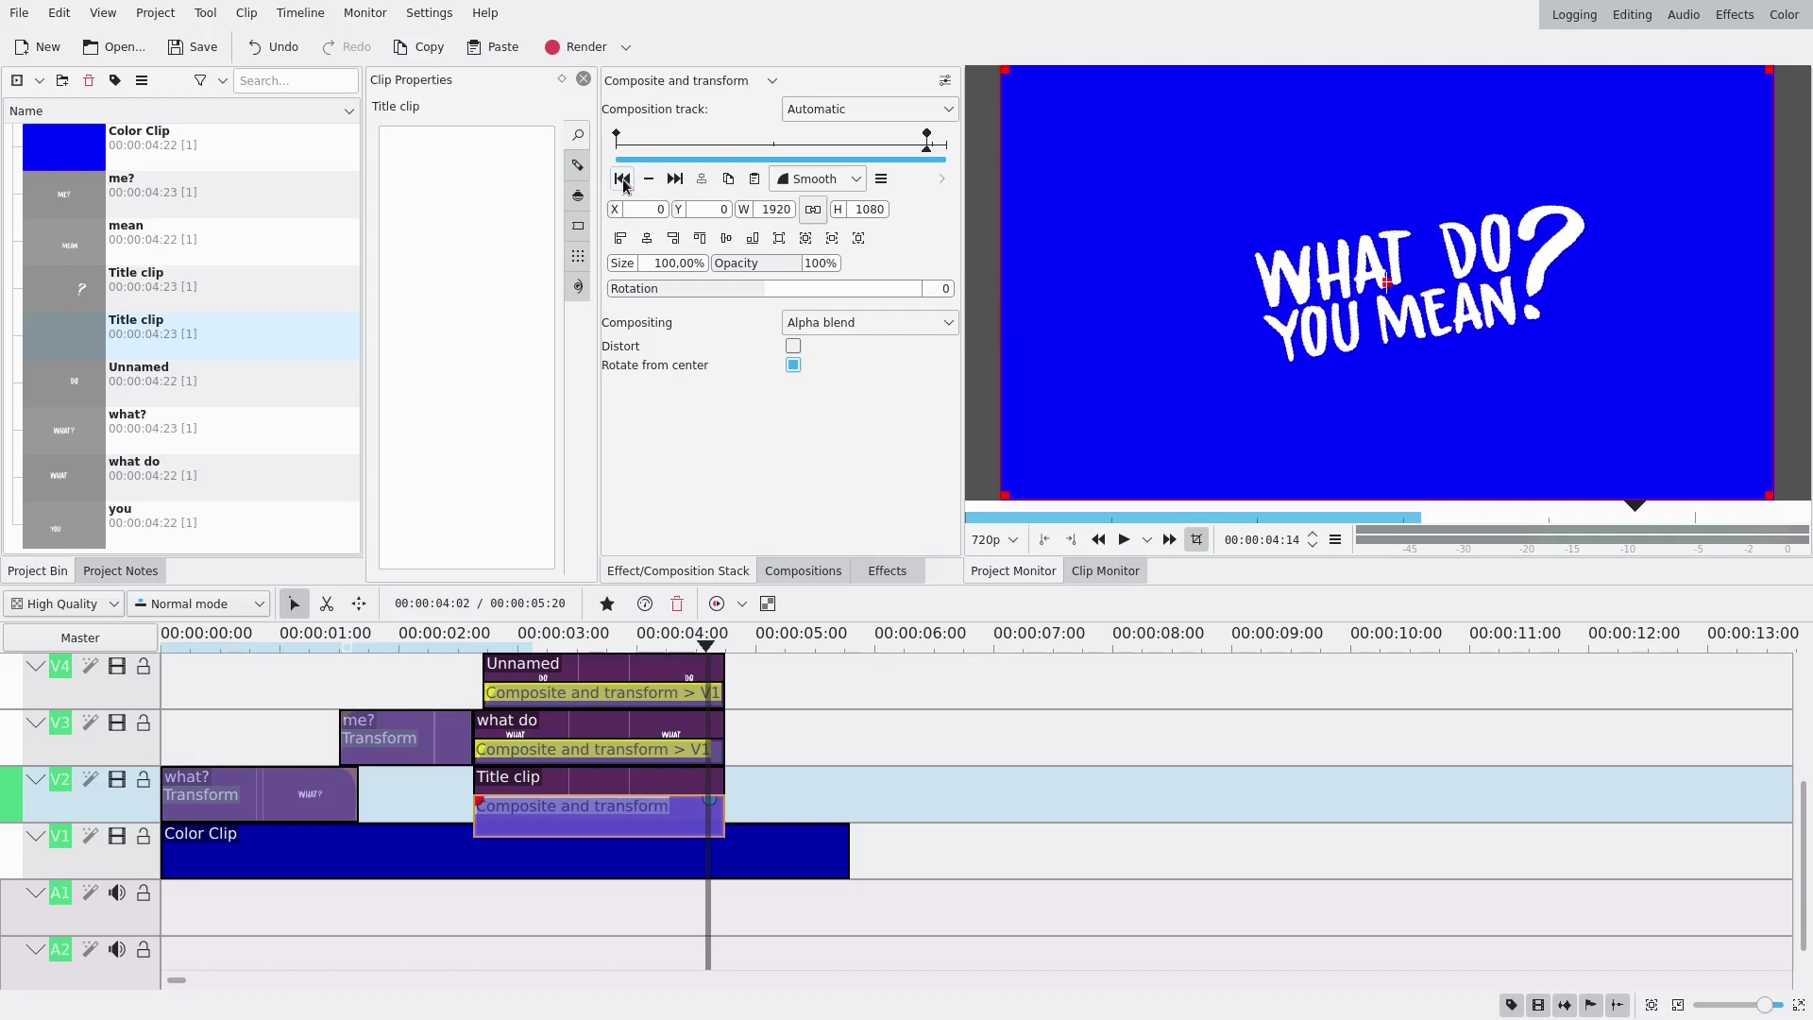
left_click(623, 181)
left_click(798, 180)
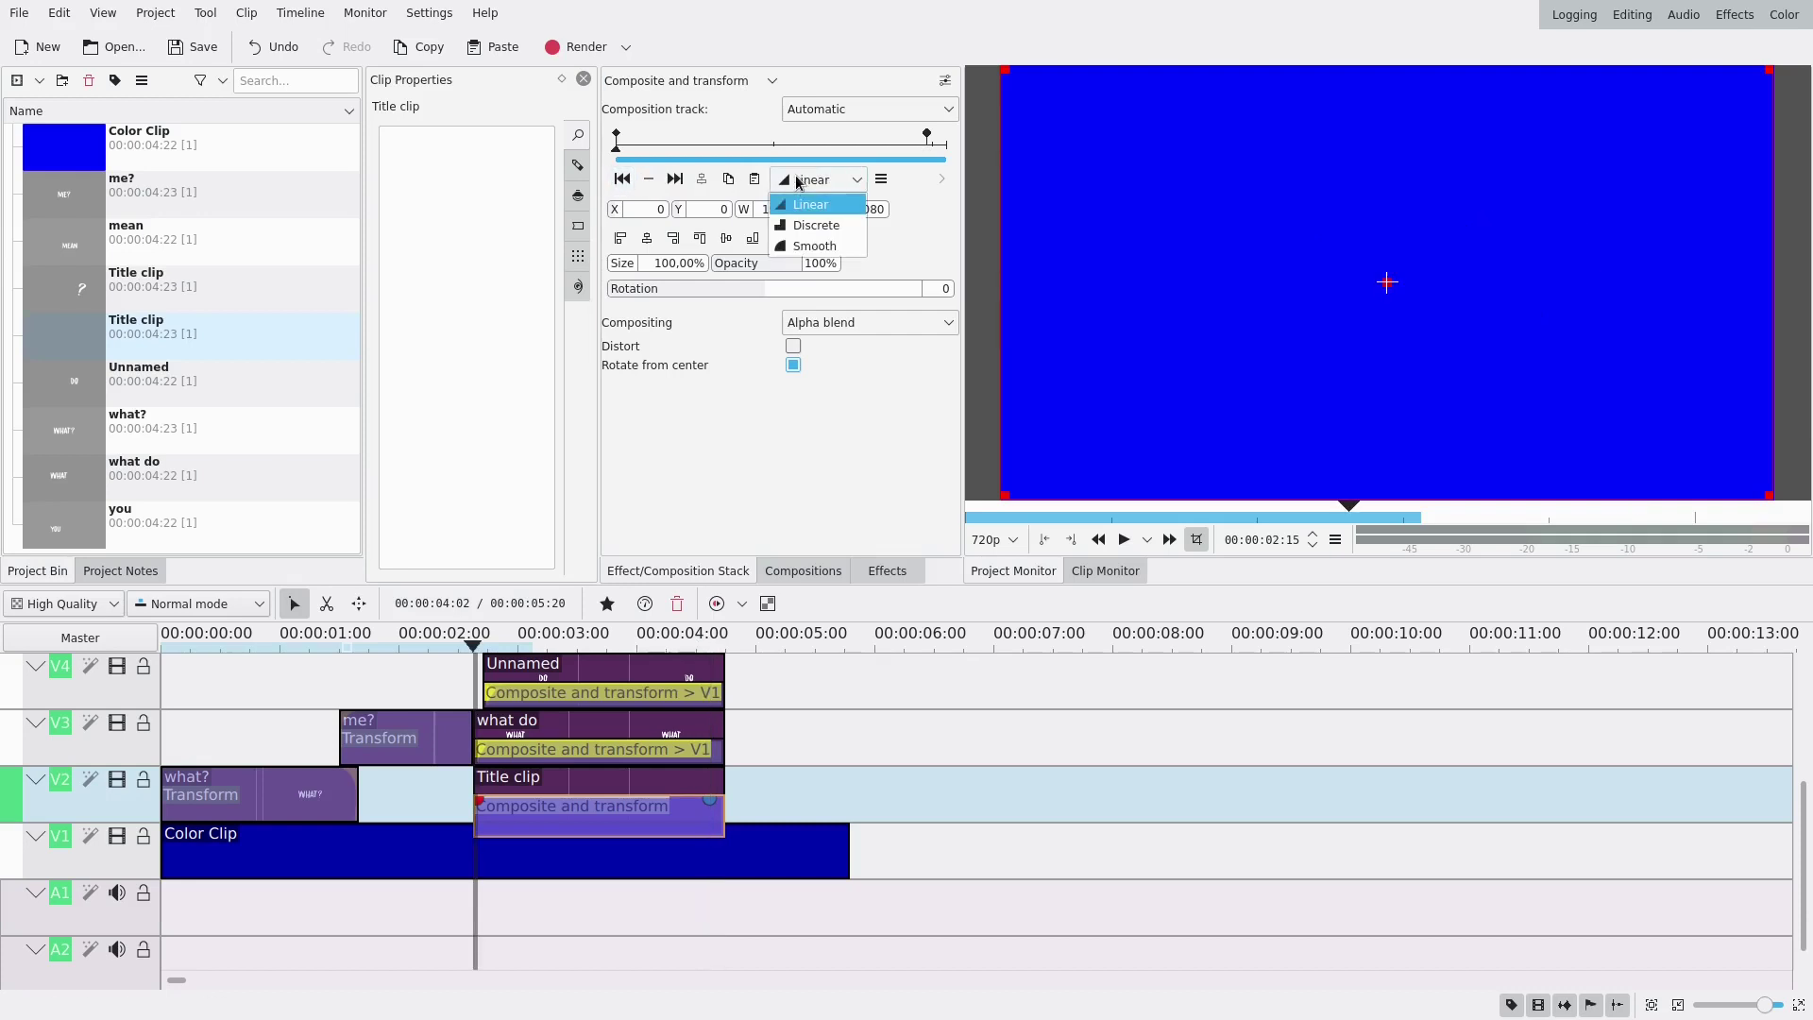
left_click(798, 243)
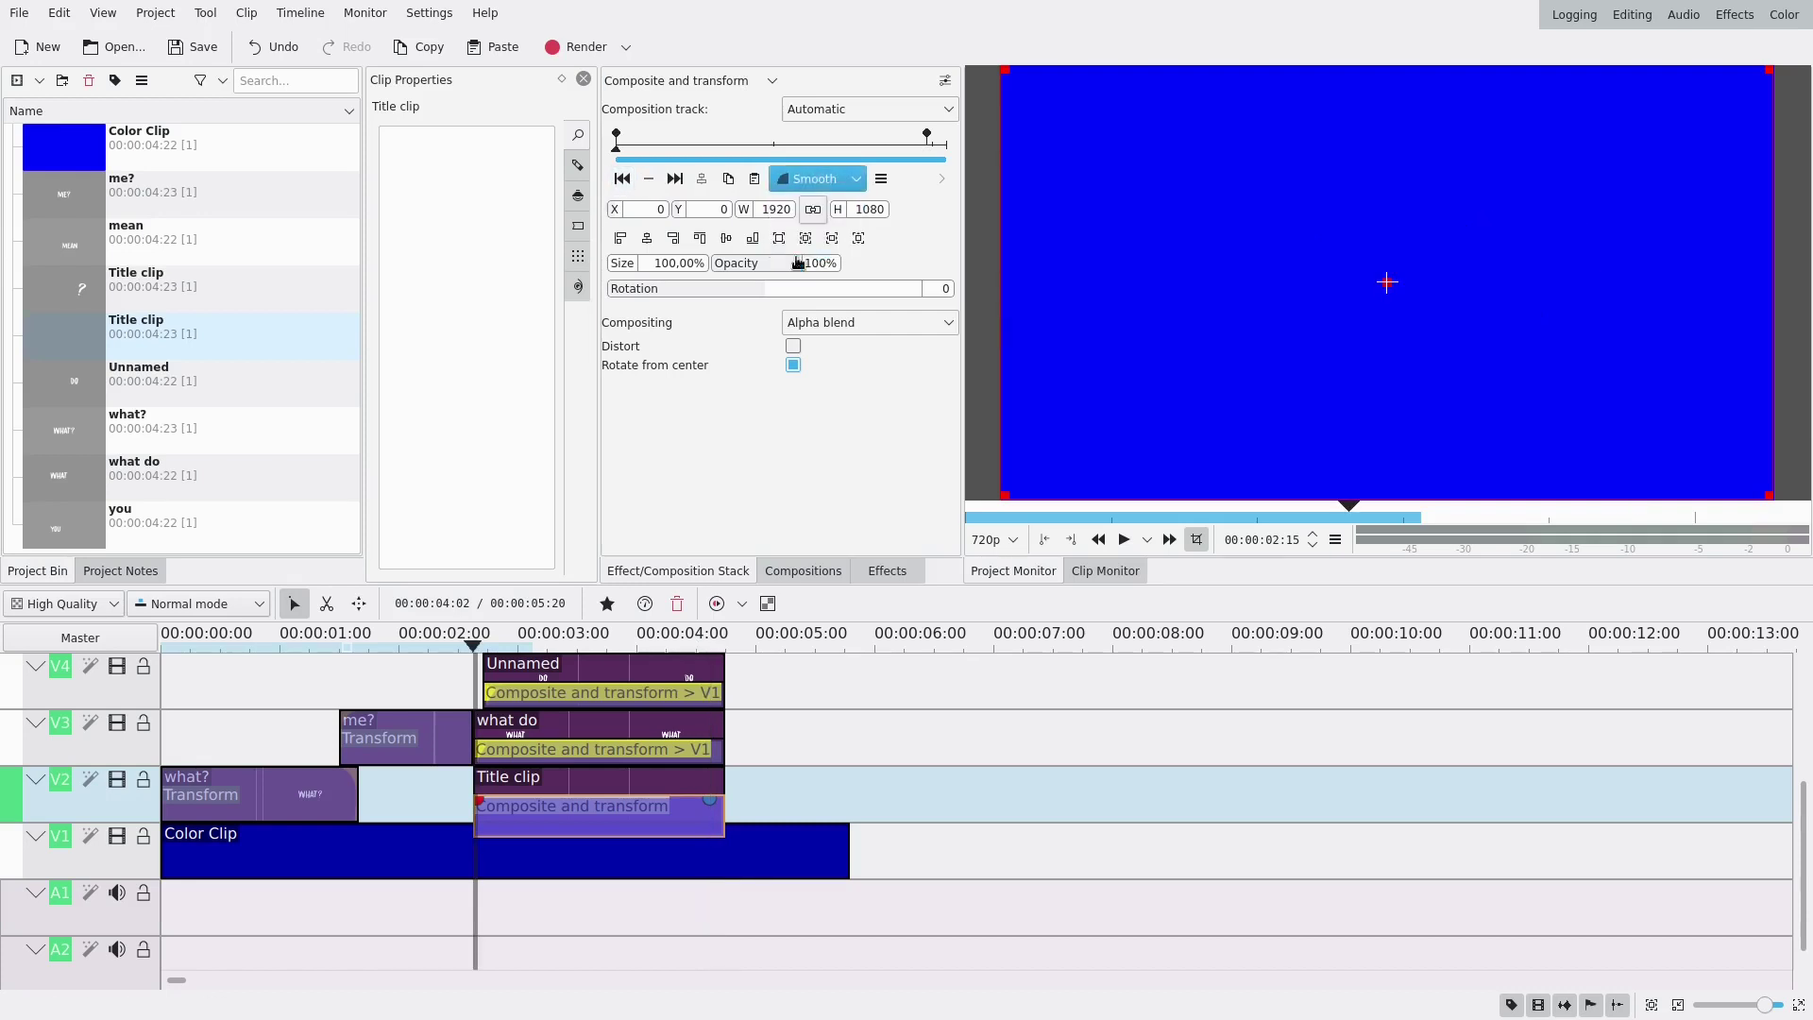
left_click(657, 262)
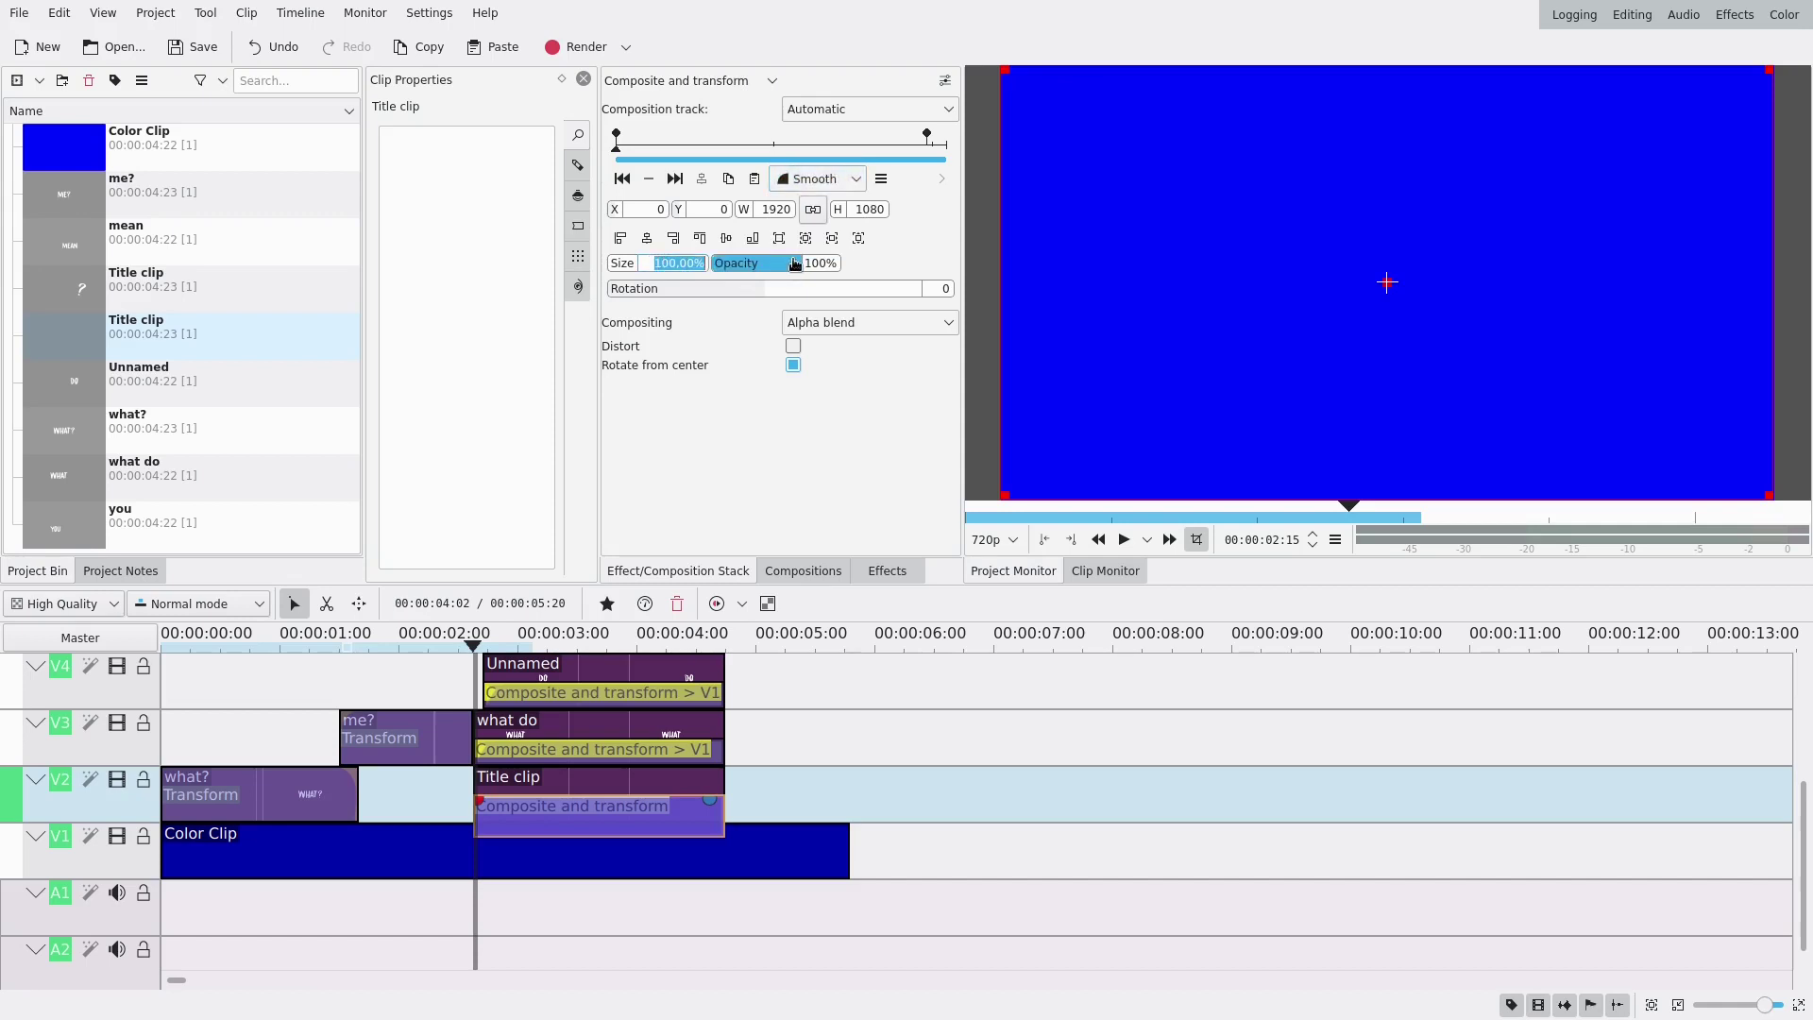
key("Return")
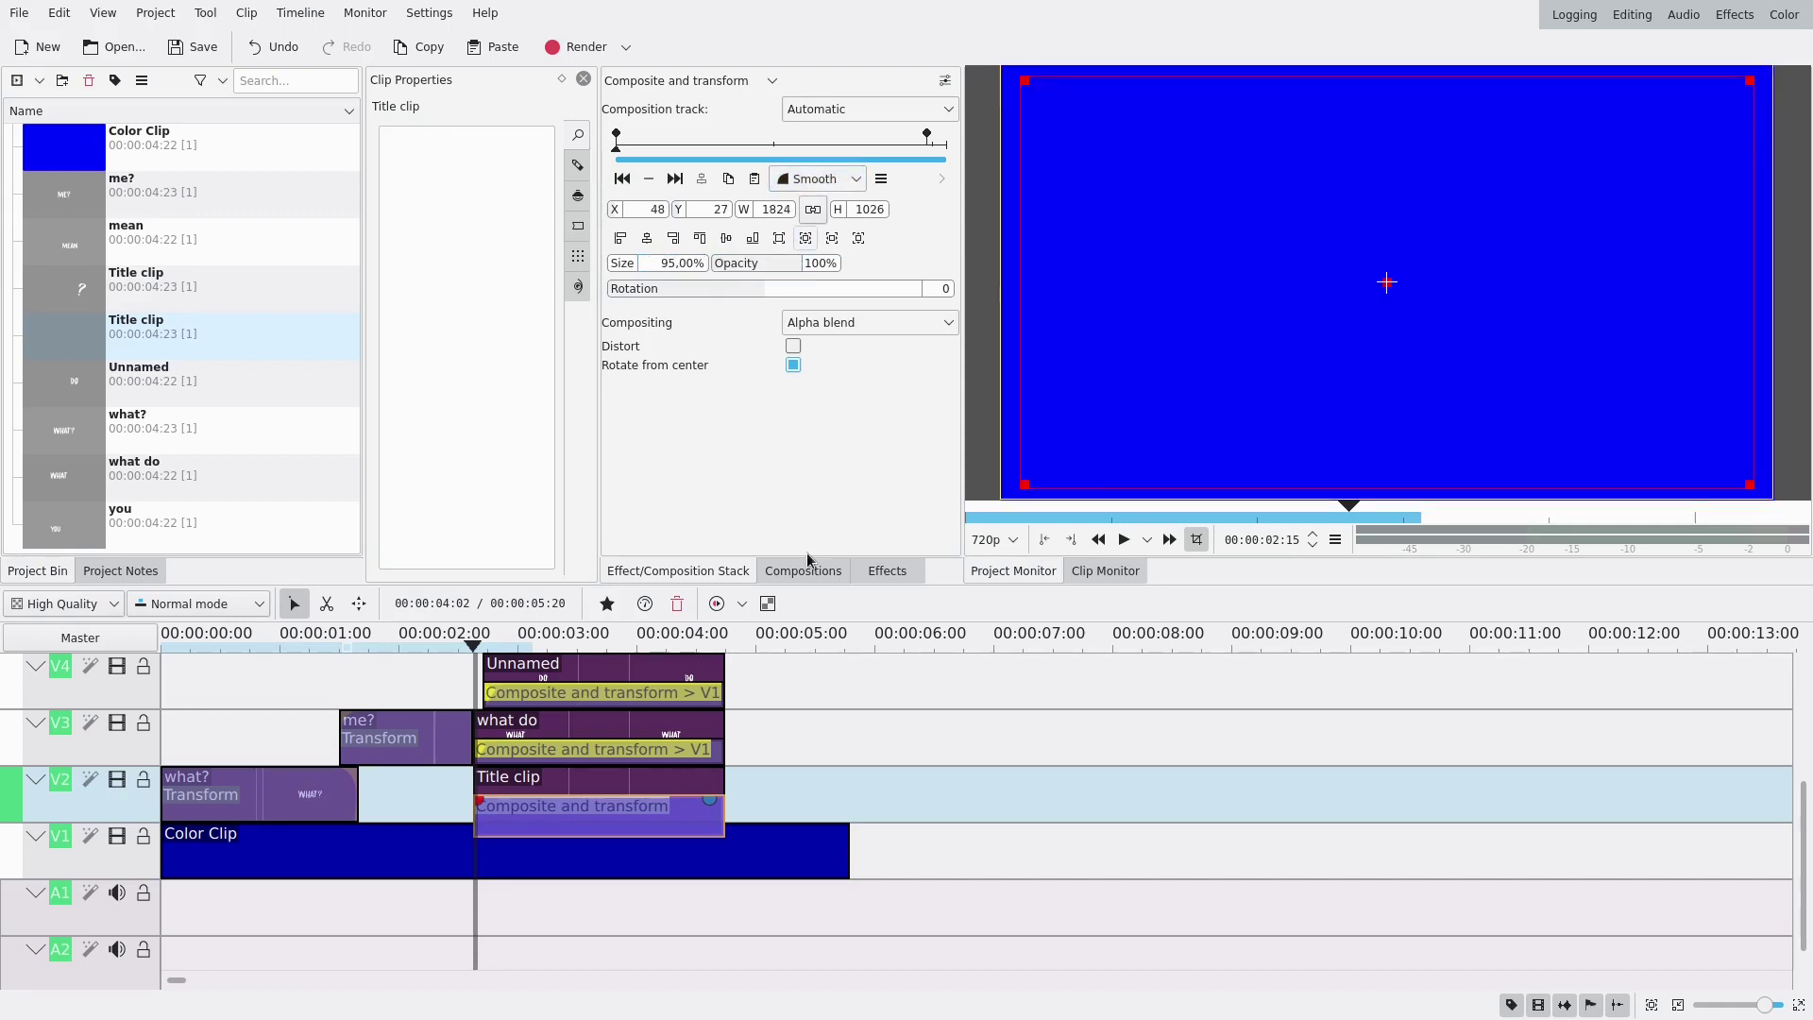
Add a full-frame end keyframe (X 0, Y 0, 1920×1080) at the V2 composition's last frame.
left_click_drag(489, 897, 671, 900)
left_click(636, 798)
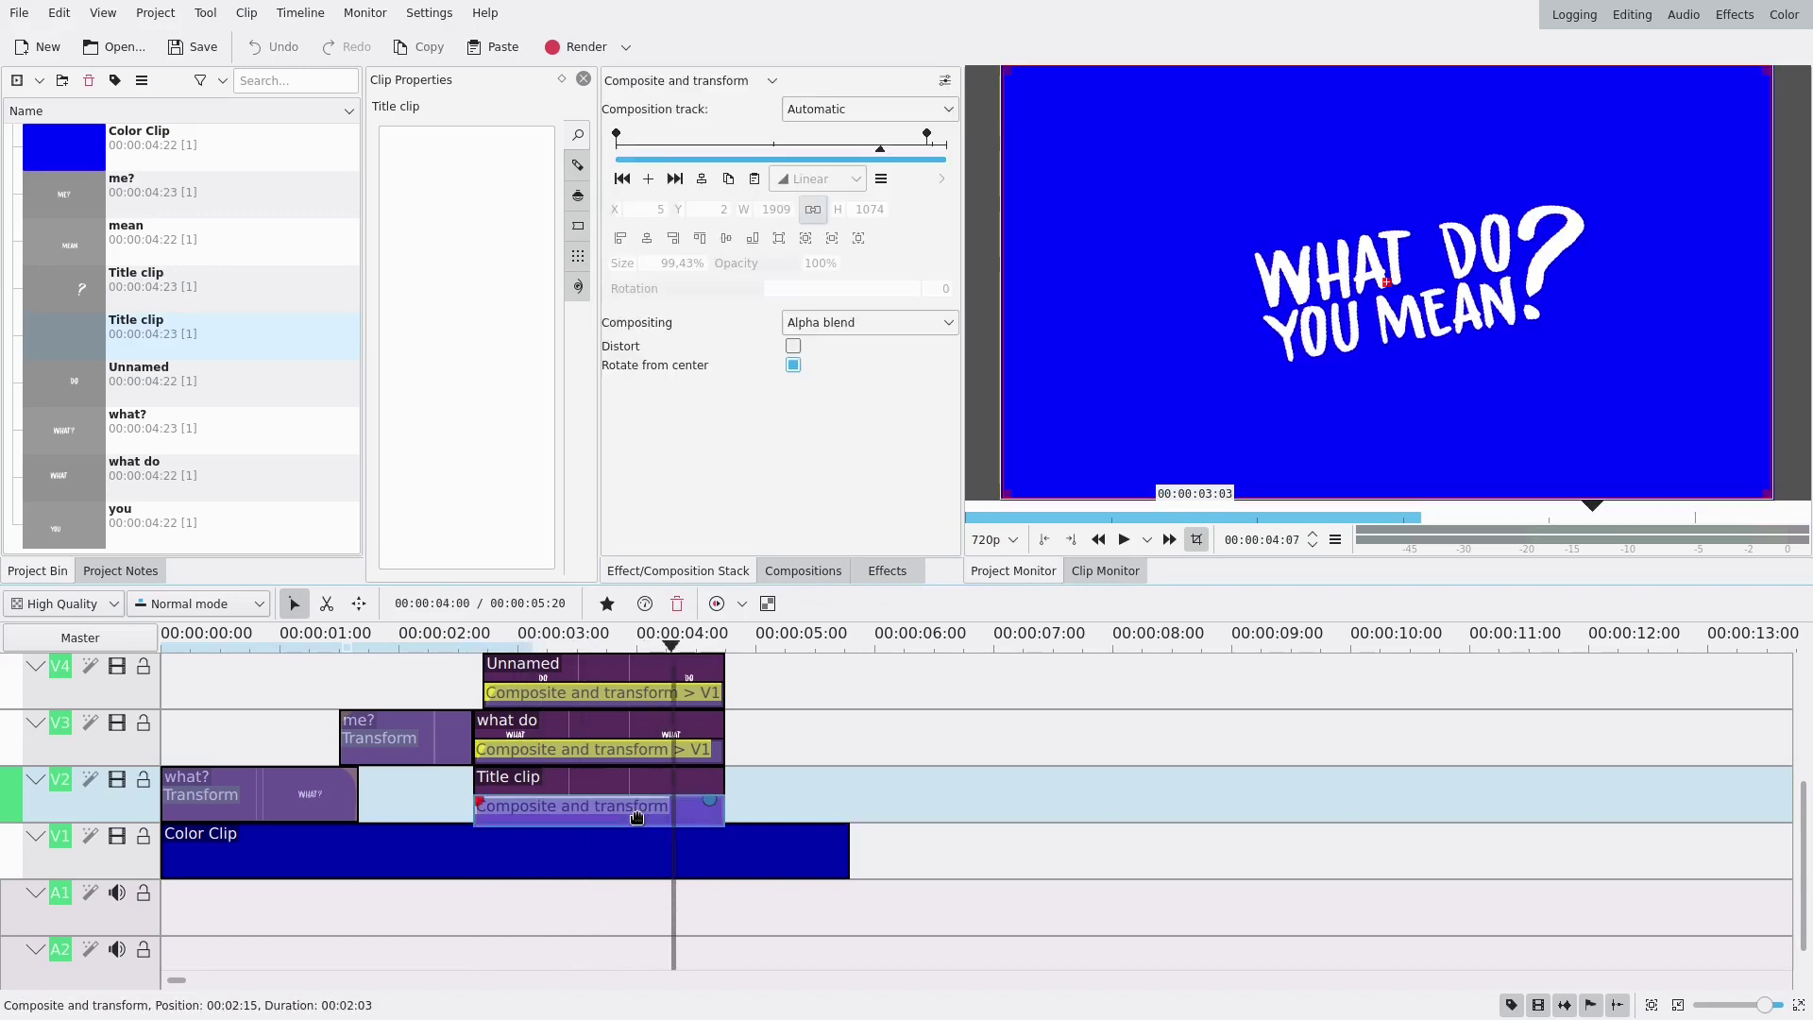
left_click_drag(925, 162, 957, 151)
left_click(647, 179)
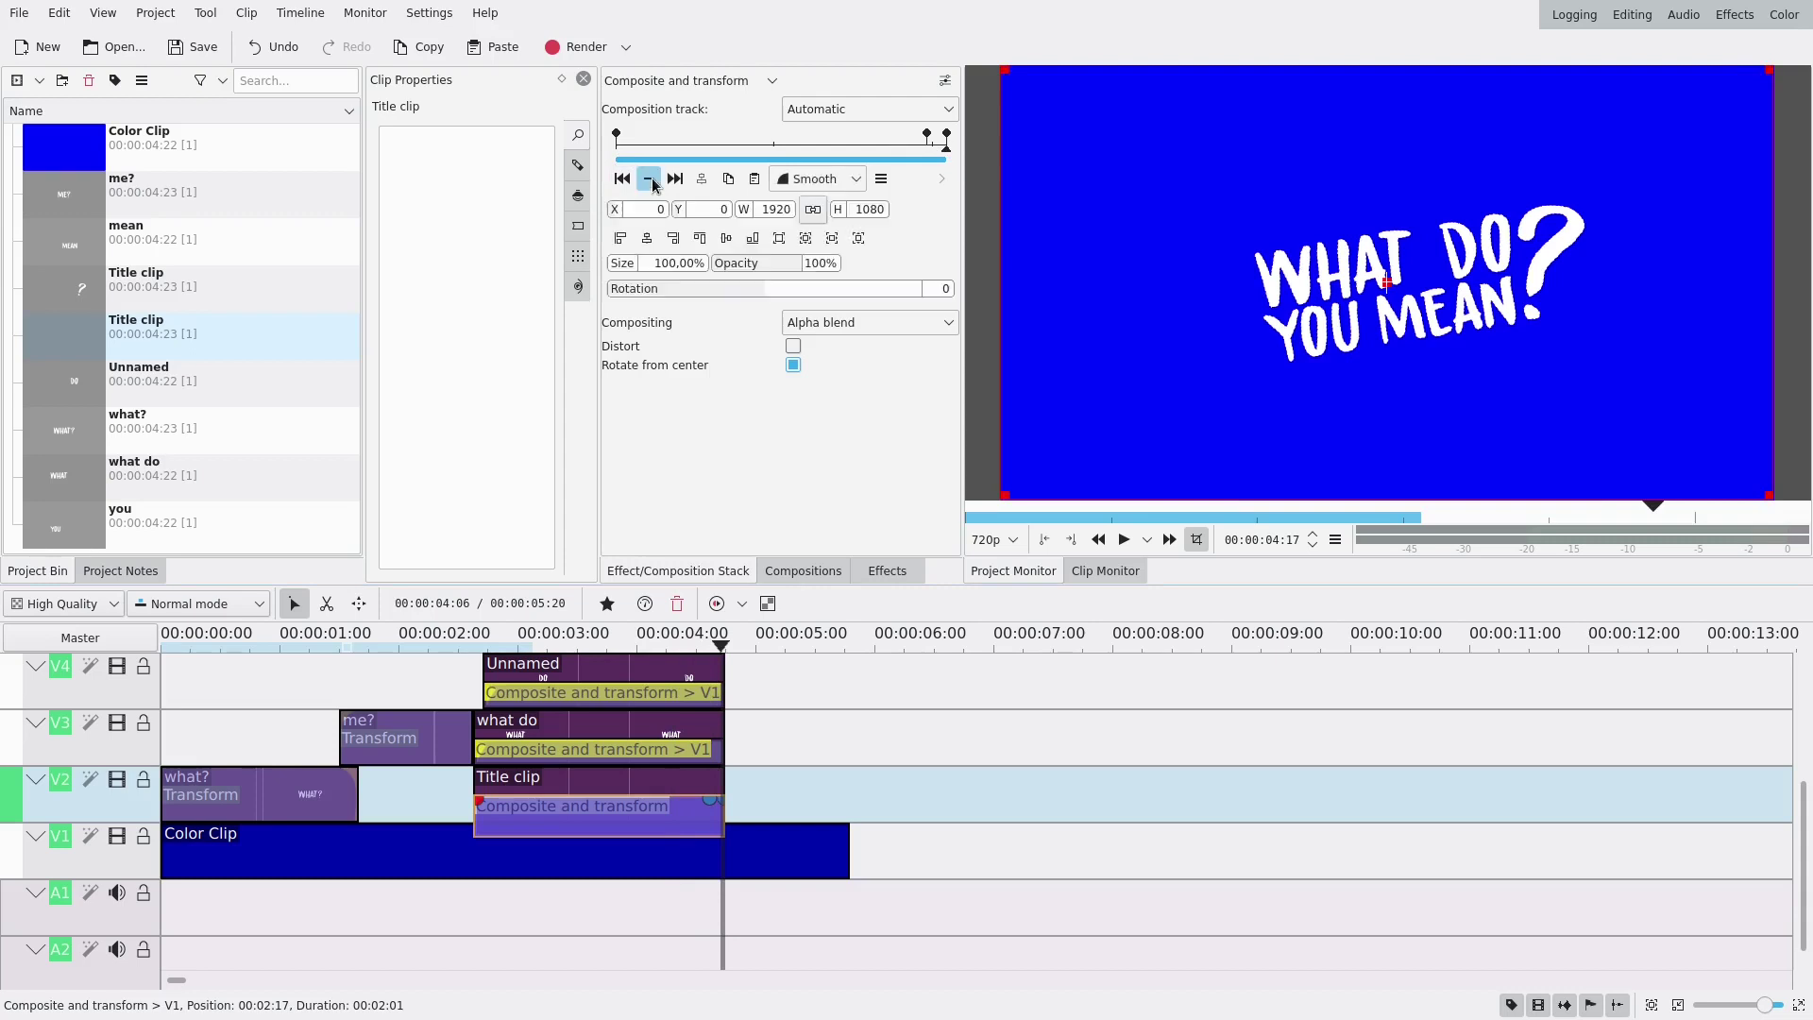
scroll(88, 776, "up", 4)
Shift the V2 title composition's end keyframe to X -254, Y 46 and composite it onto V1.
scroll(88, 776, "down", 2)
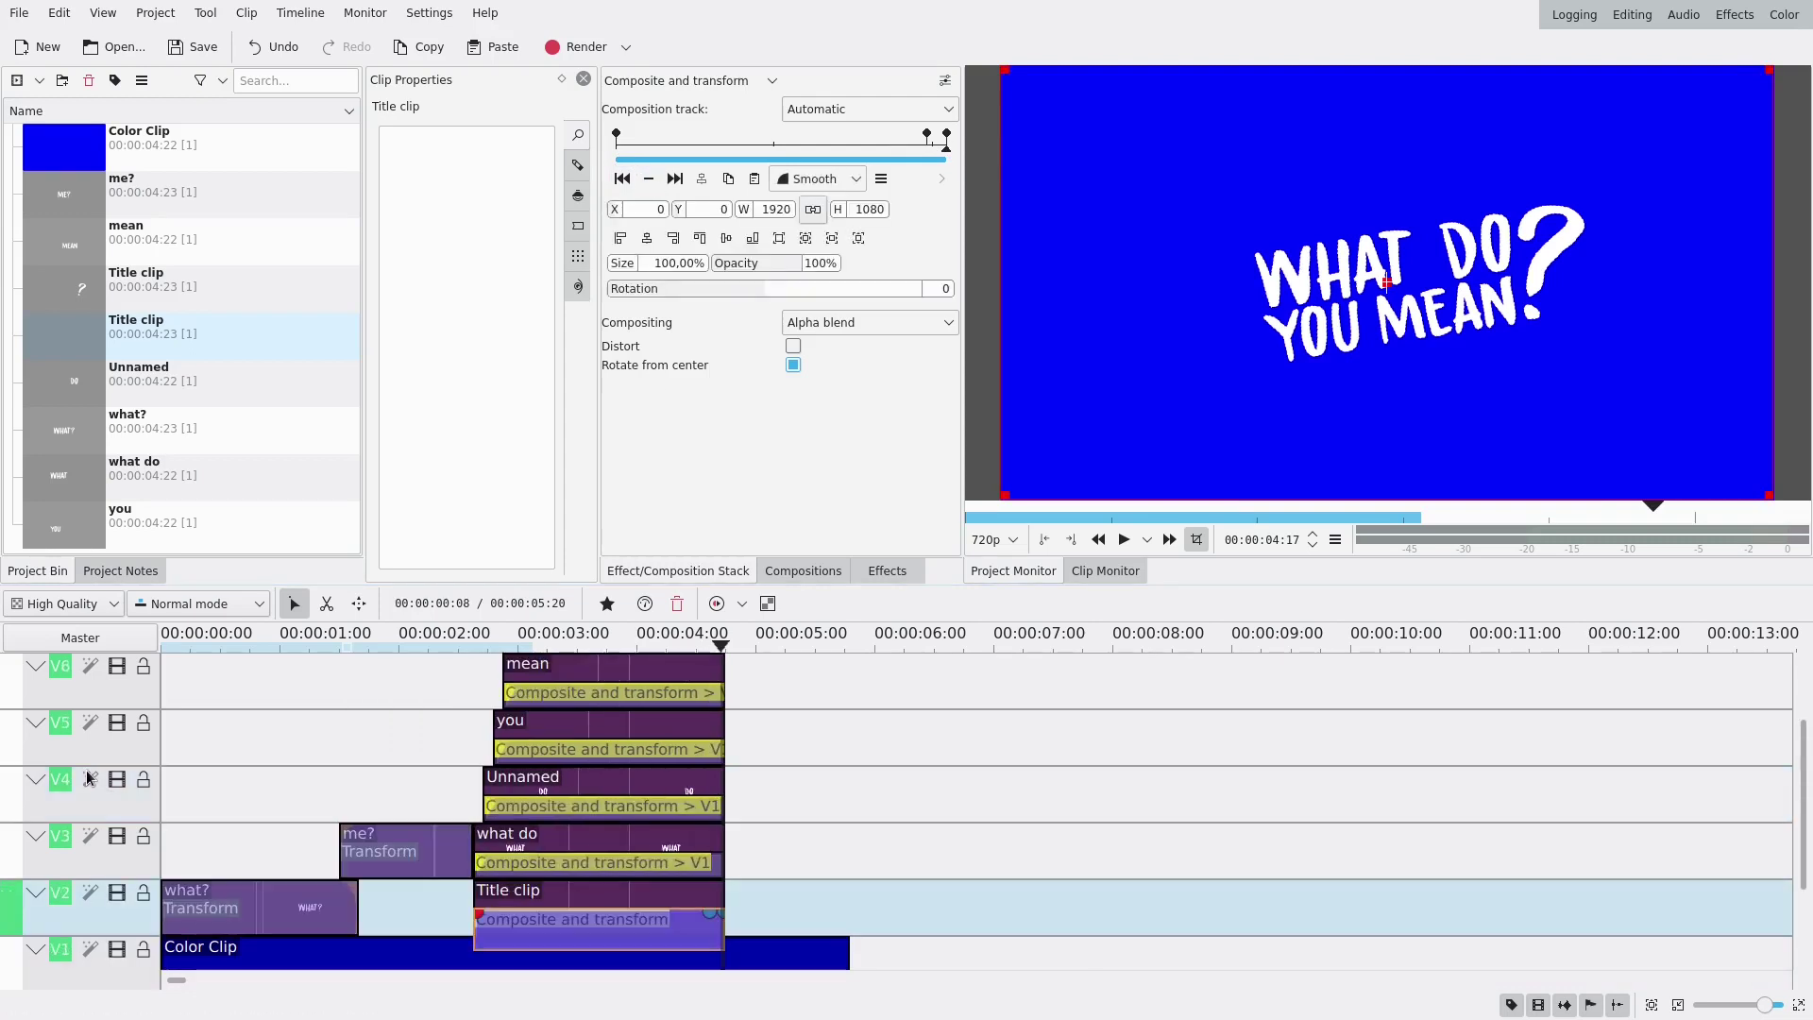
left_click_drag(1389, 283, 1285, 302)
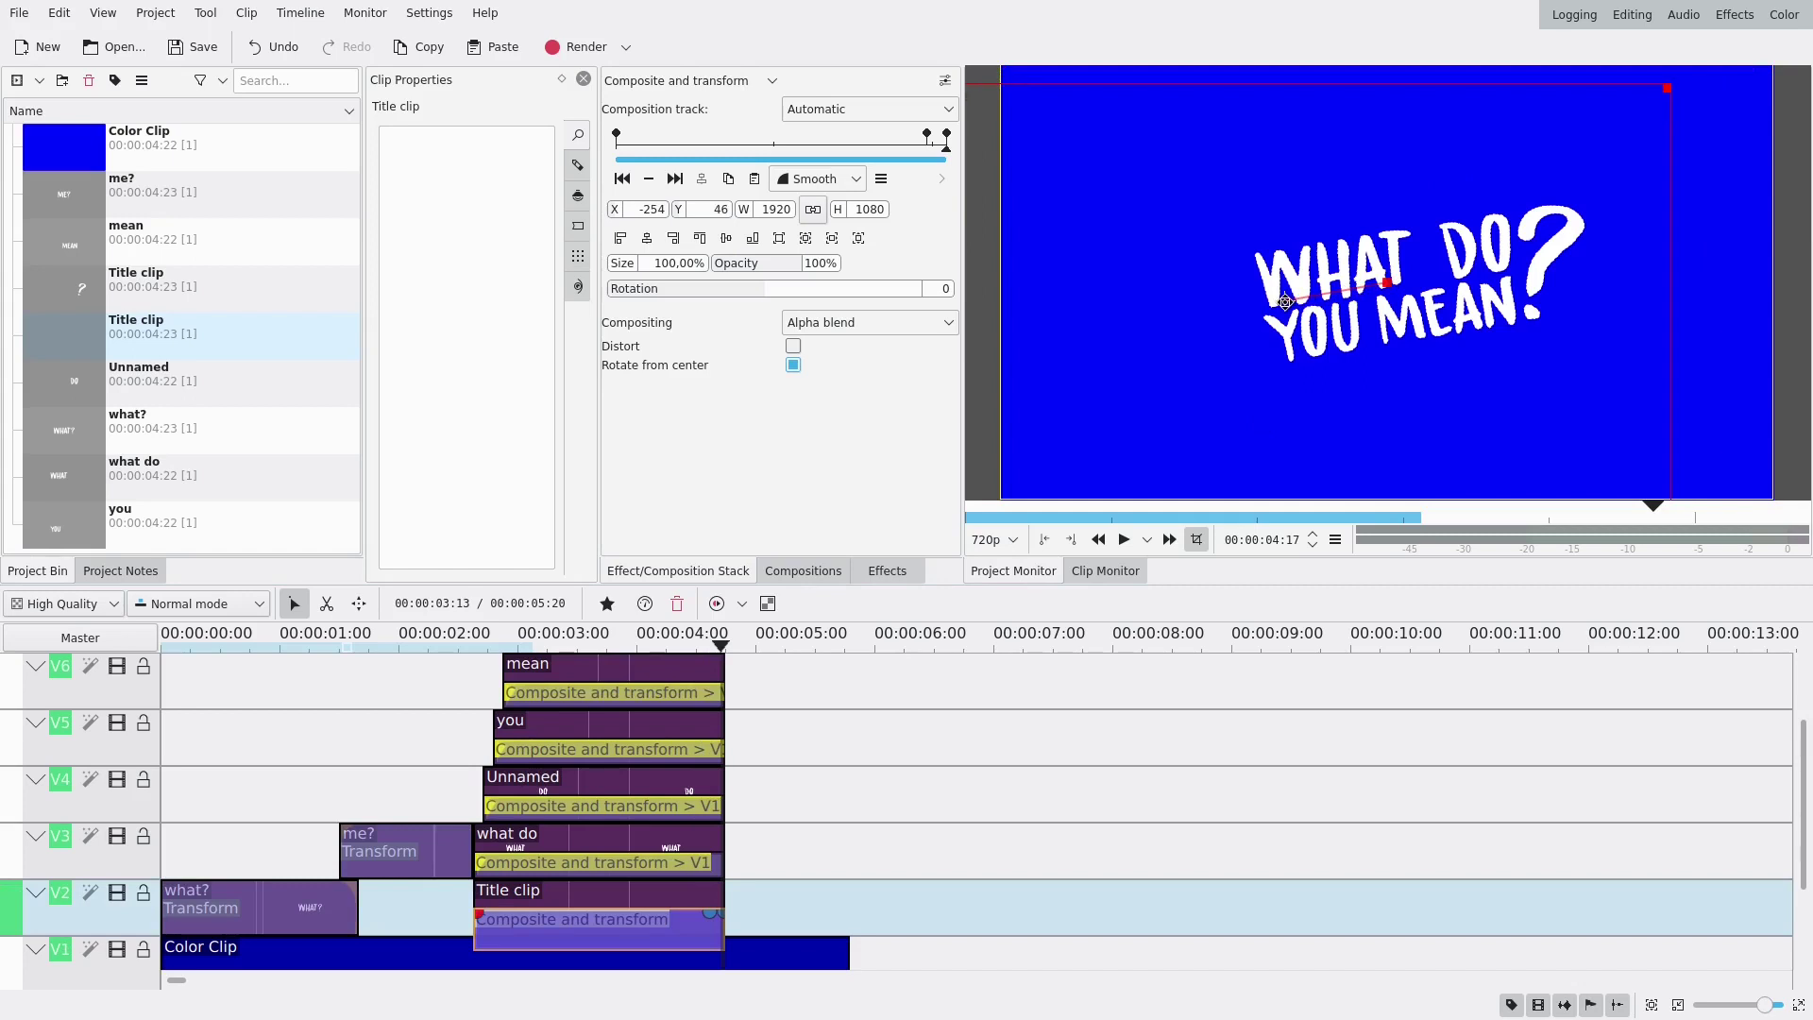
left_click(867, 109)
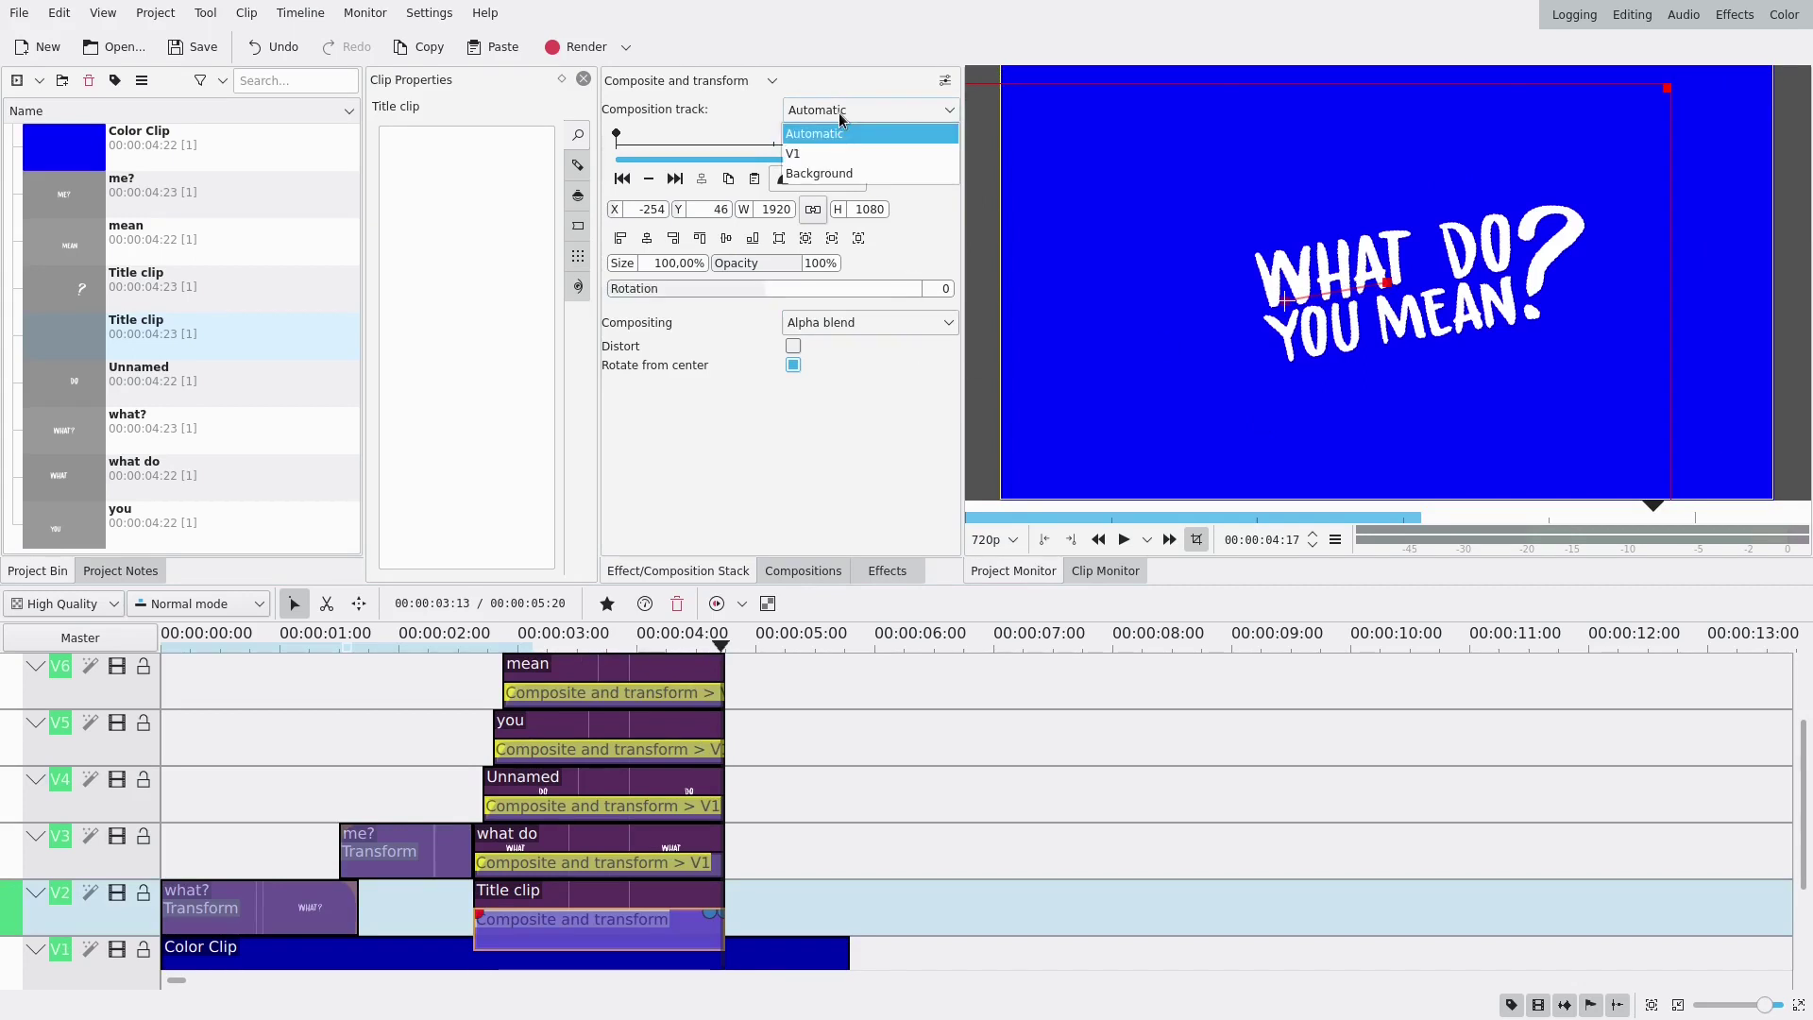
left_click(834, 153)
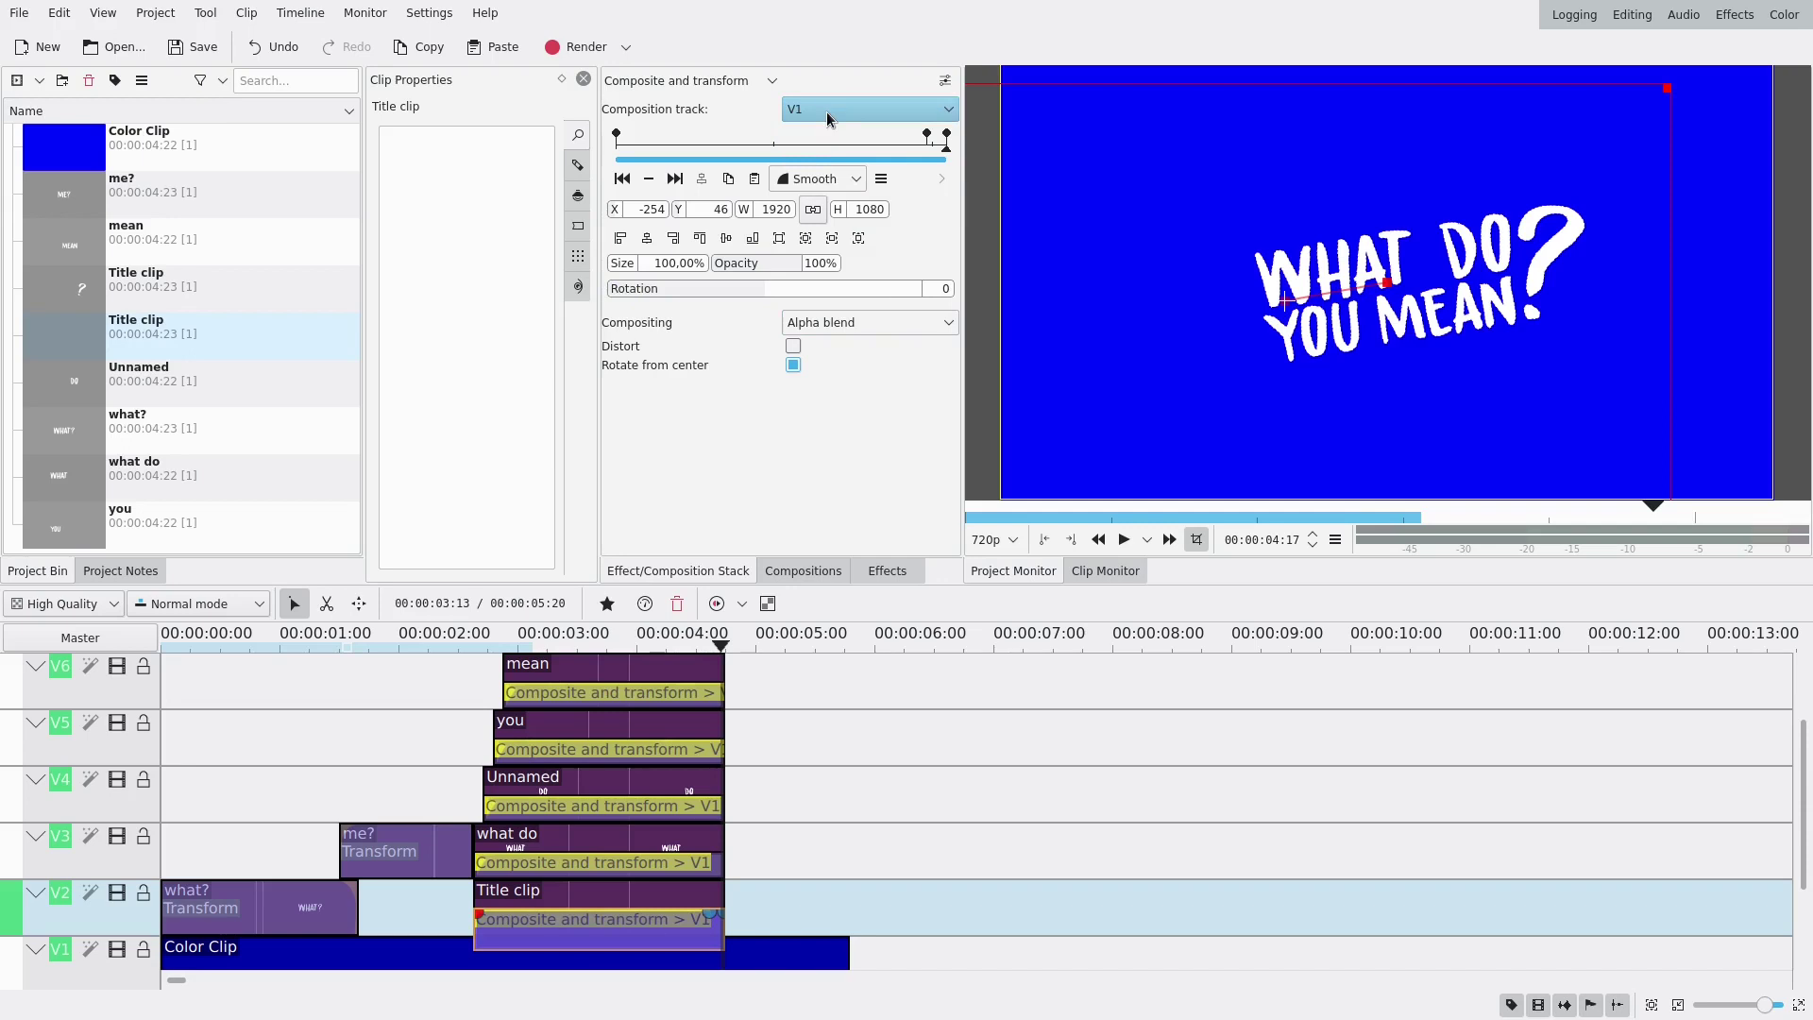
Set the what do, Unnamed and you compositions on V3–V5 to composite onto V2.
left_click(671, 862)
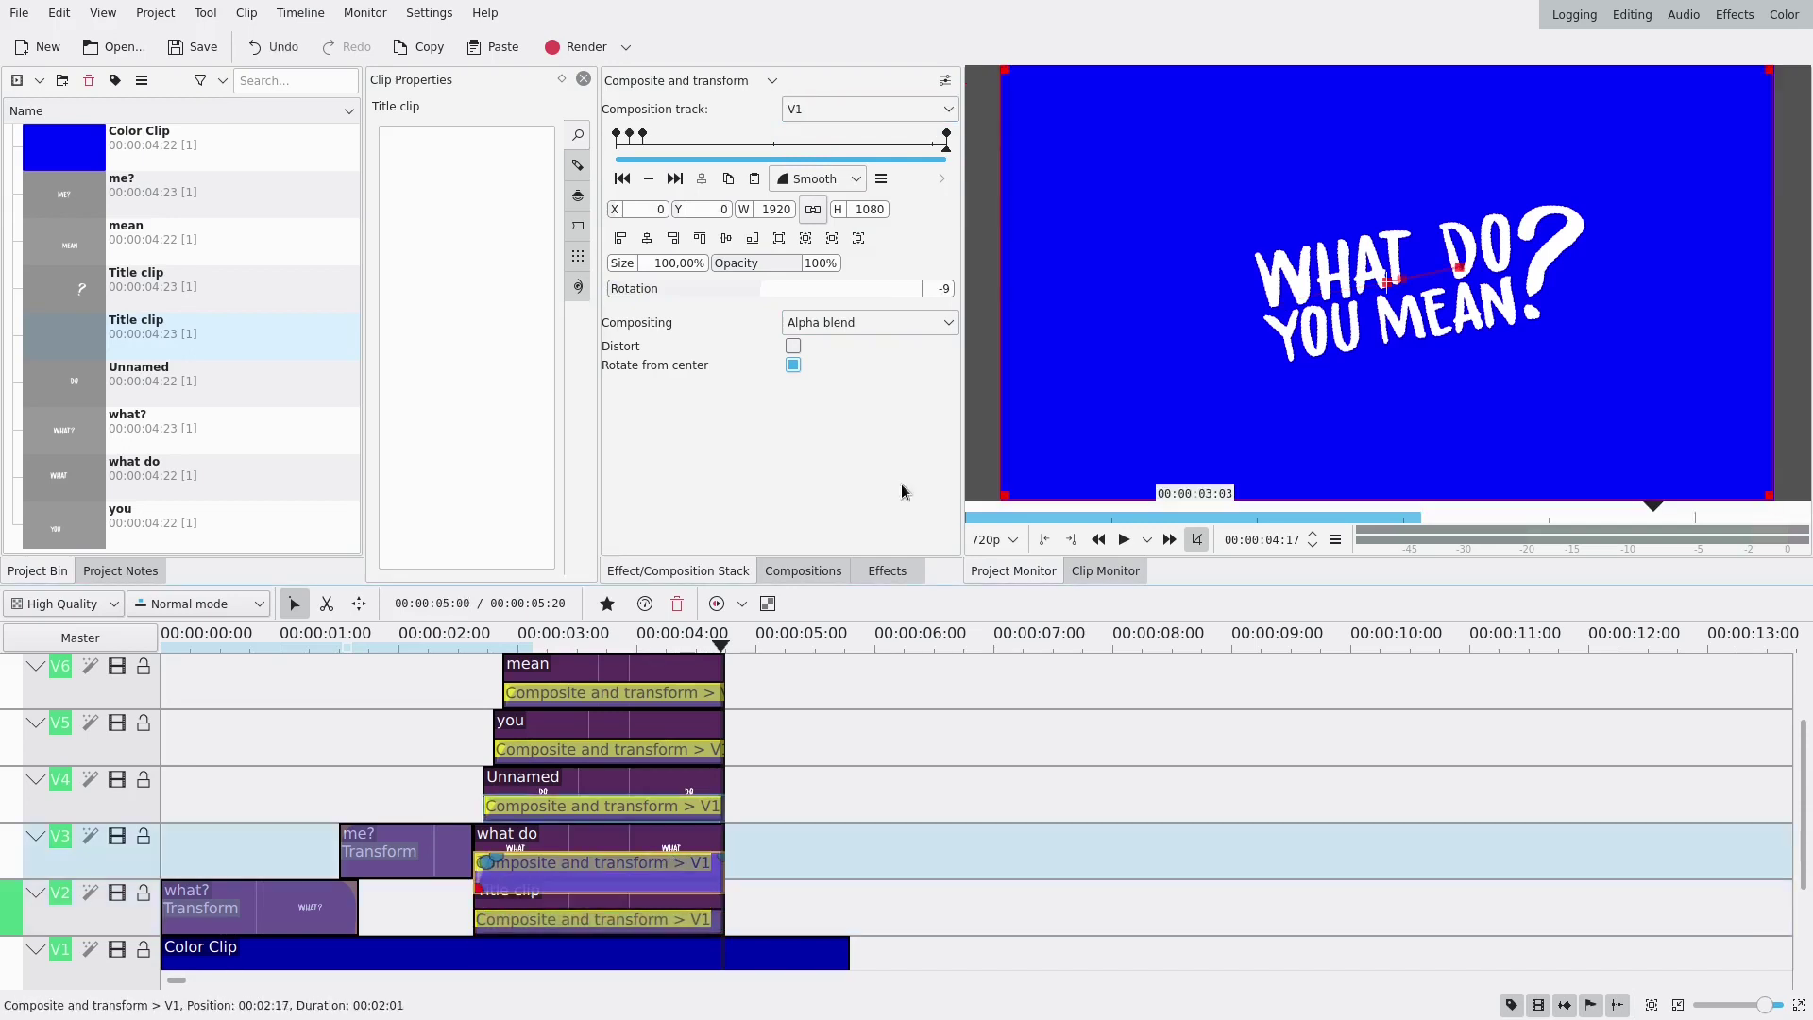
left_click(854, 111)
left_click(831, 153)
left_click(605, 806)
left_click(867, 110)
left_click(807, 173)
left_click(604, 749)
left_click(867, 109)
left_click(826, 191)
Set the mean and V7 Title compositions to composite onto V2 as well.
scroll(944, 803, "up", 1)
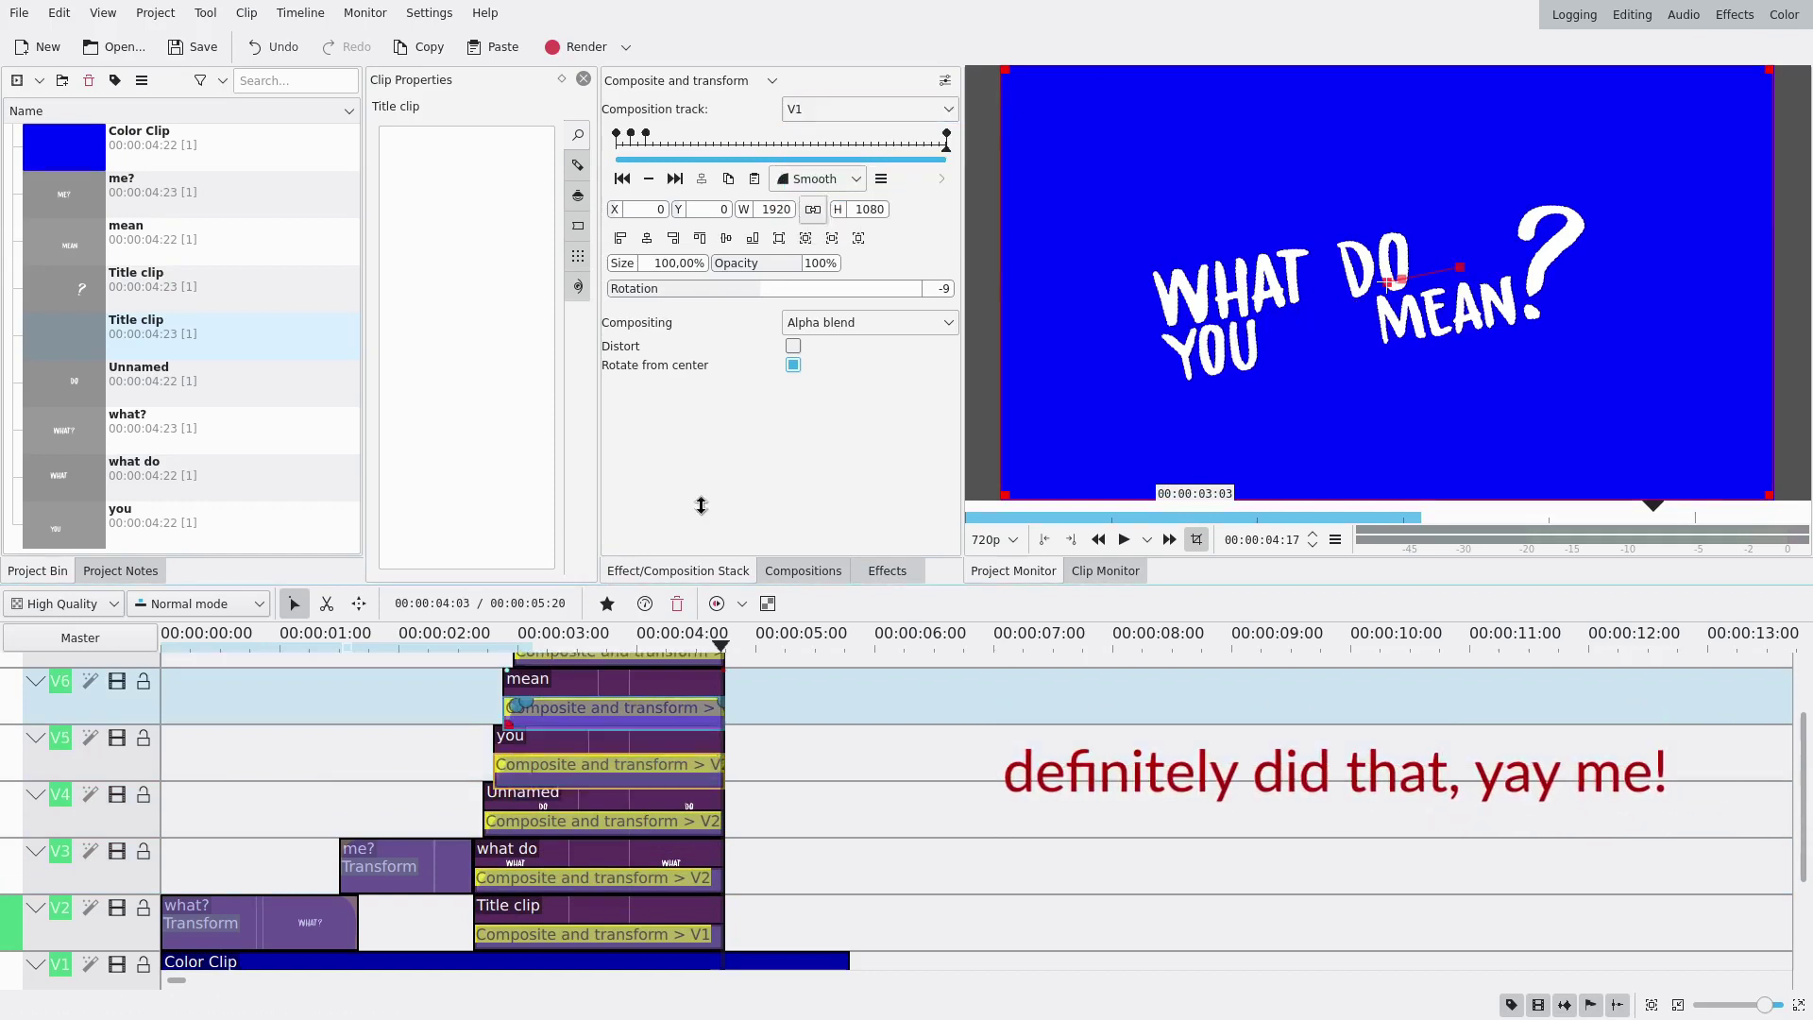
left_click(605, 722)
left_click(867, 109)
left_click(807, 213)
scroll(604, 755, "up", 1)
left_click(604, 692)
left_click(867, 109)
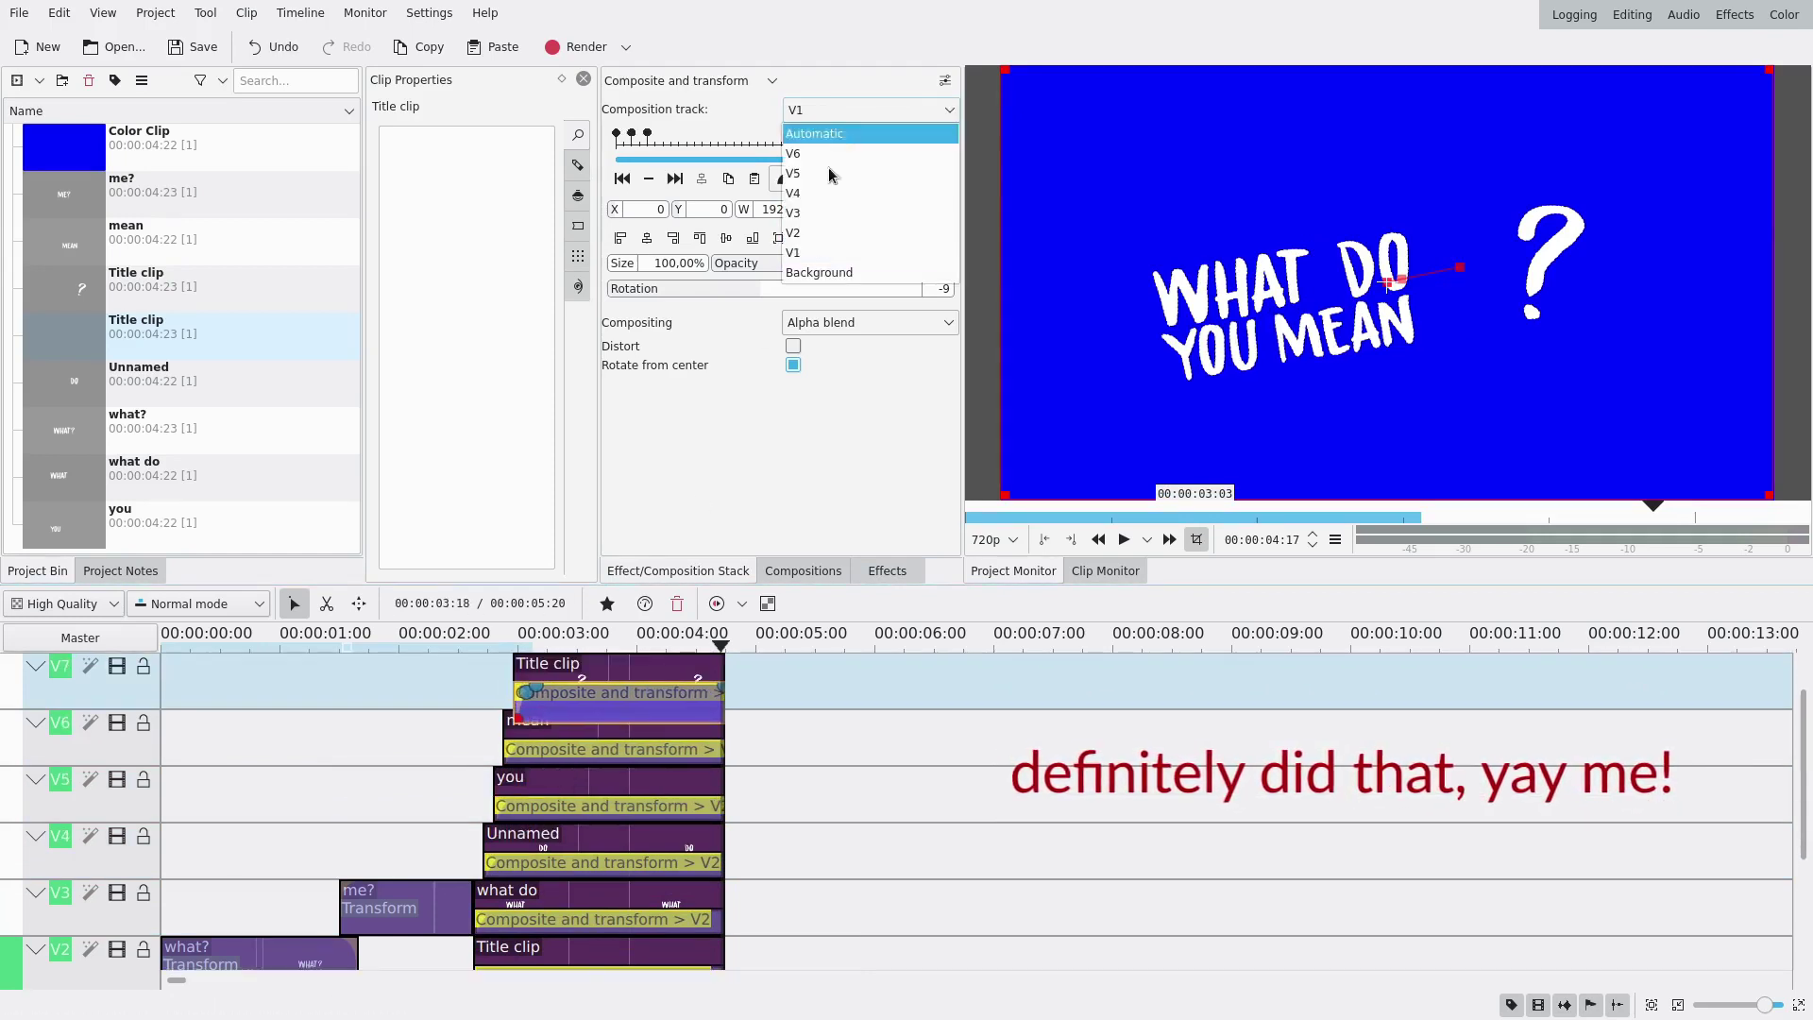
left_click(812, 233)
scroll(182, 732, "down", 3)
left_click_drag(510, 912, 540, 871)
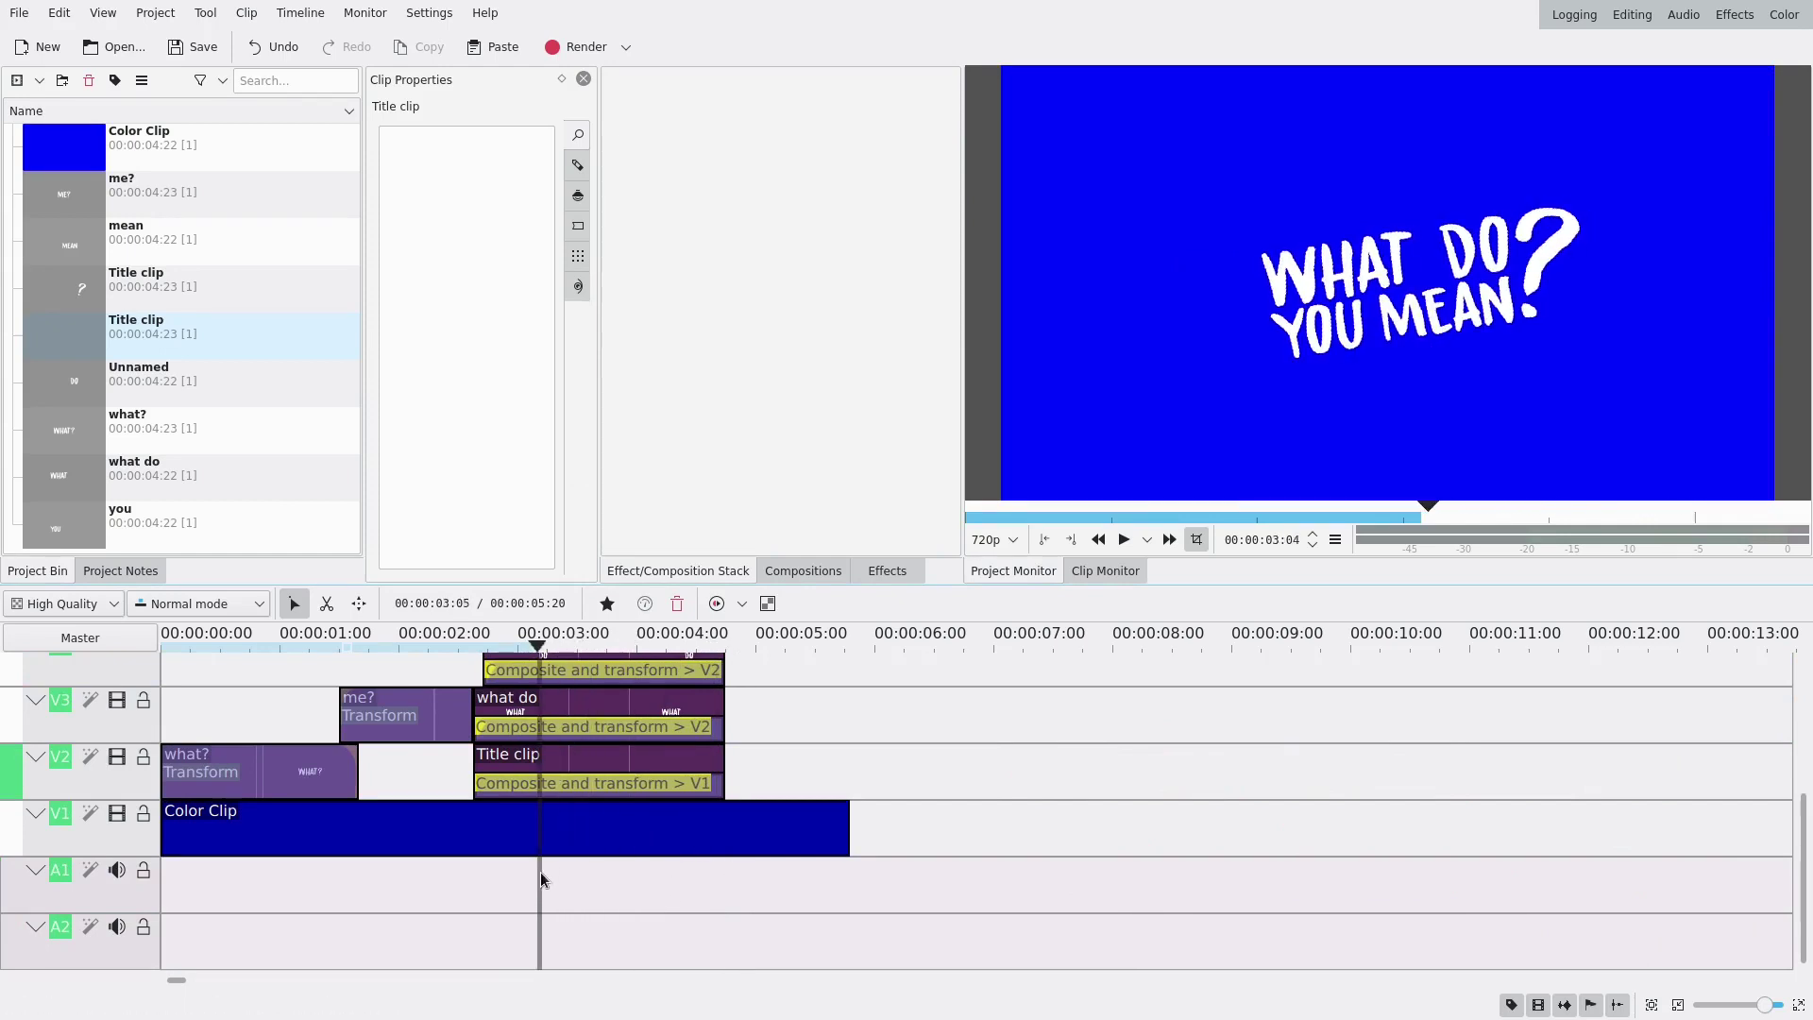
Lower the V2 title composition's final keyframe to 1% opacity.
left_click(669, 783)
left_click_drag(888, 160, 956, 154)
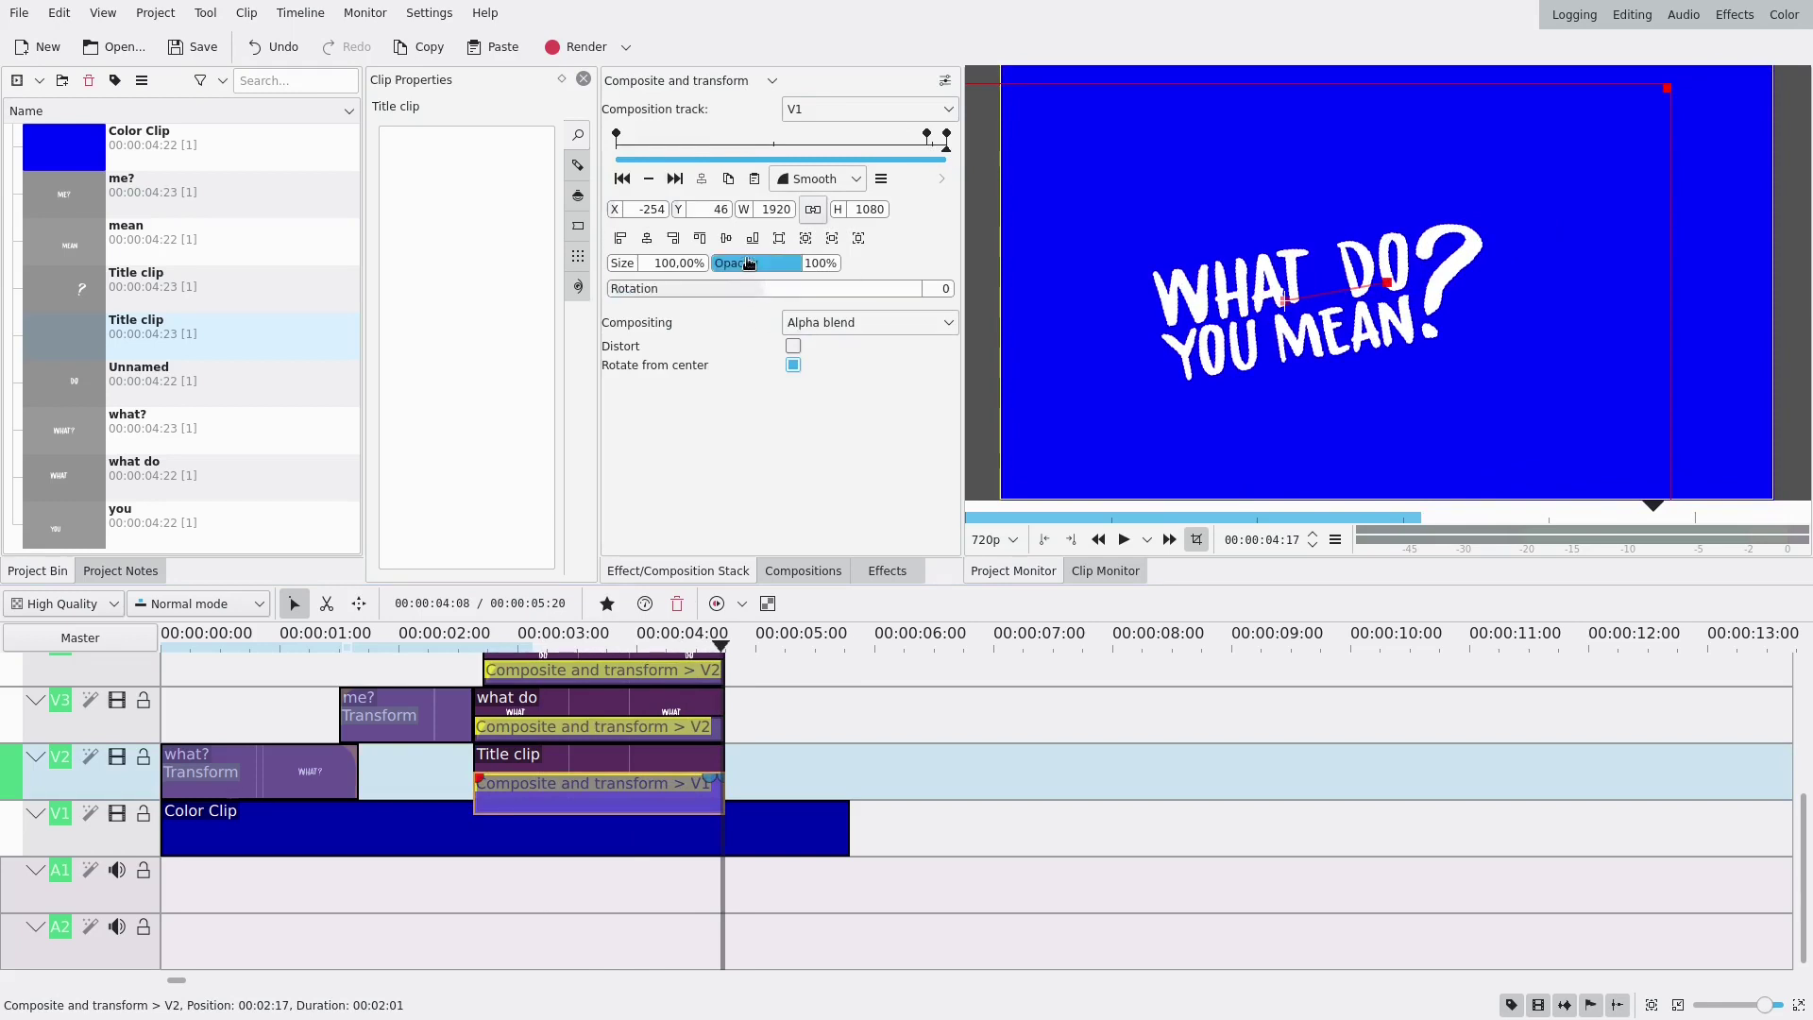
left_click_drag(741, 269, 714, 272)
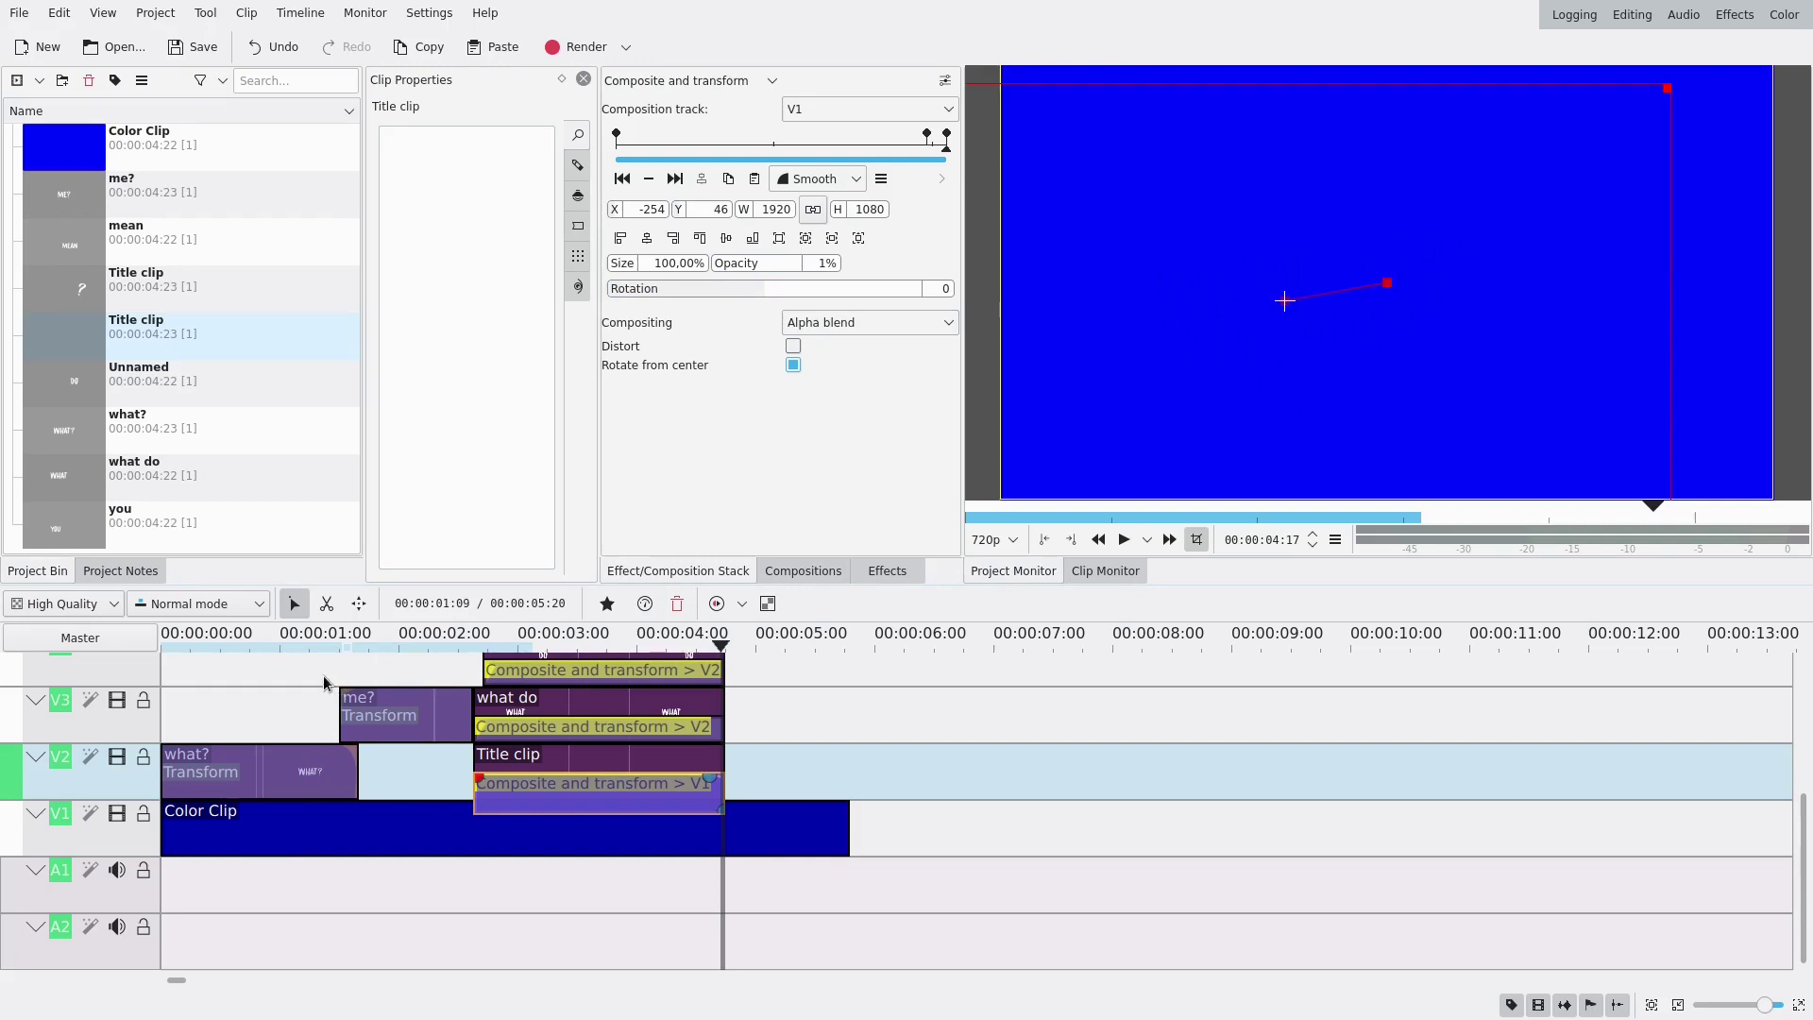
left_click(386, 713)
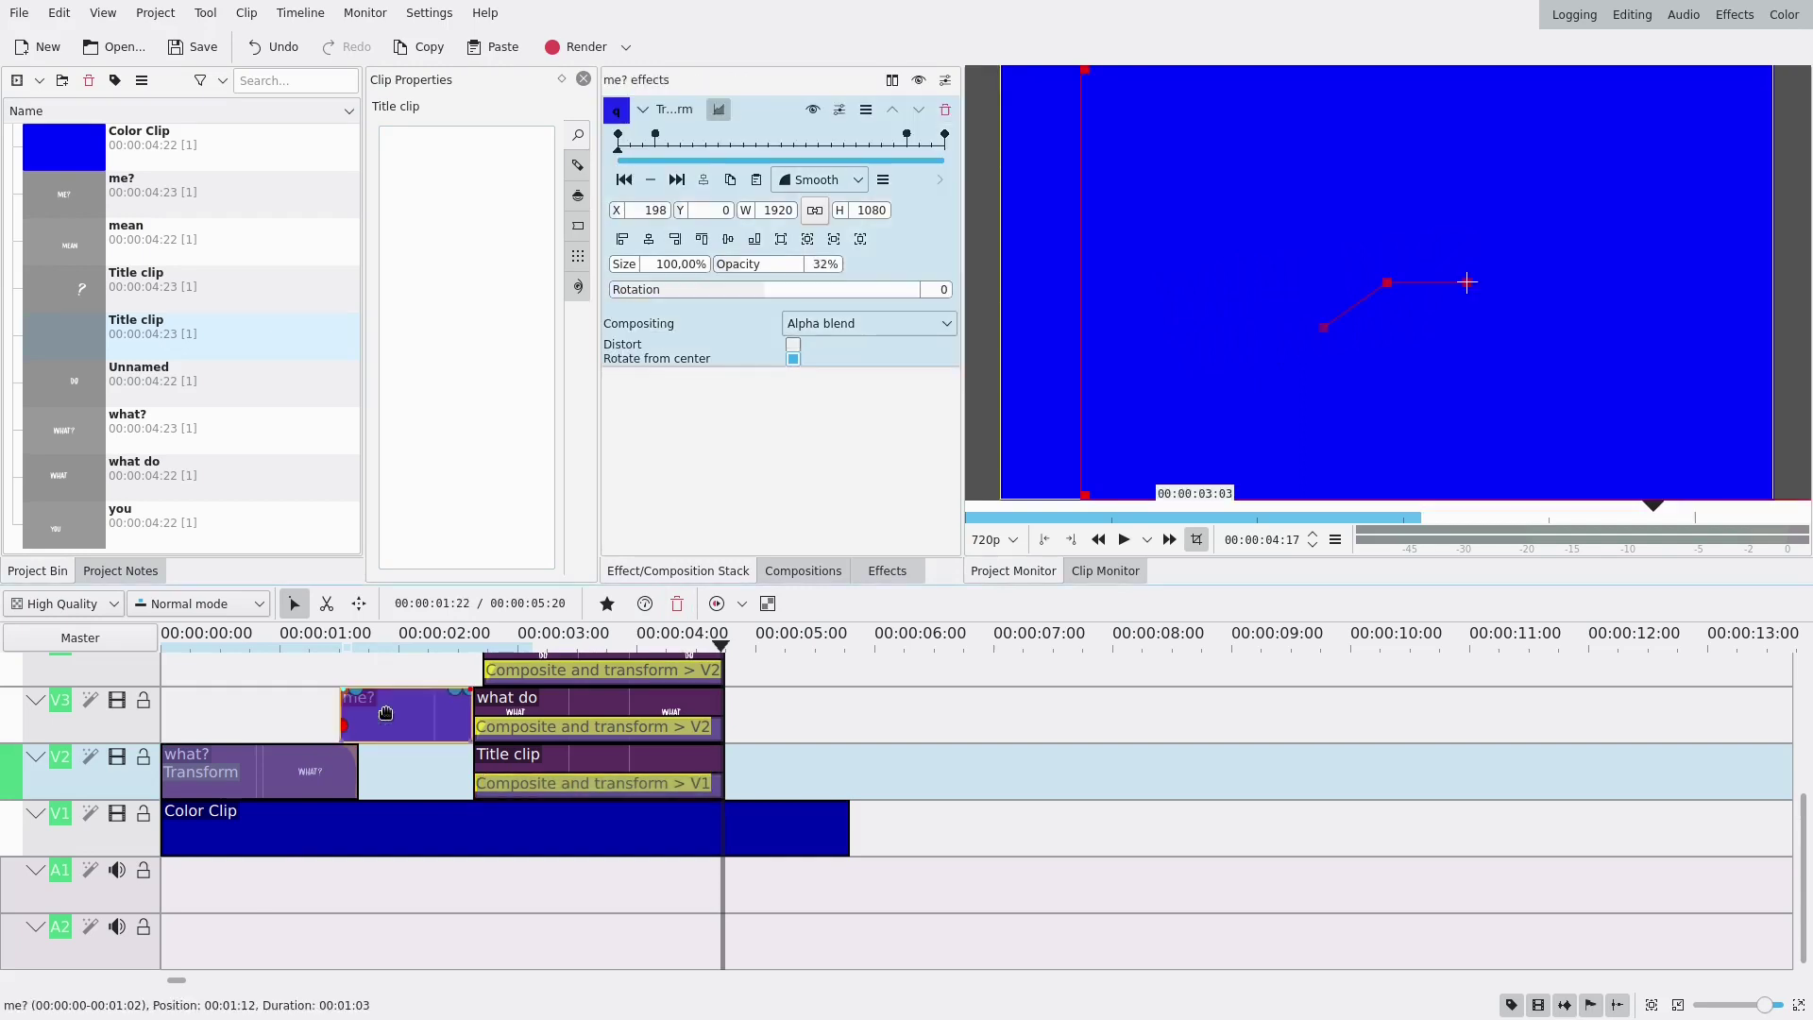
Paste a copy of the me? clip onto track V8 after the title words.
scroll(189, 776, "up", 4)
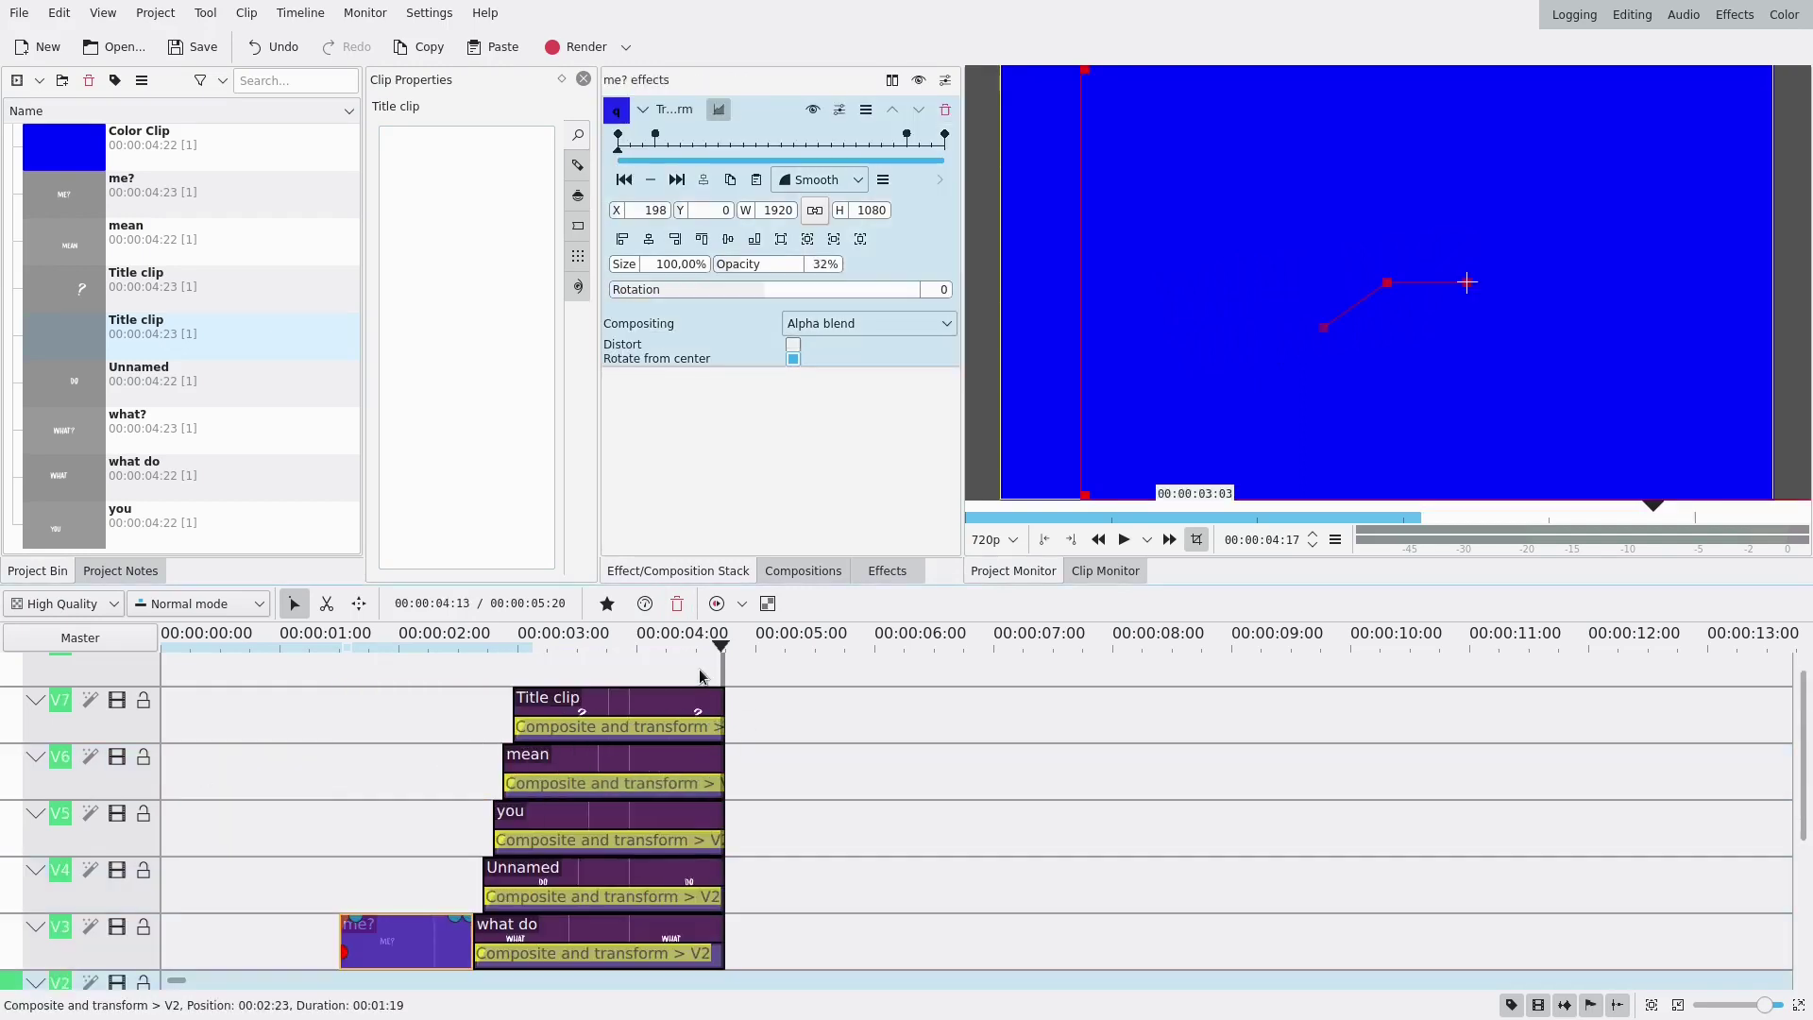
key("ctrl+v")
scroll(696, 717, "up", 3)
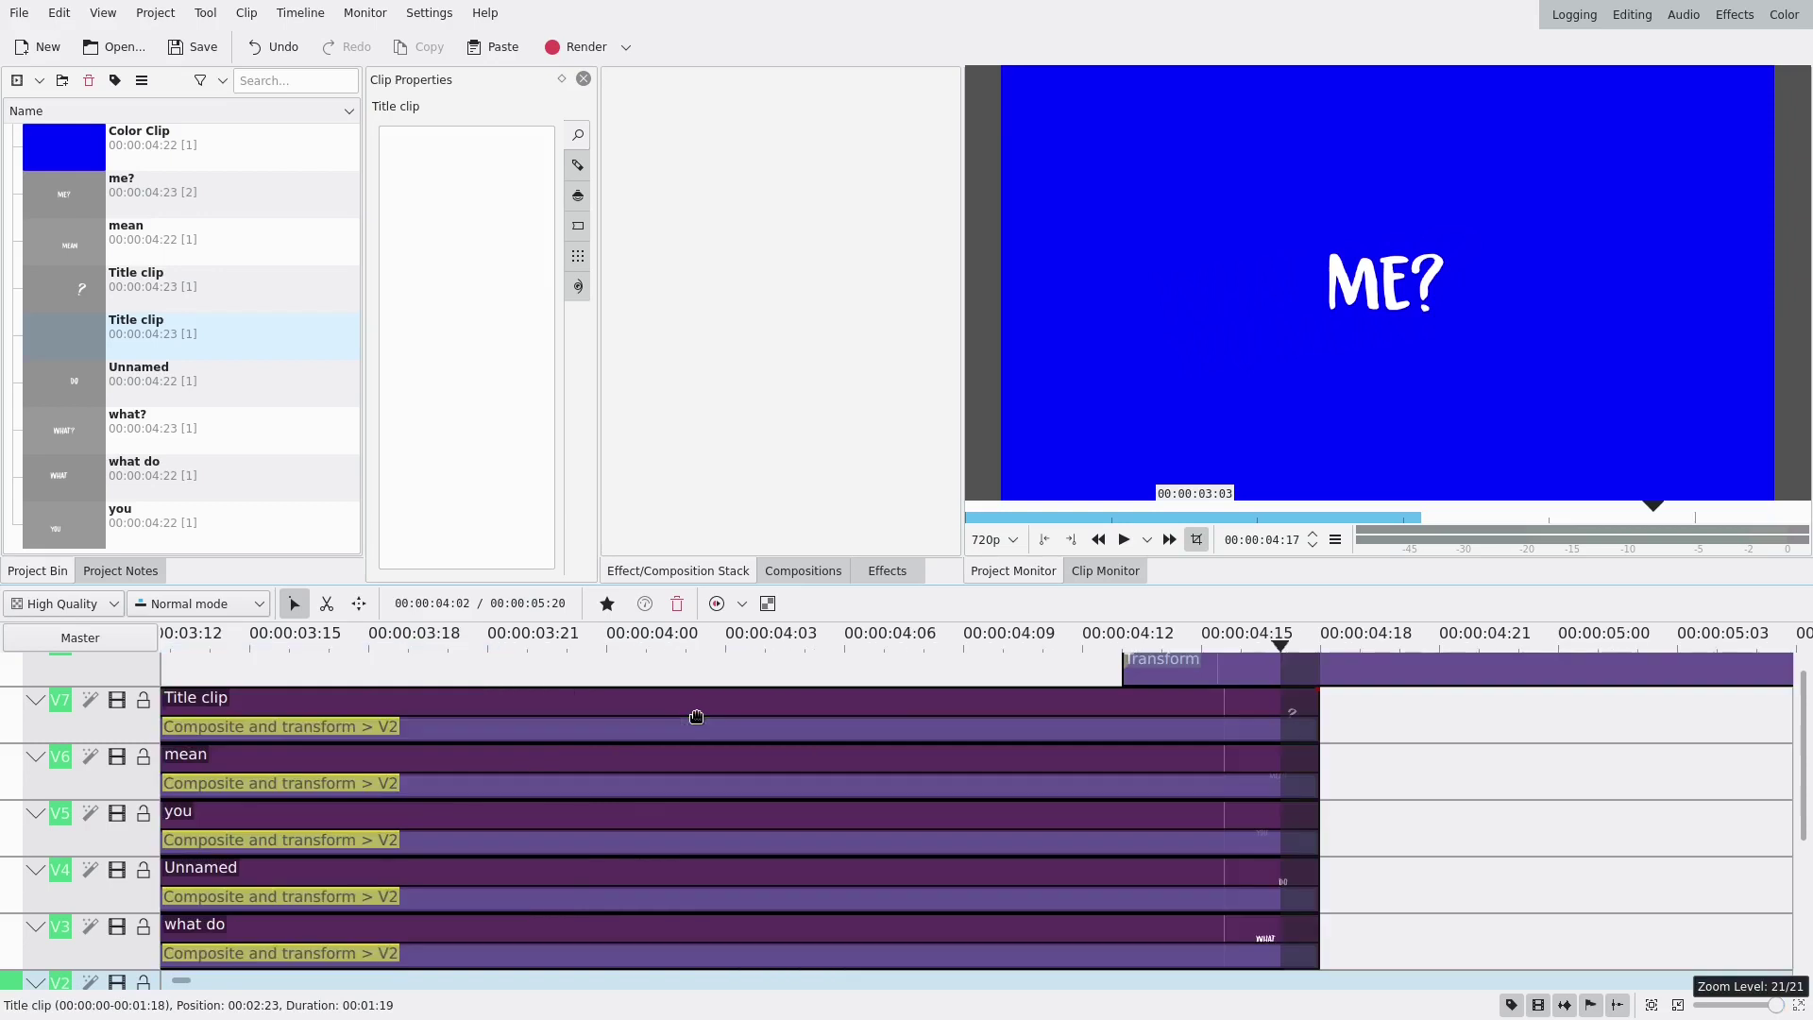
left_click(1222, 671)
left_click(1025, 688)
left_click(1148, 687)
left_click_drag(1147, 688, 1305, 683)
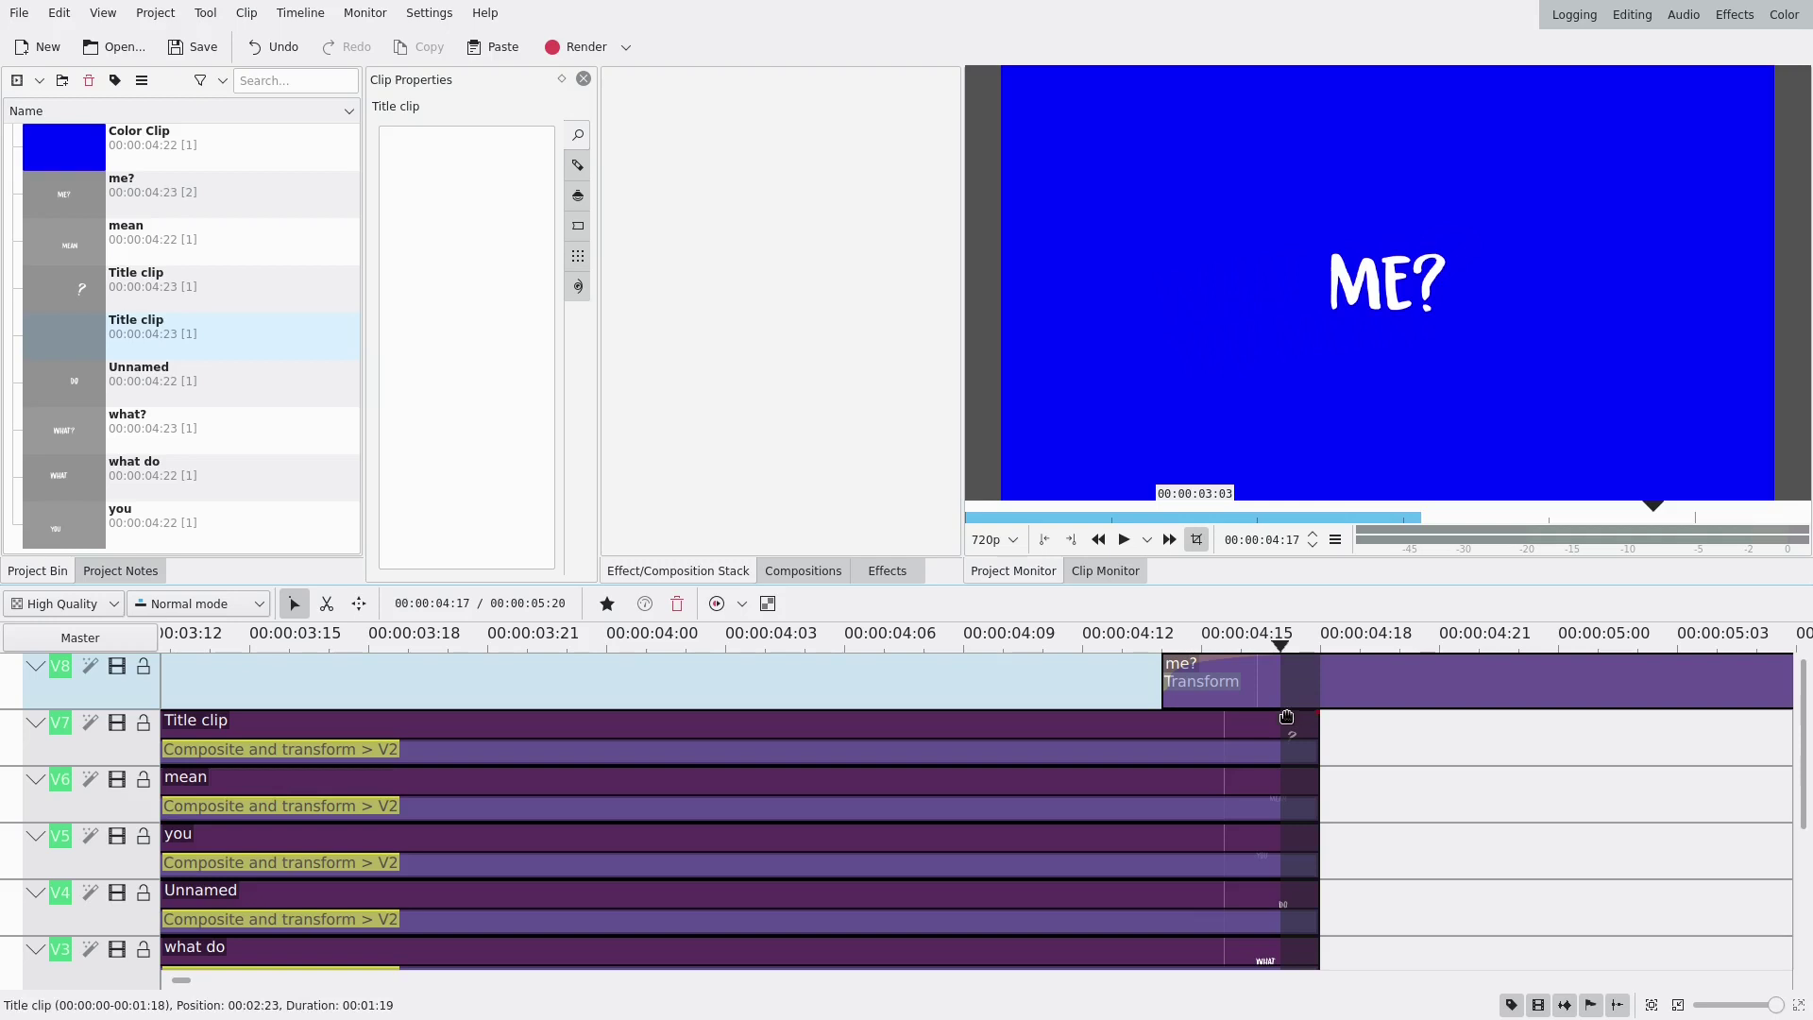
Move the V8 me? clip's frame in the Project Monitor to X 400, Y -69.
left_click(1178, 653)
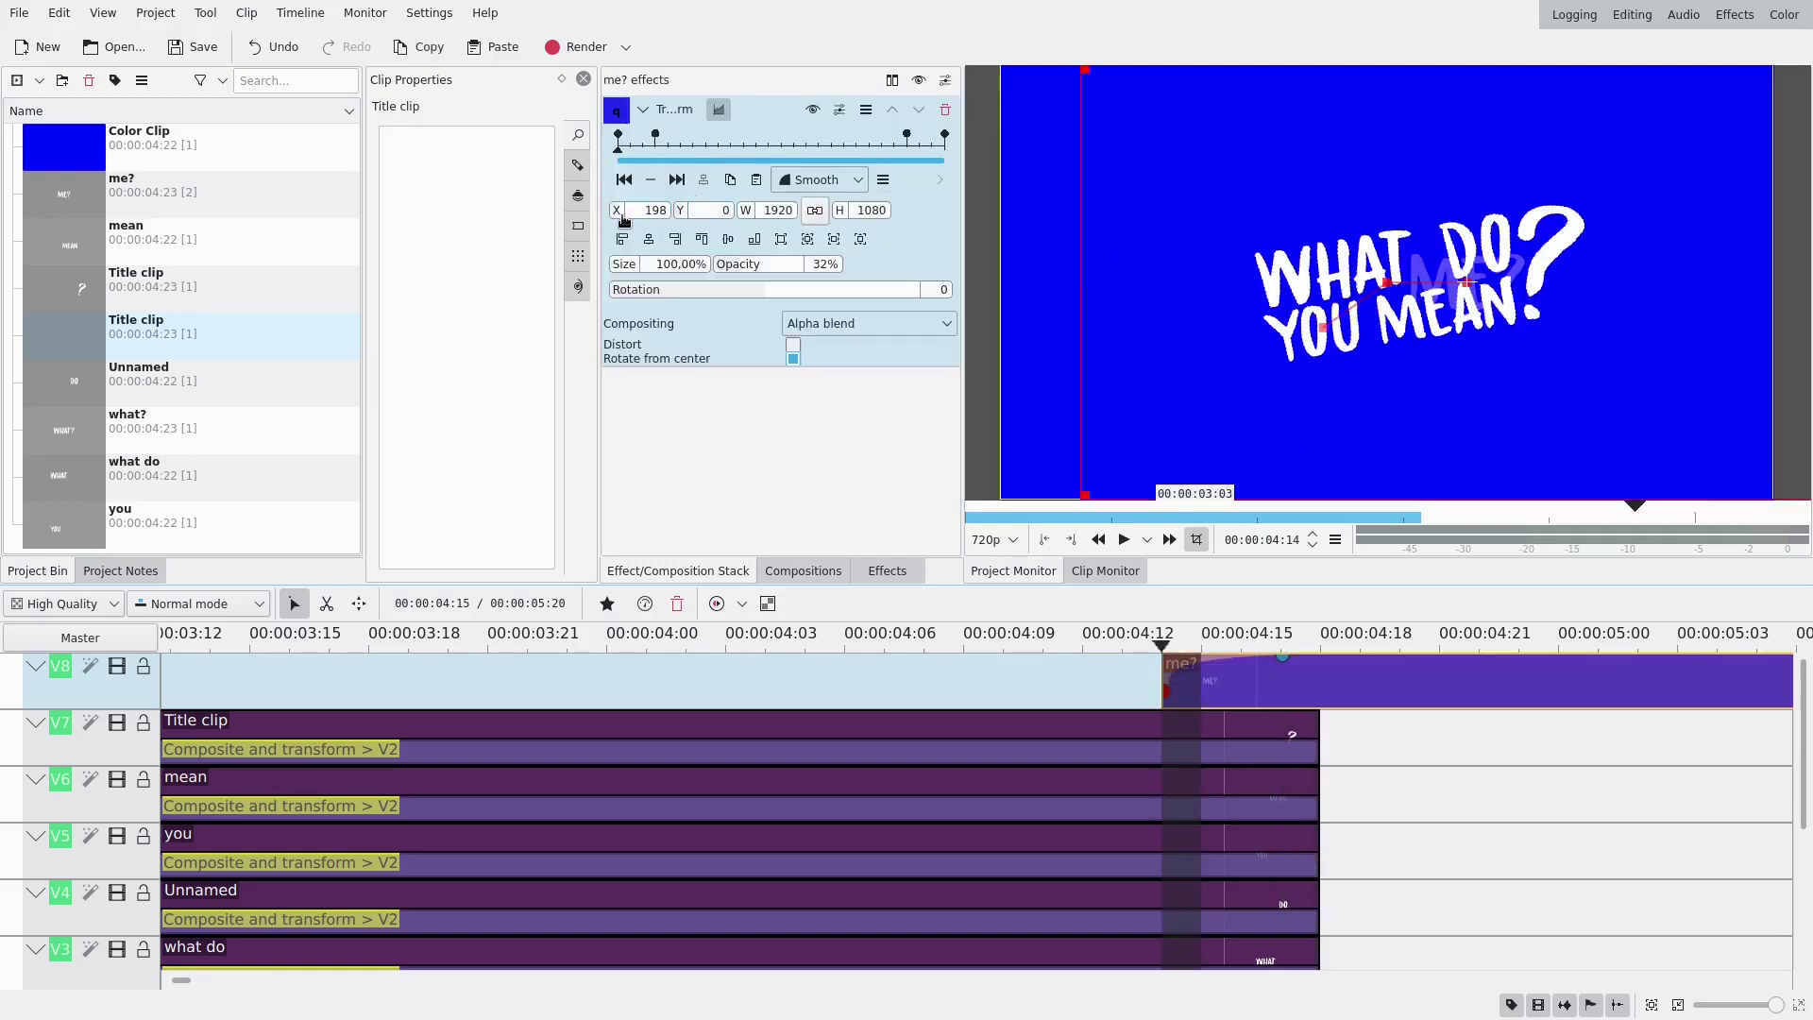
left_click_drag(686, 223, 787, 226)
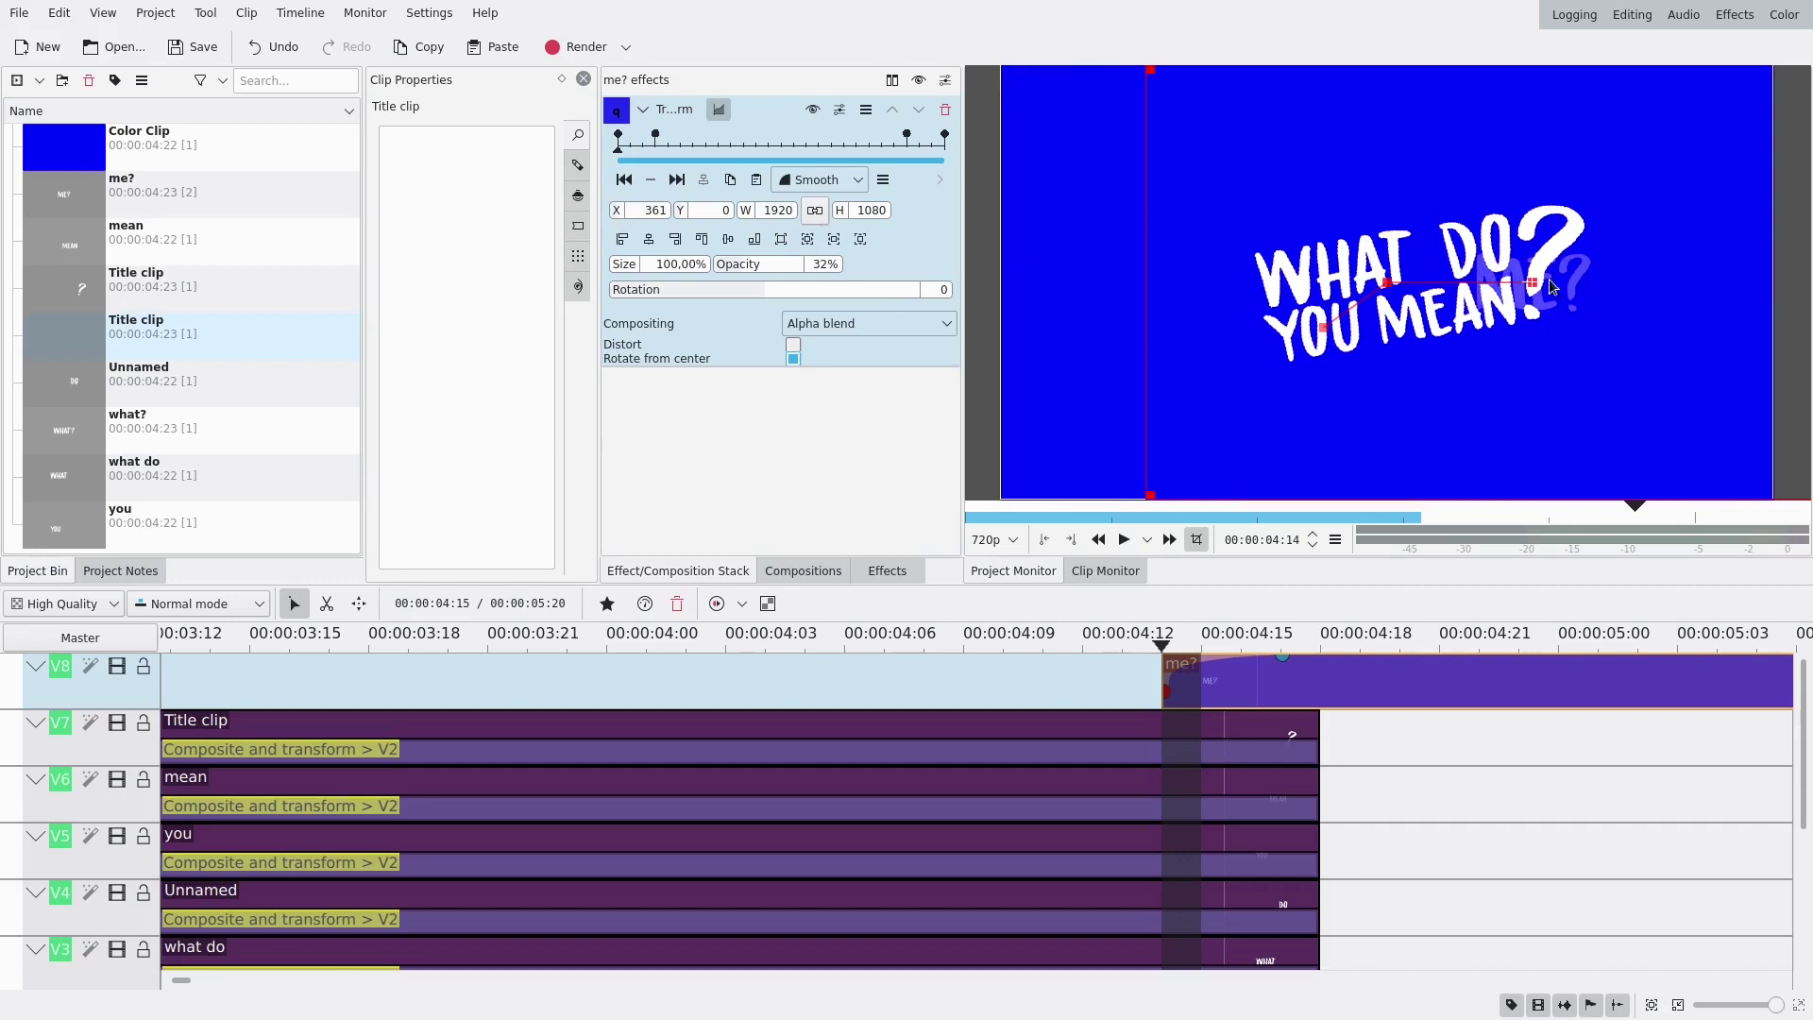
left_click_drag(1534, 280, 1550, 252)
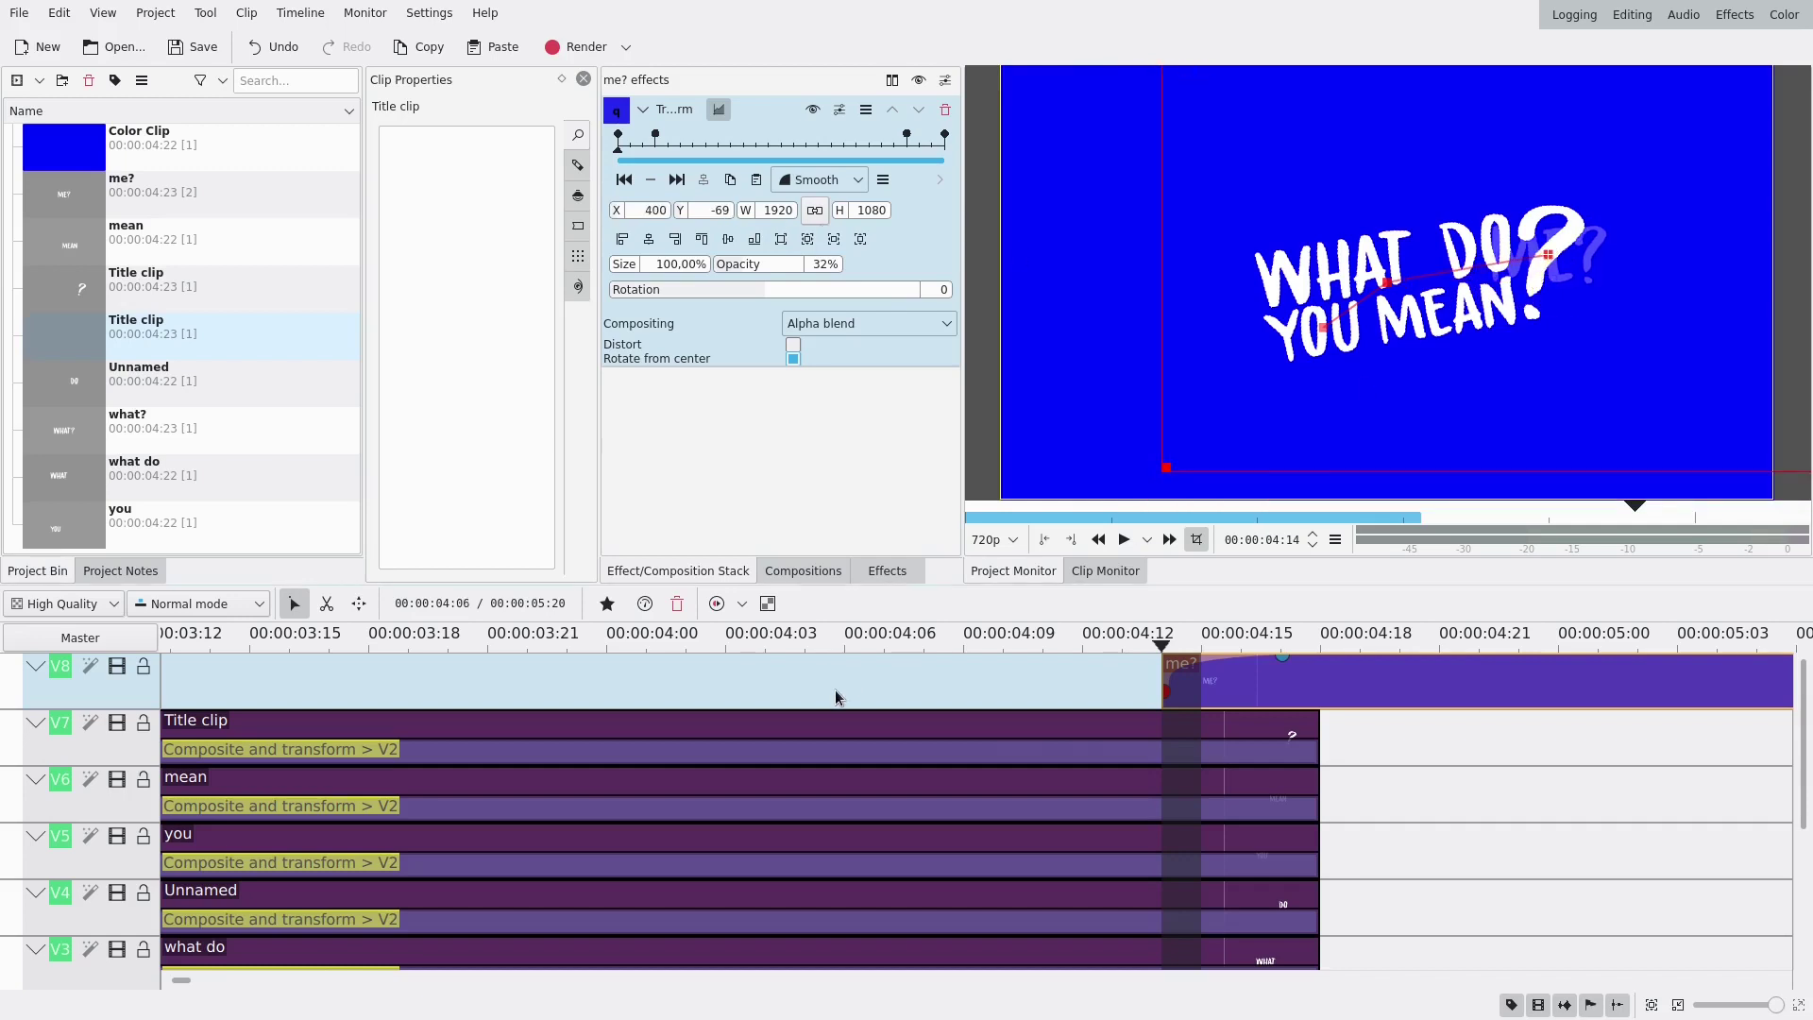
scroll(835, 699, "down", 5)
left_click(168, 746)
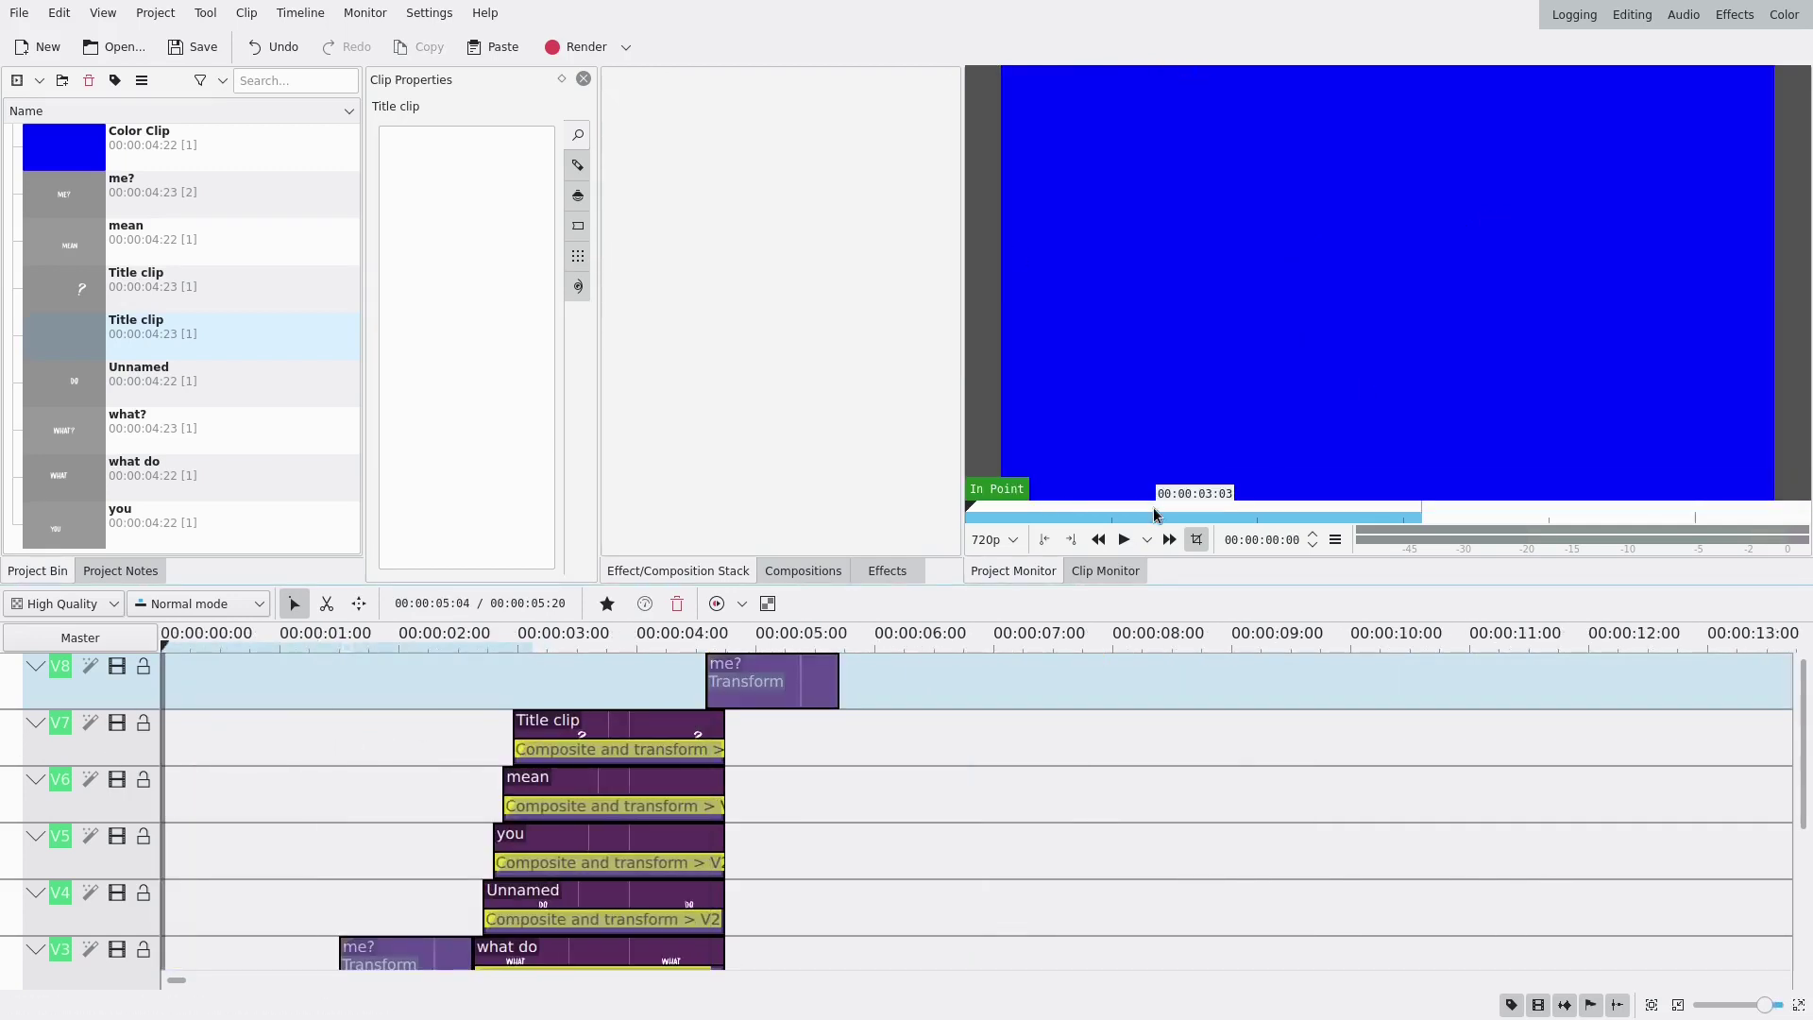
left_click(1122, 546)
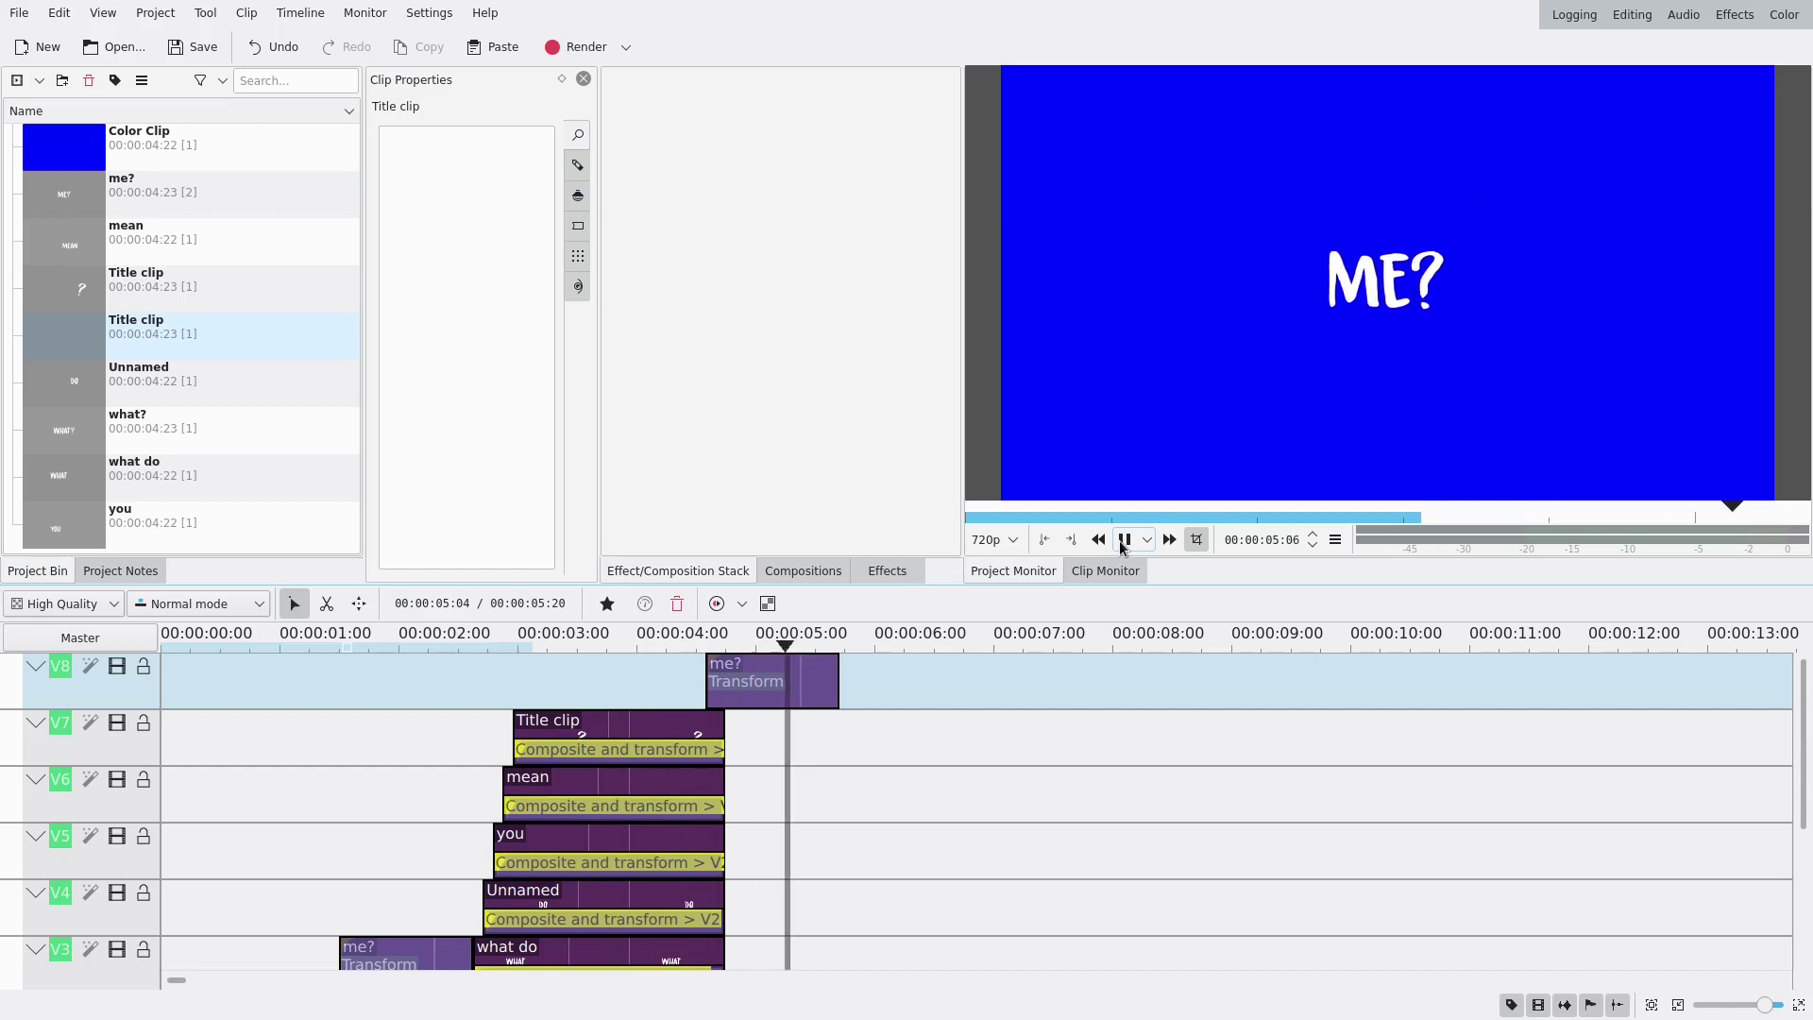
mouse_move(235, 790)
left_mouse_down()
mouse_move(168, 803)
mouse_move(335, 797)
mouse_move(242, 794)
left_mouse_up()
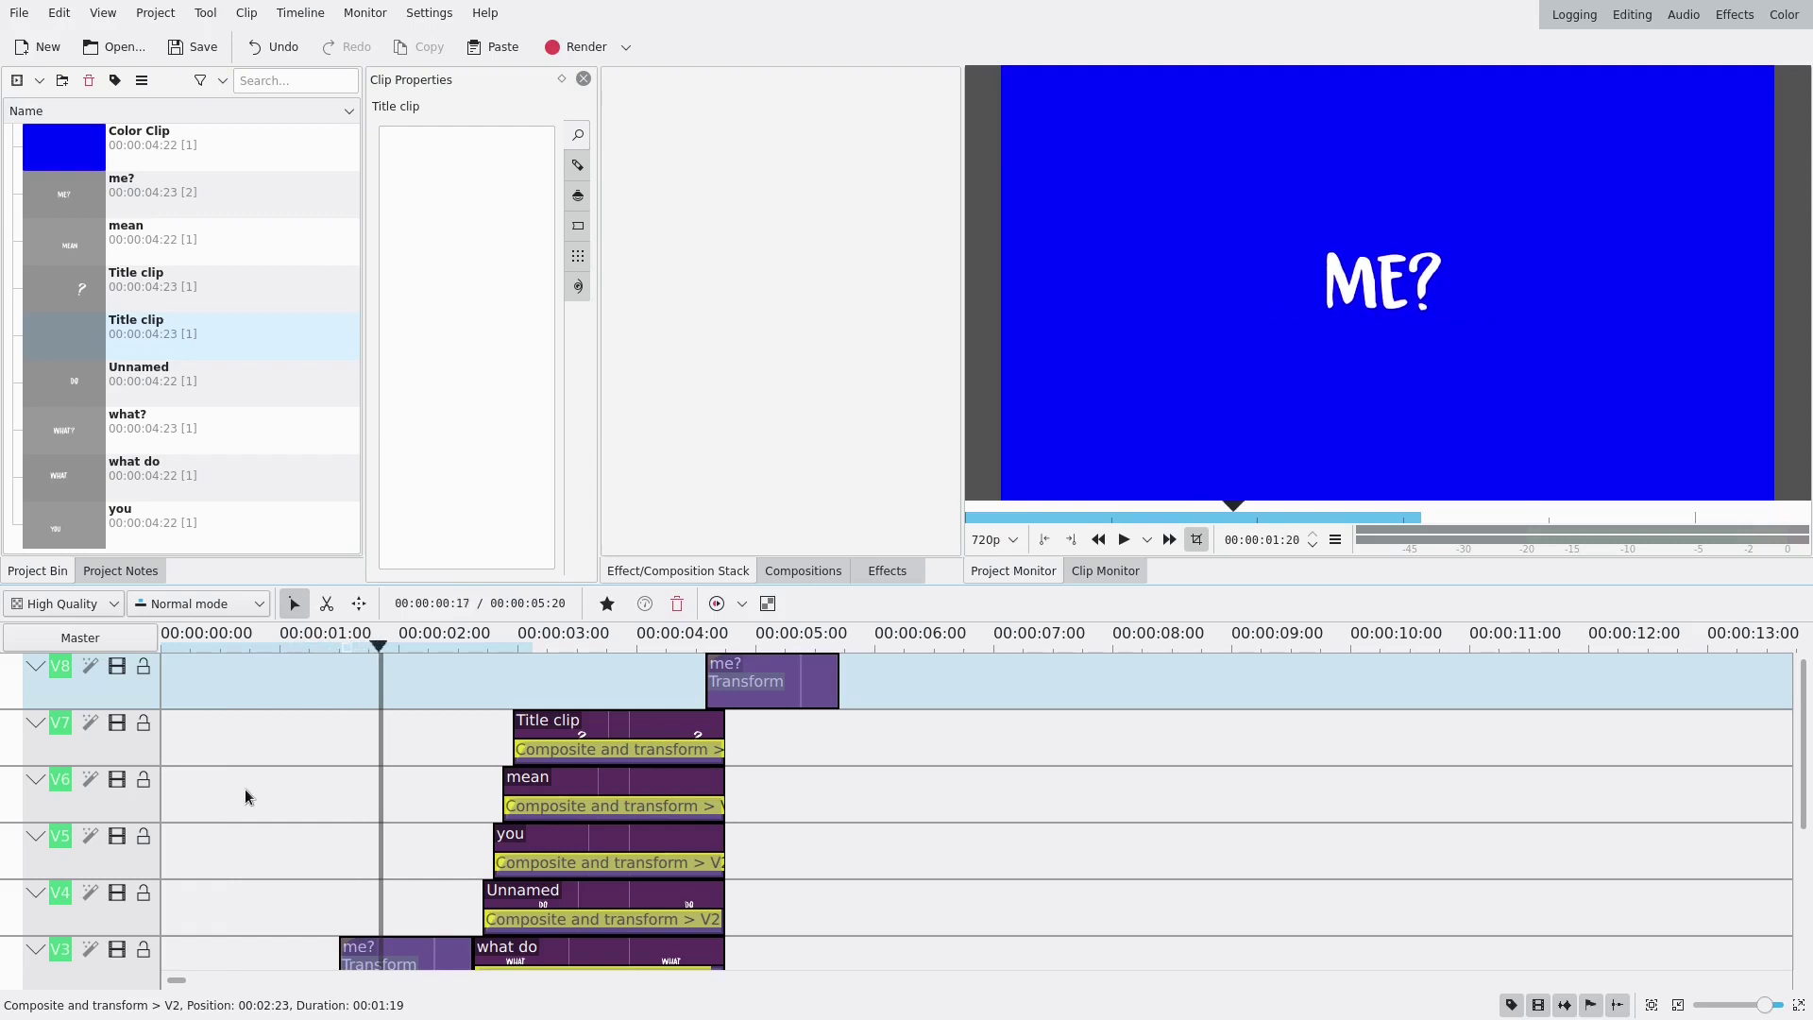
key("Home")
left_click(1126, 539)
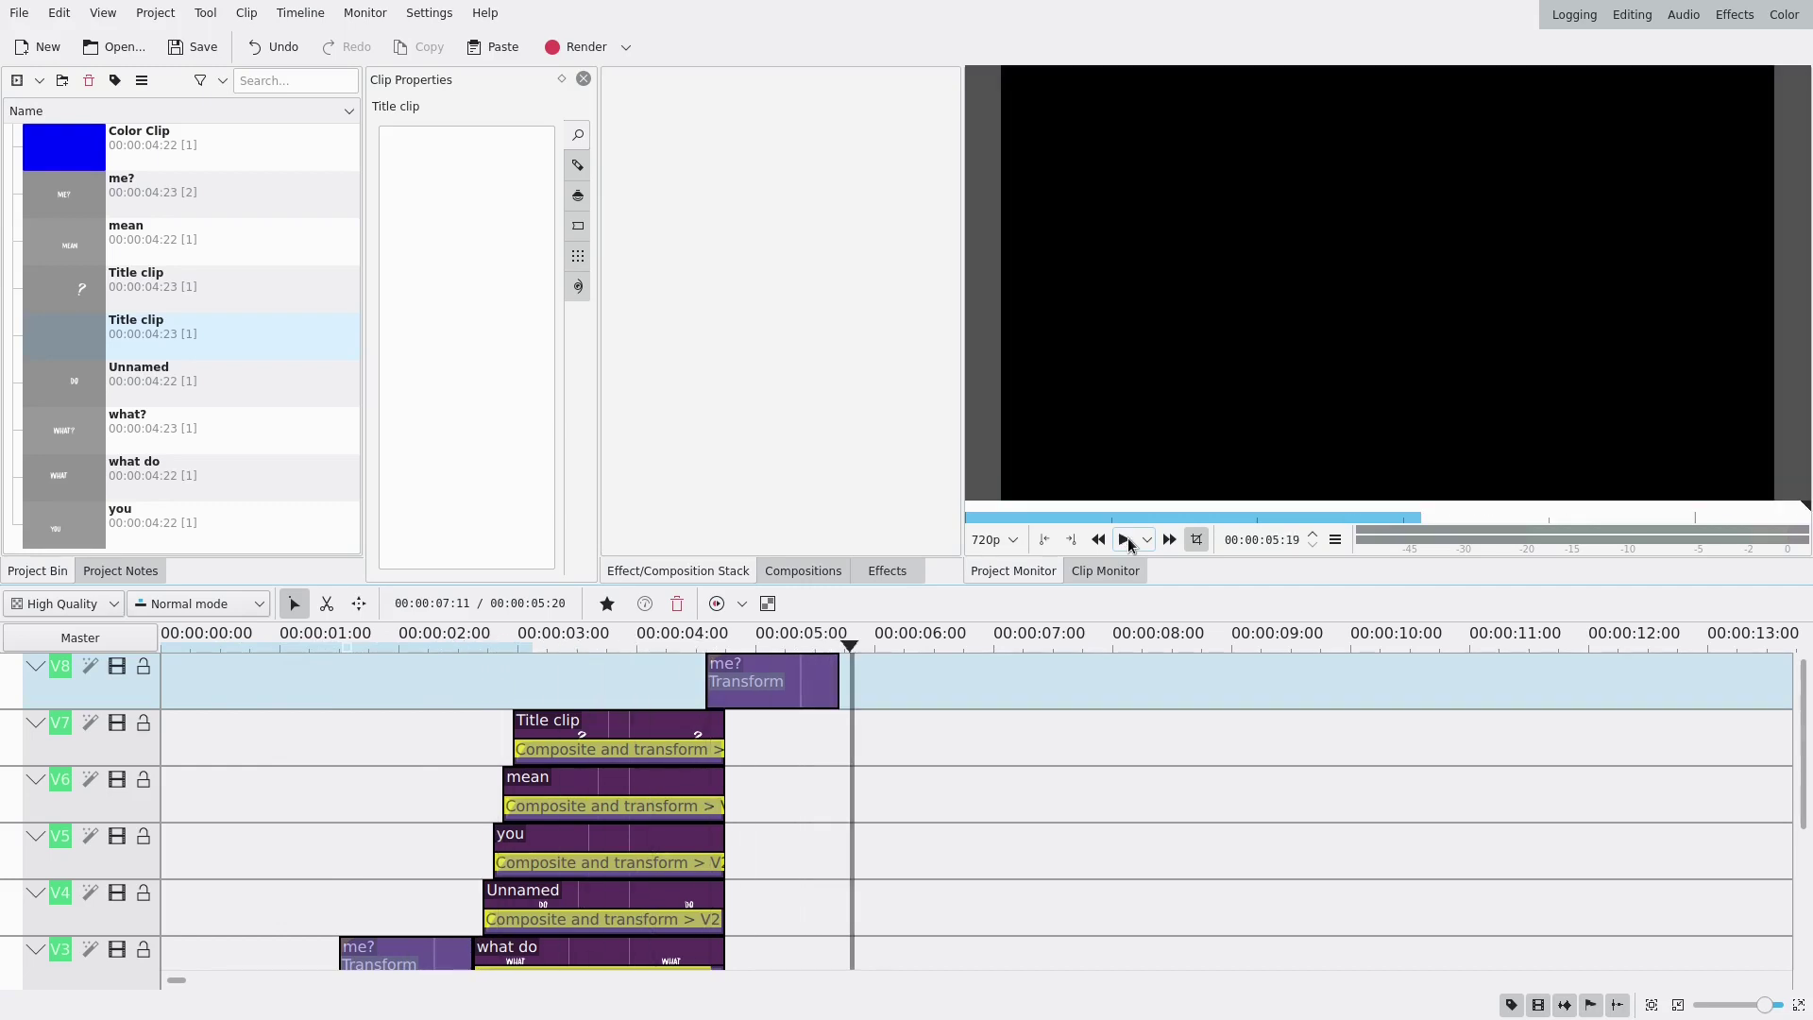
scroll(70, 793, "down", 2)
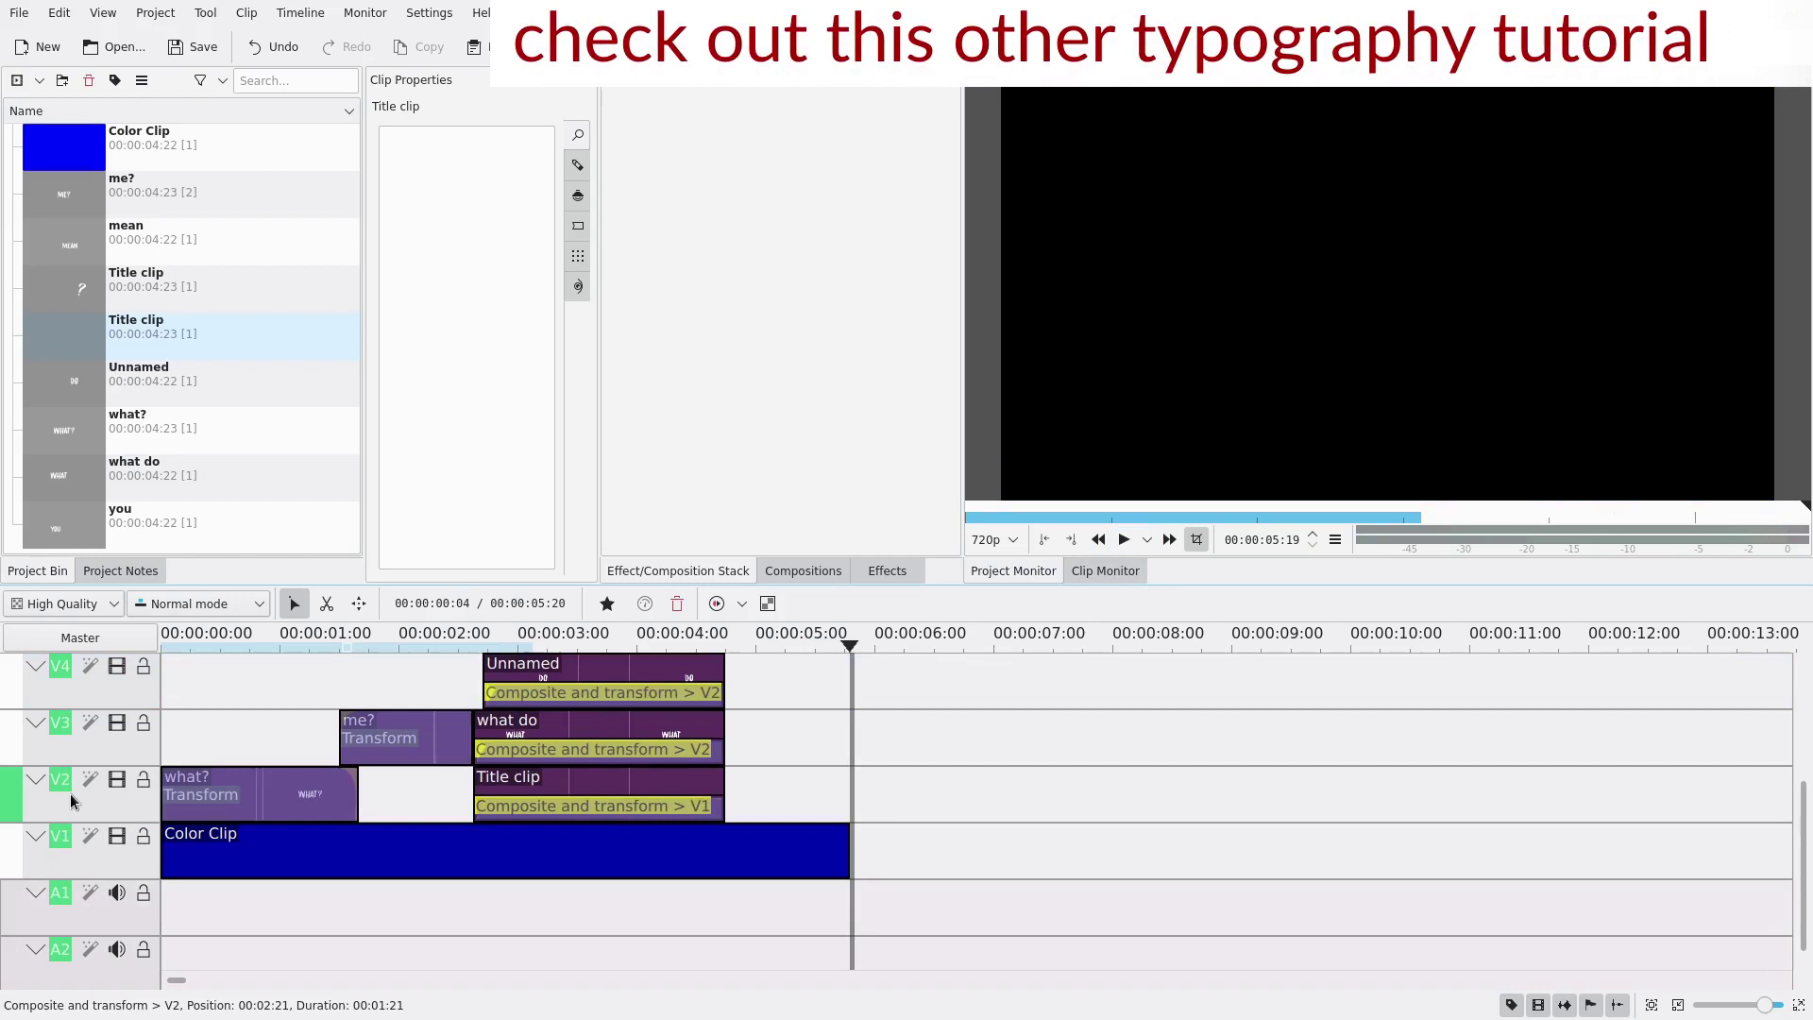